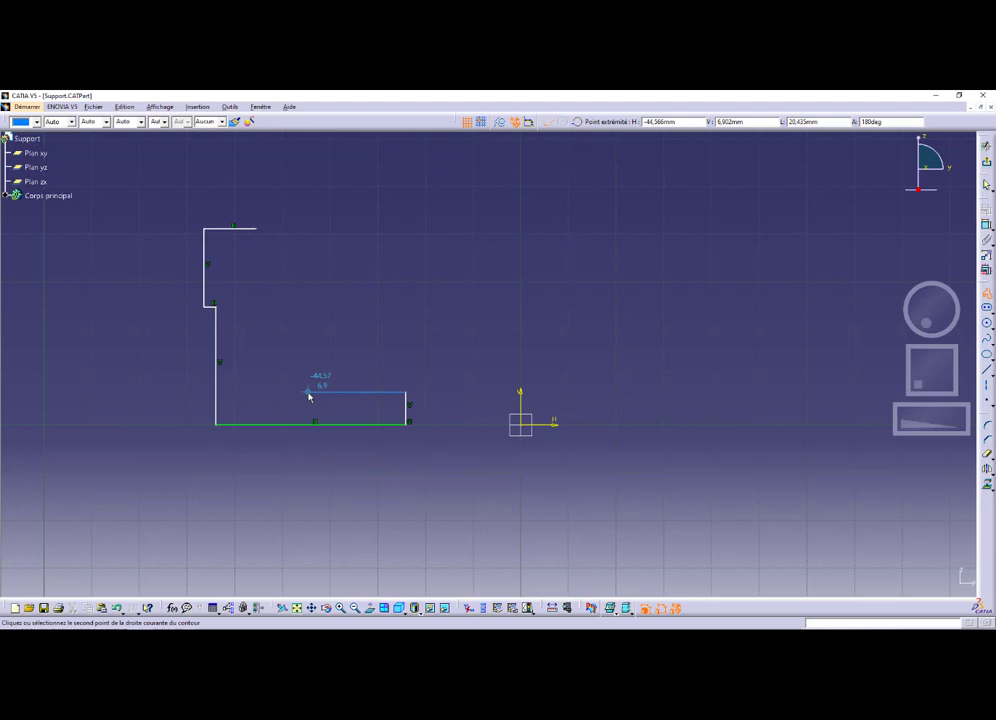
Continue the profile with a horizontal line about 20 mm long, a sloped line about 12 mm, and a vertical line about 8 mm
click(306, 392)
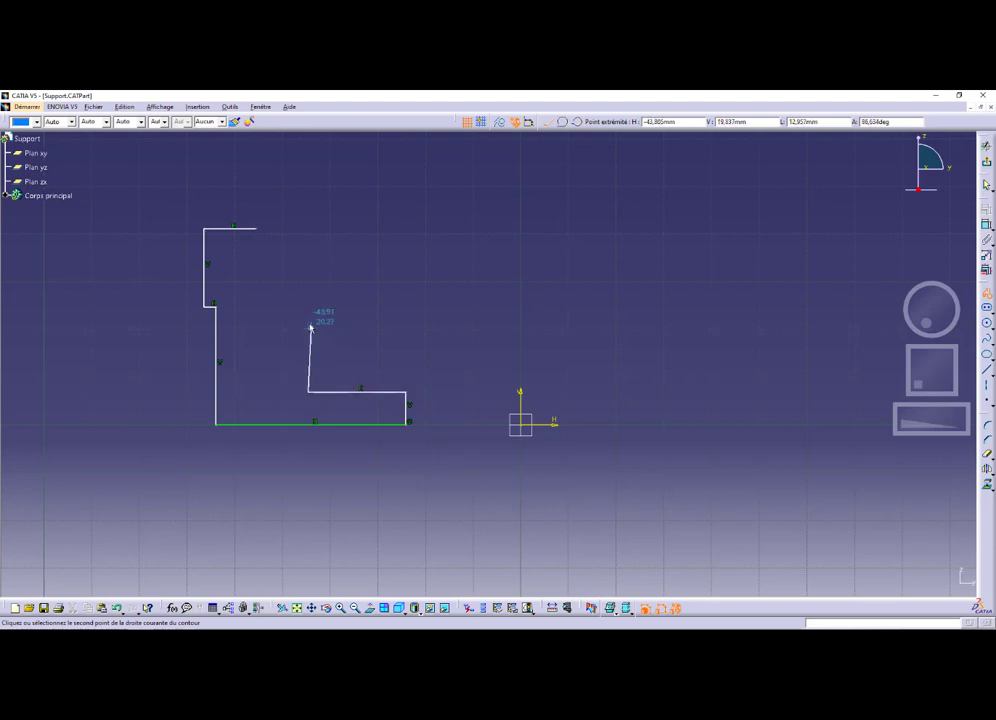
key(alt+Tab)
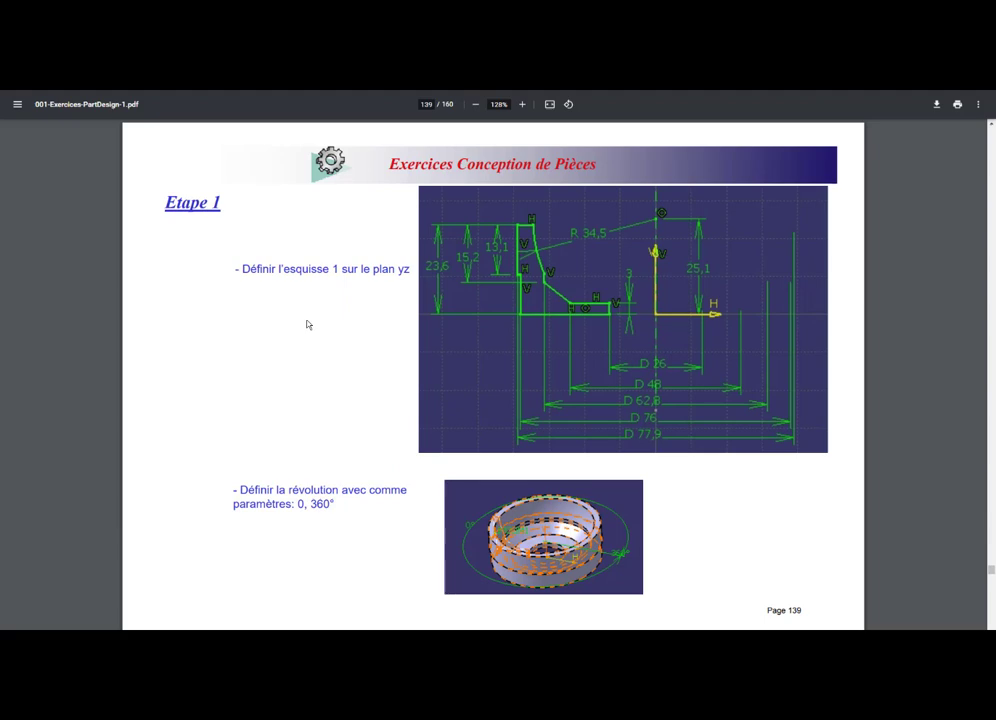
key(alt+Tab)
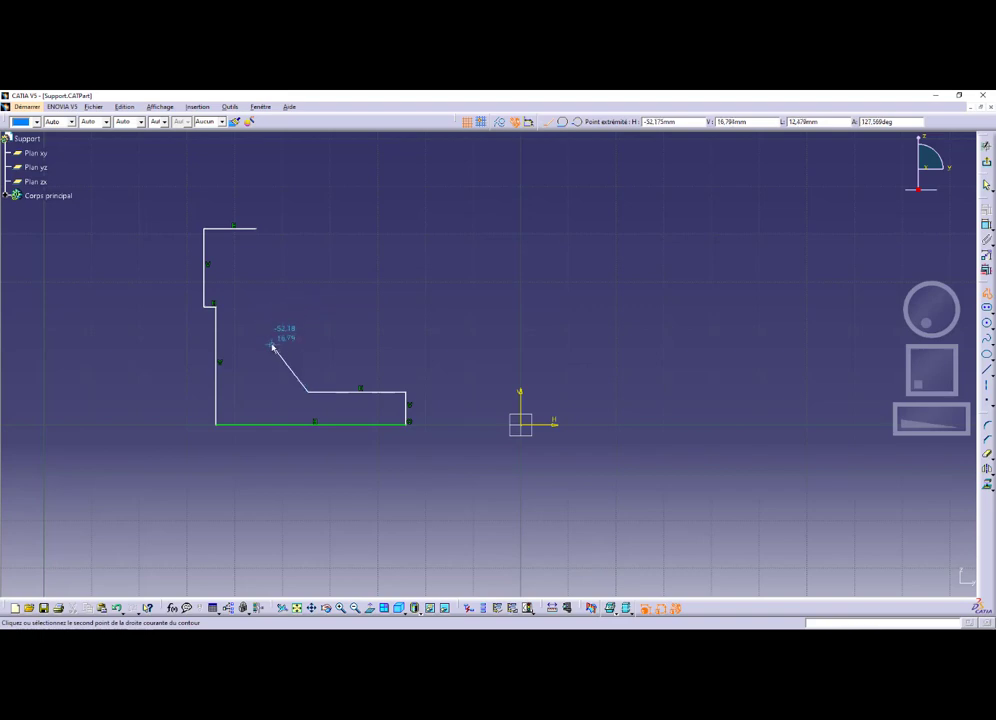
click(269, 344)
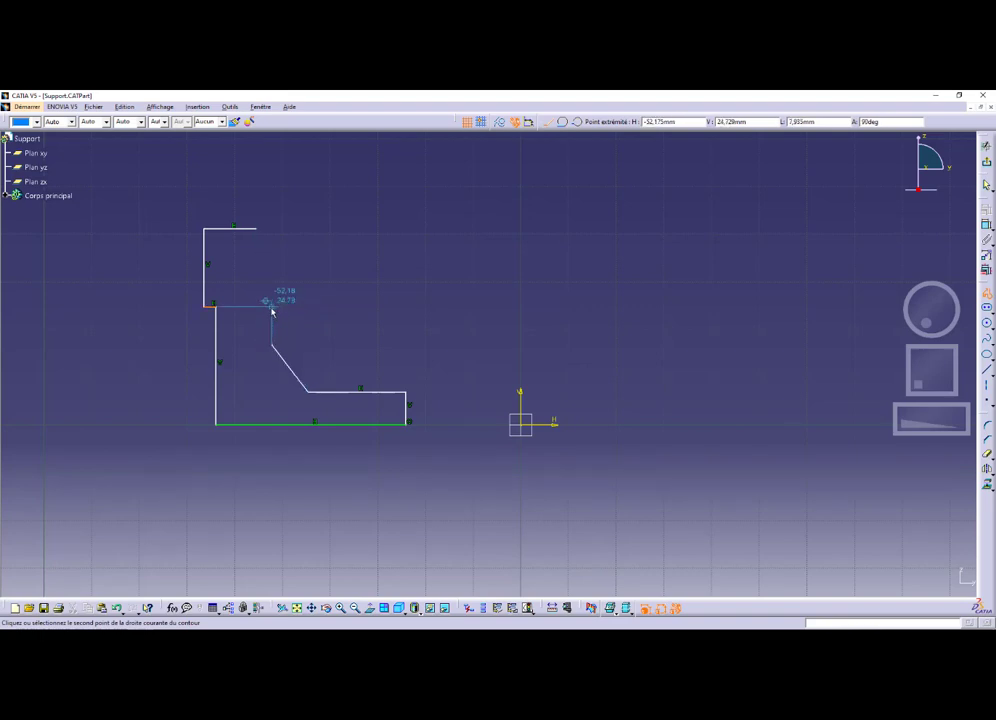
click(271, 308)
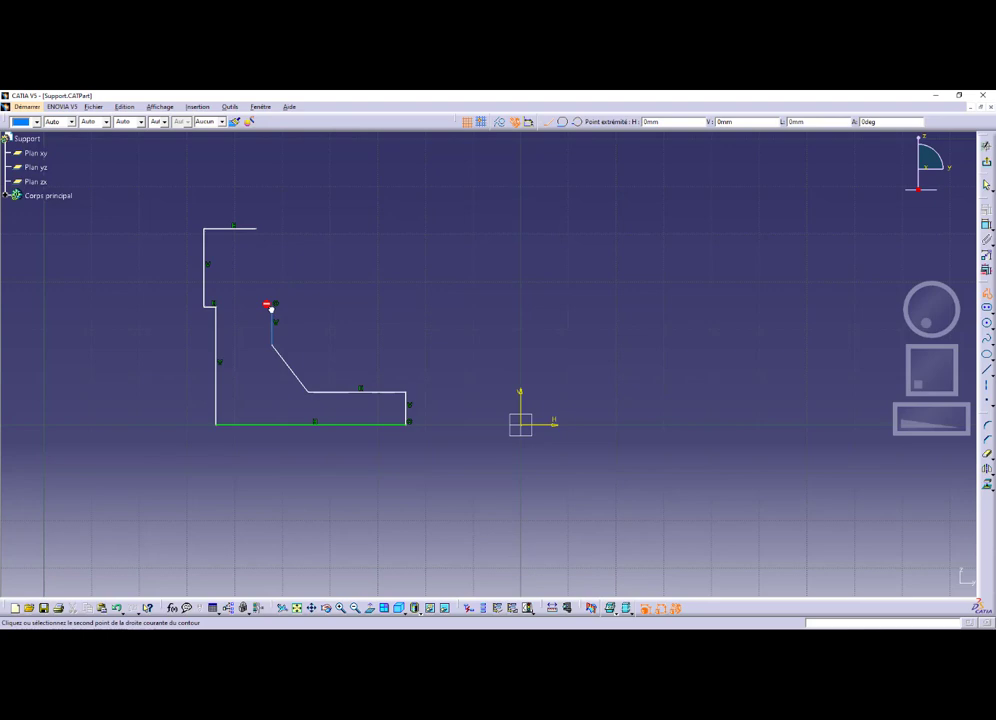
key(Escape)
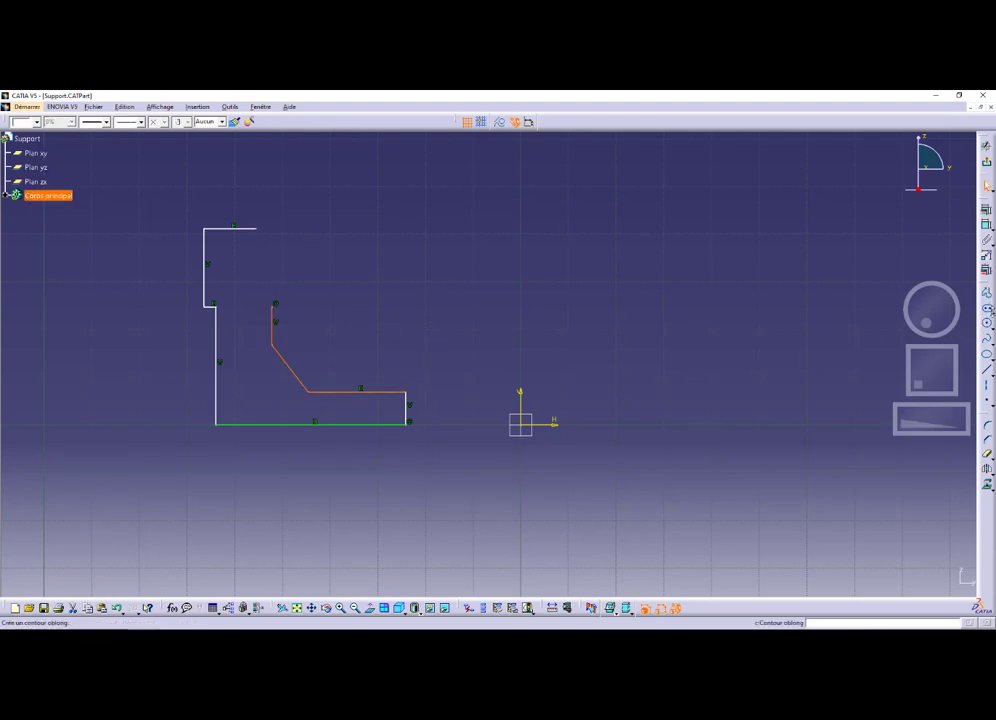
Close the profile with a three-point arc limited by the open ends of the upper horizontal line and the short vertical line
click(989, 324)
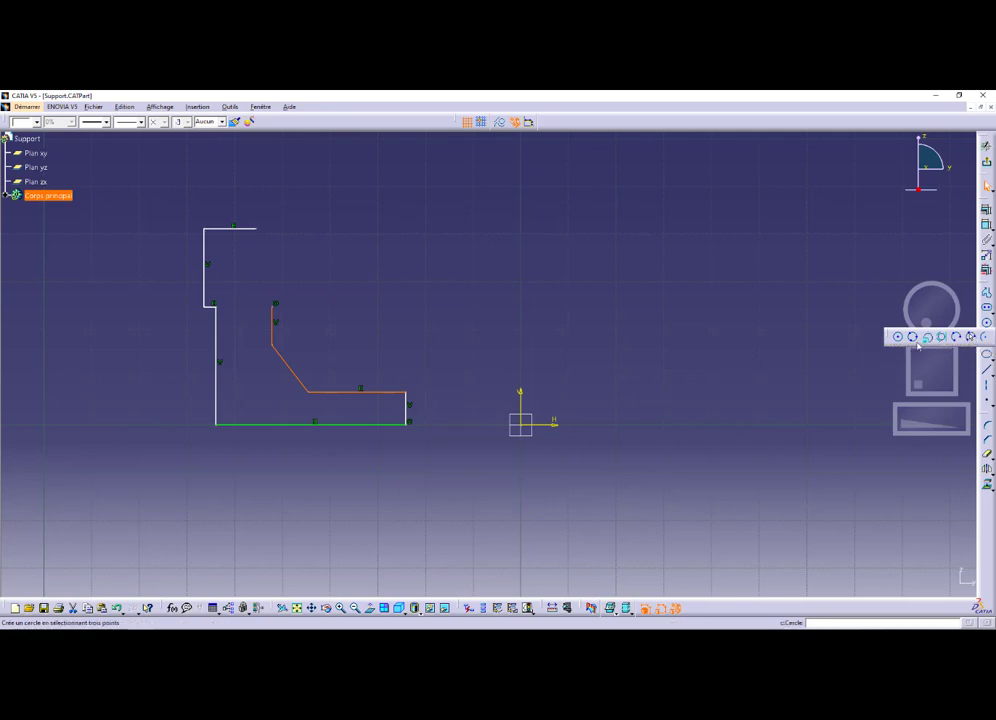
click(971, 338)
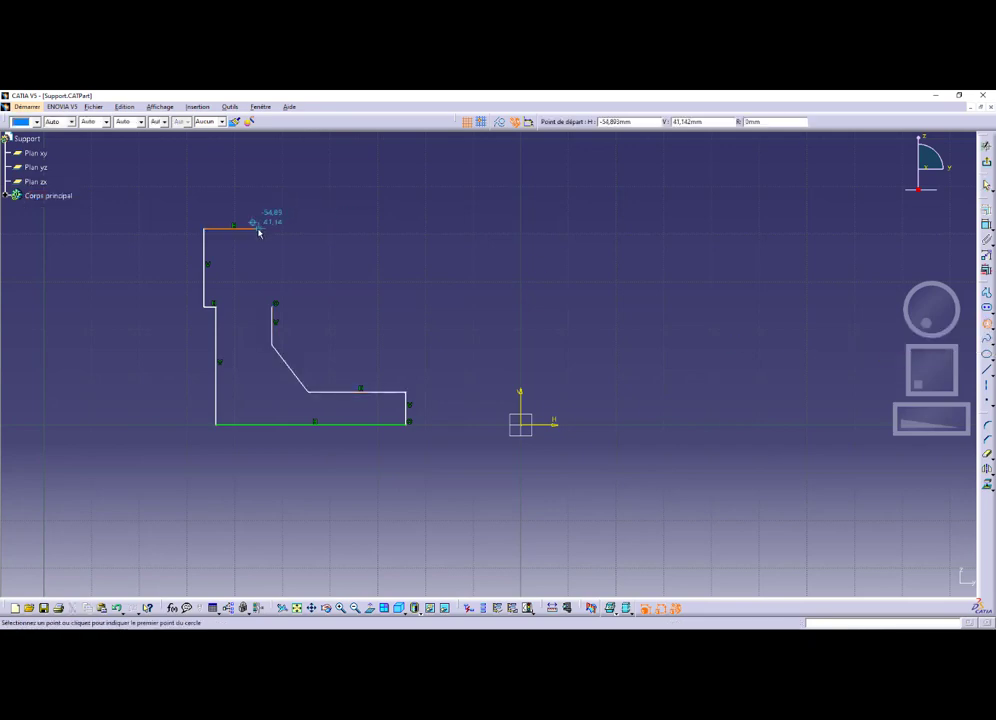
click(272, 313)
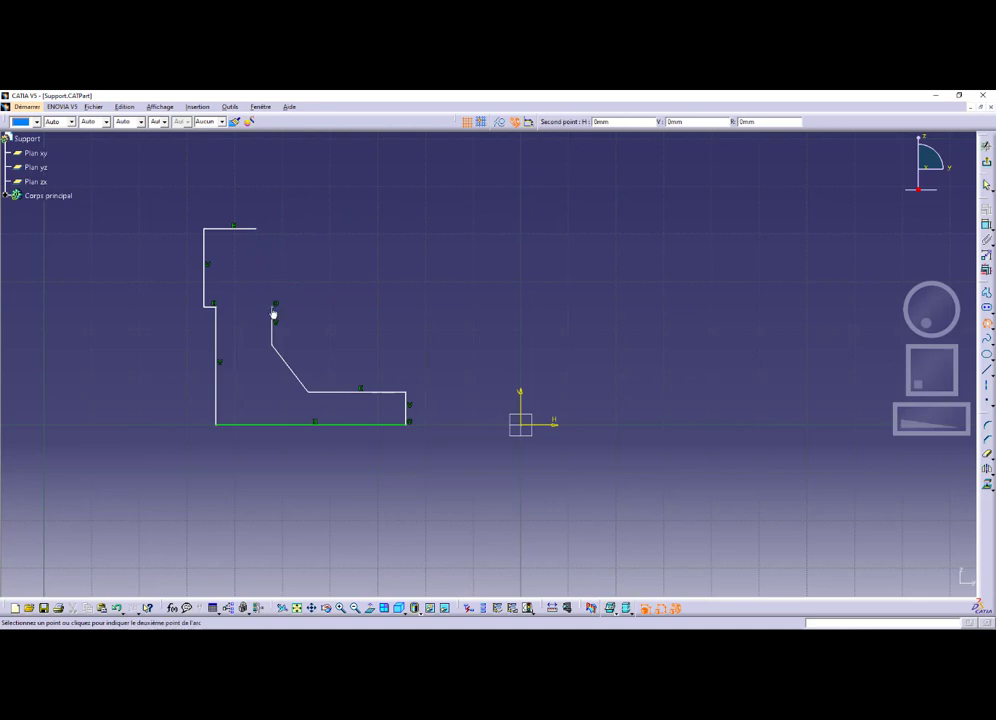
click(261, 289)
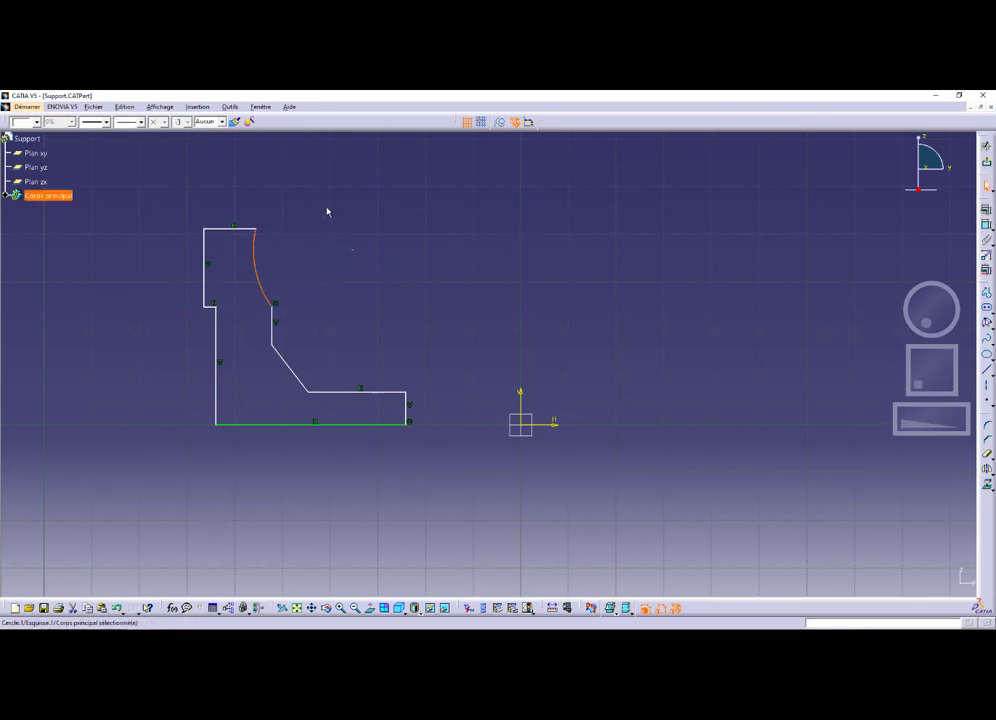
key(Escape)
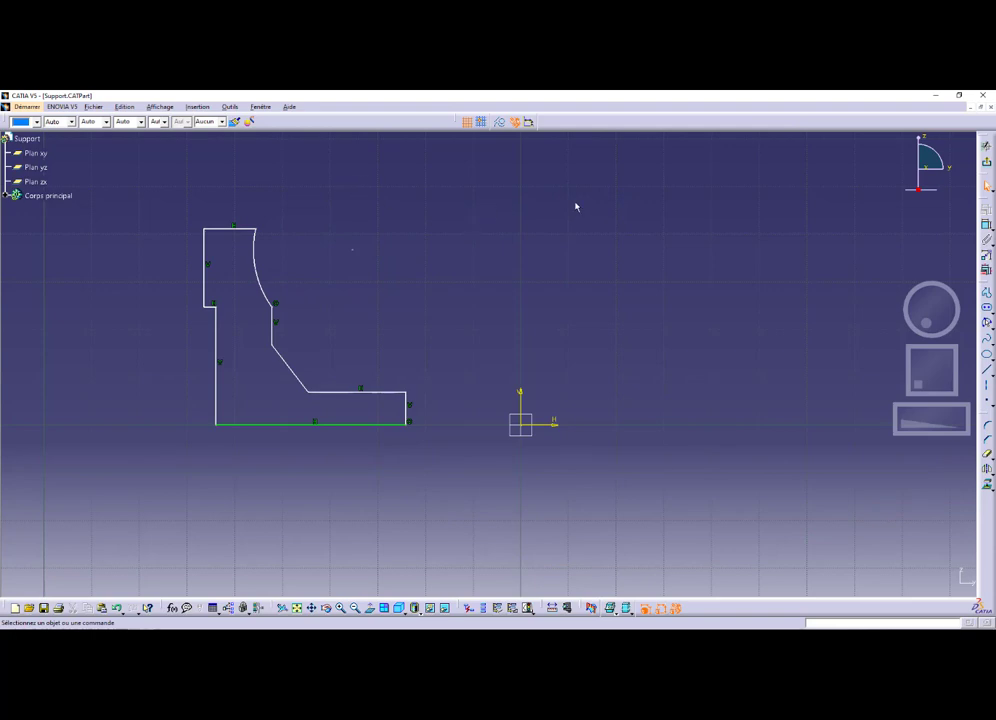
Dimension the foot's inner vertical edge and the lower outer vertical edge from the vertical axis
click(986, 224)
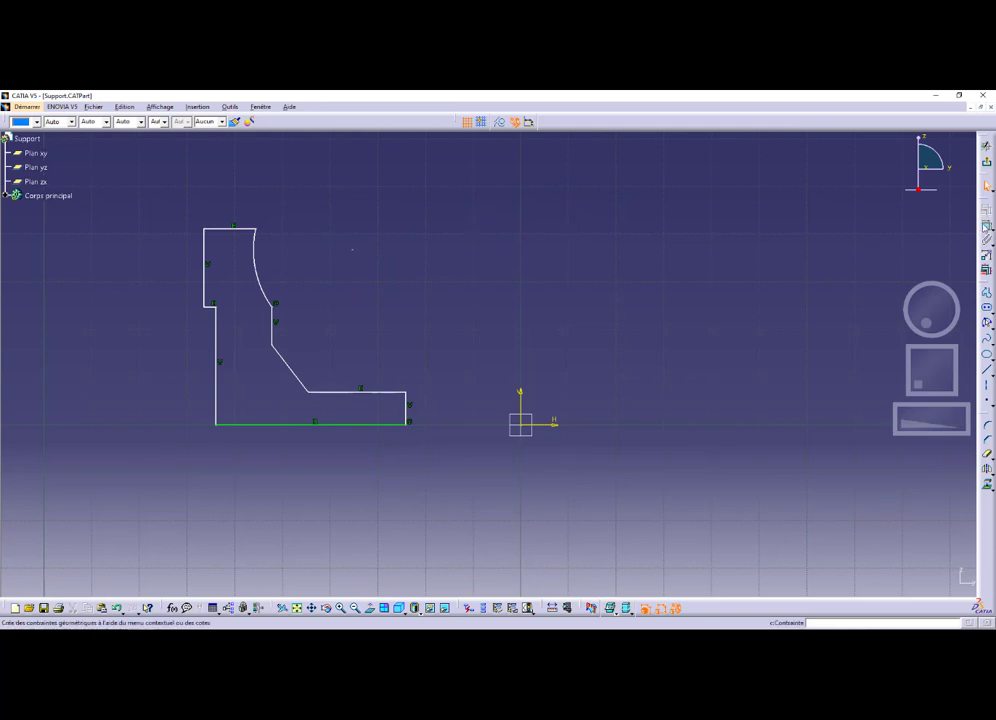
click(520, 406)
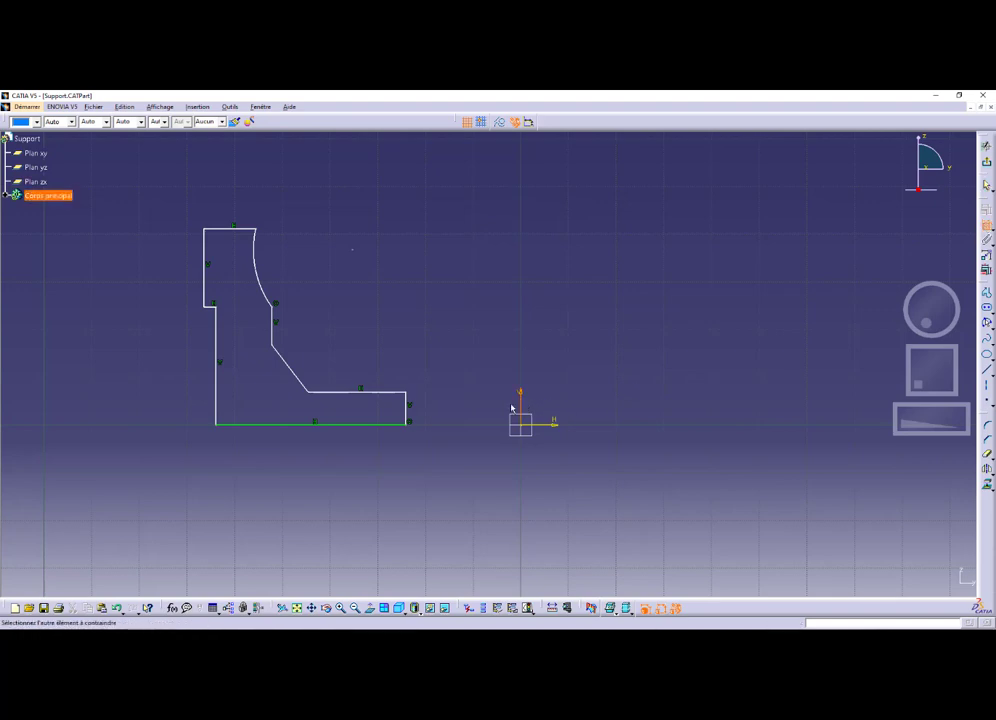
click(407, 413)
click(451, 480)
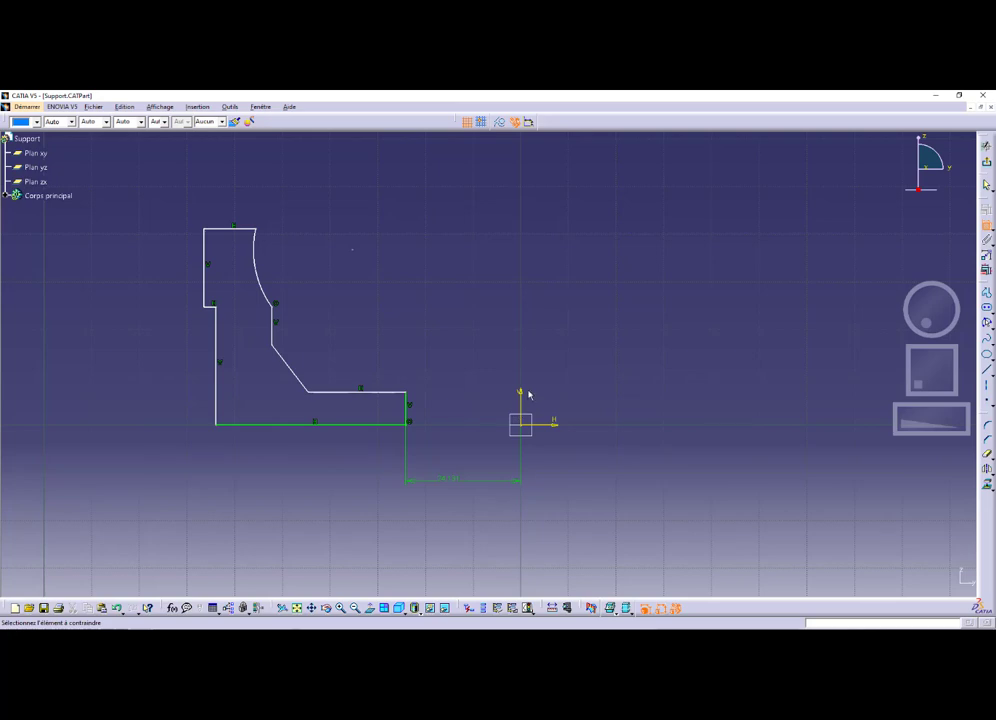
click(521, 403)
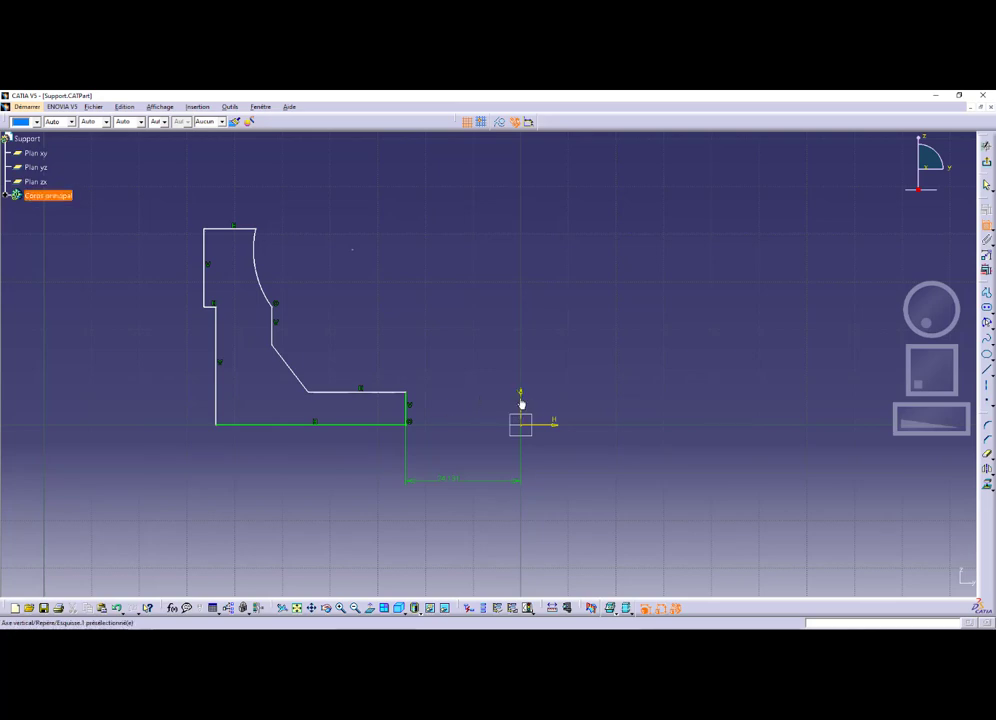
click(218, 405)
click(272, 505)
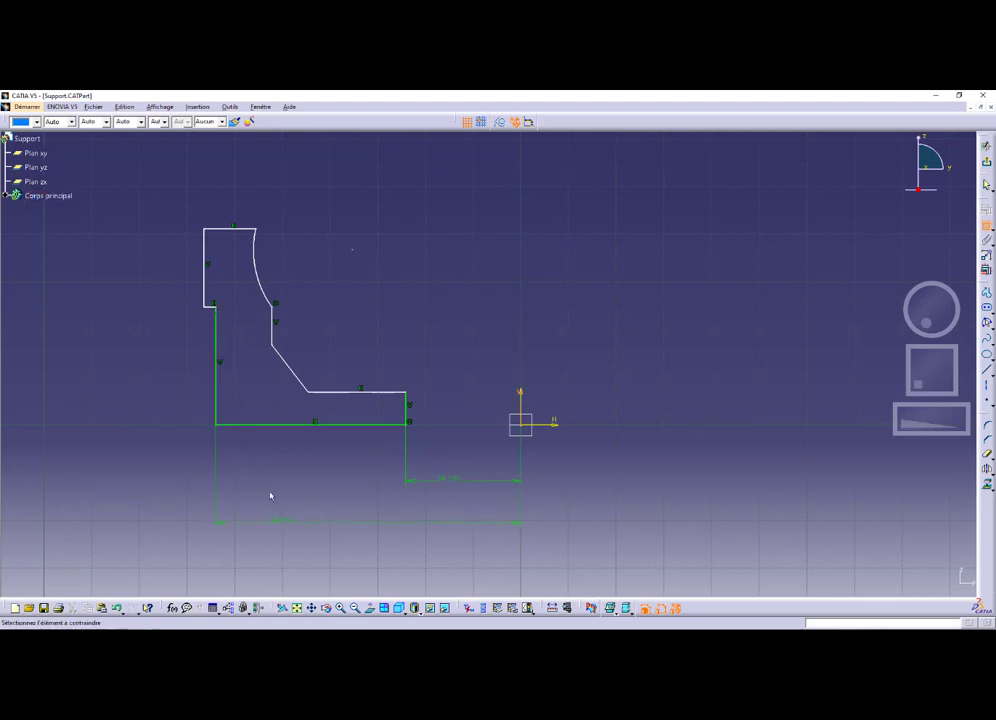
Dimension the short vertical edge below the arc and the upper outer vertical edge from the vertical axis
click(521, 407)
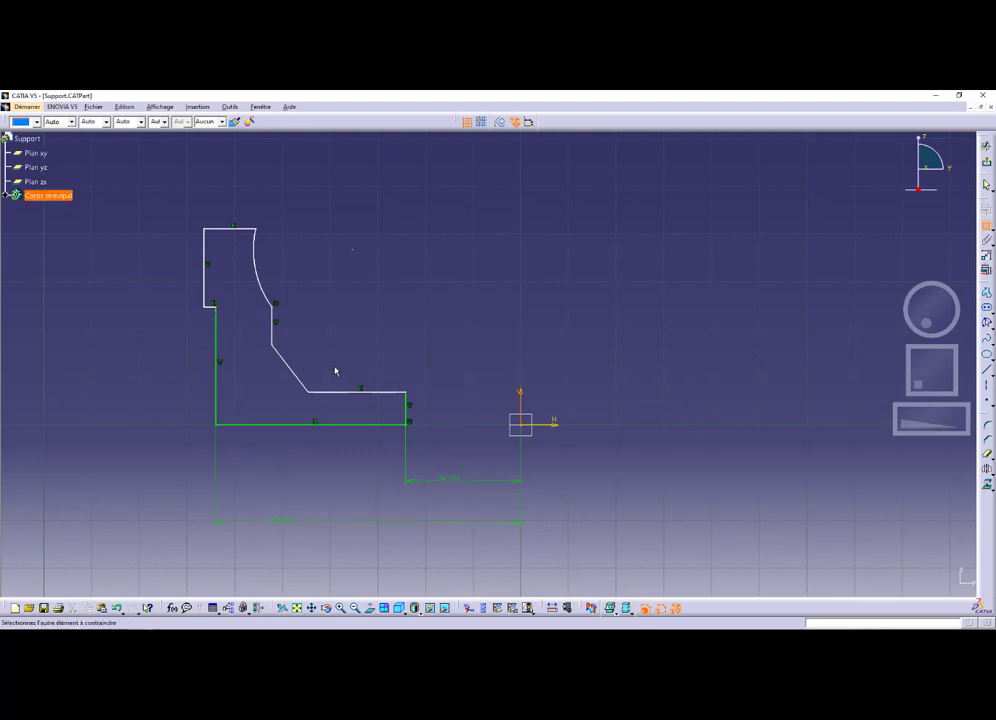
click(273, 328)
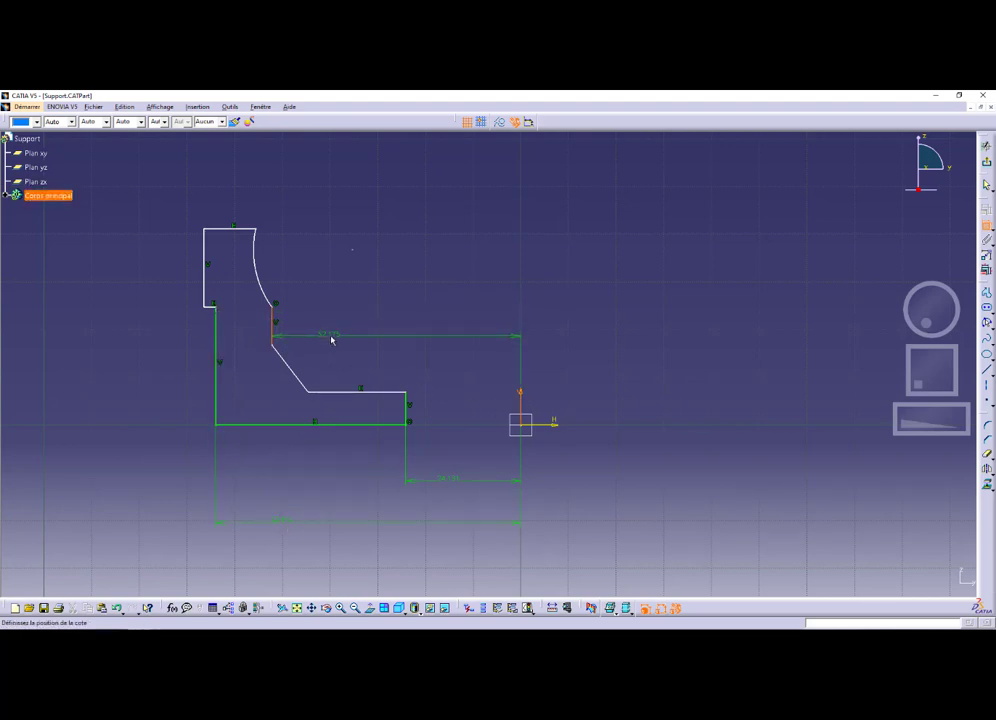
click(345, 338)
click(521, 403)
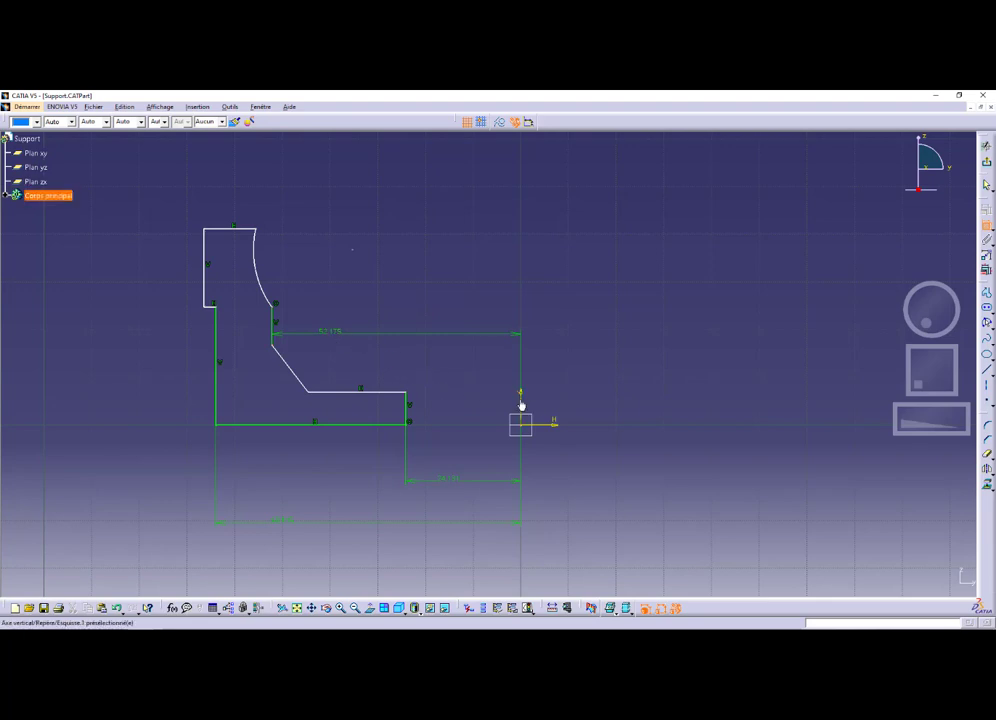
click(213, 285)
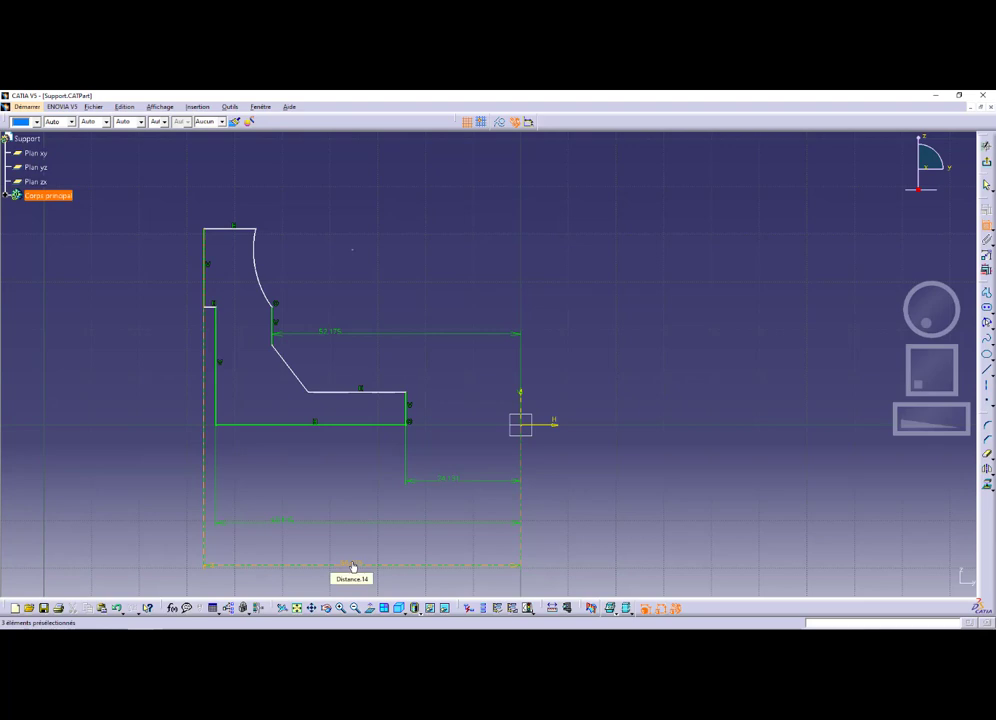
click(352, 566)
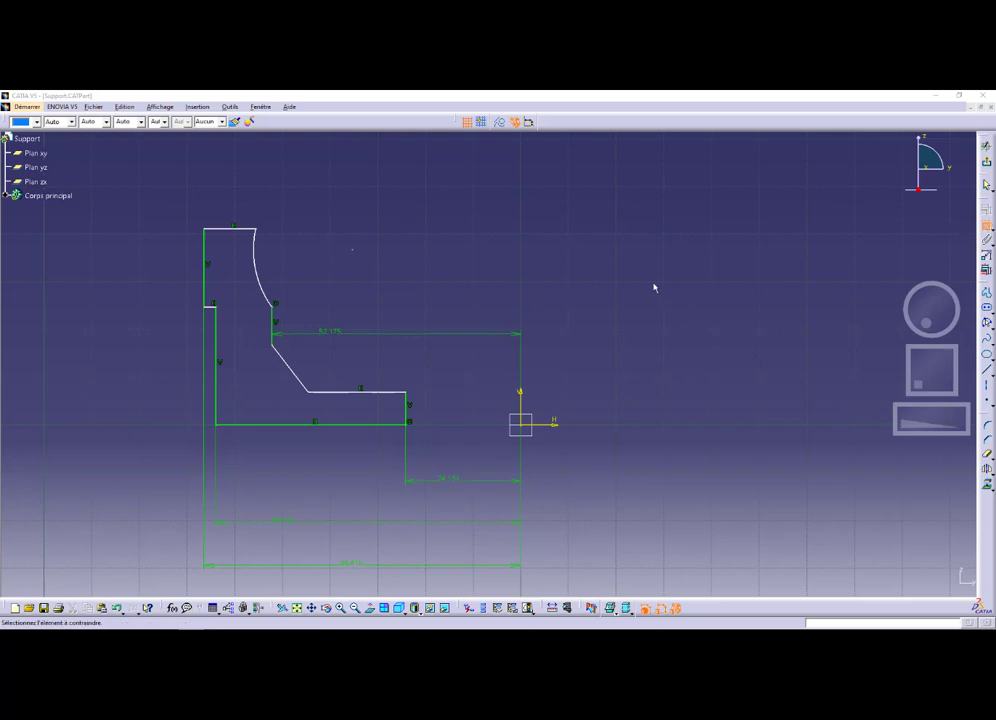
Consult the exercise PDF and set the foot's inner vertical edge distance from the vertical axis to 26/2 mm
key(alt+Tab)
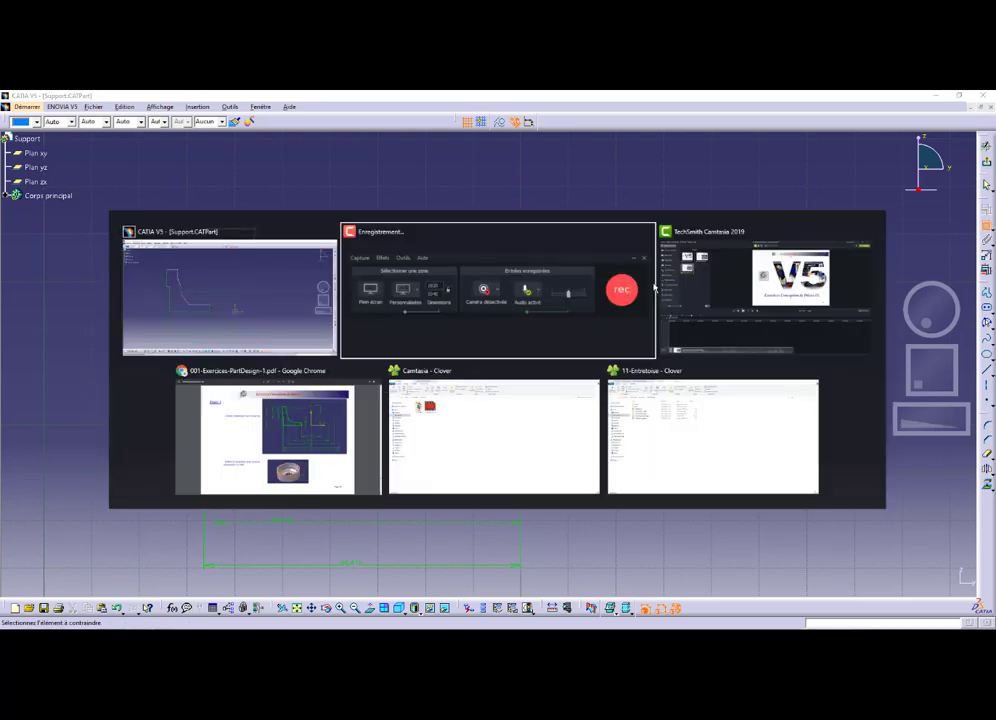
key(alt+Tab)
key(alt+Tab)
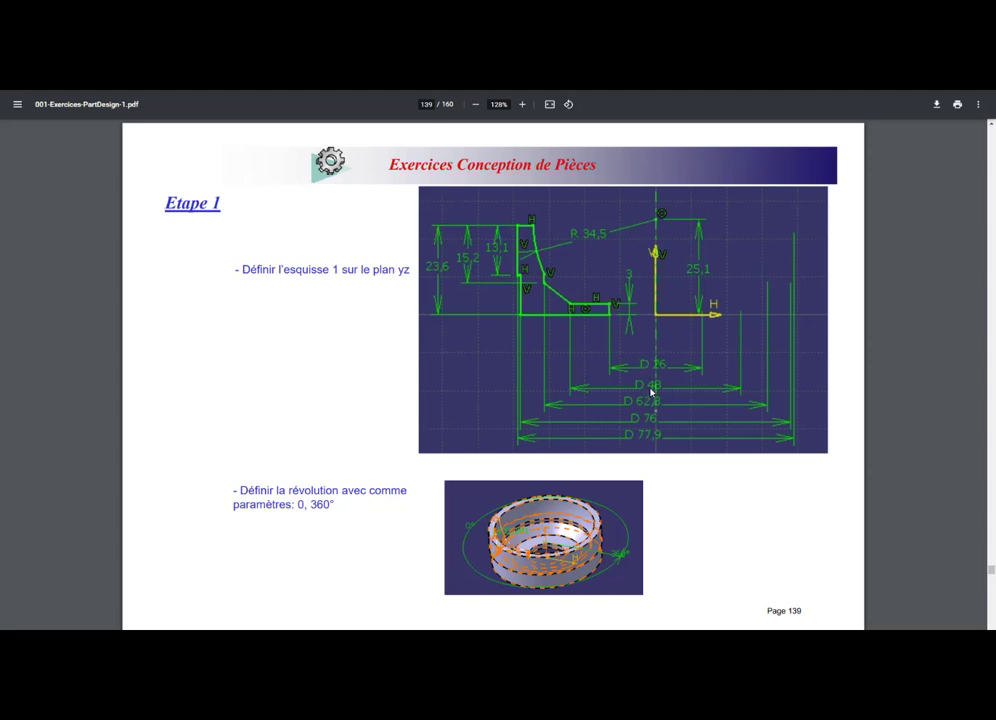
key(alt+Tab)
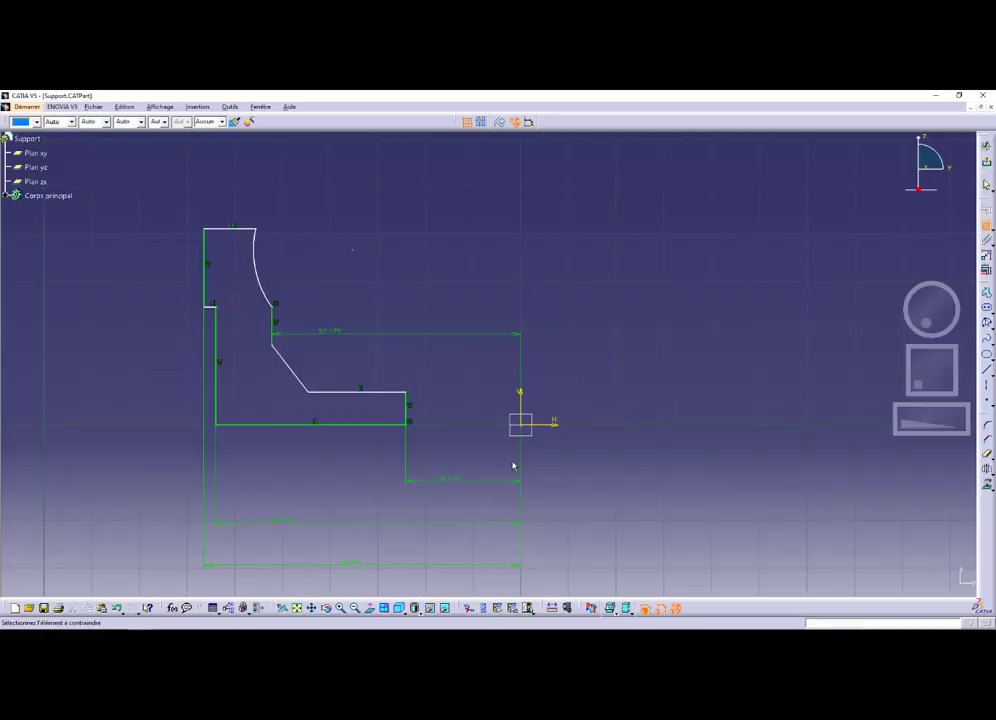
double_click(447, 479)
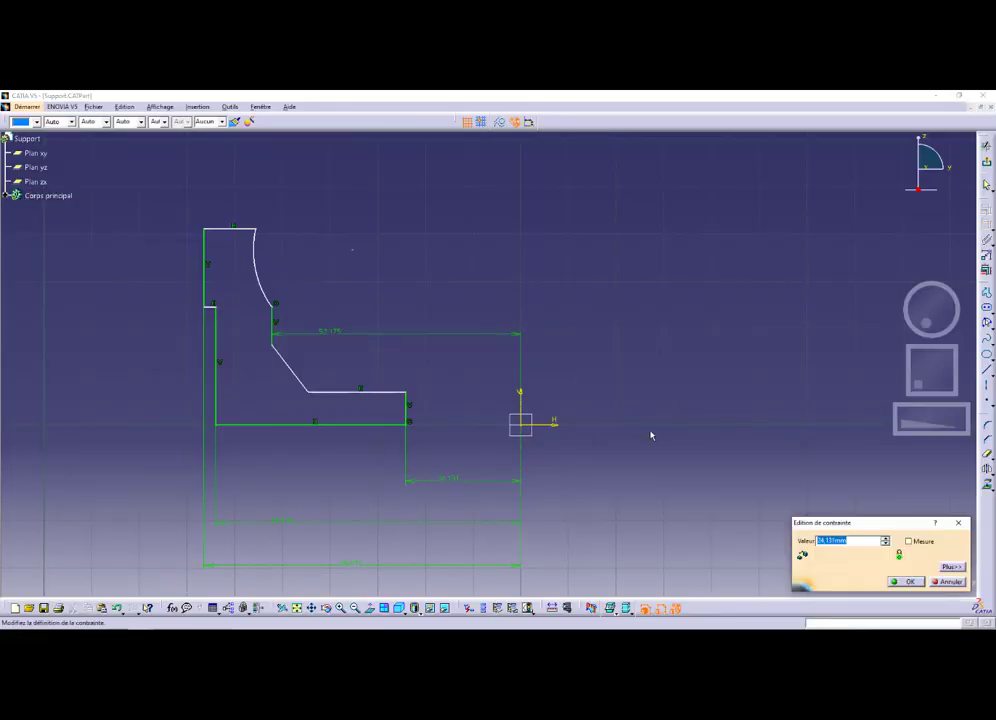
text(26/2)
key(Return)
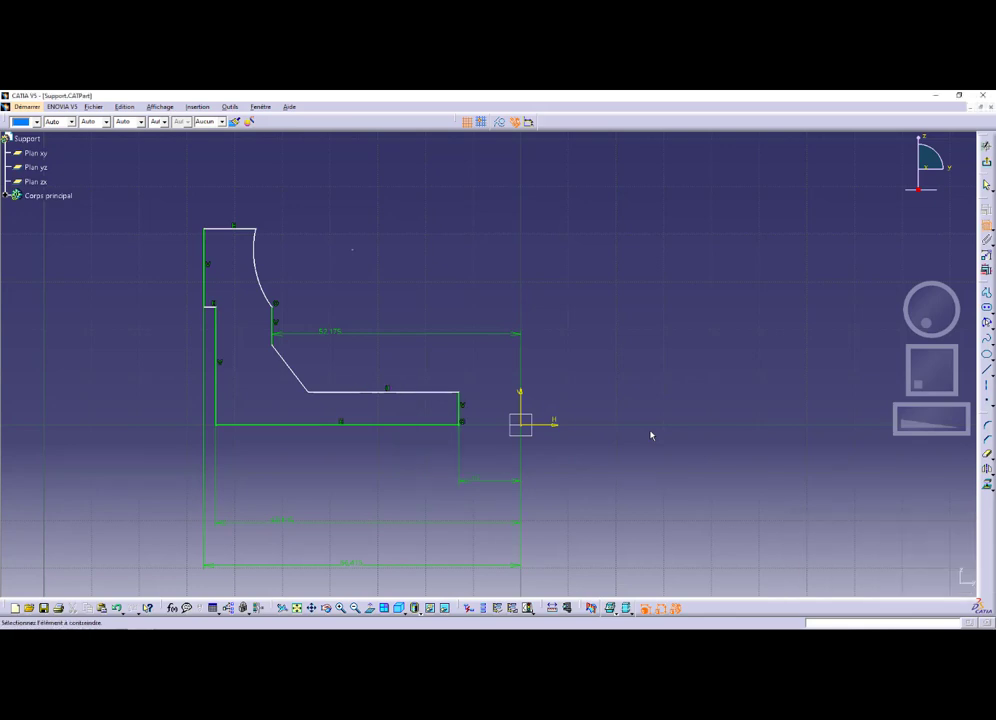
Dimension the sloped line's lower endpoint from the vertical axis and set the distance to 24 mm
click(309, 395)
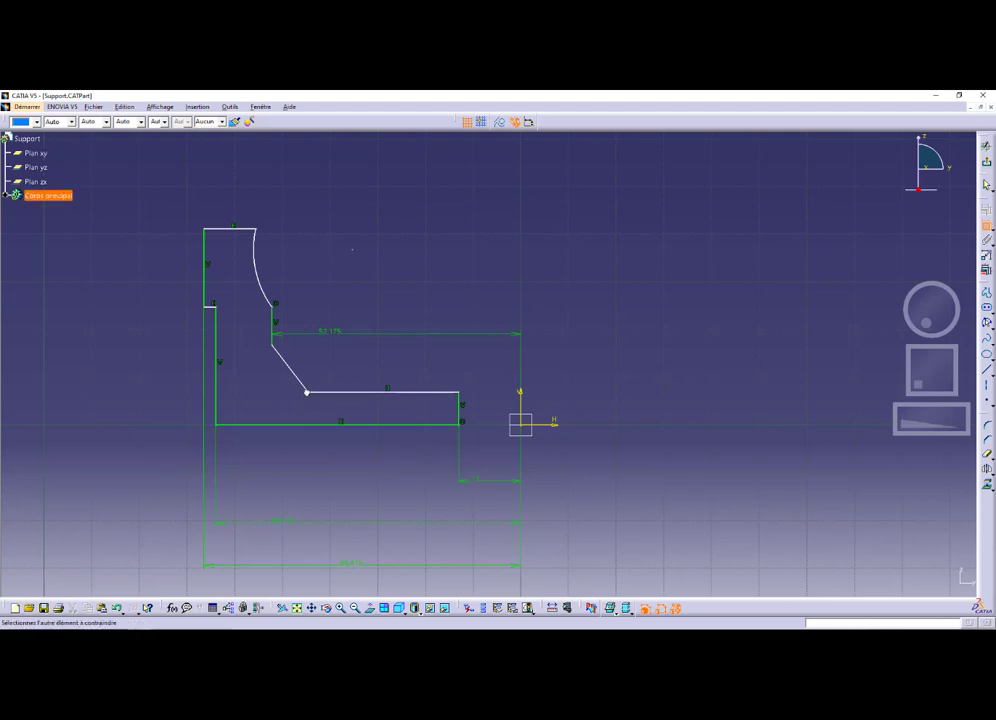
click(522, 406)
click(454, 369)
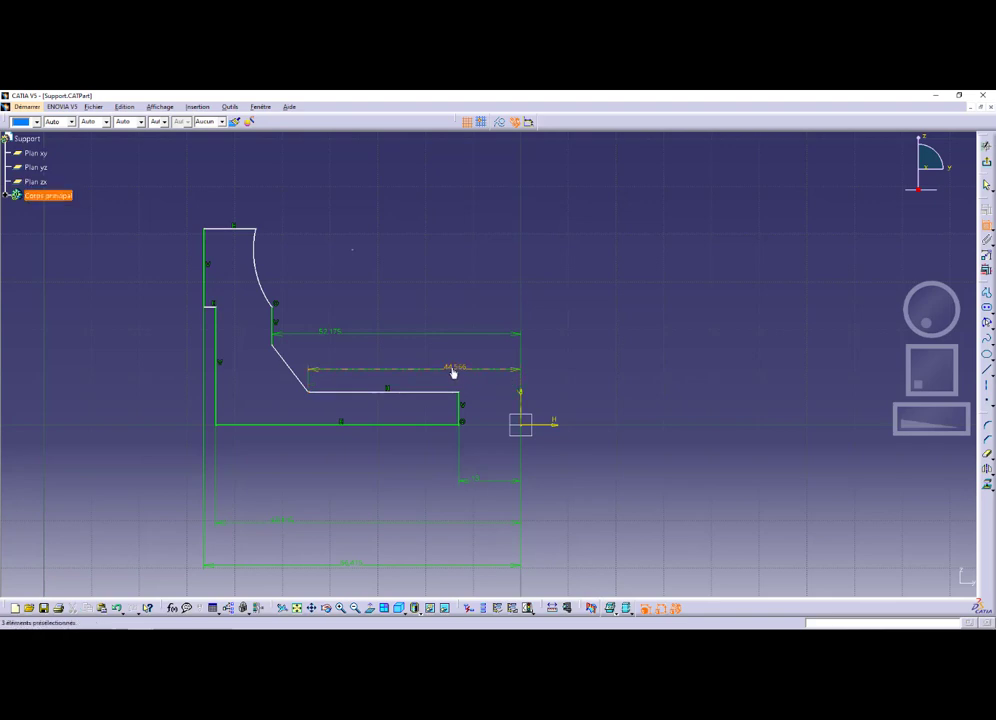
double_click(454, 371)
text(48)
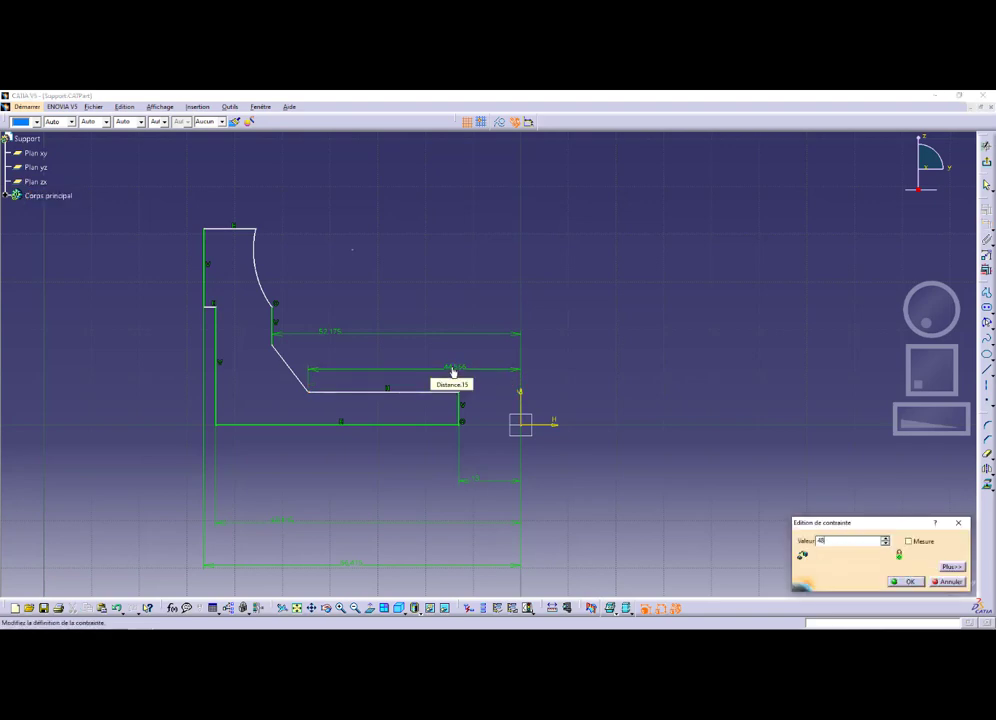
key(Return)
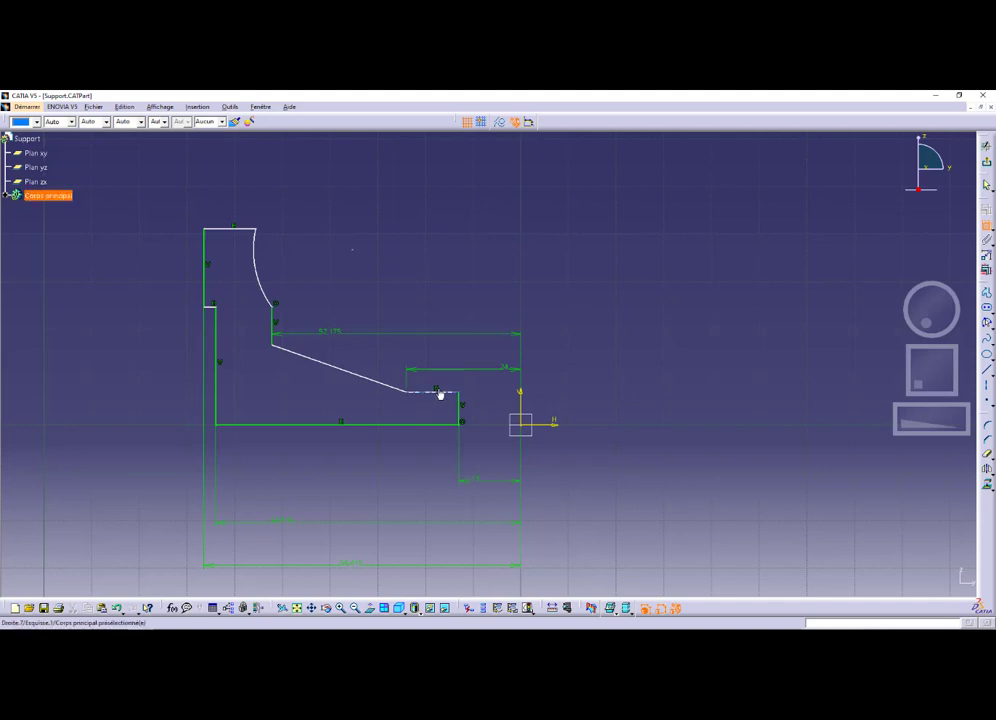
Dimension the foot's thickness between its upper and lower horizontal edges and set it to 3 mm
click(440, 393)
click(441, 426)
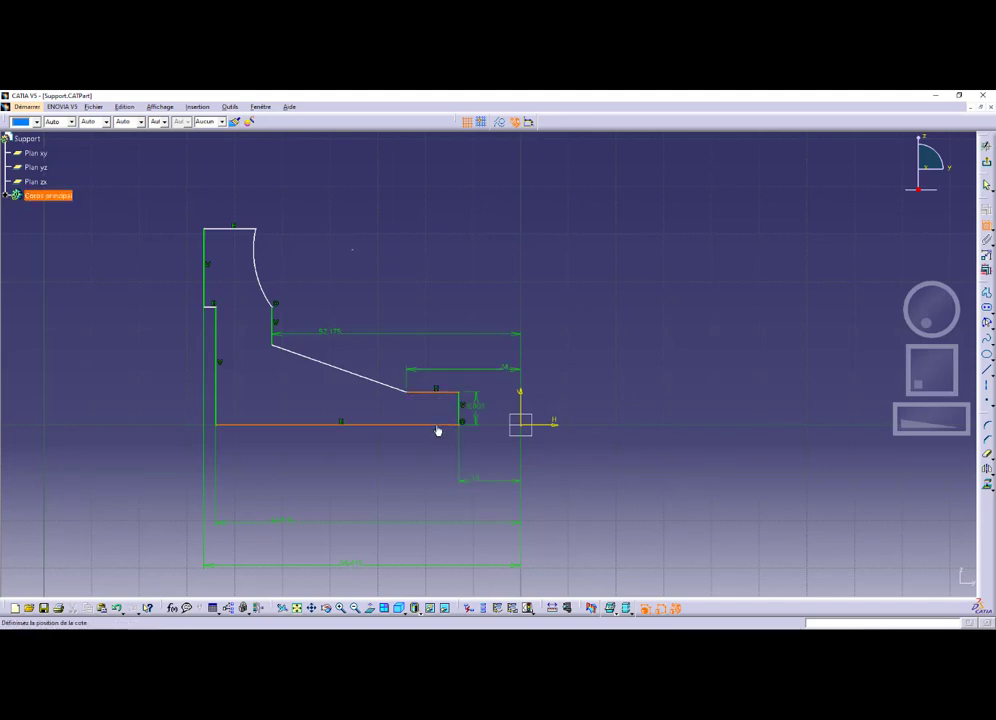
click(637, 412)
double_click(637, 412)
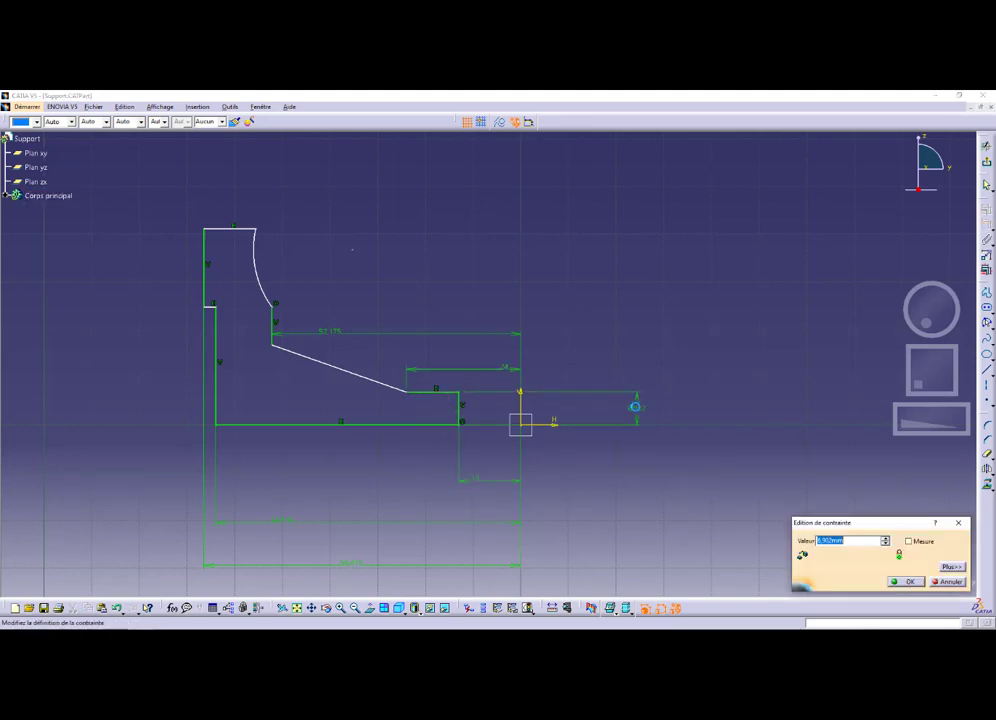
text(3)
key(Return)
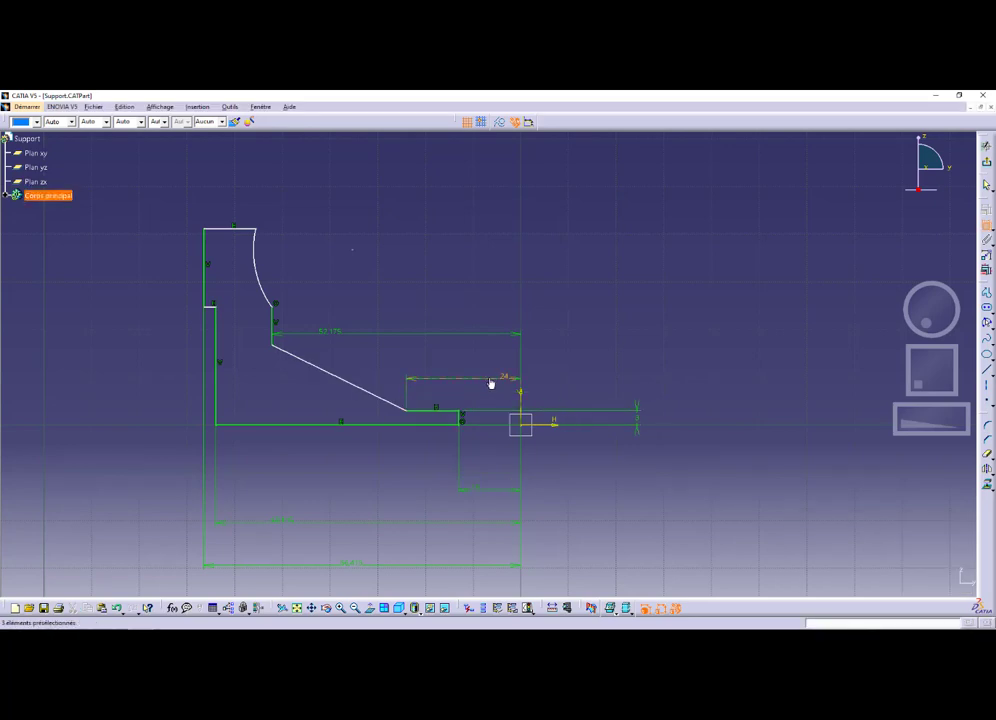
key(alt+Tab)
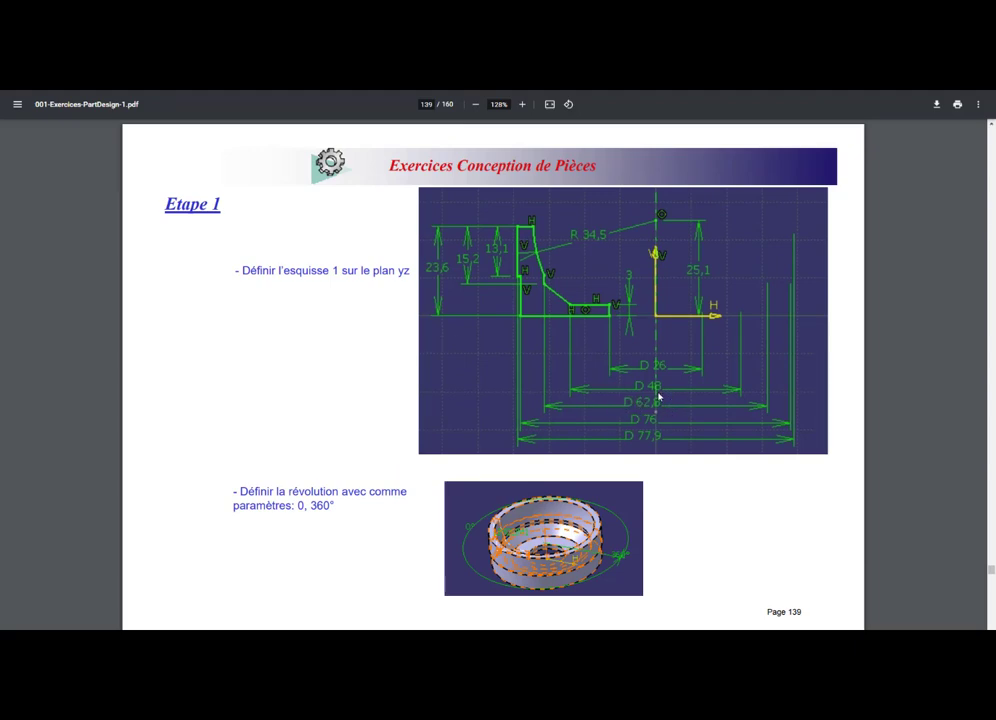
key(alt+Tab)
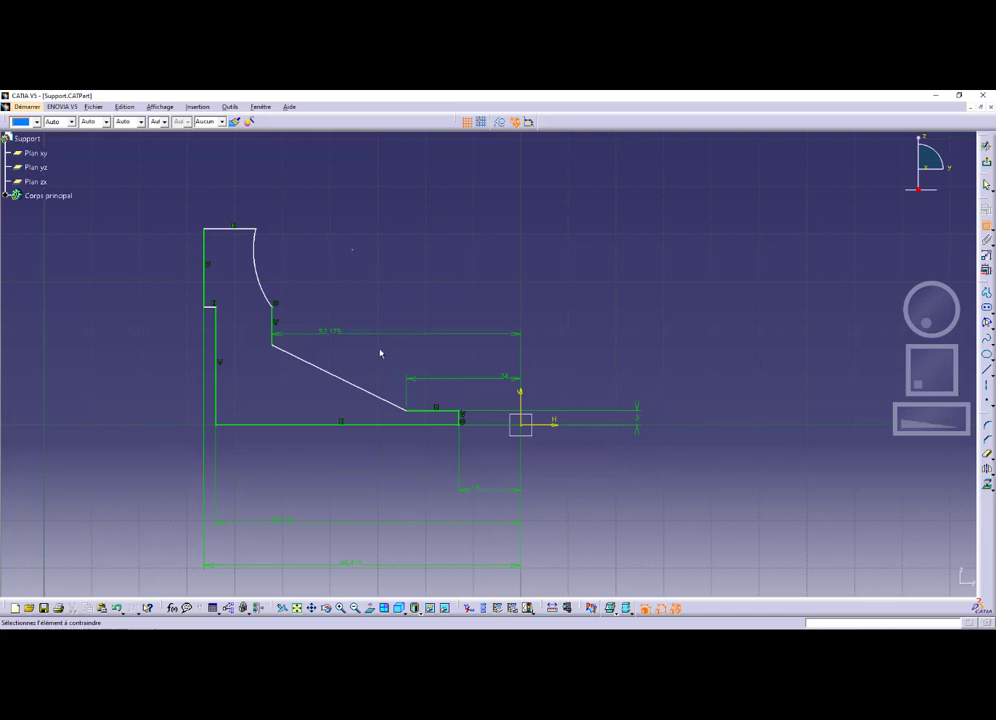
click(275, 351)
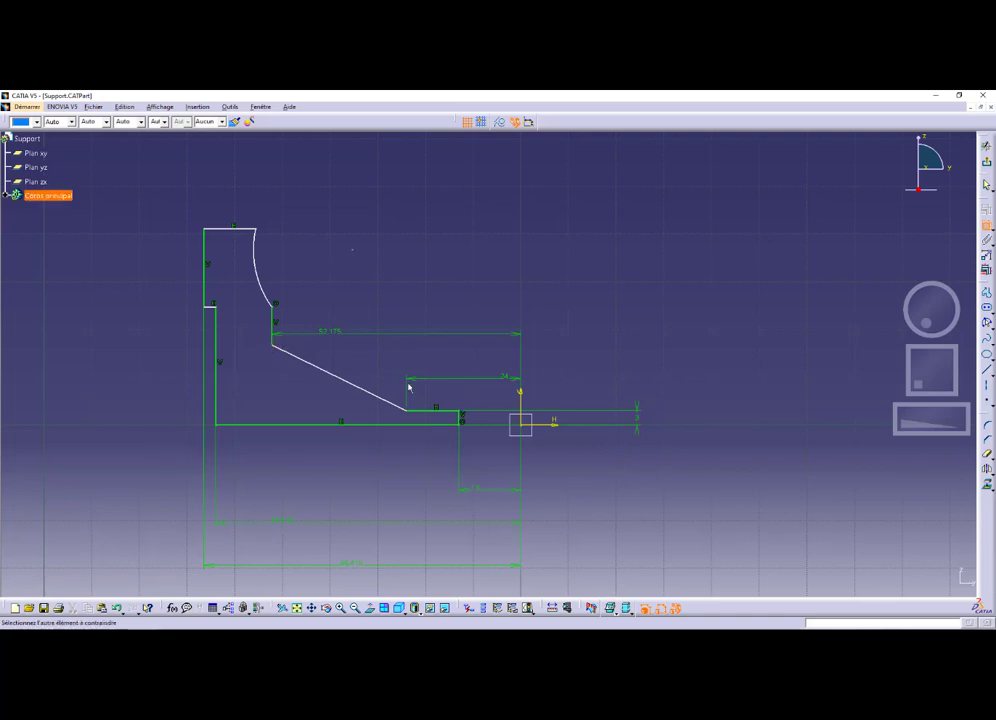
click(521, 397)
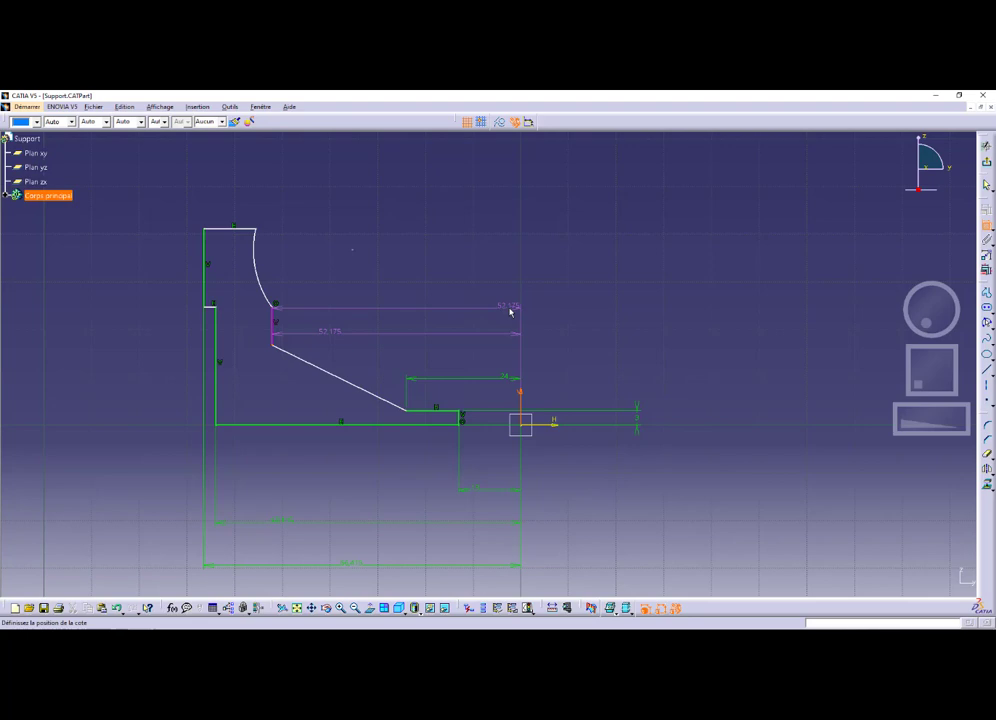
click(510, 313)
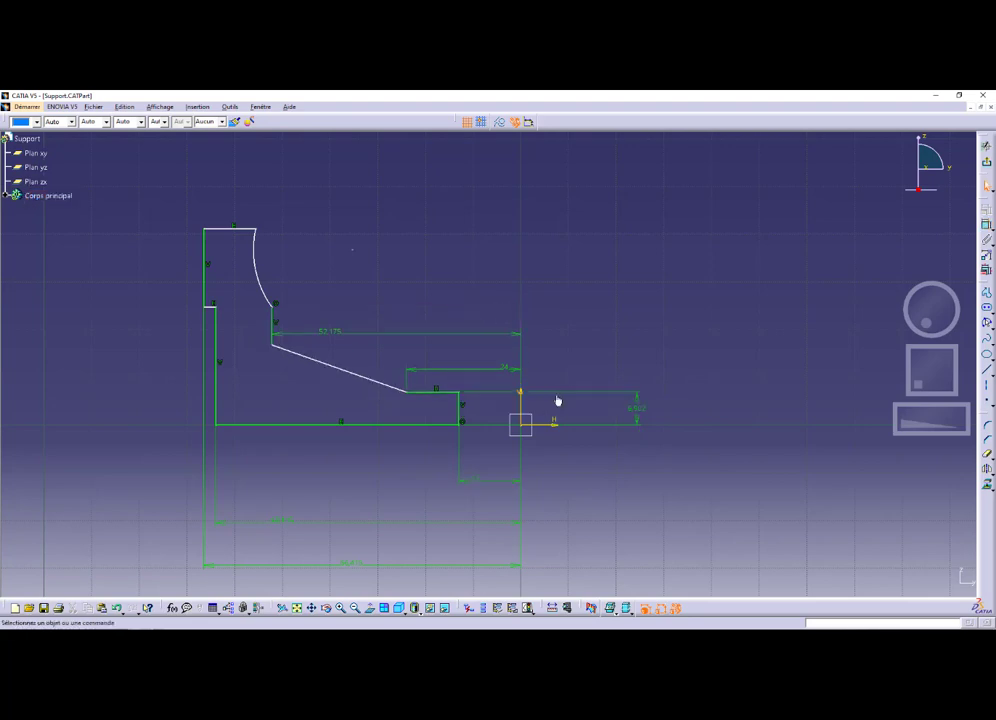
Set the foot's thickness between its upper and lower horizontal edges to 3 mm again
double_click(636, 406)
text(3)
key(Return)
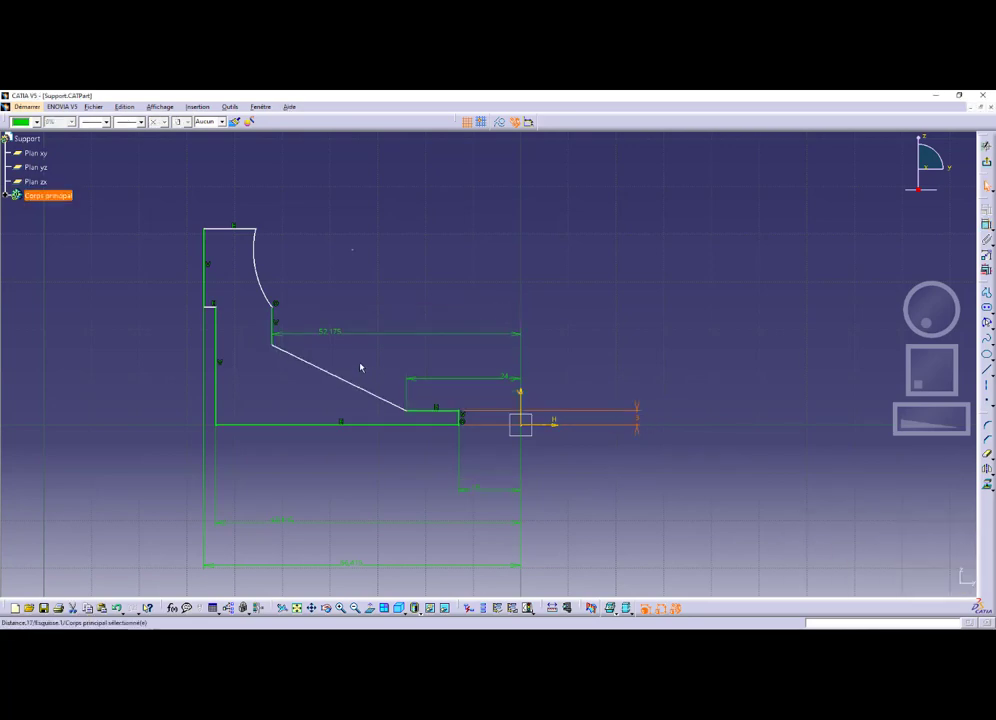
Set the distance of the short vertical edge below the arc from the vertical axis to 62.8/2 mm
click(331, 336)
double_click(331, 336)
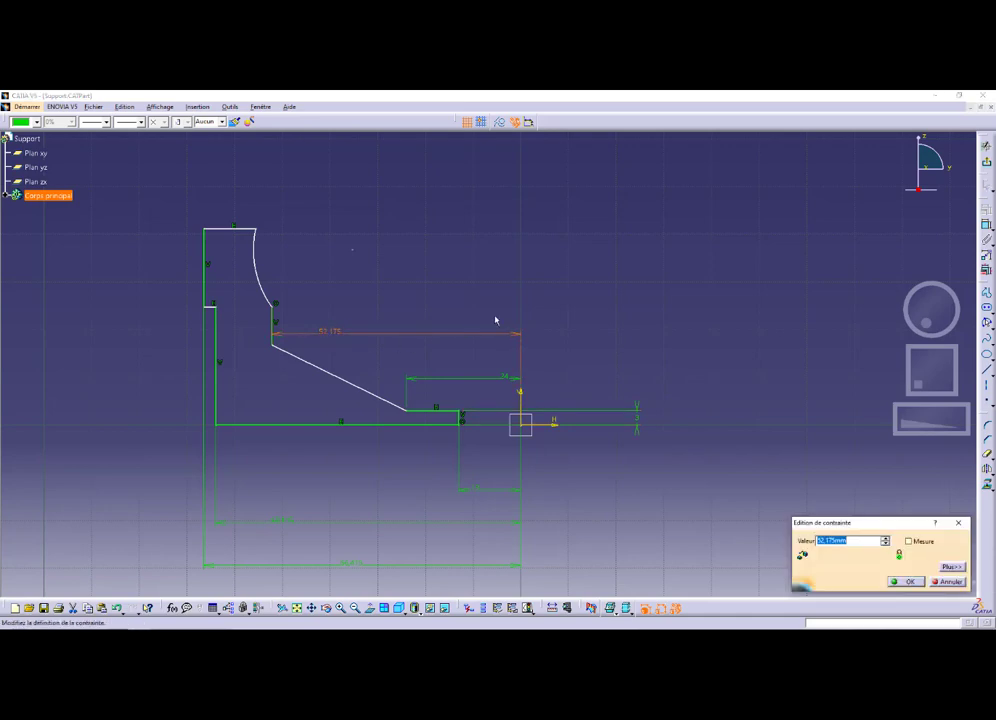
text(62.8/2)
key(Return)
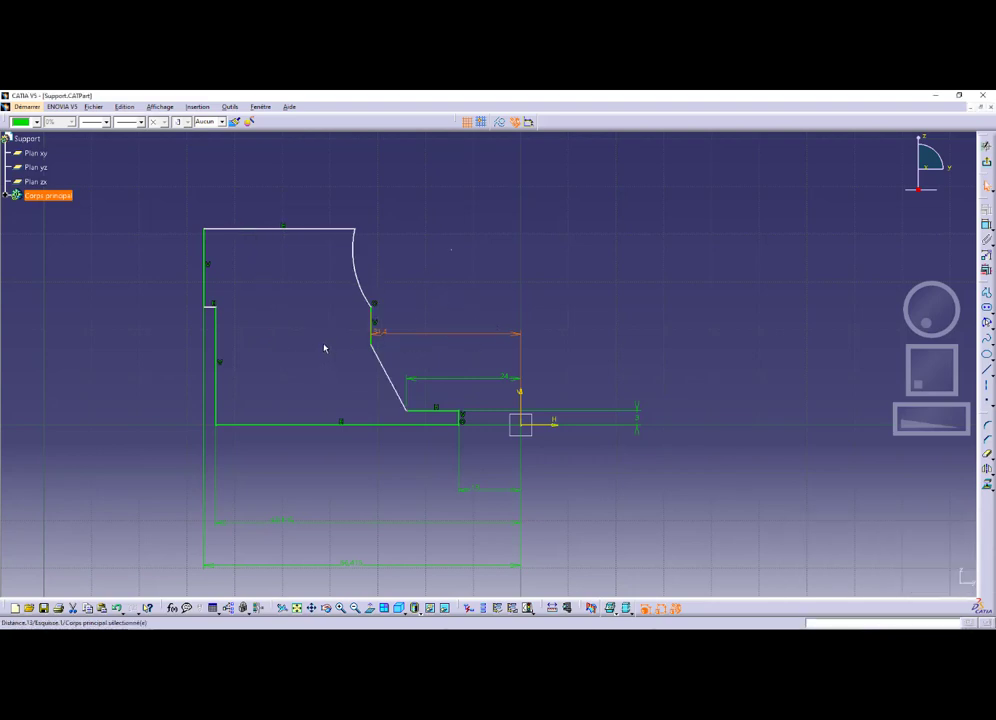
Consult the exercise PDF and set the lower outer vertical edge's distance from the vertical axis to 76/2 mm
key(alt+Tab)
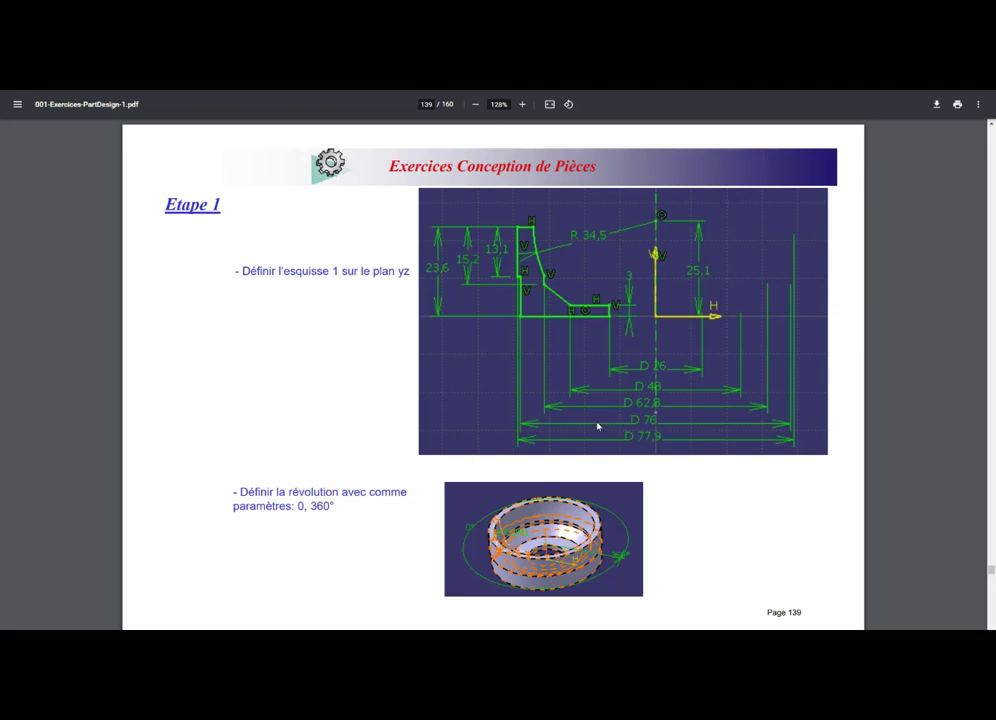
key(alt+Tab)
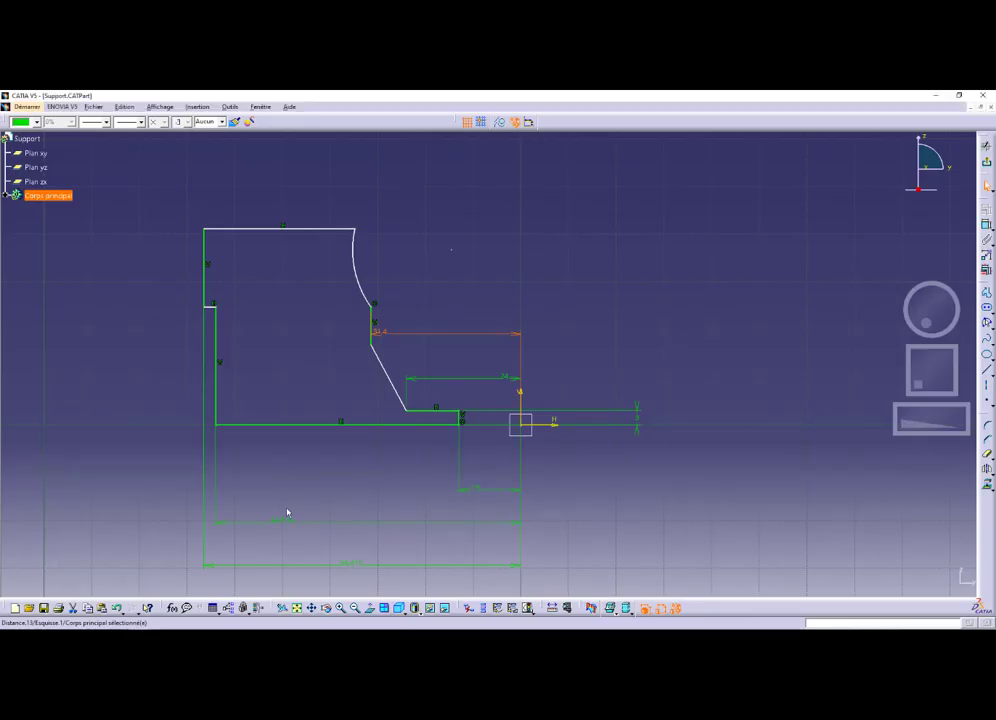
double_click(285, 522)
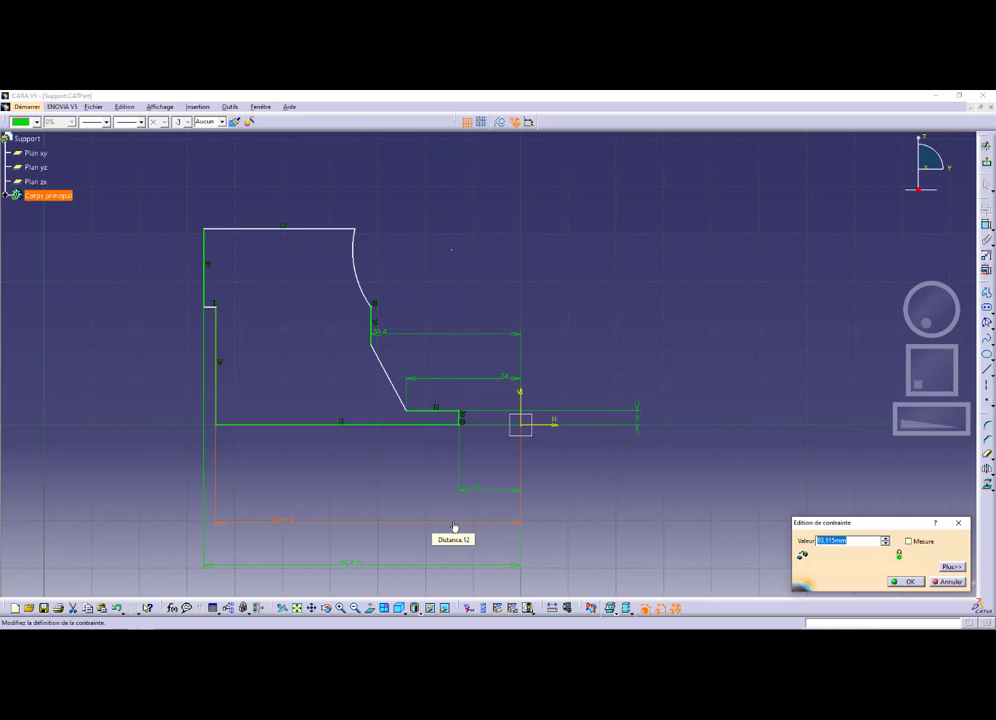
text(76/2)
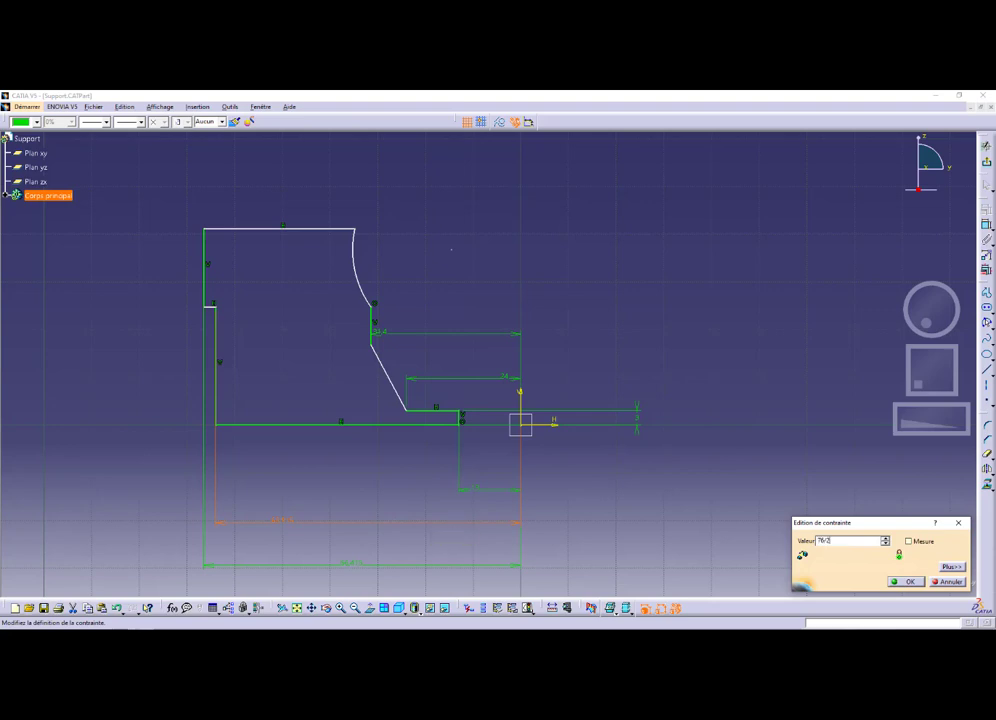
key(Return)
Set the upper outer vertical edge's distance from the vertical axis to 77.9/2 mm
double_click(360, 566)
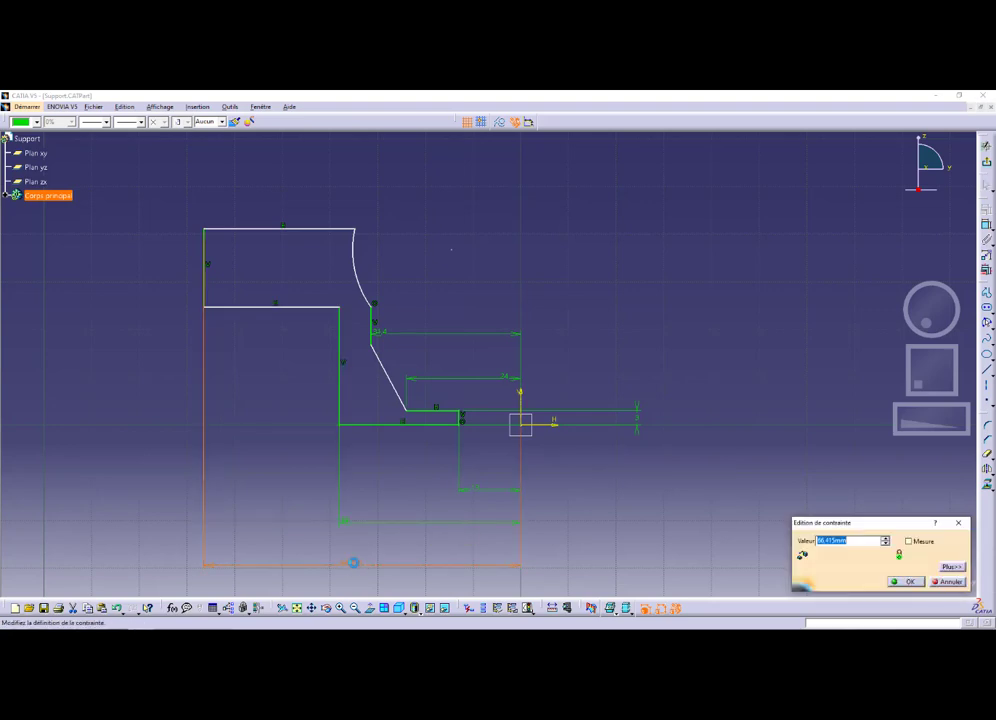
text(77)
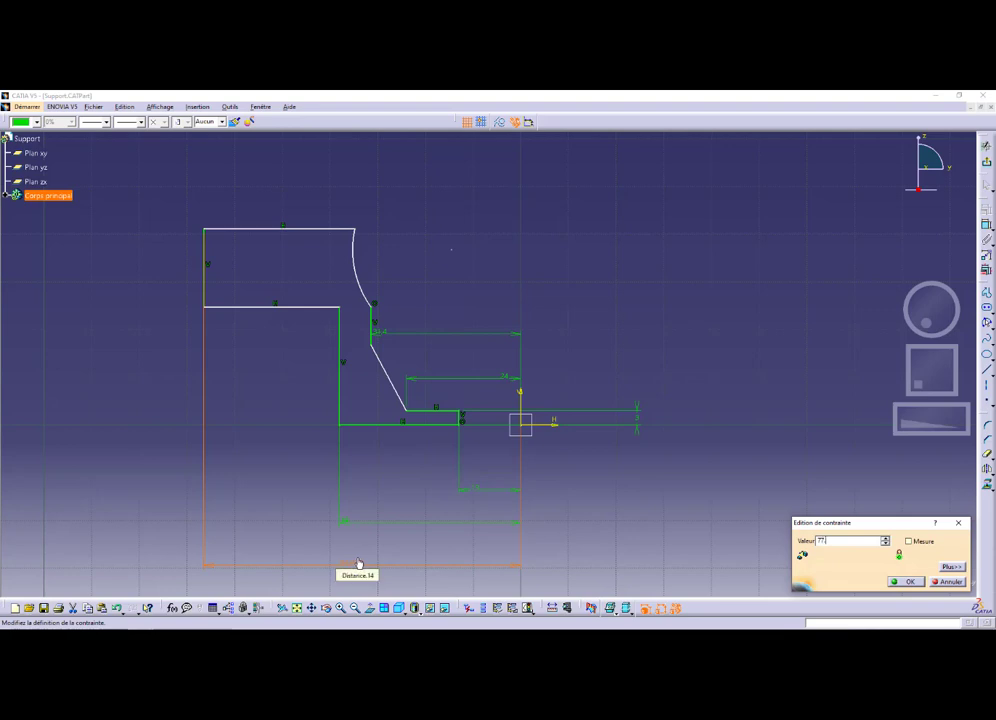
text(.97)
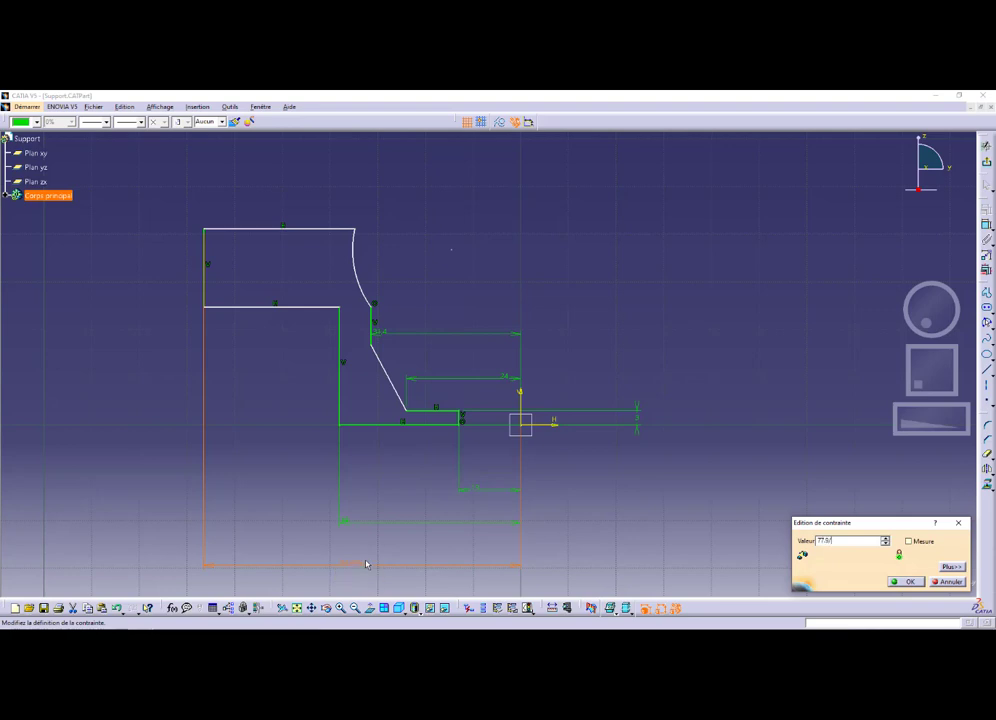
key(Return)
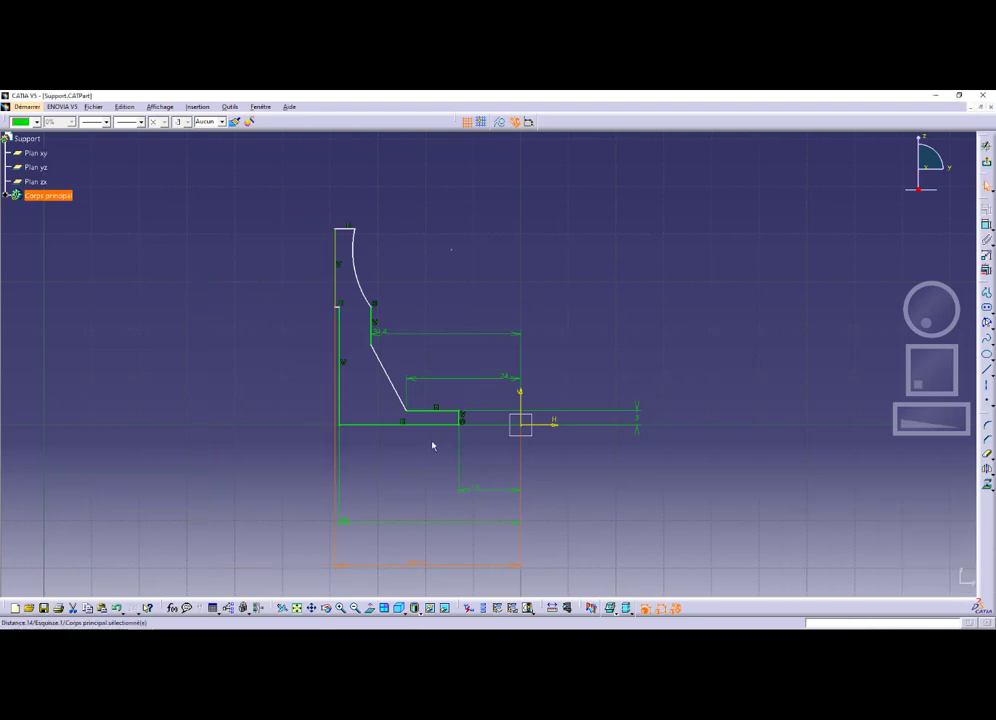
Move the three horizontal dimensions below the profile closer to its base, stacked from the shortest to the longest
middle_drag(431, 444, 432, 386)
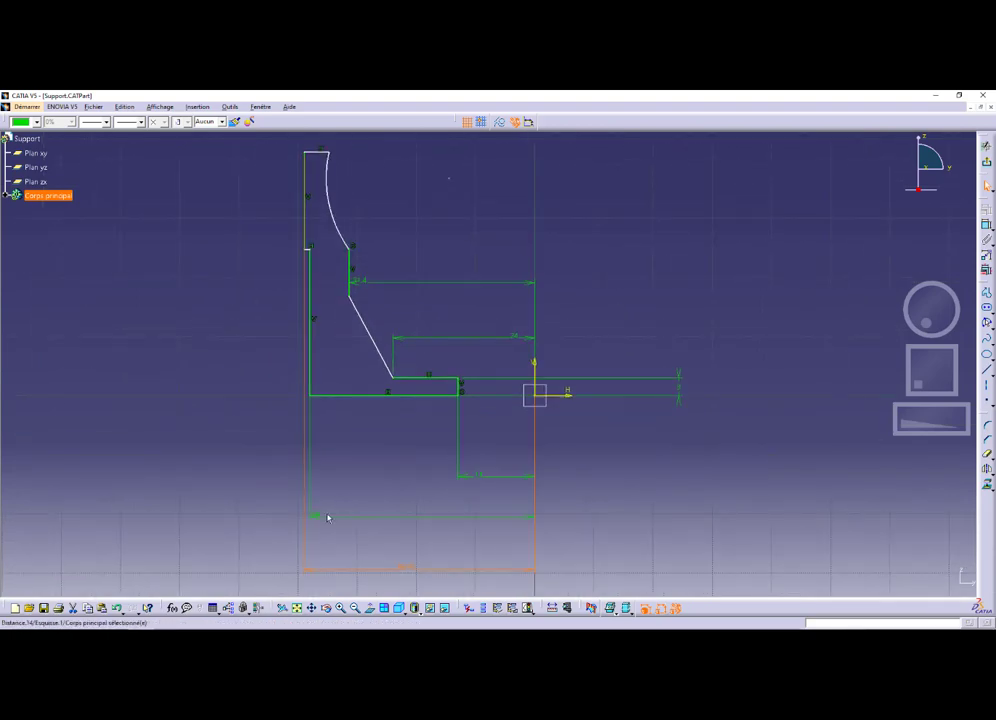
drag(317, 518, 502, 516)
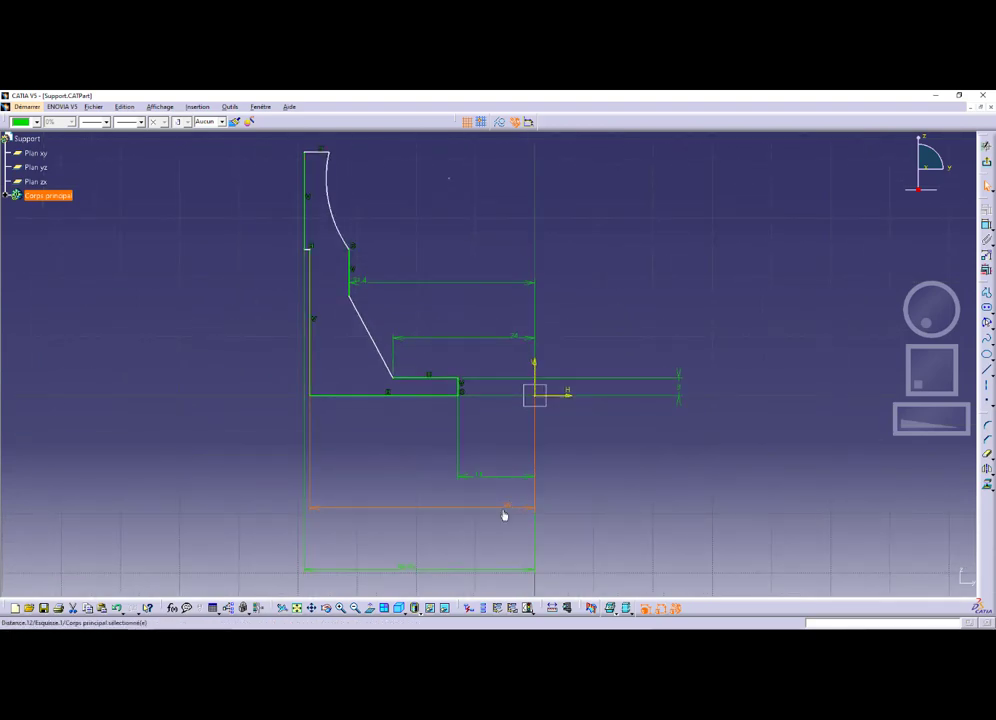
drag(330, 568, 321, 520)
drag(469, 474, 463, 414)
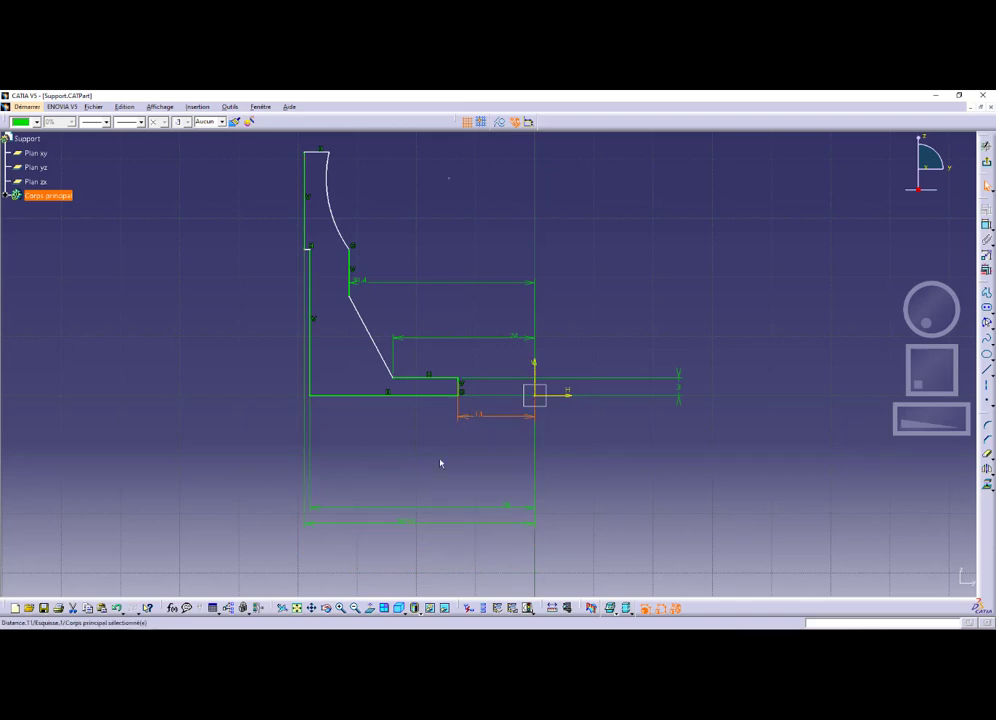
drag(322, 518, 335, 436)
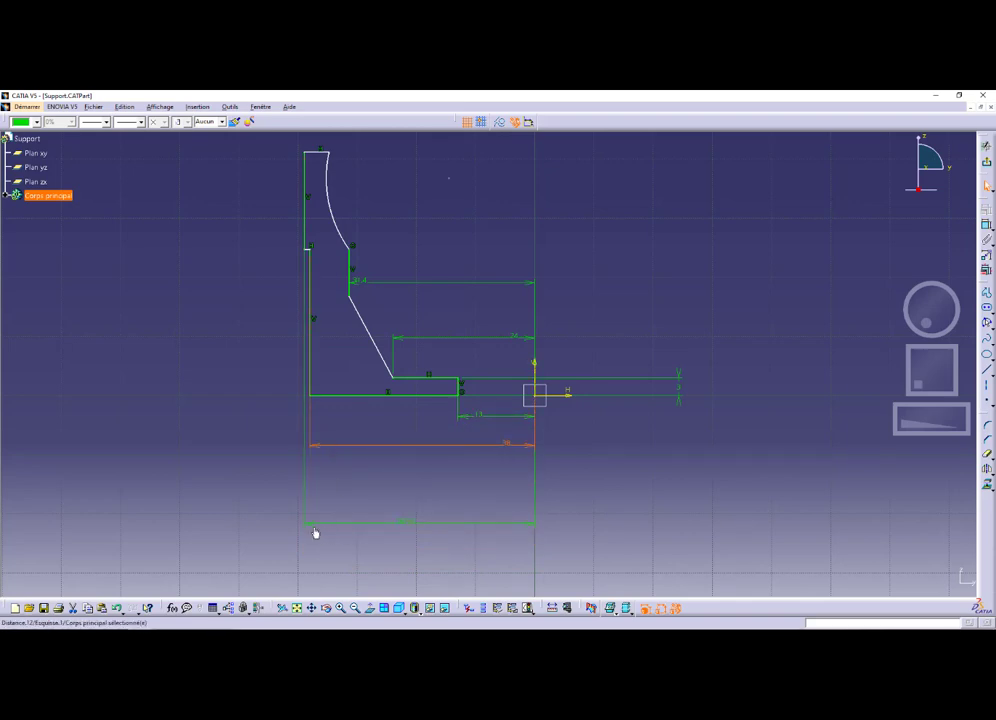
drag(313, 528, 318, 467)
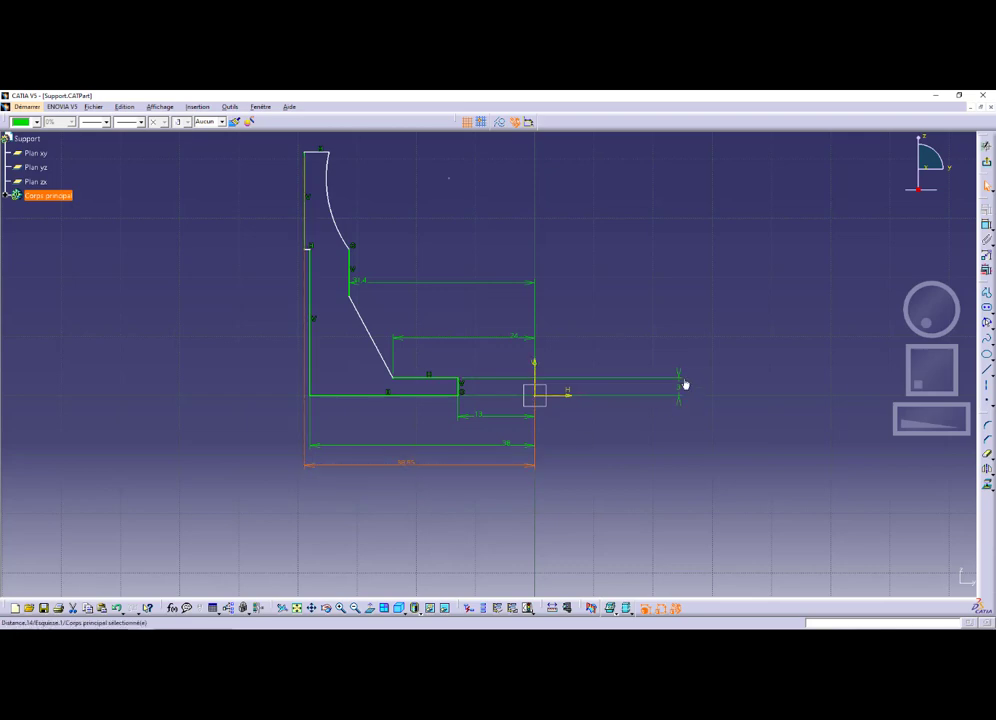
Move the foot's thickness dimension beside the foot and tidy the placement of the sloped line's and short vertical edge's horizontal dimensions
drag(683, 383, 488, 381)
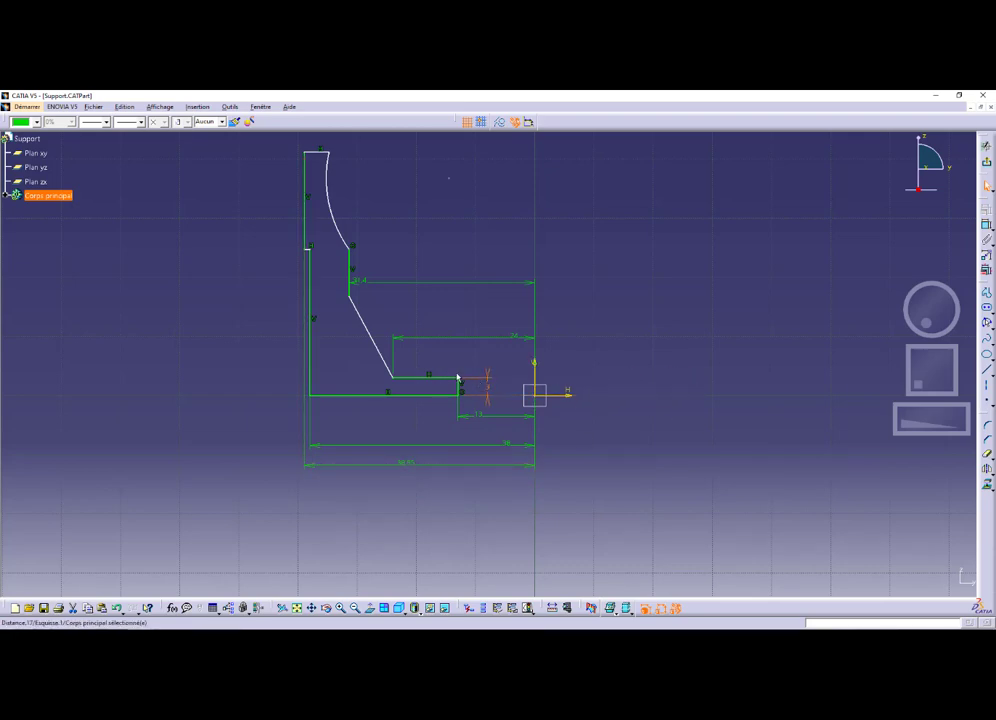
drag(514, 342, 400, 352)
drag(363, 283, 446, 278)
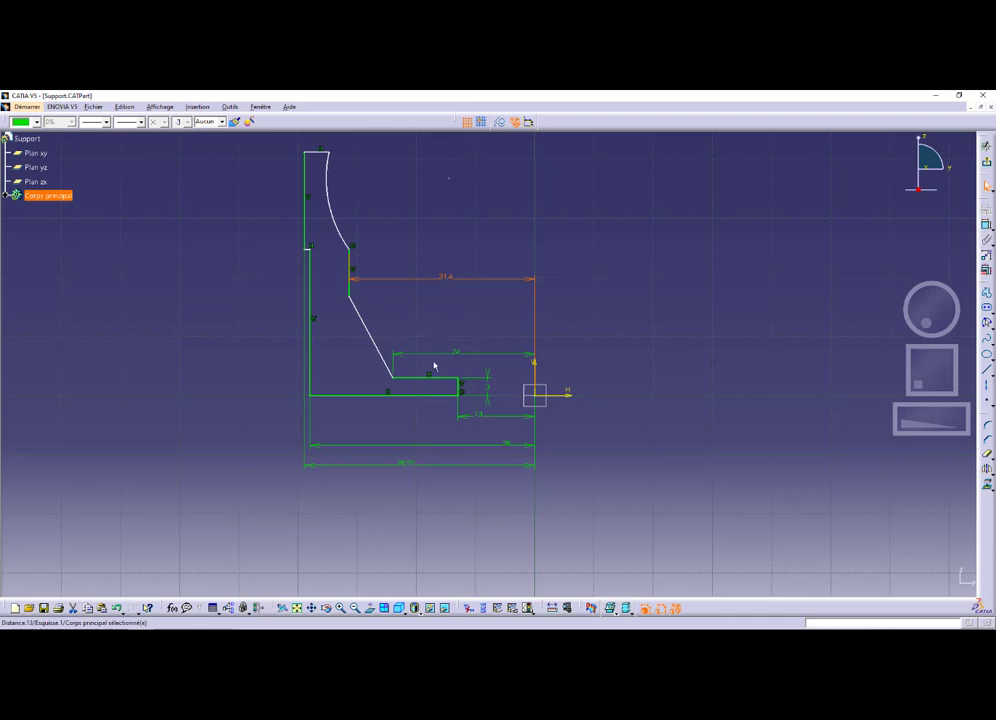
Consult the exercise PDF and lower the small outer step together with the arc's lower end, as well as the sloped line's upper end
mouse_move(482, 365)
middle_down()
mouse_move(480, 396)
mouse_move(491, 397)
middle_up()
key(alt+Tab)
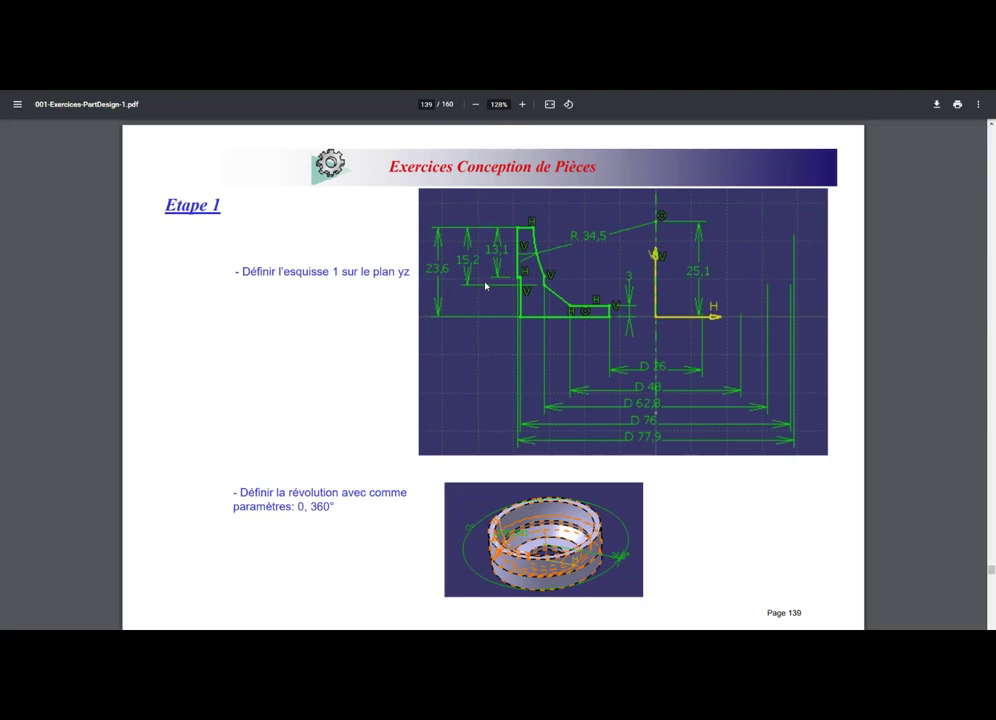
key(alt+Tab)
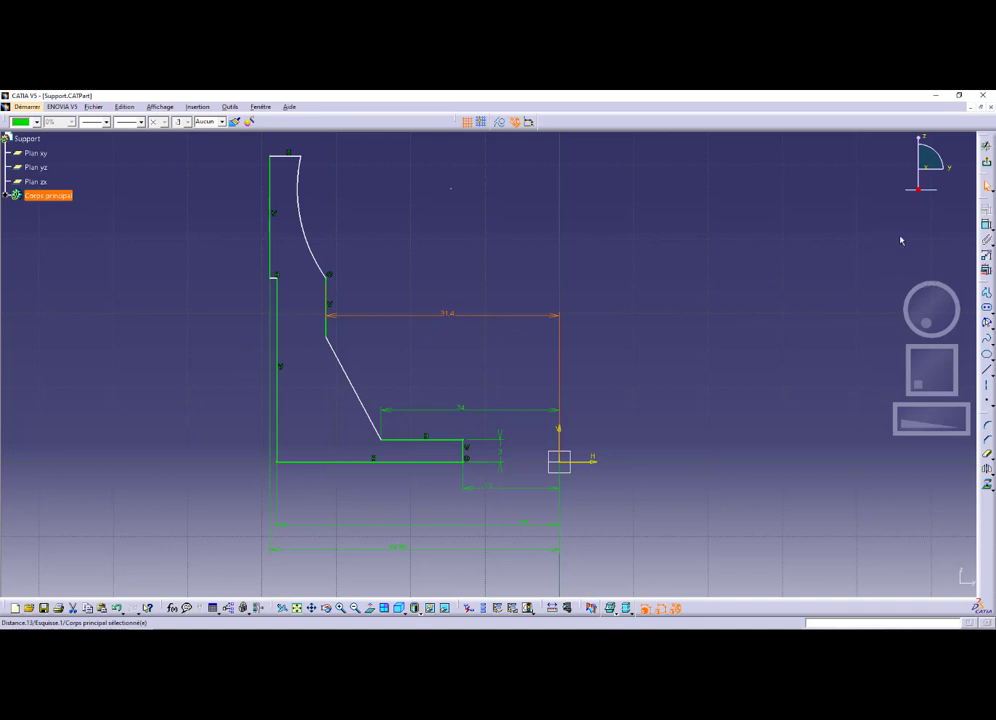
mouse_move(279, 283)
mouse_down()
mouse_move(271, 347)
mouse_move(278, 317)
mouse_up()
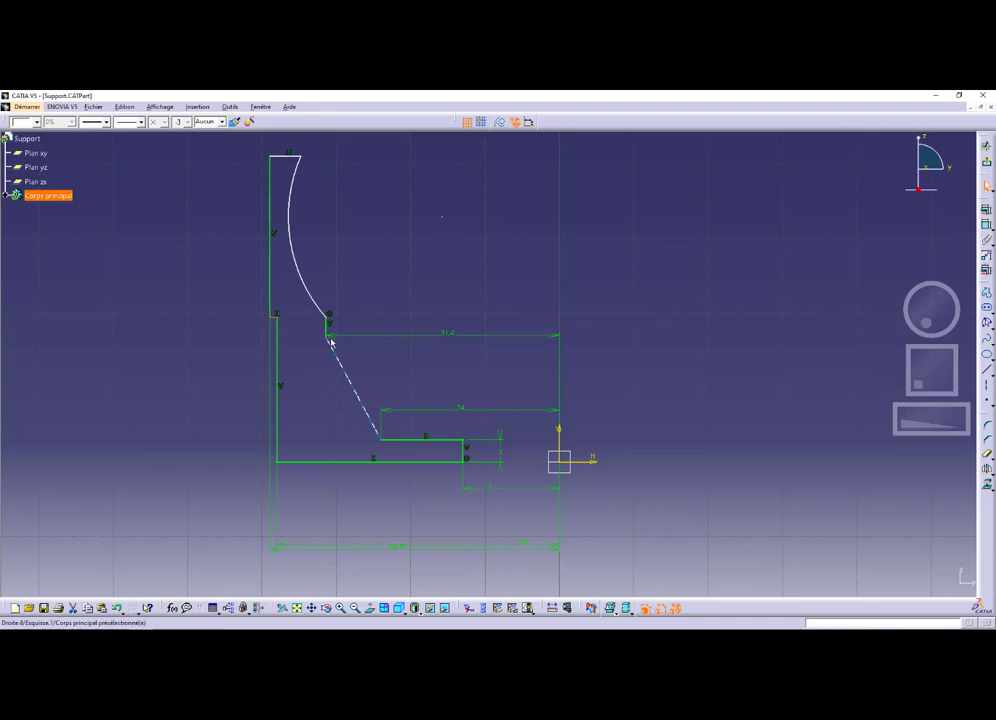
click(331, 342)
drag(339, 358, 365, 410)
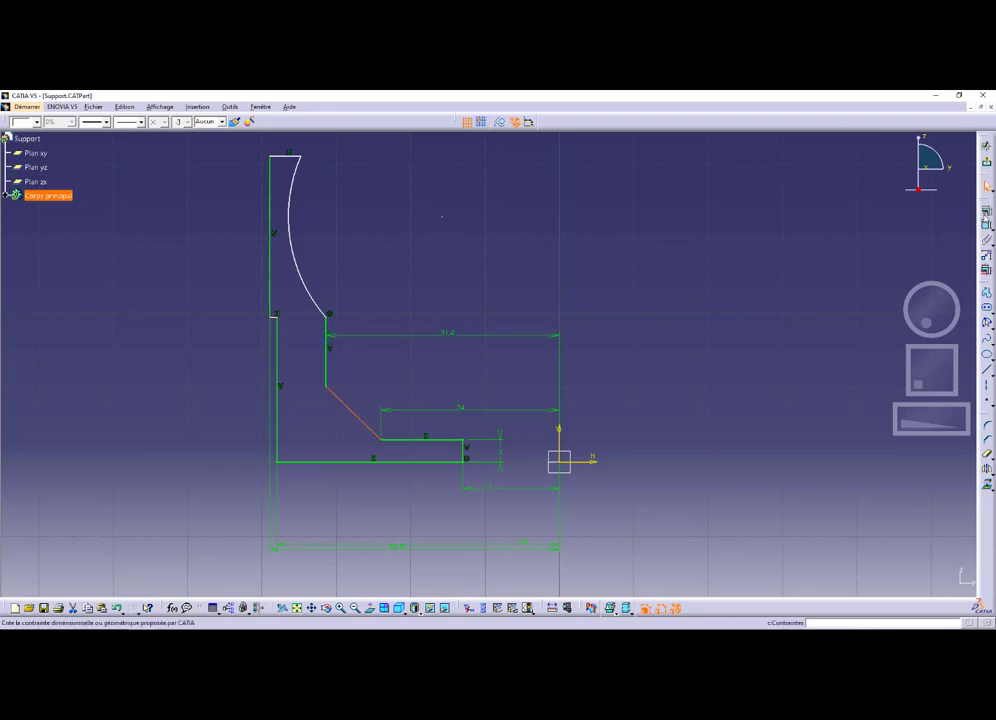
click(984, 227)
click(352, 412)
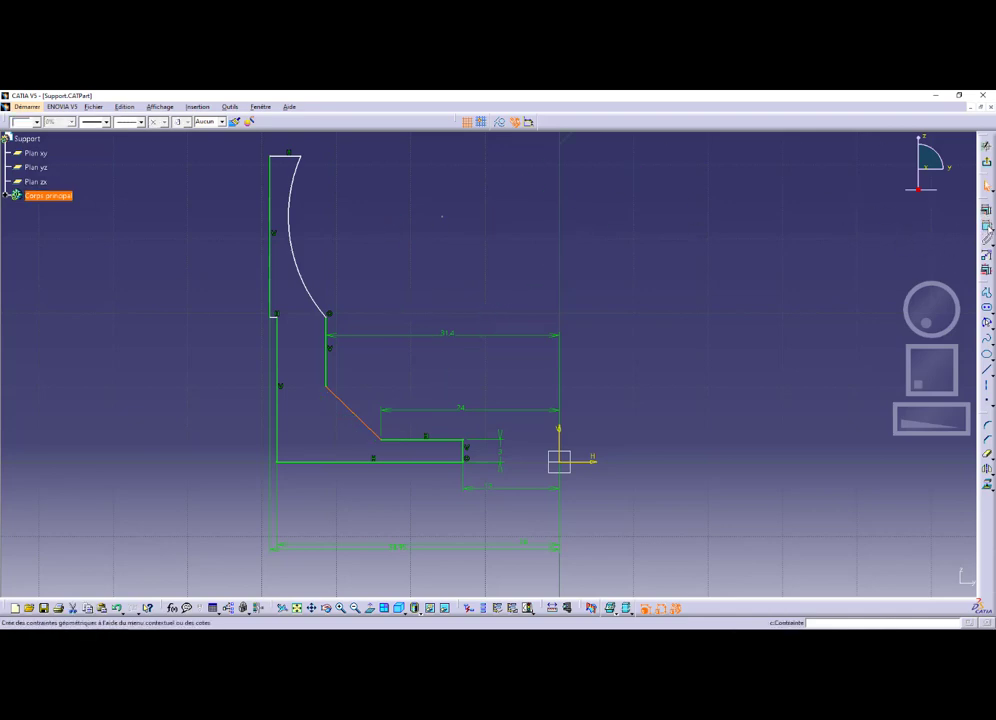
key(Escape)
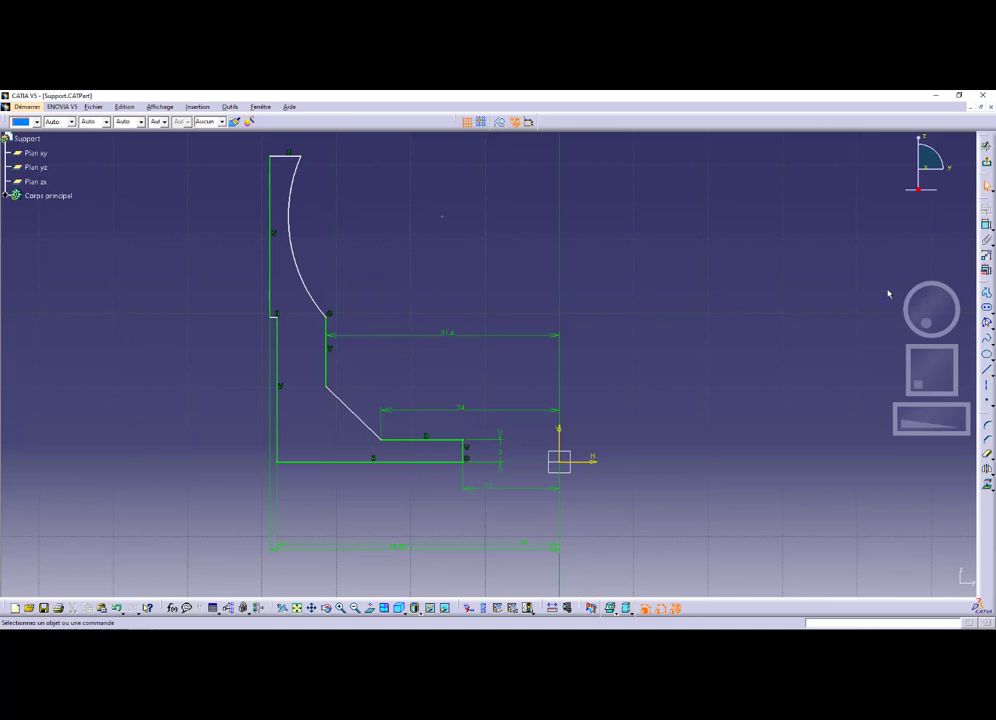
Dimension the profile's overall height between its bottom and top horizontal edges, placing the dimension outside the outer wall
click(986, 224)
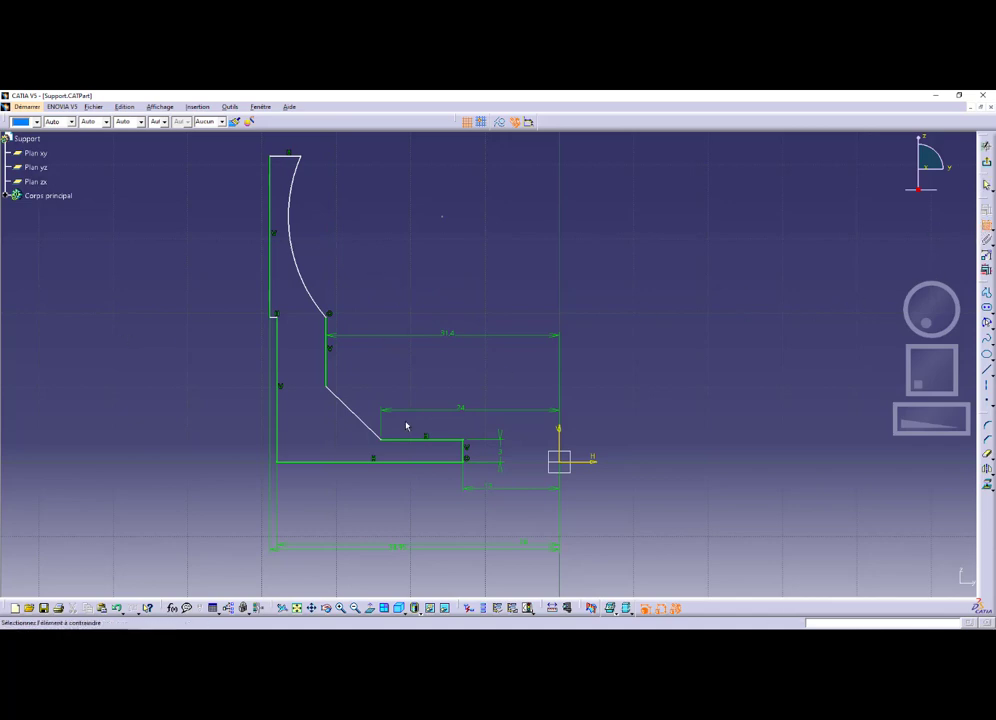
click(330, 462)
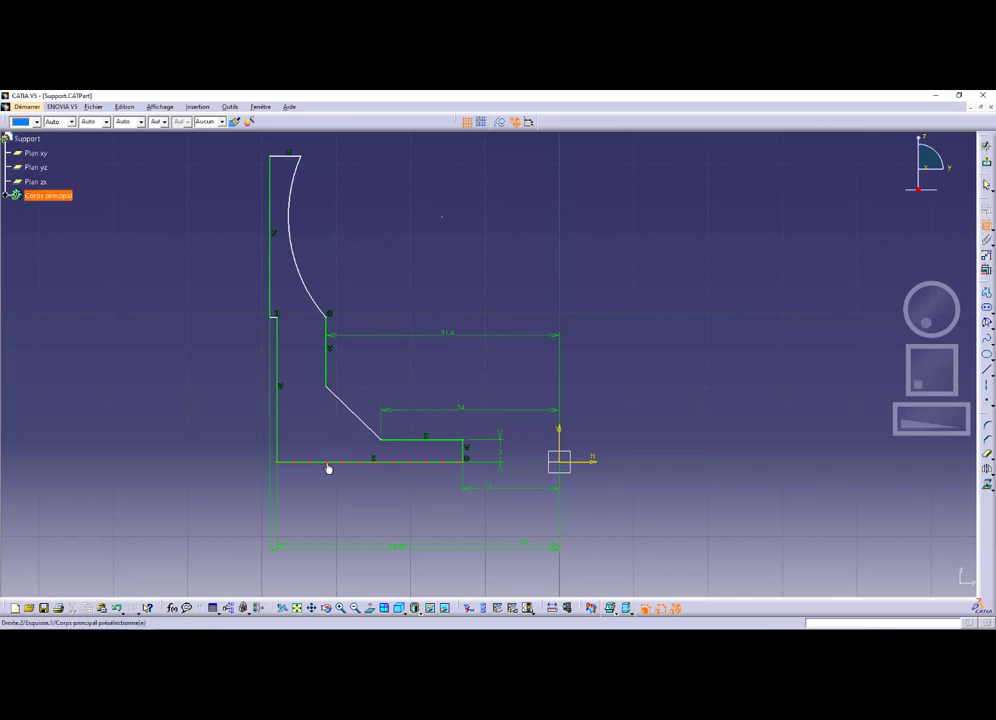
click(284, 156)
click(195, 278)
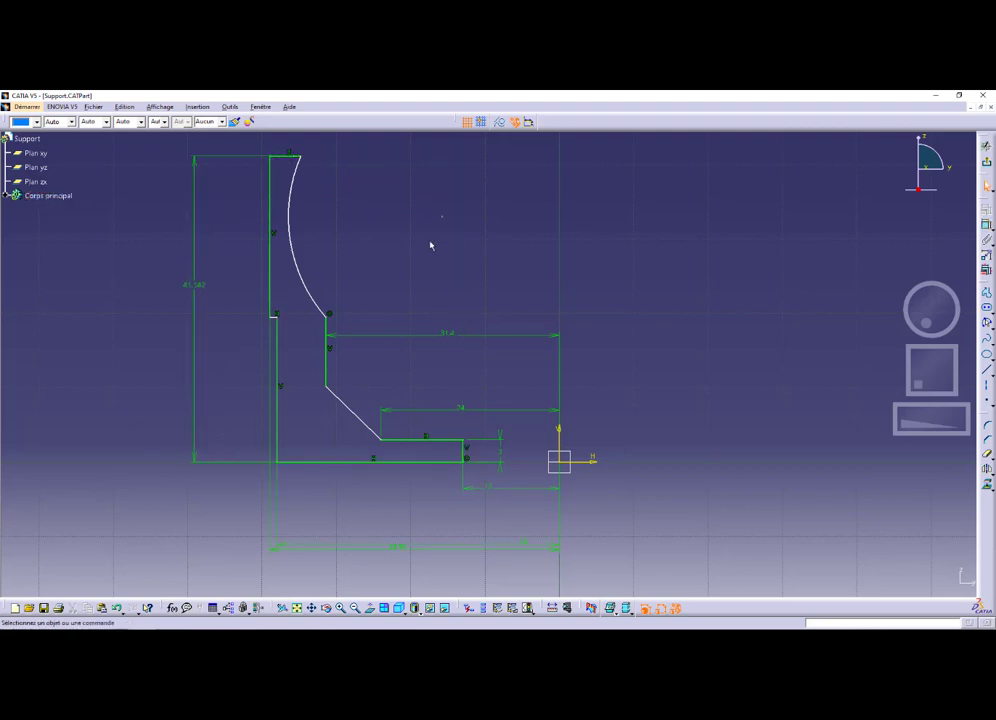
click(987, 226)
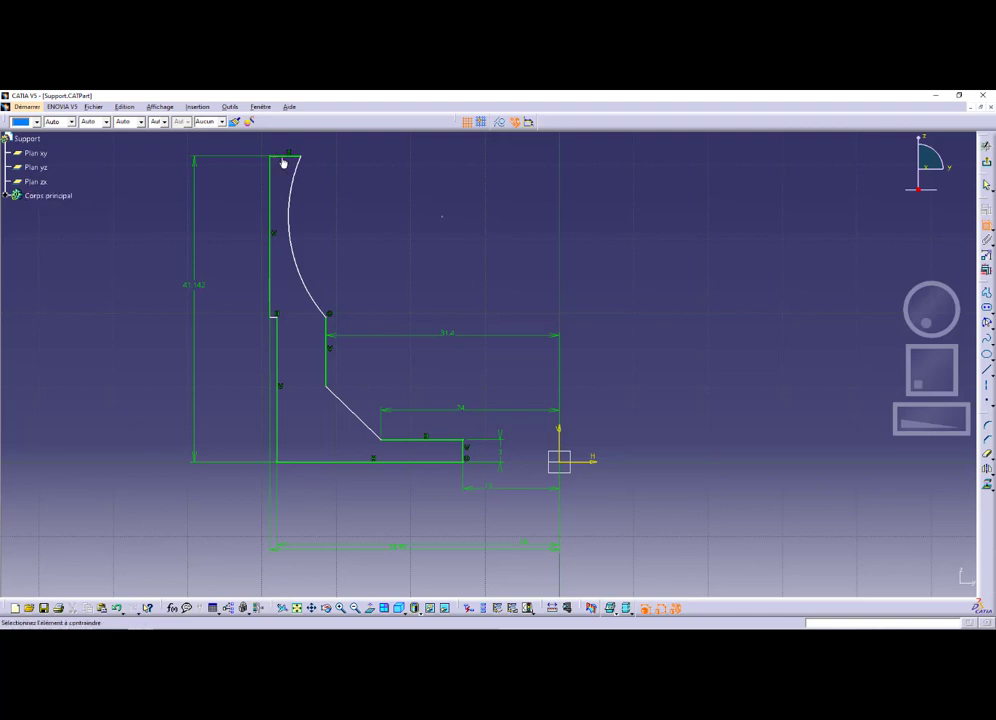
click(283, 160)
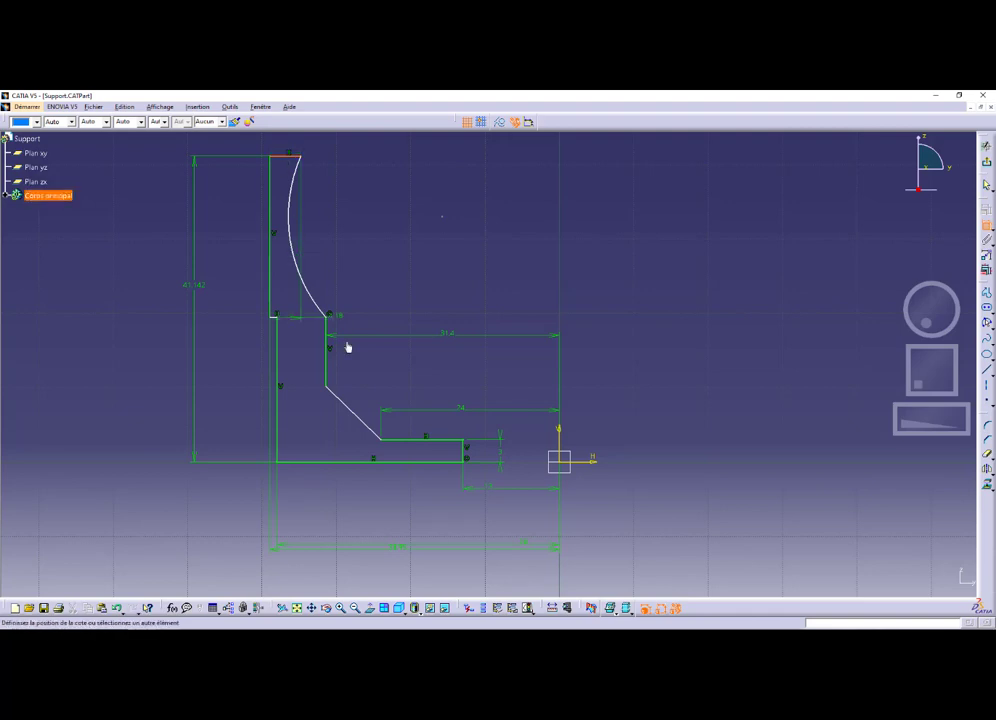
click(388, 442)
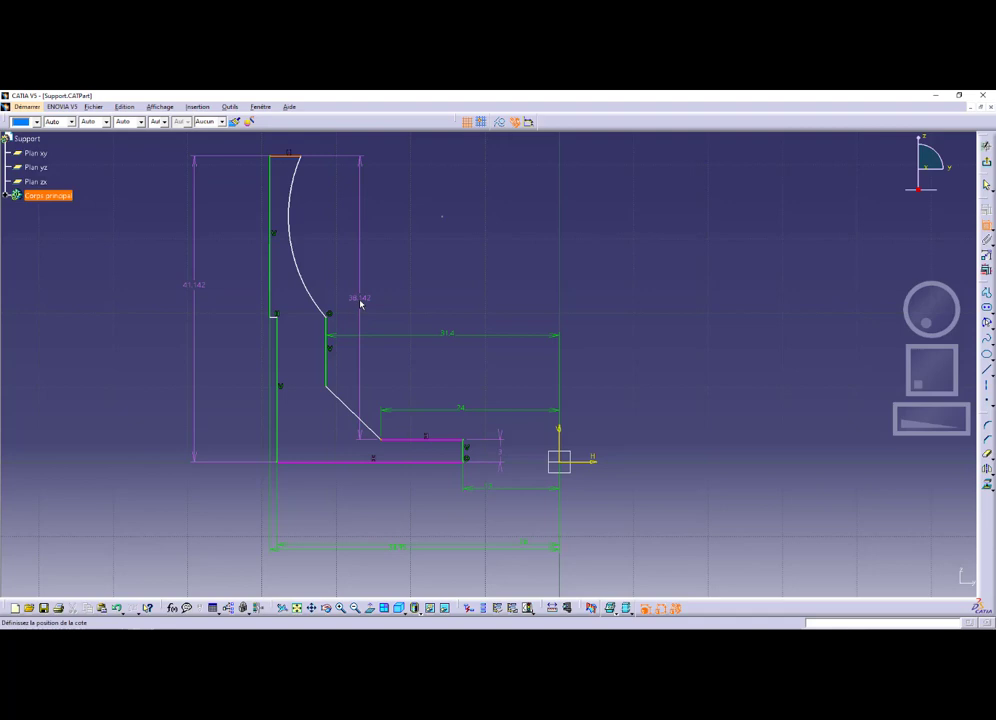
key(Escape)
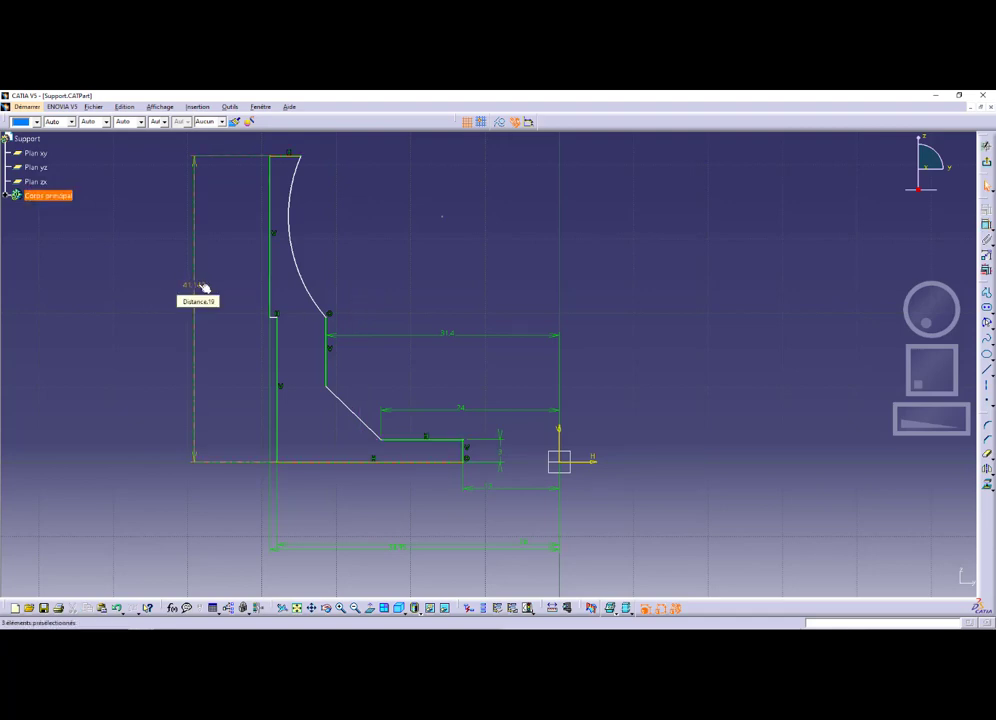
Consult the exercise PDF and set the profile's overall height dimension to 23.6 mm
key(alt+Tab)
key(alt+Tab)
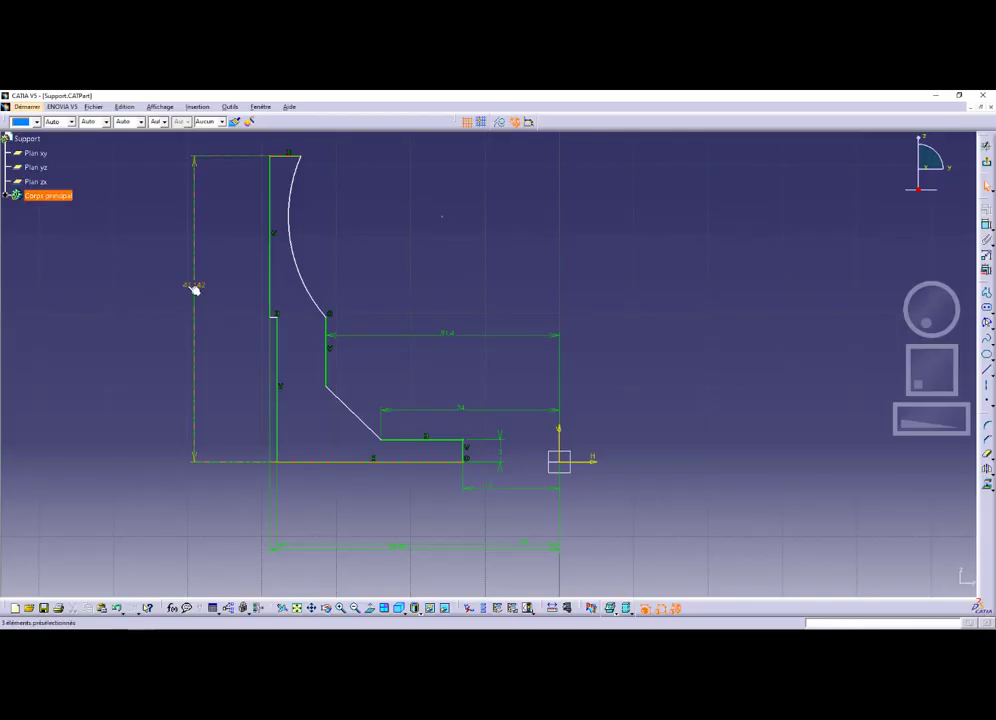
double_click(195, 287)
text(3)
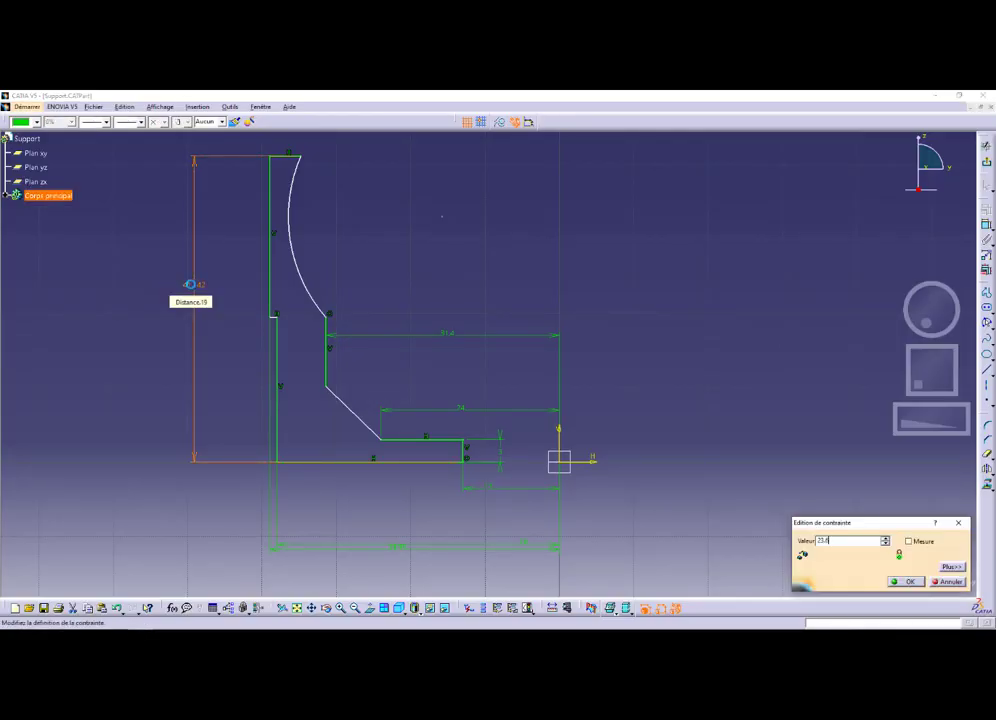
key(Return)
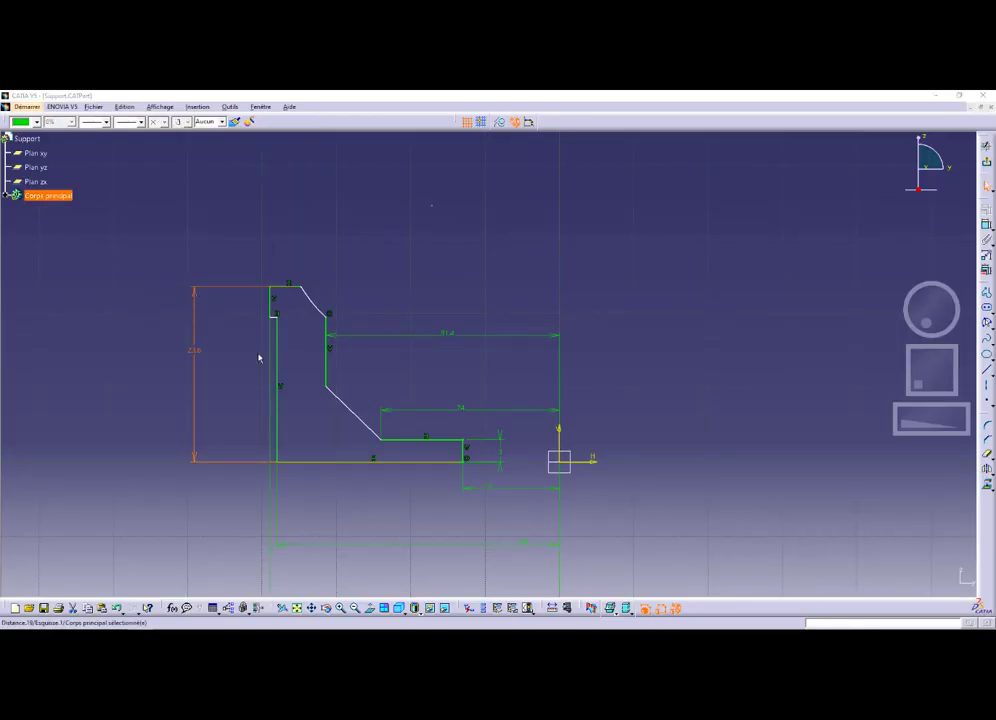
Following the exercise PDF, dimension the vertical distance from the profile's top edge to the small outer step as 13.1 mm
key(alt+Tab)
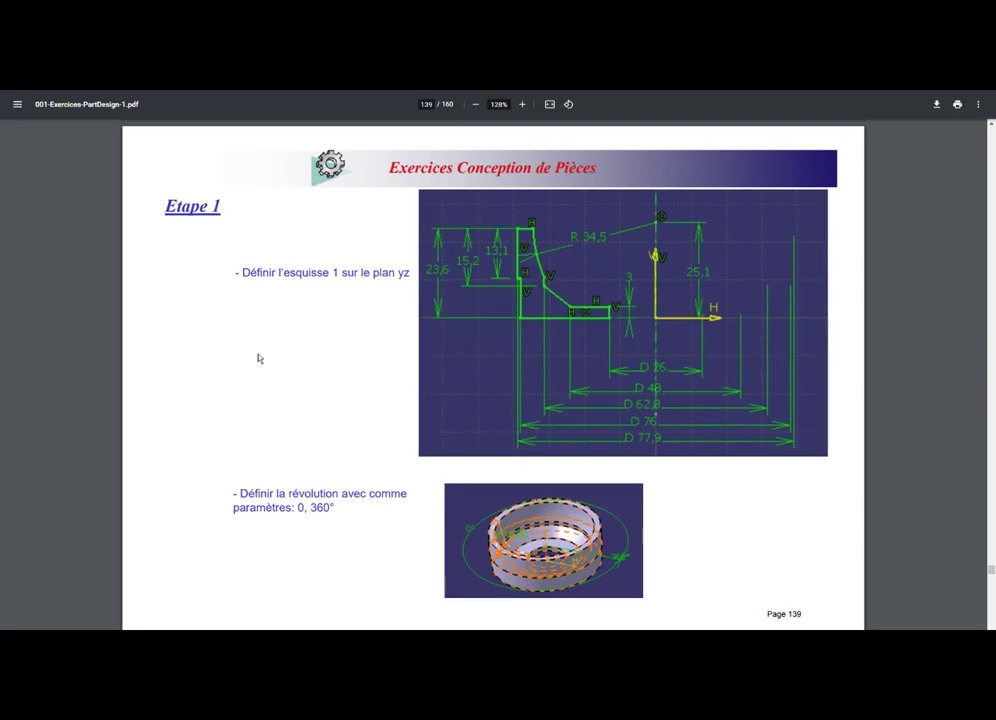
key(alt+Tab)
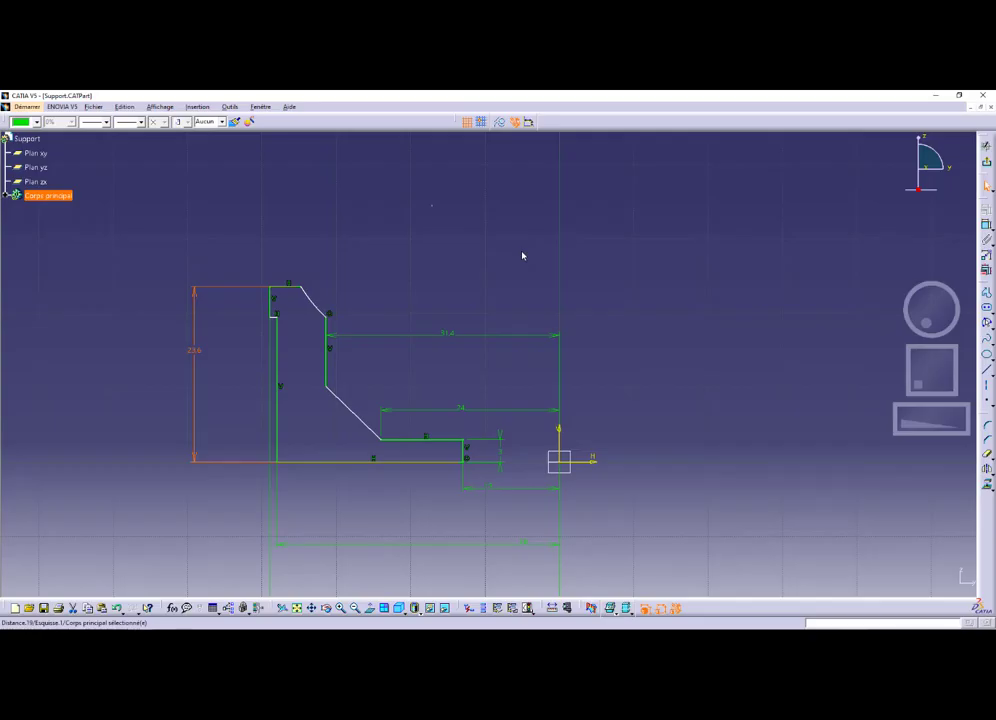
click(986, 225)
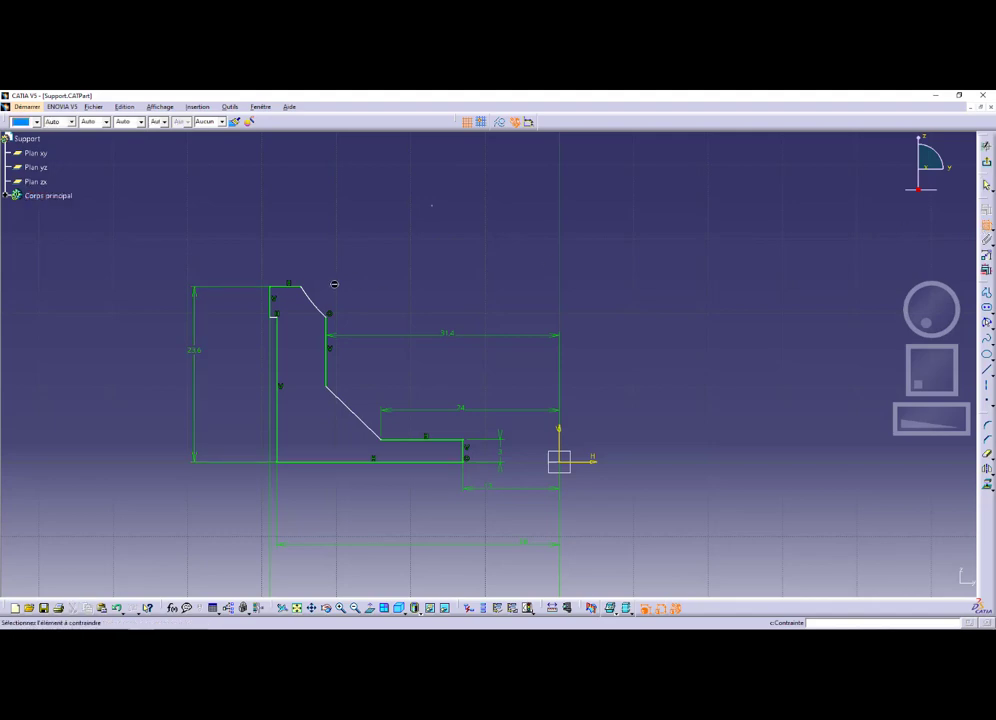
click(284, 288)
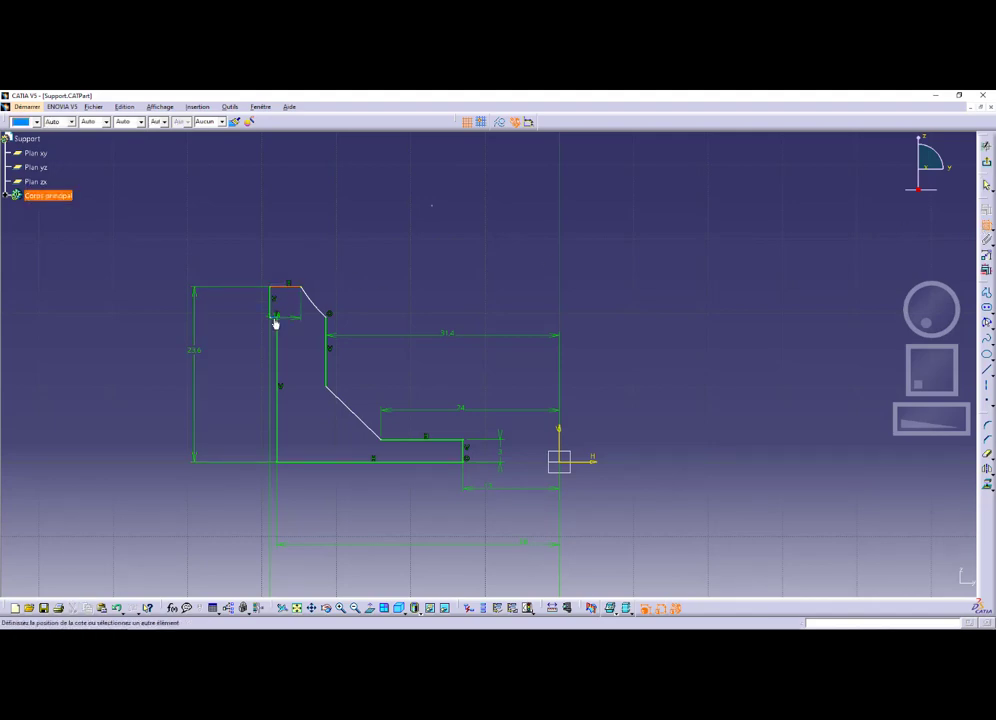
mouse_move(283, 325)
middle_down()
mouse_move(394, 288)
mouse_move(448, 290)
middle_up()
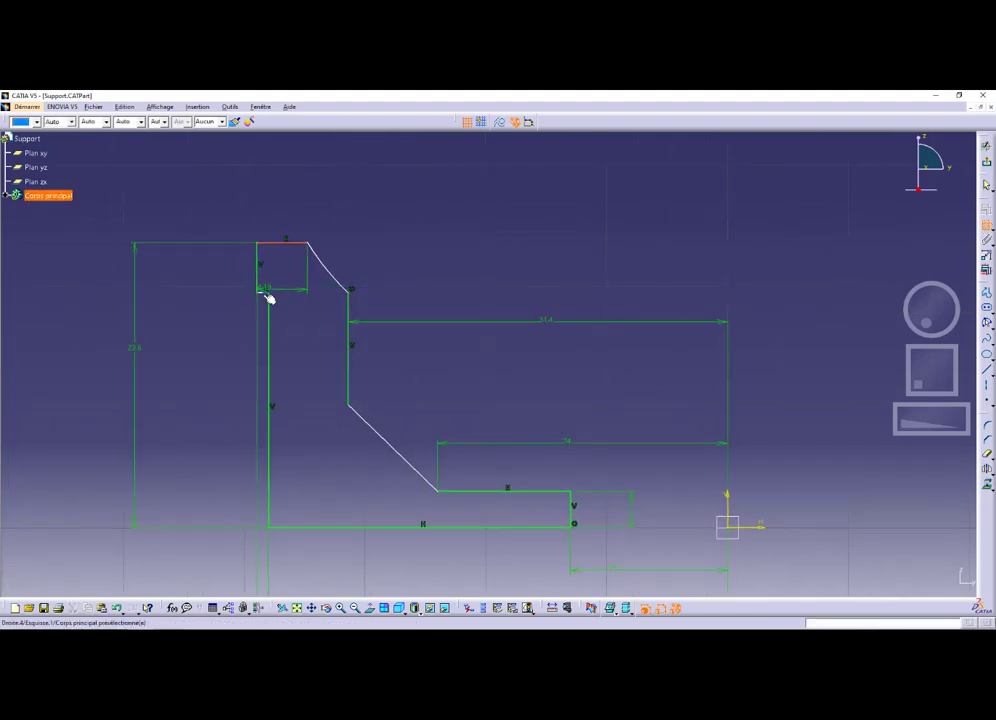
click(264, 294)
double_click(208, 342)
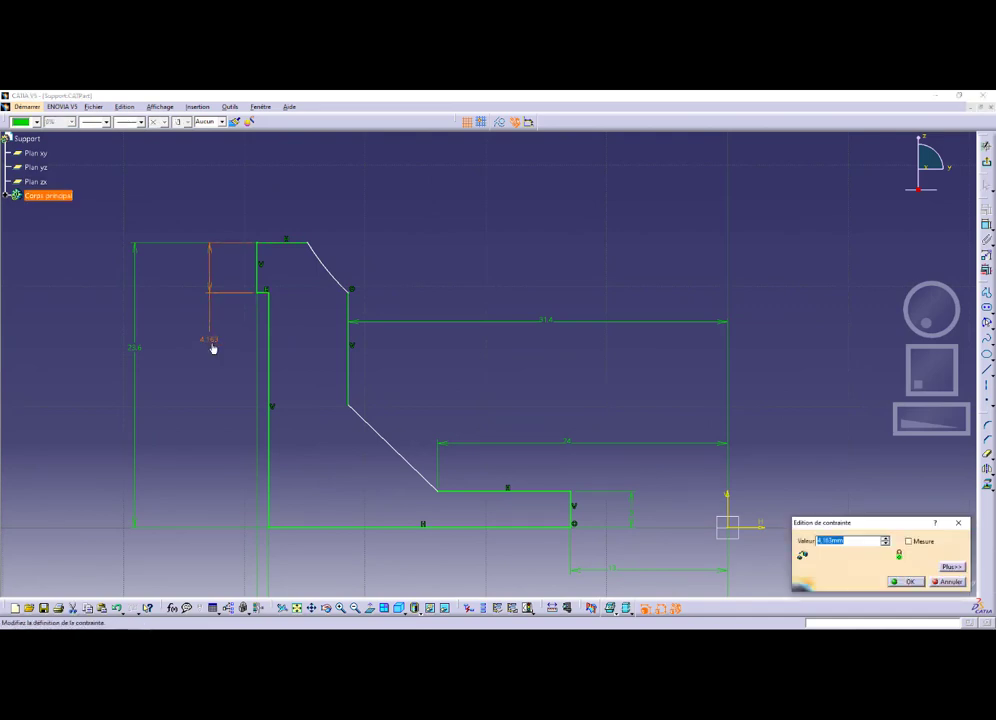
text(13.1)
key(Return)
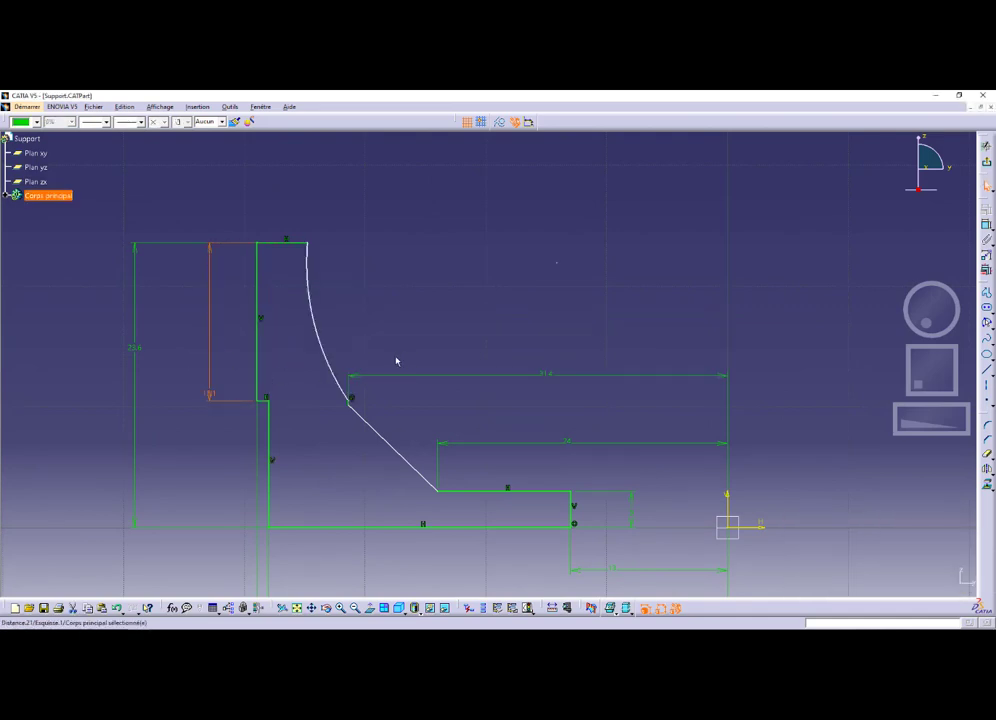
Consult the exercise PDF and dimension the vertical distance from the top edge to the sloped line's upper end, setting it to 15.3 mm
key(alt+Tab)
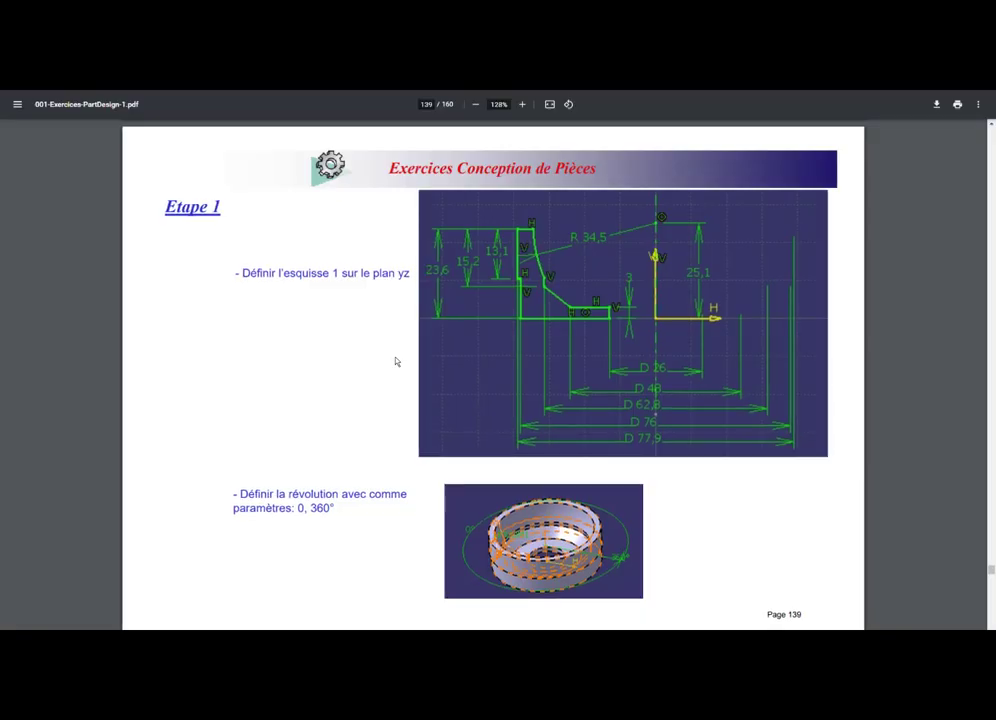
key(alt+Tab)
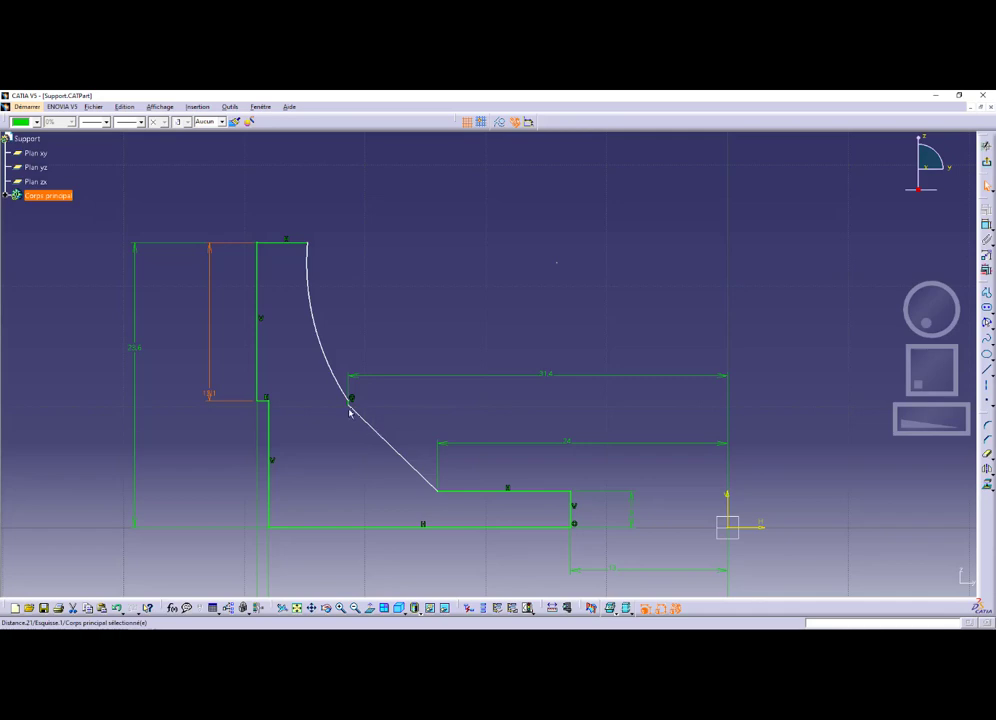
ctrl+middle_drag(375, 420, 369, 378)
middle_drag(302, 423, 451, 382)
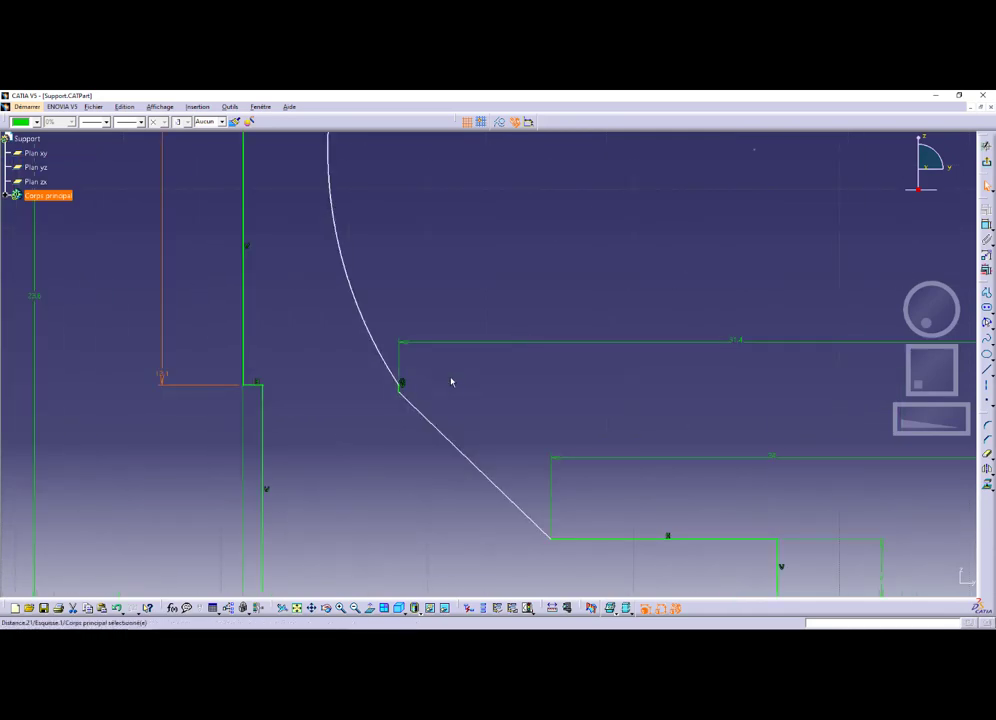
key(Escape)
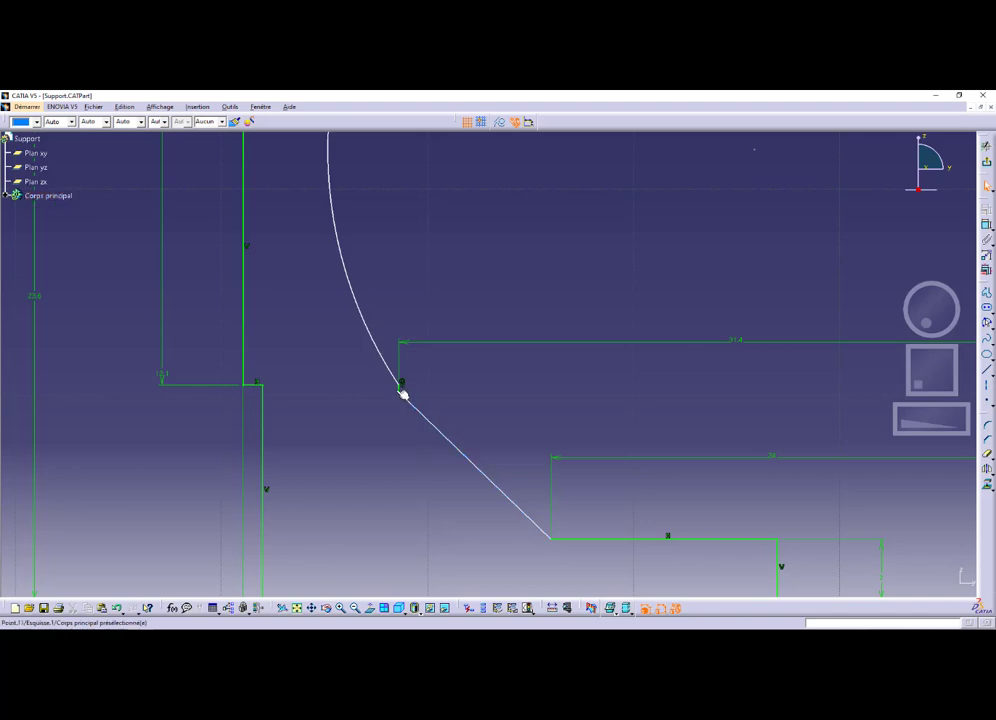
click(403, 394)
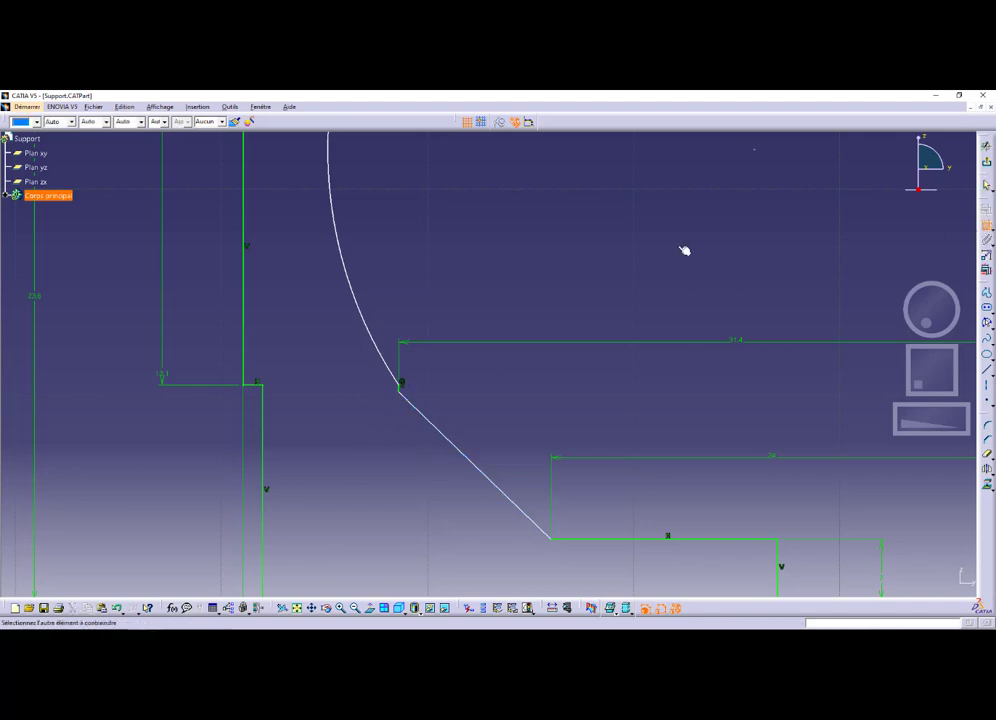
scroll(491, 256, down, 4)
click(380, 229)
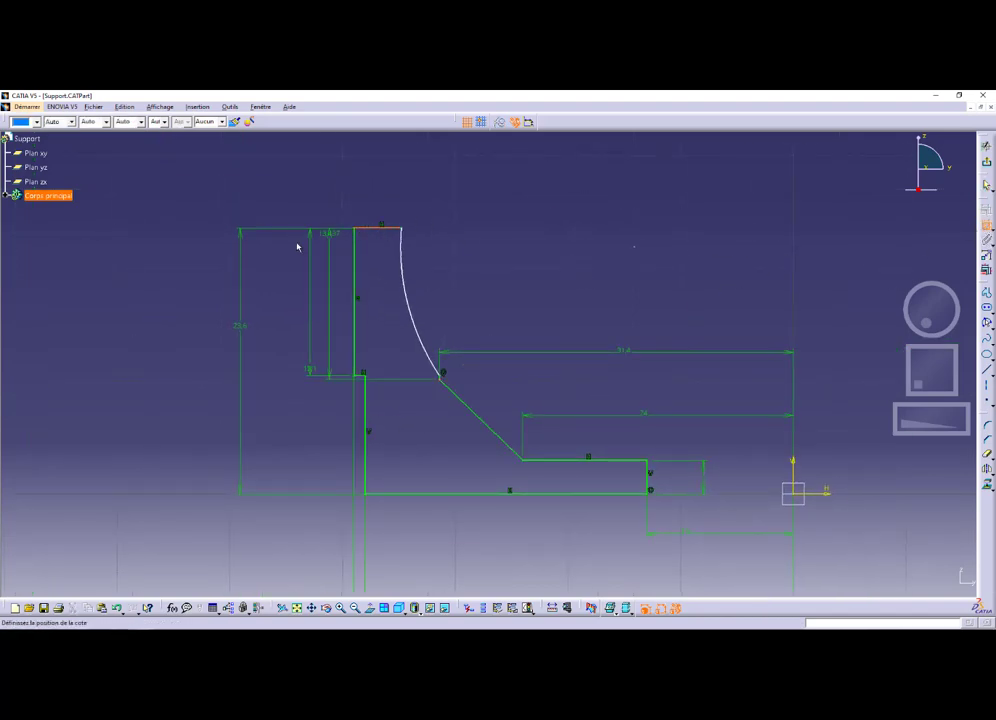
double_click(276, 267)
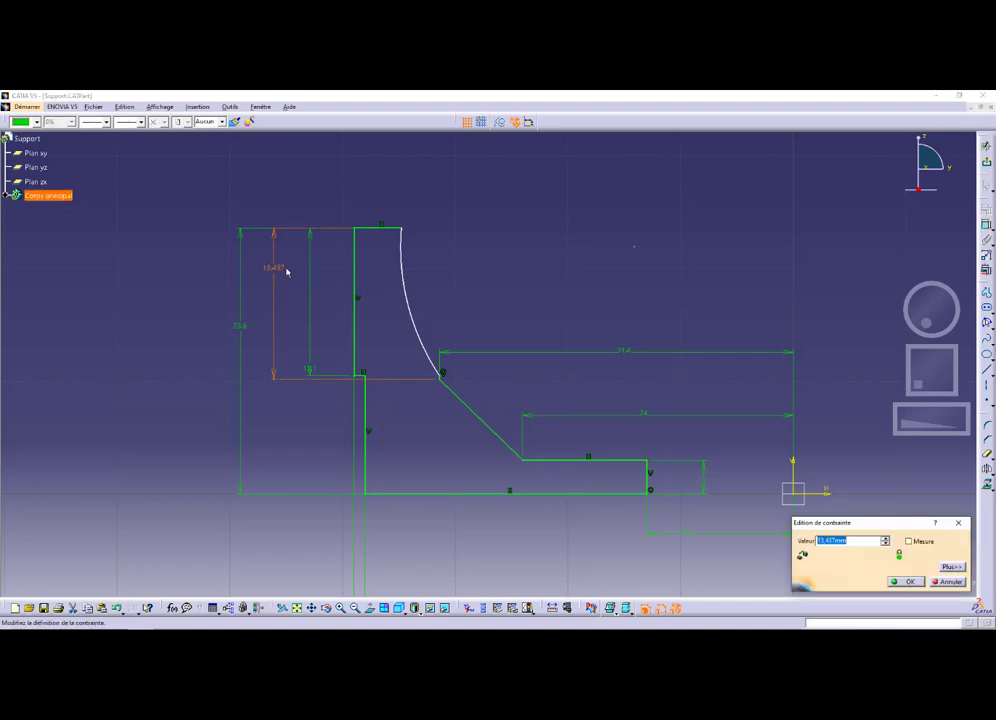
text(15,3)
key(Return)
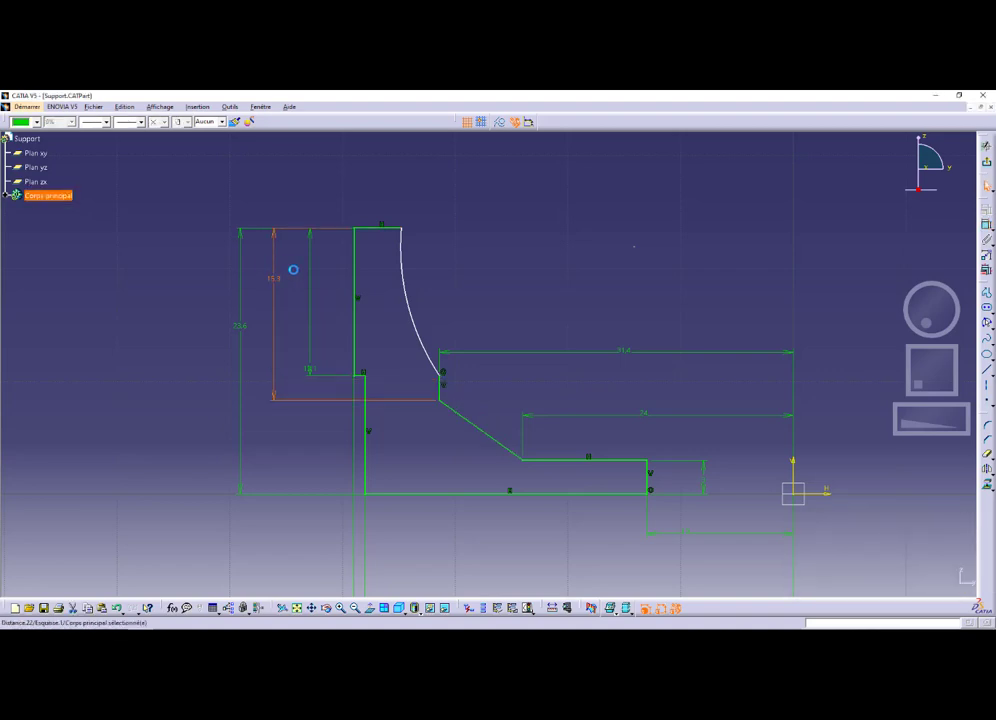
Recheck the exercise PDF and correct the vertical distance between the top edge and the sloped line's upper end to 15.2 mm
key(alt+Tab)
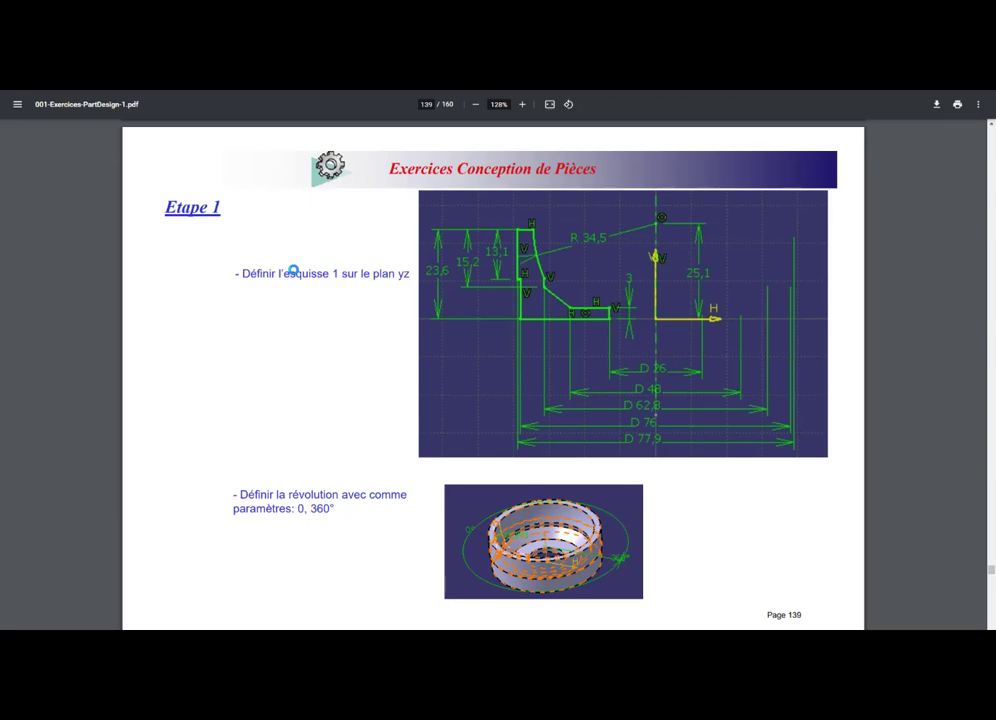
key(alt+Tab)
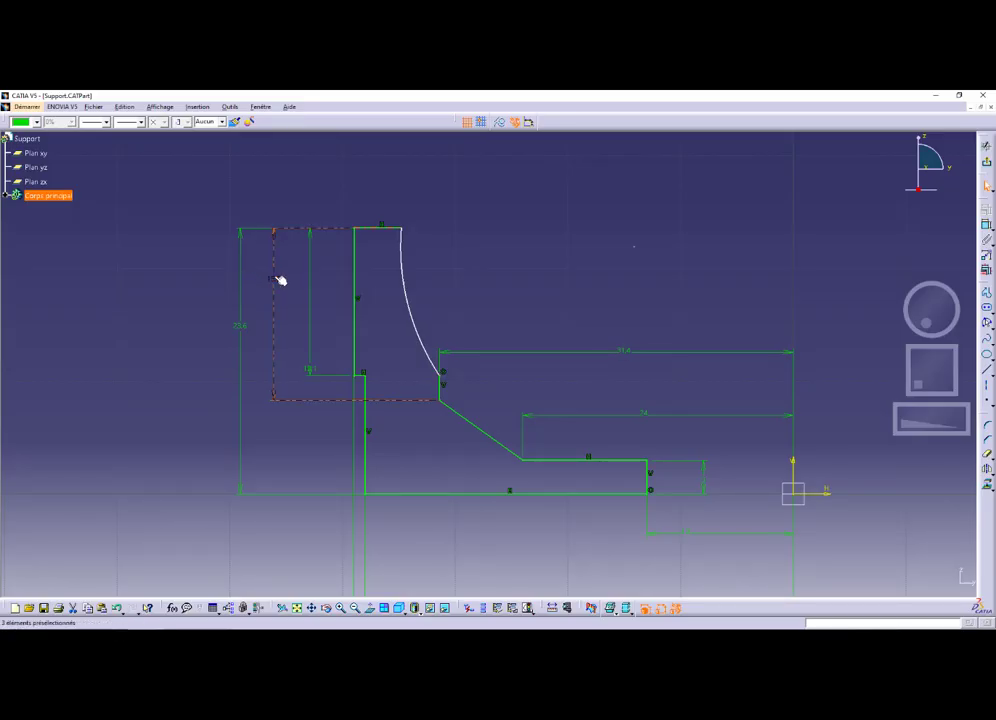
double_click(275, 276)
text(15,)
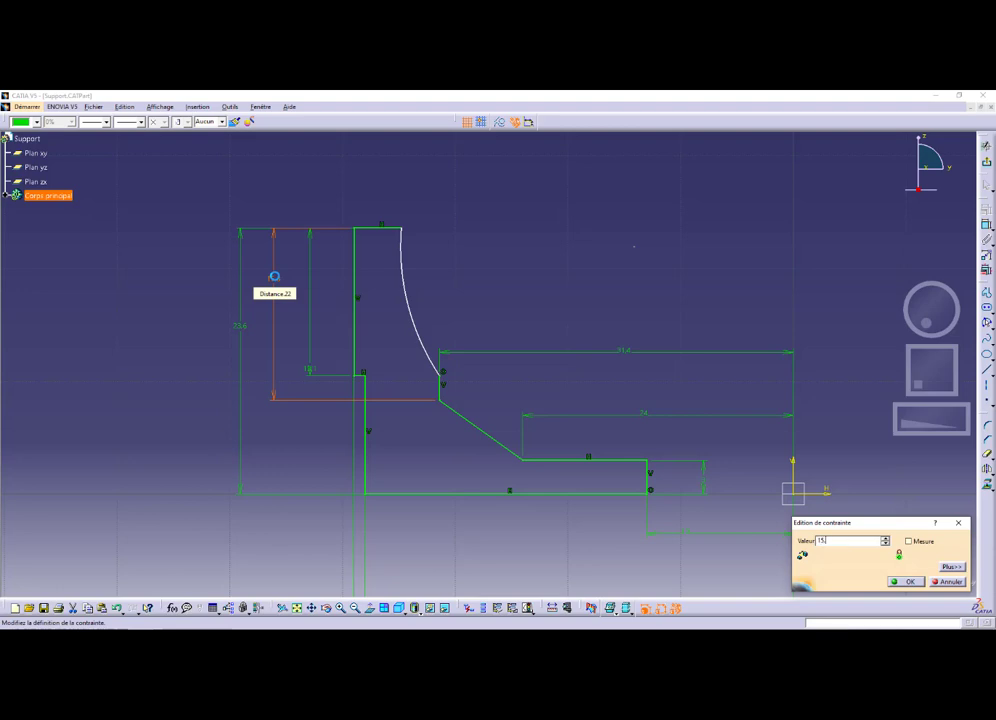
text(2)
key(Return)
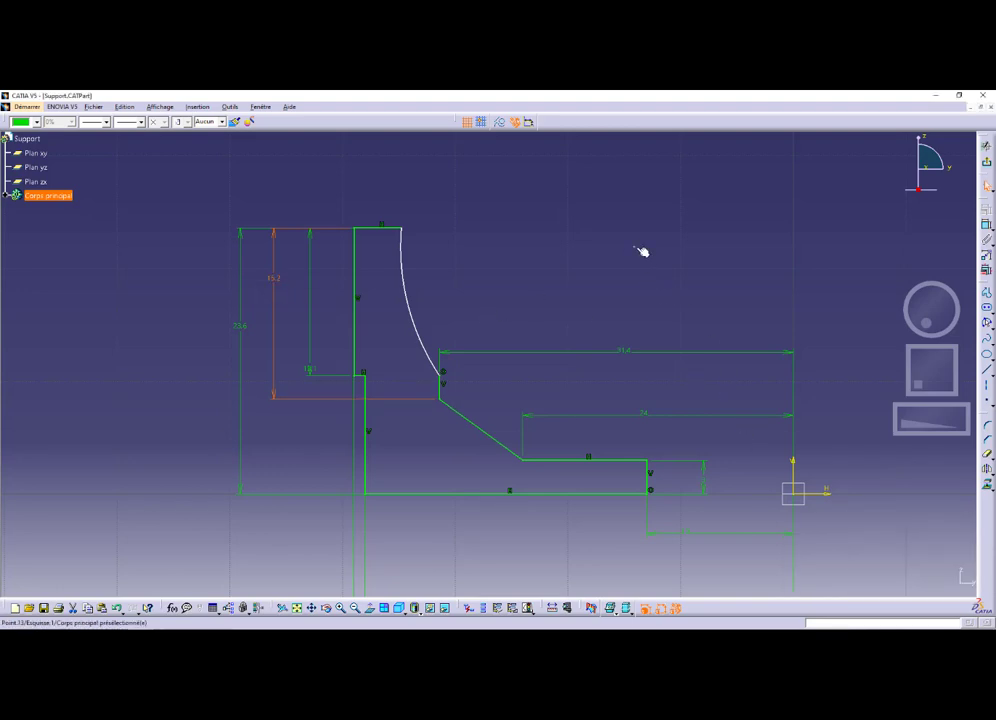
Constrain the arc's centre point to be coincident with the sketch's vertical axis
click(793, 460)
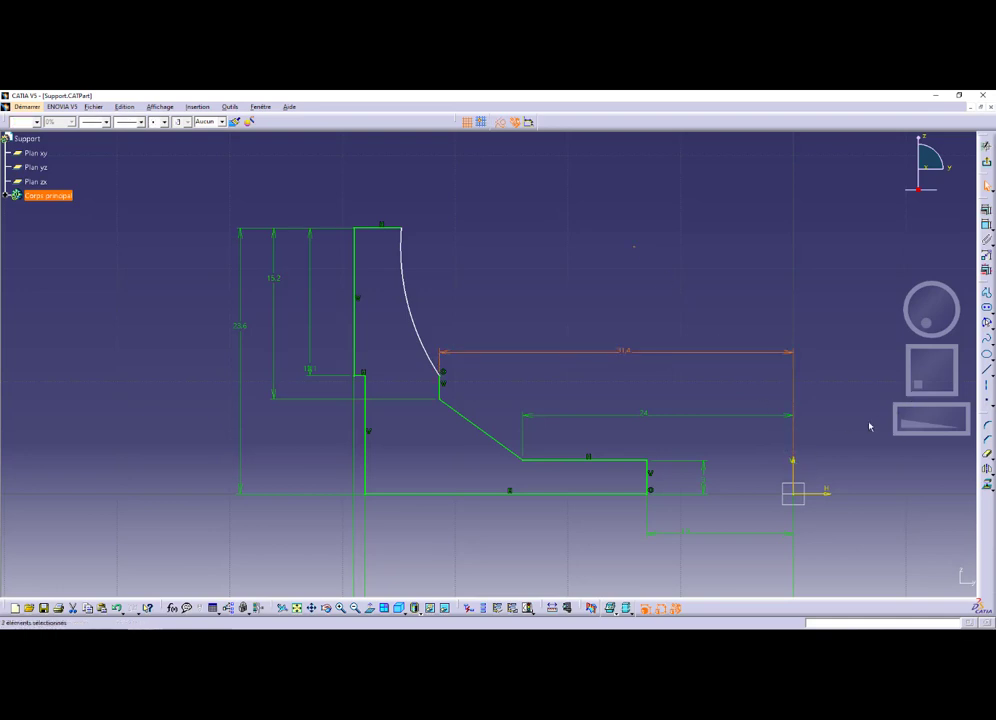
click(794, 474)
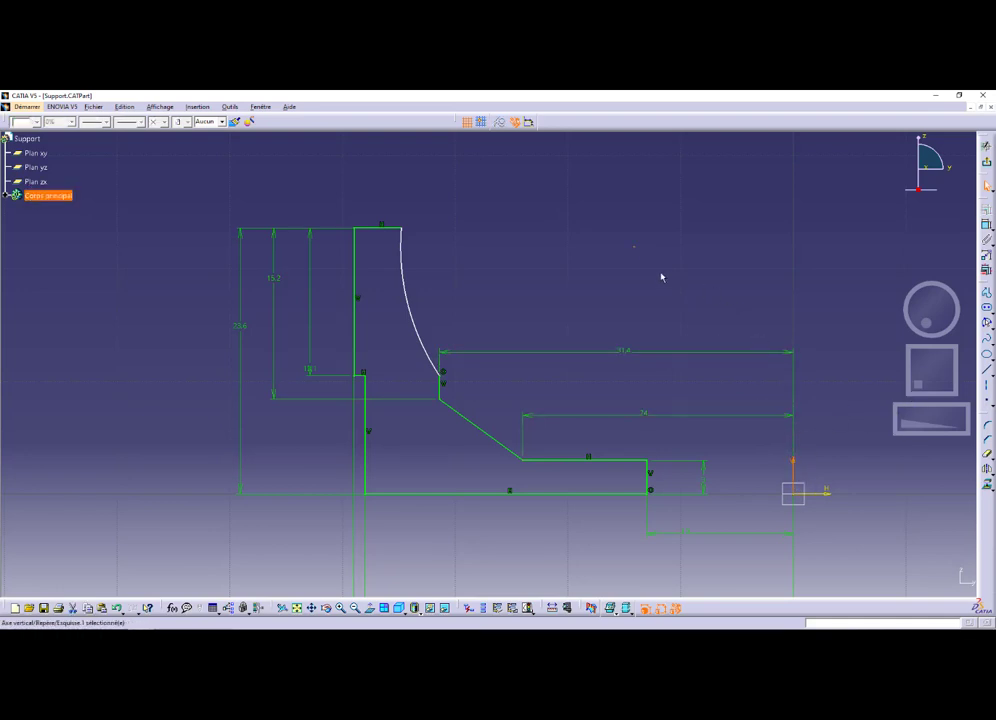
ctrl+click(635, 247)
click(986, 210)
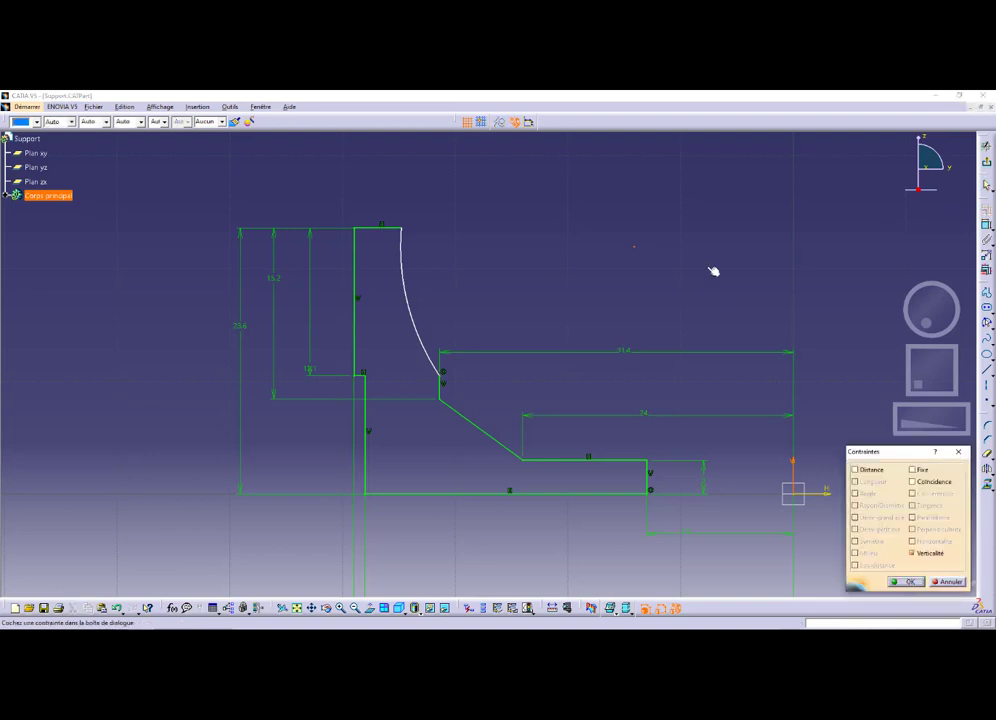
click(912, 481)
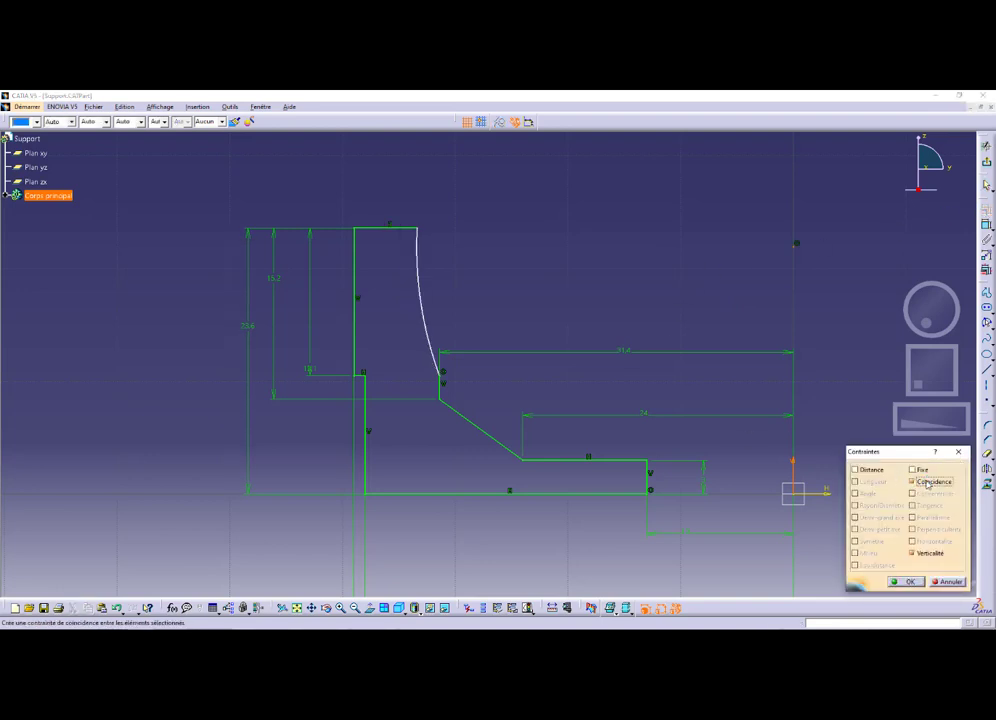
click(905, 581)
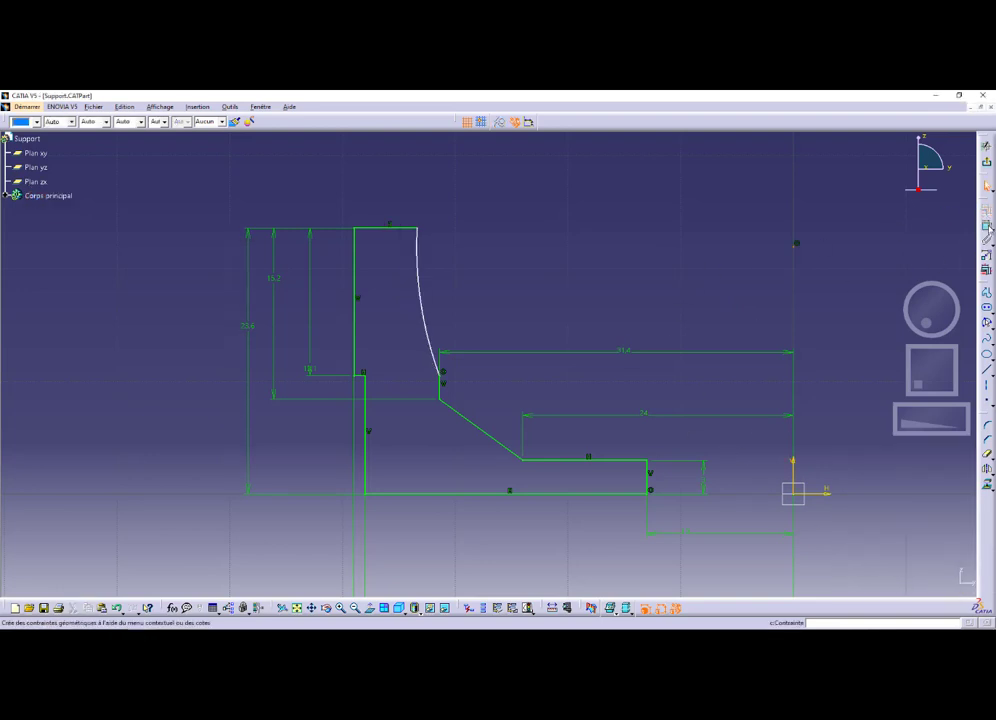
Dimension the arc's radius, check it against the exercise PDF and set it to 34.5 mm
click(424, 312)
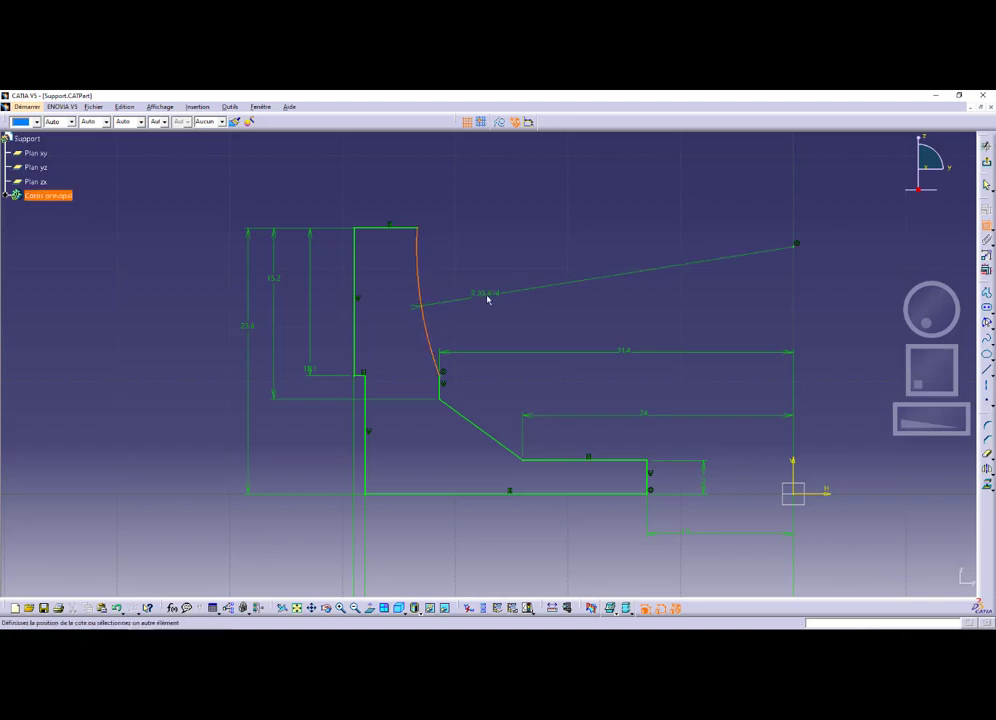
click(489, 298)
key(alt+Tab)
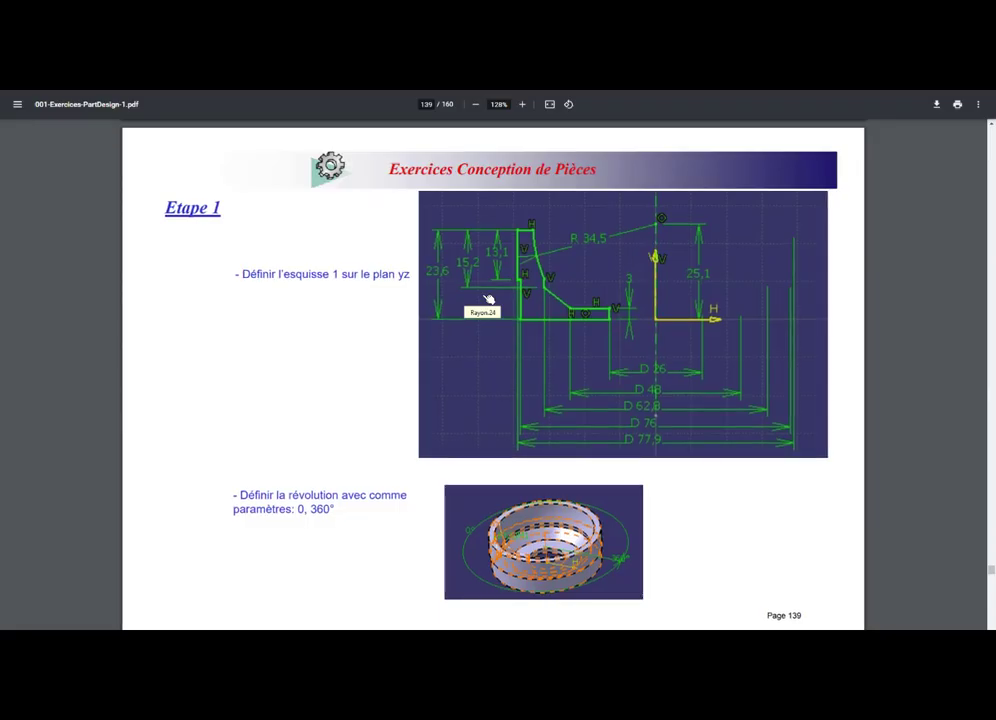
key(alt+Tab)
double_click(489, 298)
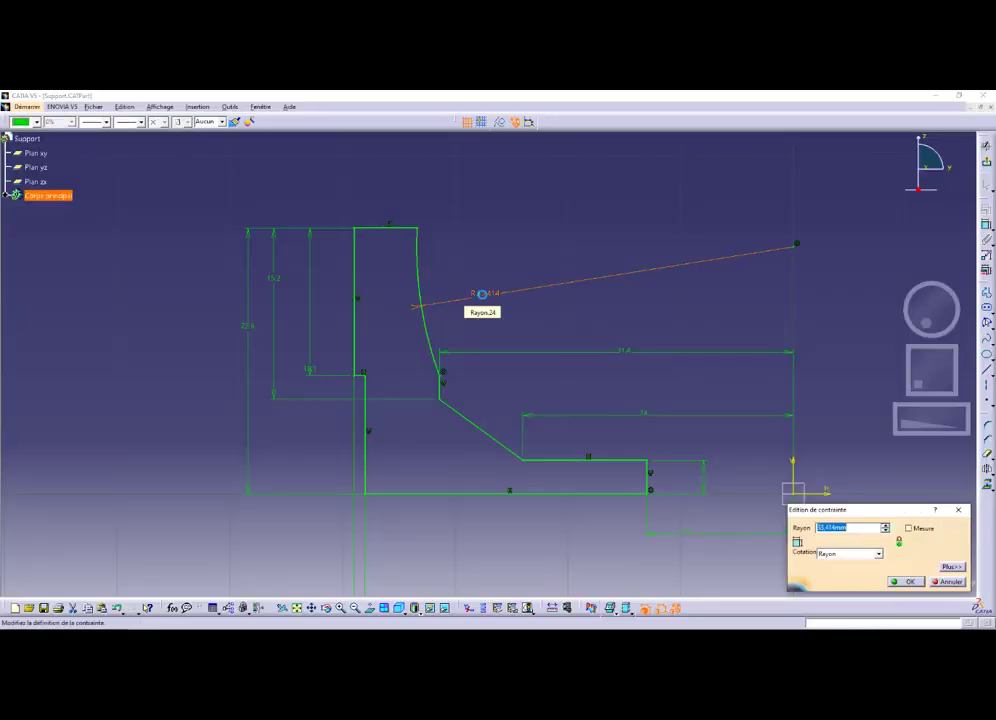
text(34.5)
key(Return)
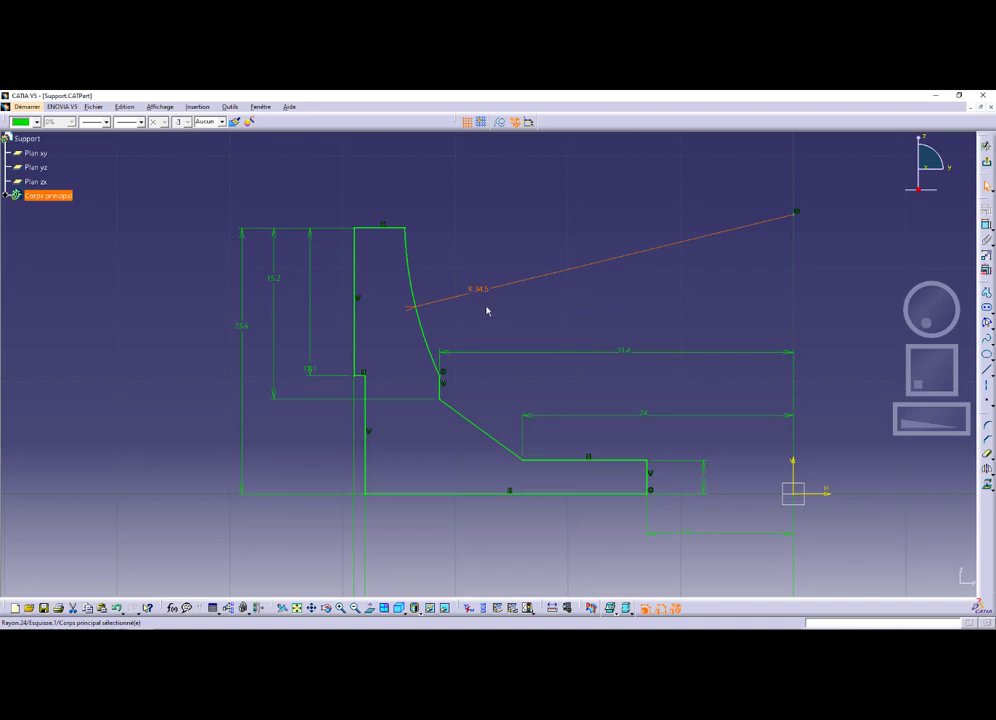
Check the profile against the exercise PDF, exit the sketch and revolve it 360° about the sketch's vertical axis
ctrl+middle_drag(480, 325, 478, 289)
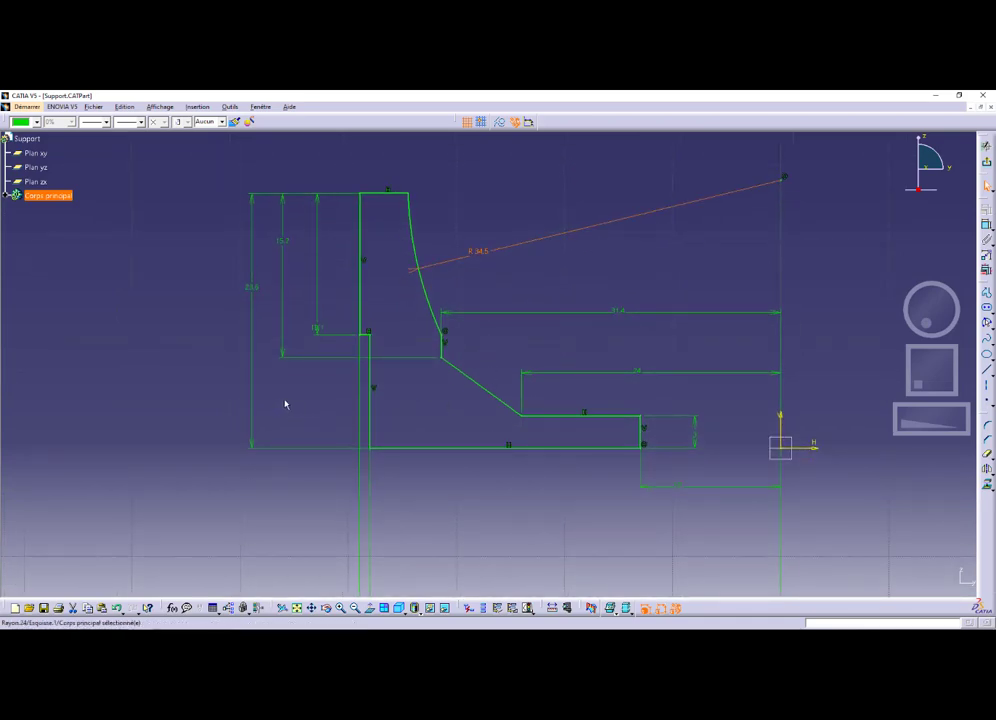
key(alt+Tab)
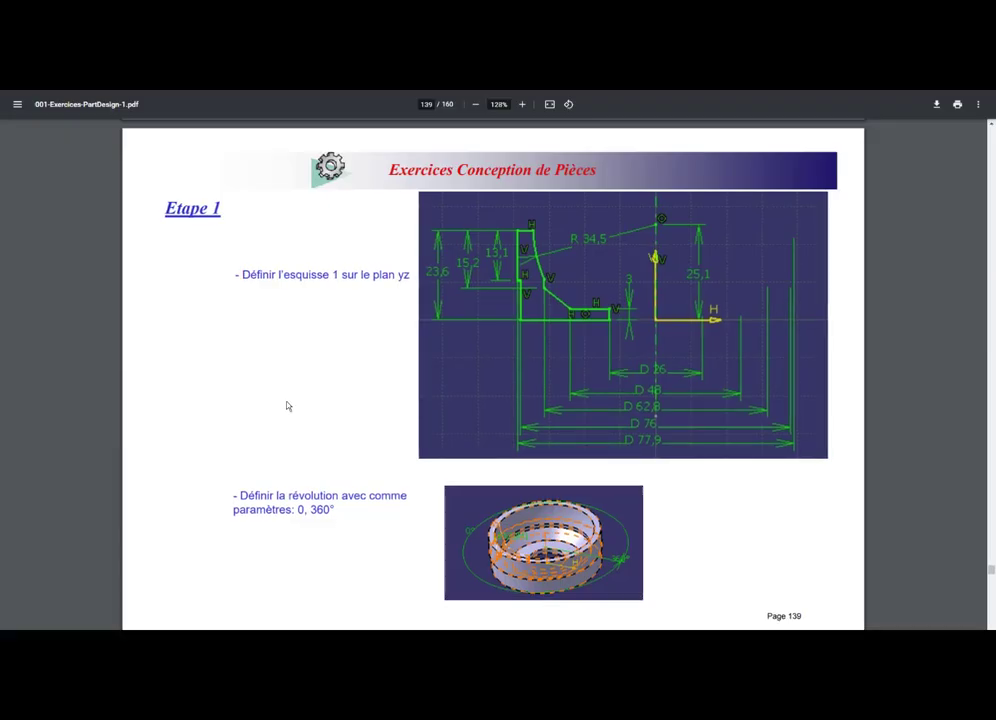
key(alt+Tab)
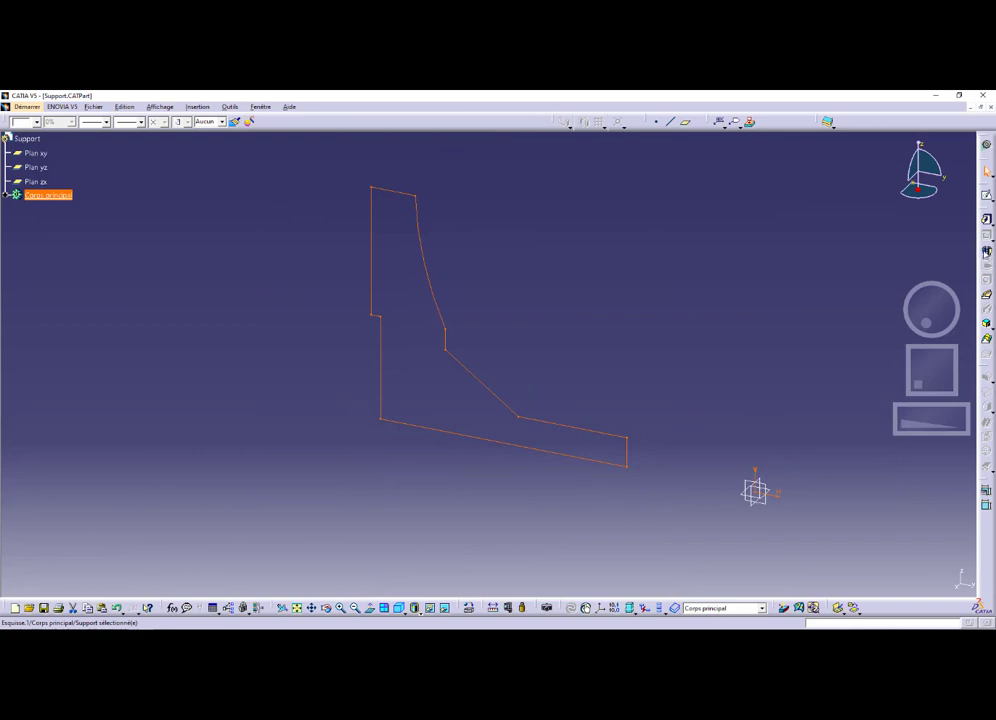
click(986, 251)
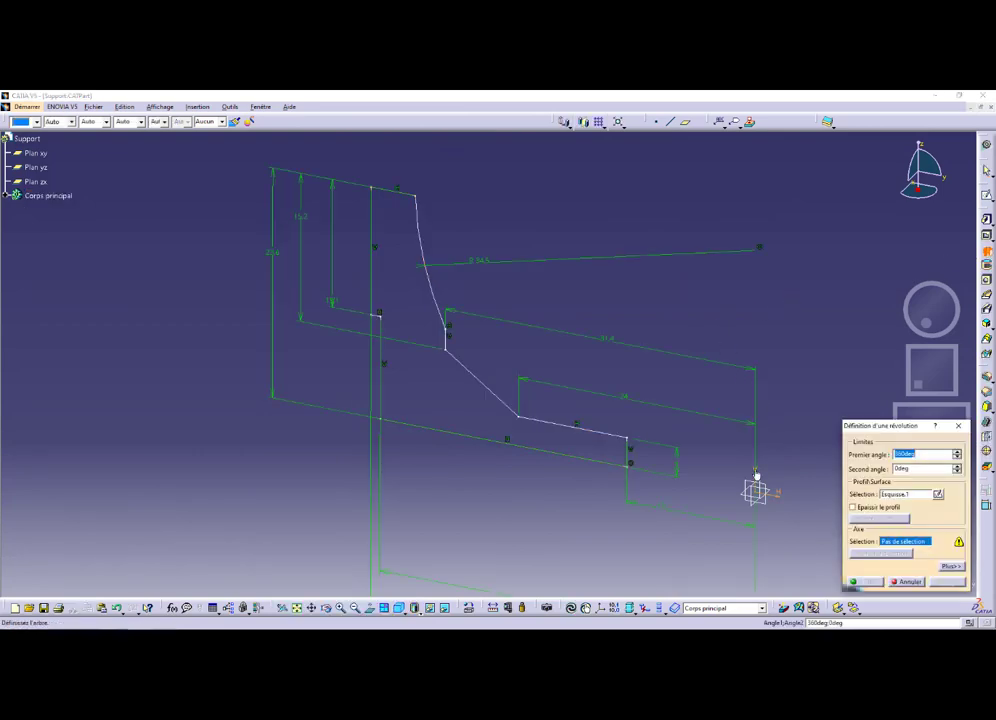
mouse_move(750, 470)
middle_down()
mouse_move(756, 477)
mouse_move(440, 351)
mouse_move(297, 278)
middle_up()
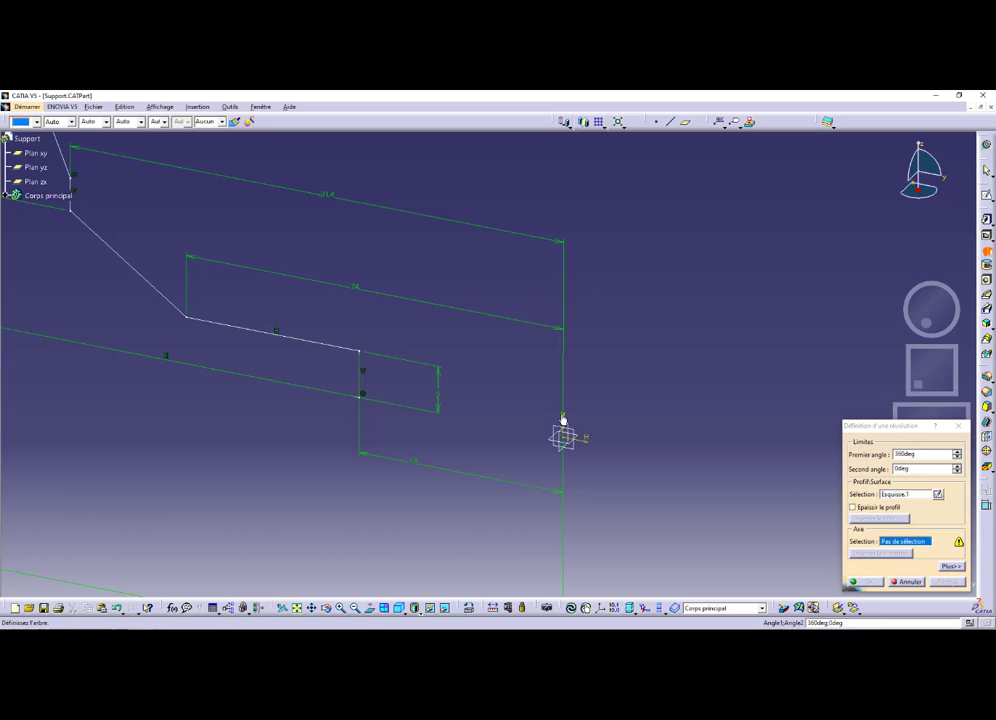
click(563, 420)
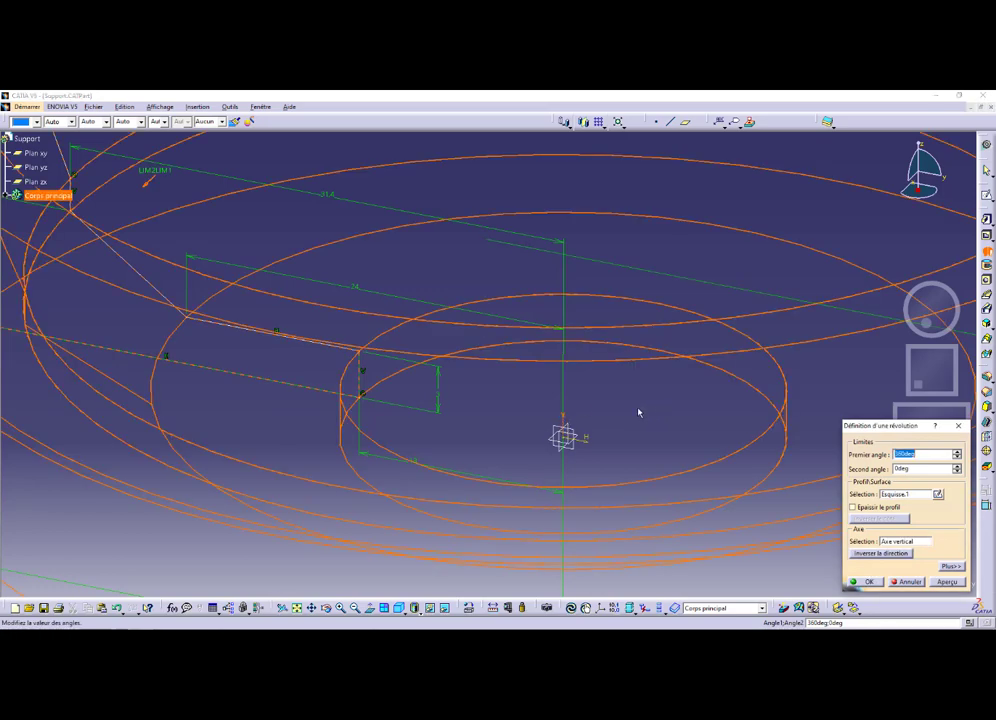
ctrl+middle_drag(639, 412, 615, 489)
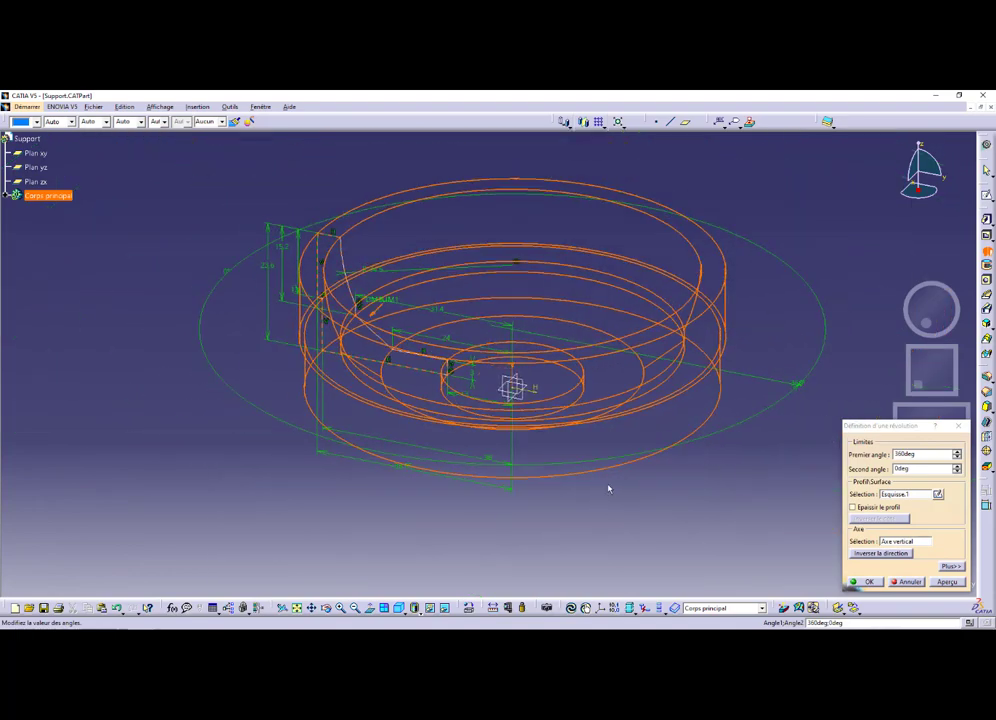
click(940, 581)
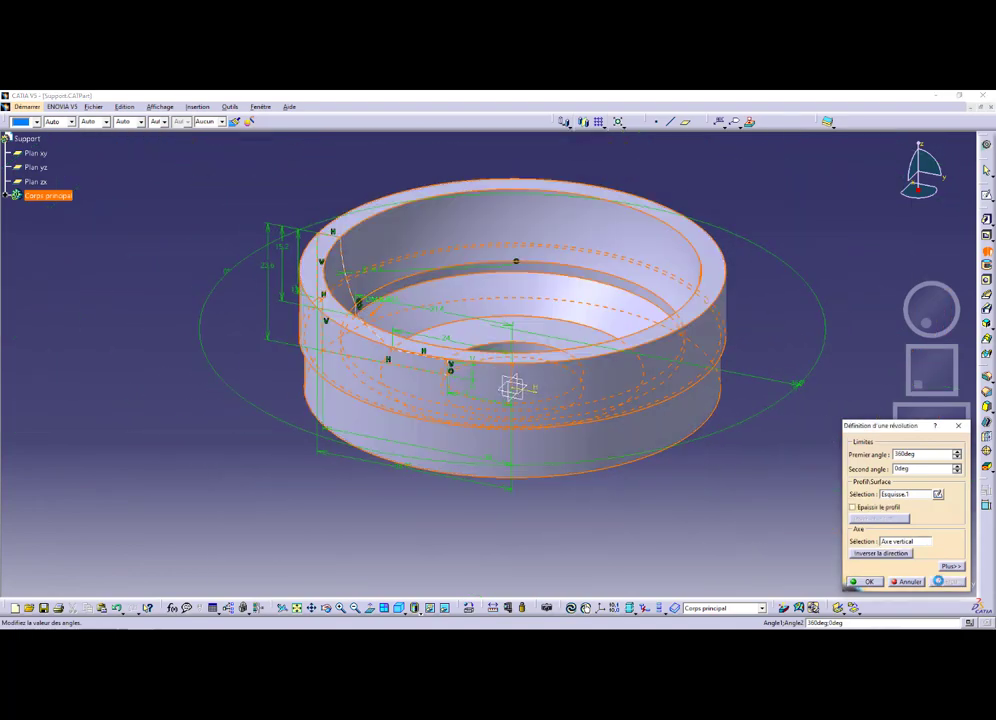
click(869, 582)
middle_drag(582, 421, 266, 401)
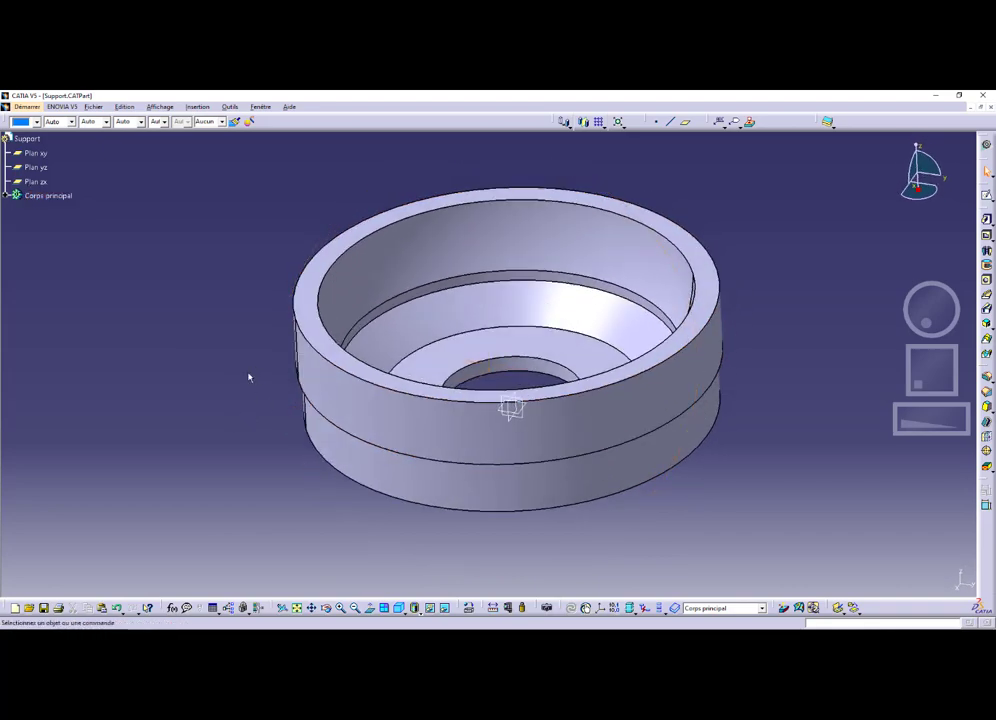
Consult Etape 2 in the exercise PDF and sketch a rectangle about 12.7 × 5.8 mm on the ring's top face, crossing its outer edge
key(alt+Tab)
key(Right)
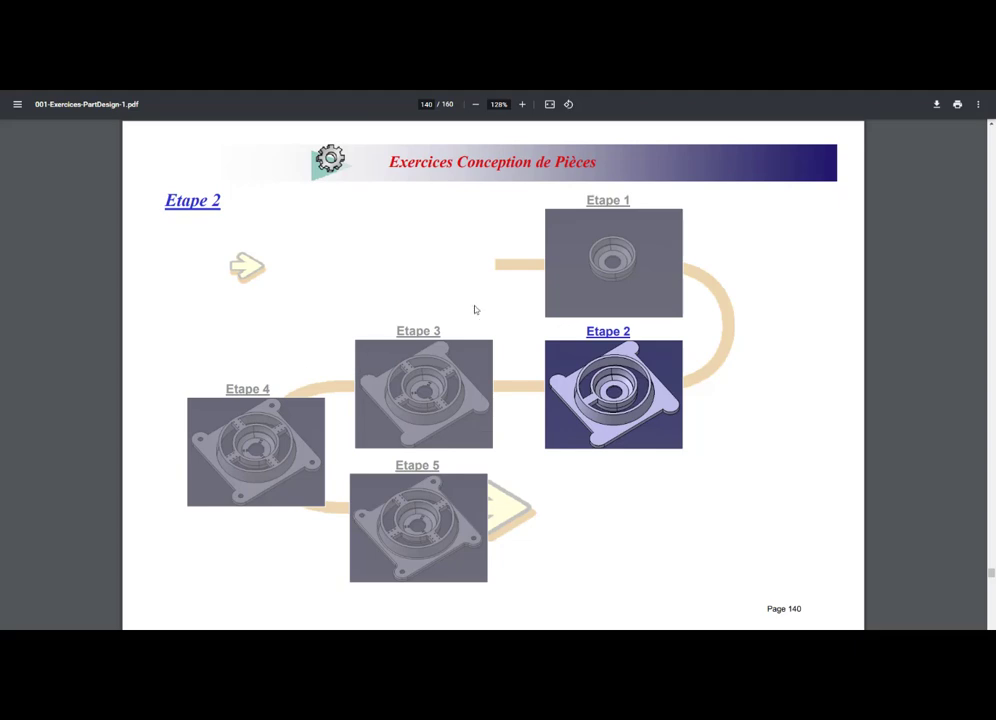
key(Right)
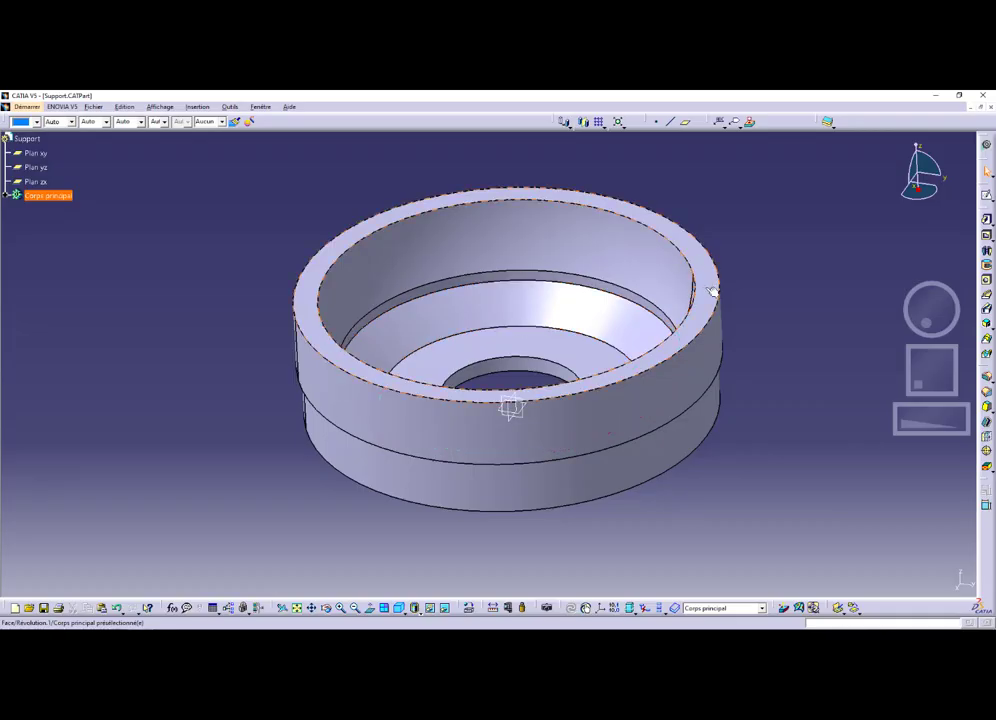
click(712, 290)
click(986, 195)
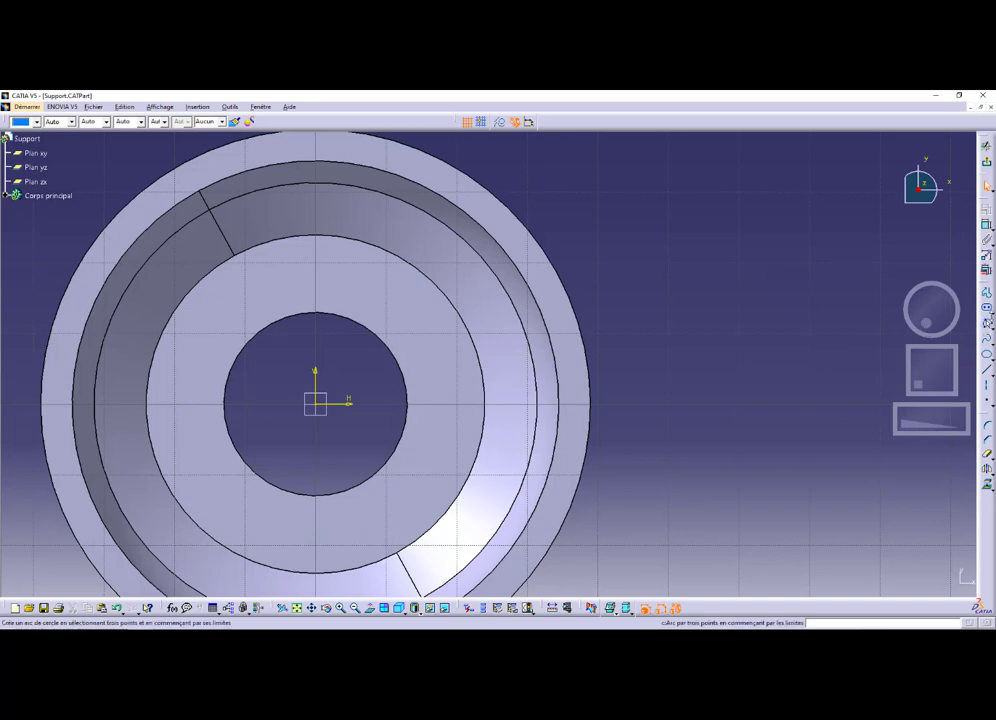
click(988, 324)
click(869, 323)
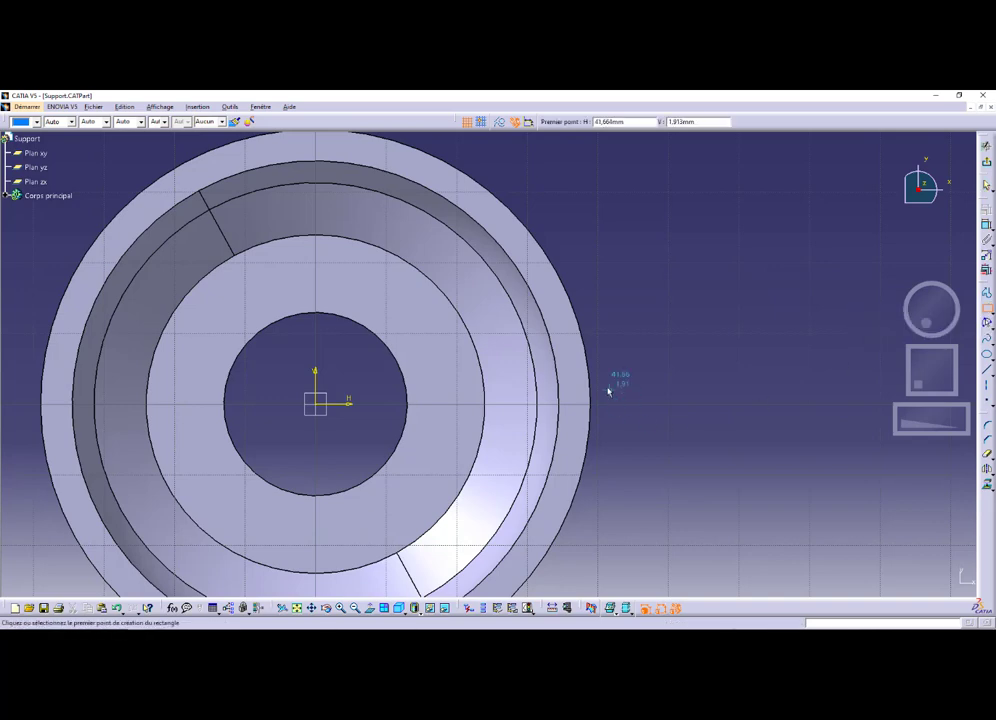
click(574, 382)
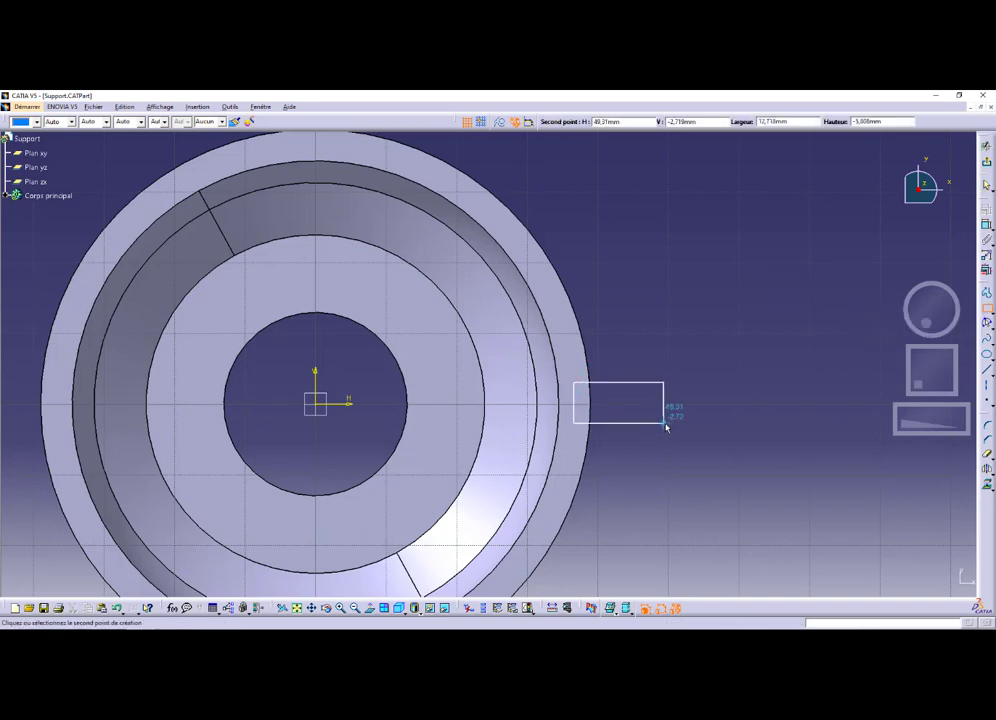
click(663, 423)
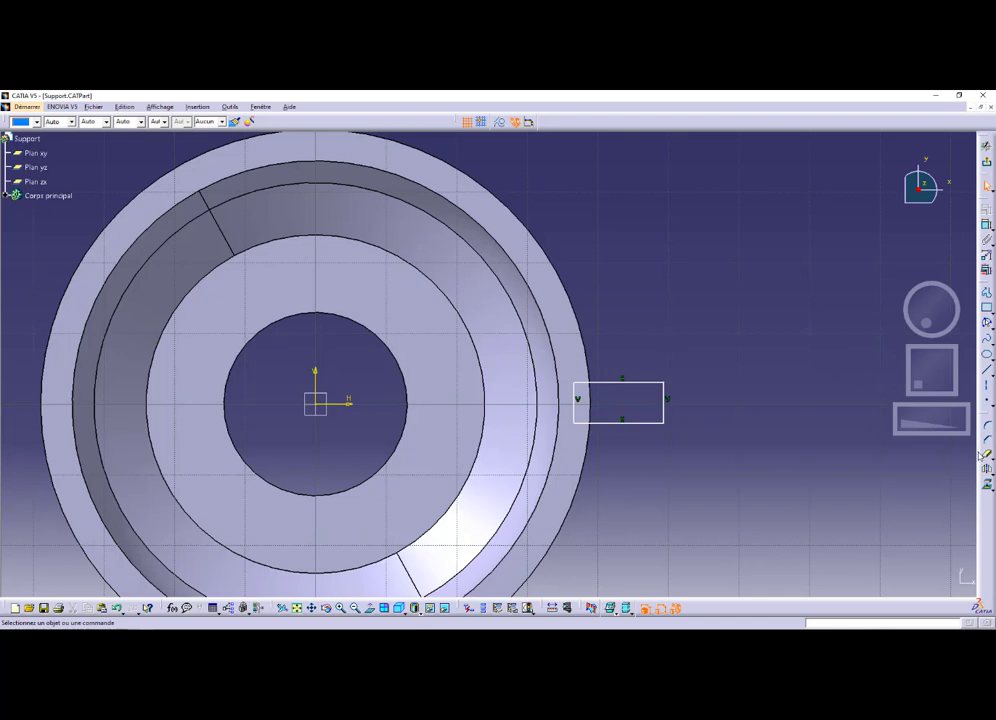
Delete the rectangle's outer vertical side and close the open end with a three-point arc of about 5.5 mm radius
click(666, 412)
key(Delete)
click(987, 324)
click(987, 324)
click(663, 383)
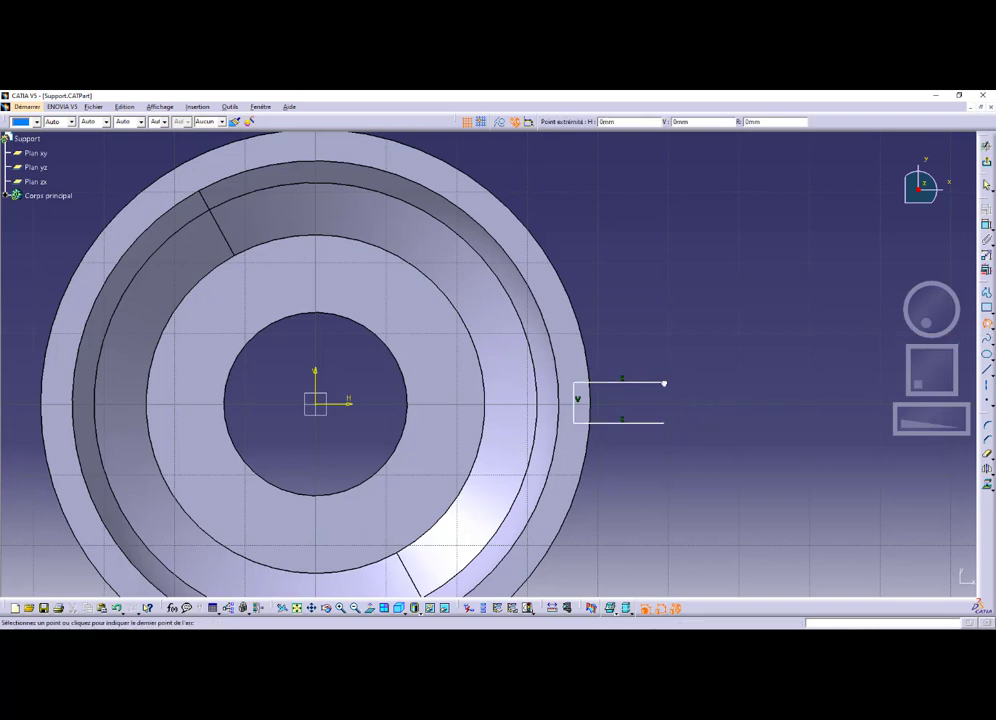
click(664, 422)
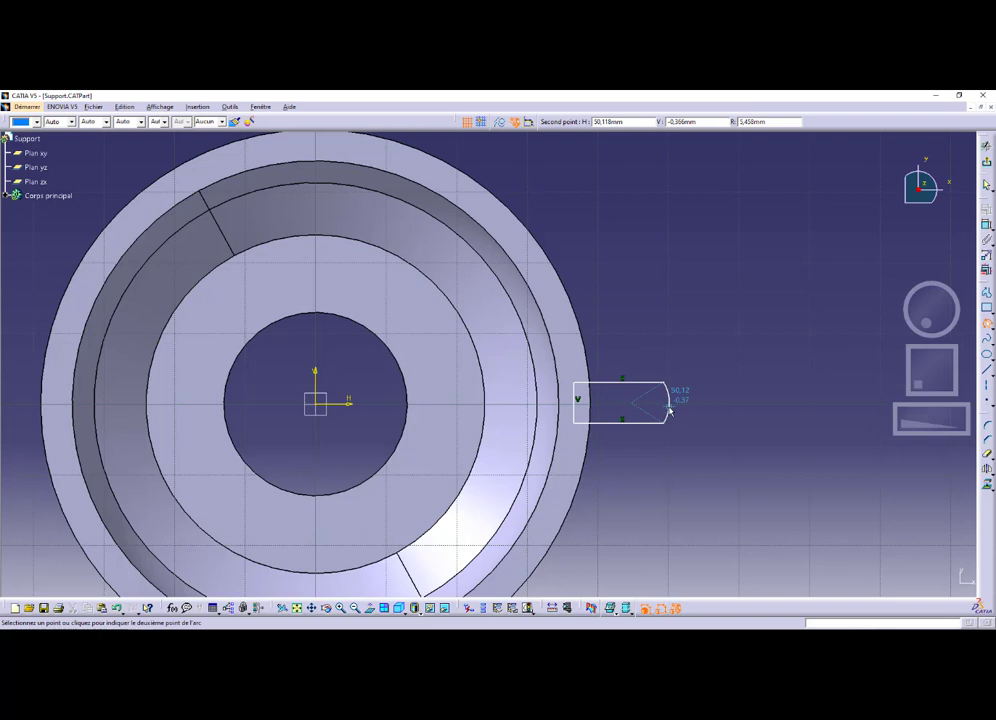
click(669, 408)
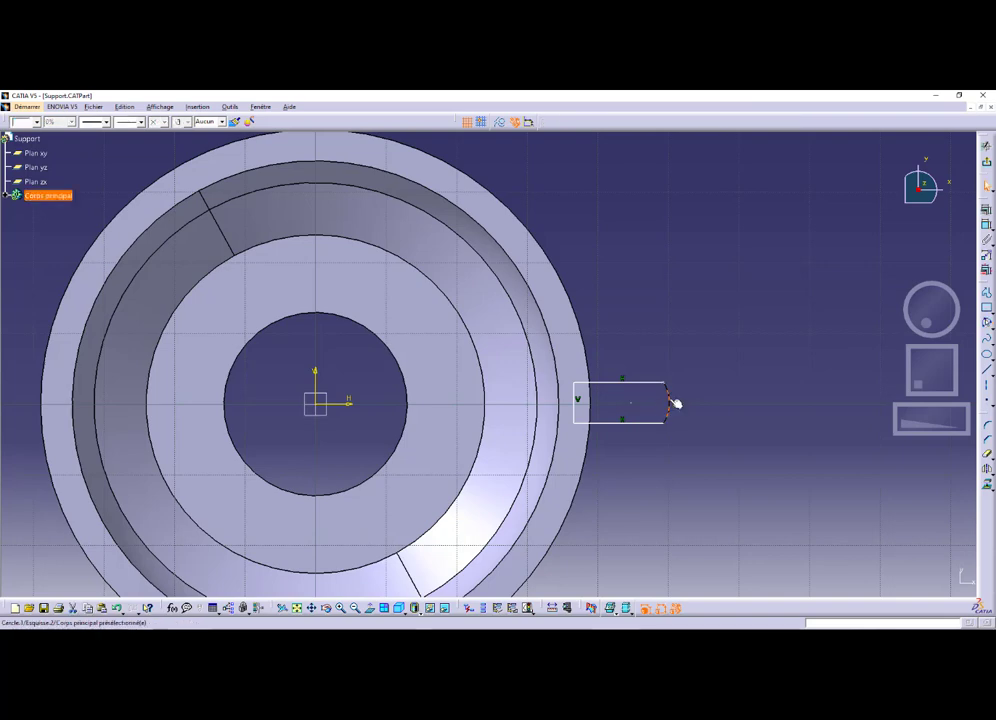
click(703, 297)
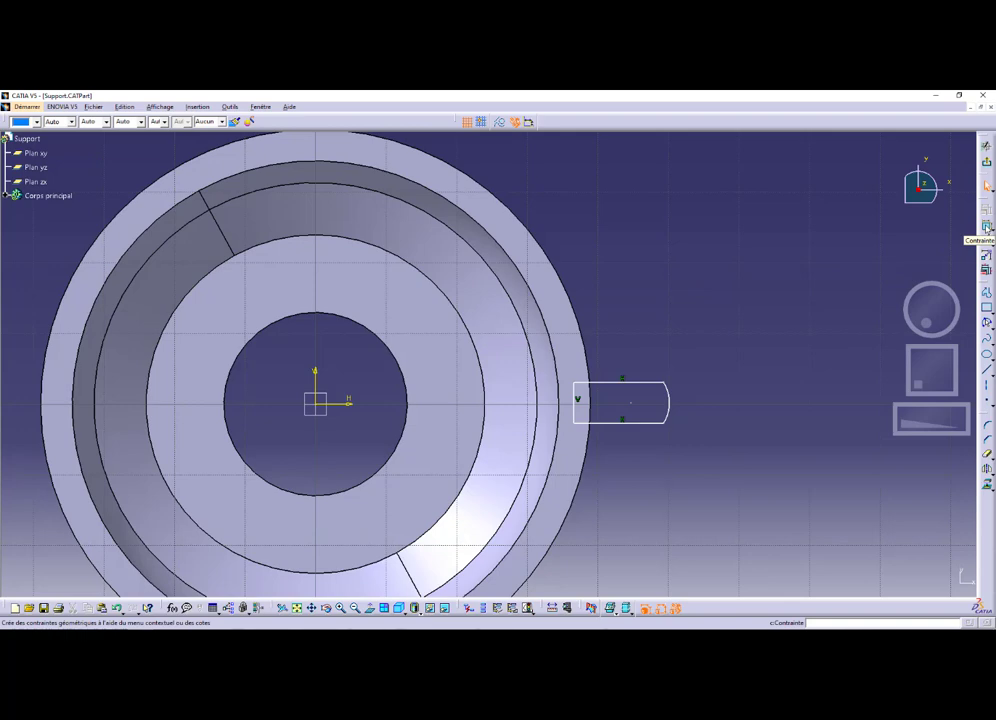
Dimension the distance between the two horizontal lines as 15 mm and place the dimension on the side facing the ring's centre
click(986, 227)
click(636, 383)
click(638, 422)
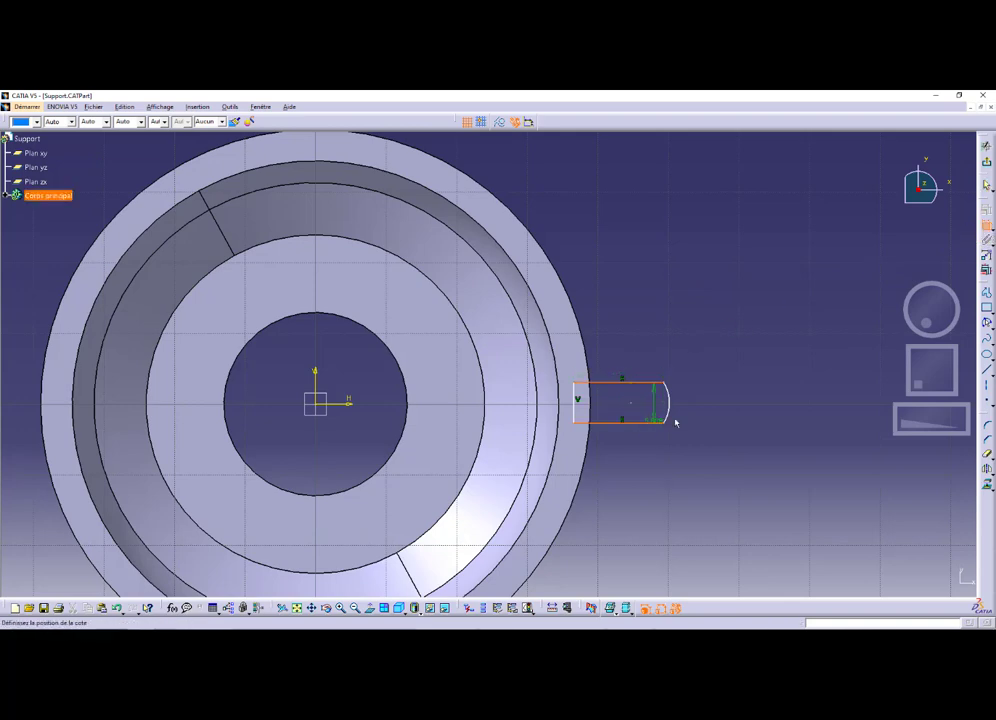
click(707, 405)
double_click(707, 405)
text(15)
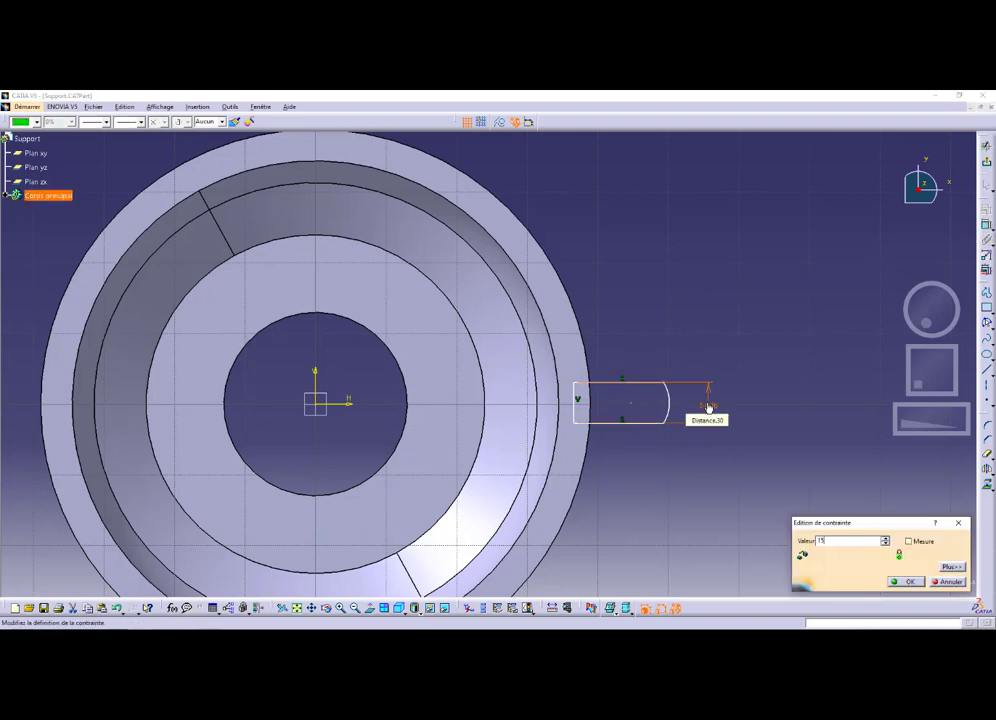
key(Return)
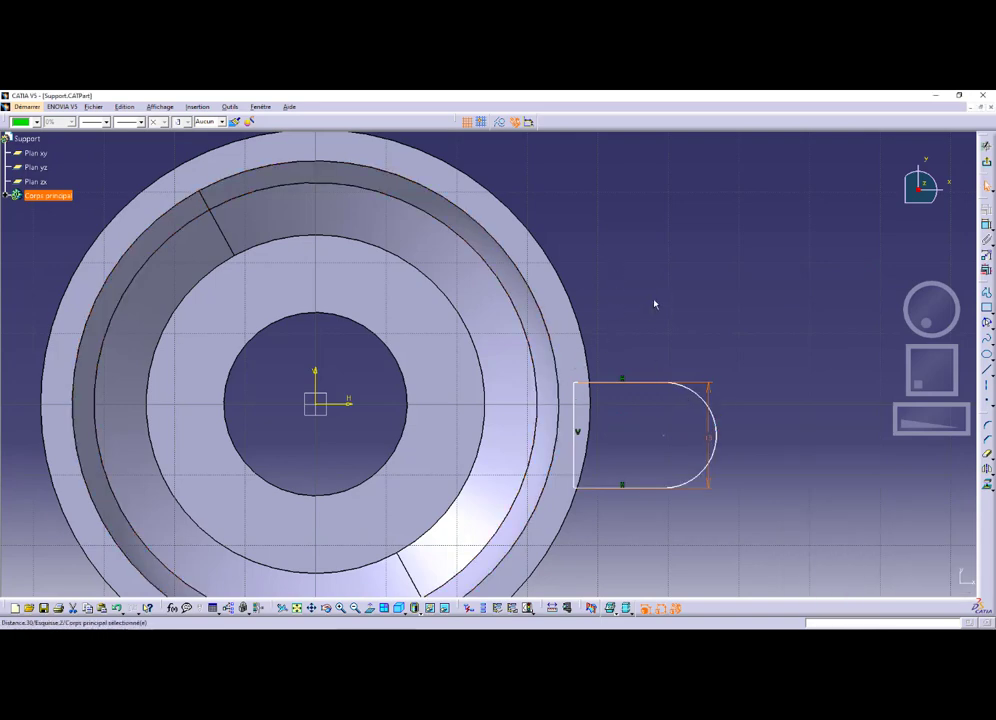
drag(716, 393, 550, 398)
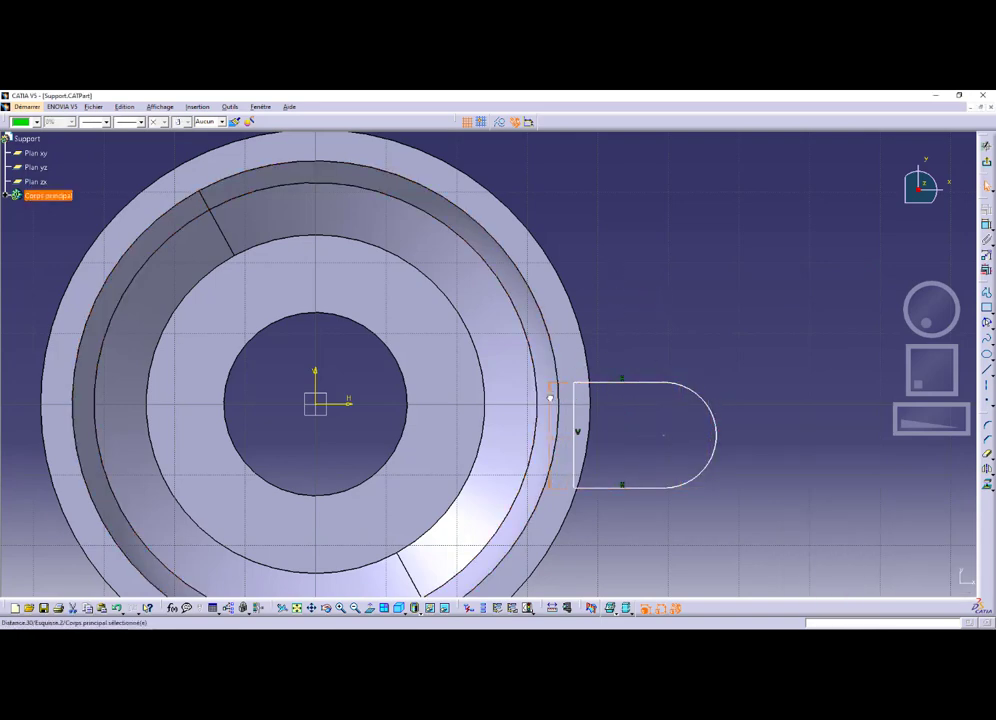
click(694, 256)
Constrain the two horizontal lines to be symmetric about the sketch's horizontal axis
click(645, 382)
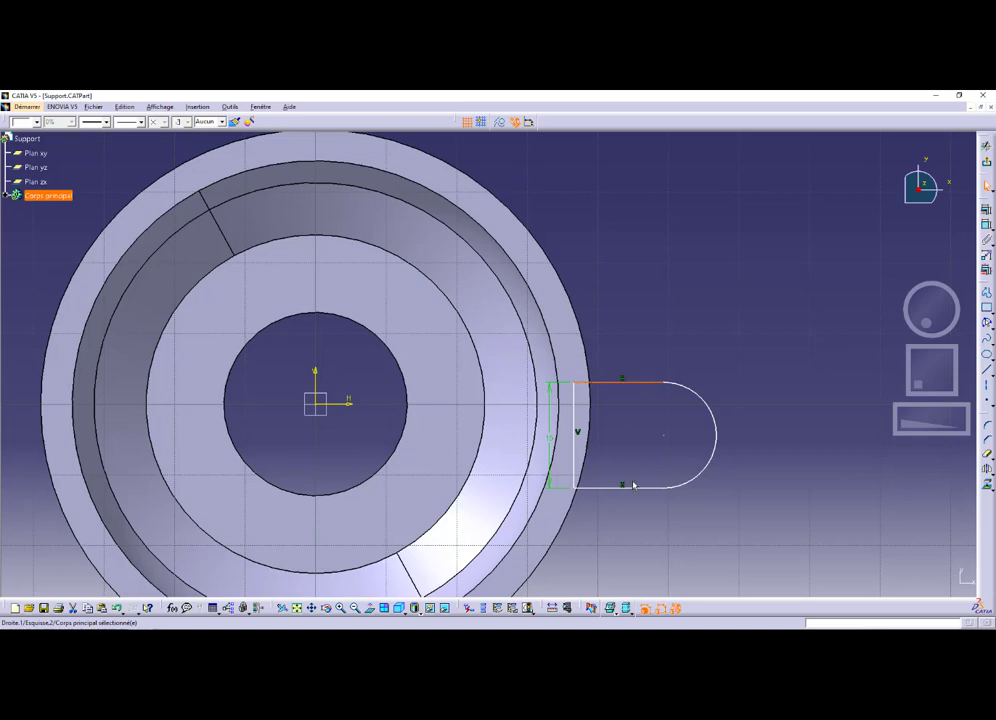
ctrl+click(630, 487)
ctrl+click(348, 401)
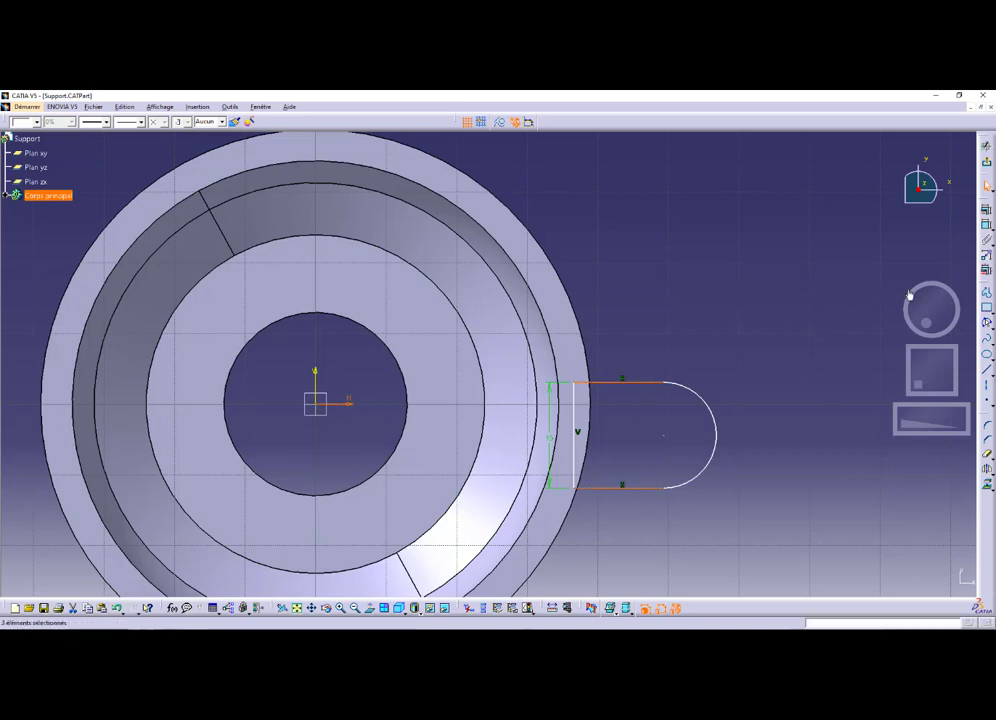
click(987, 209)
click(874, 542)
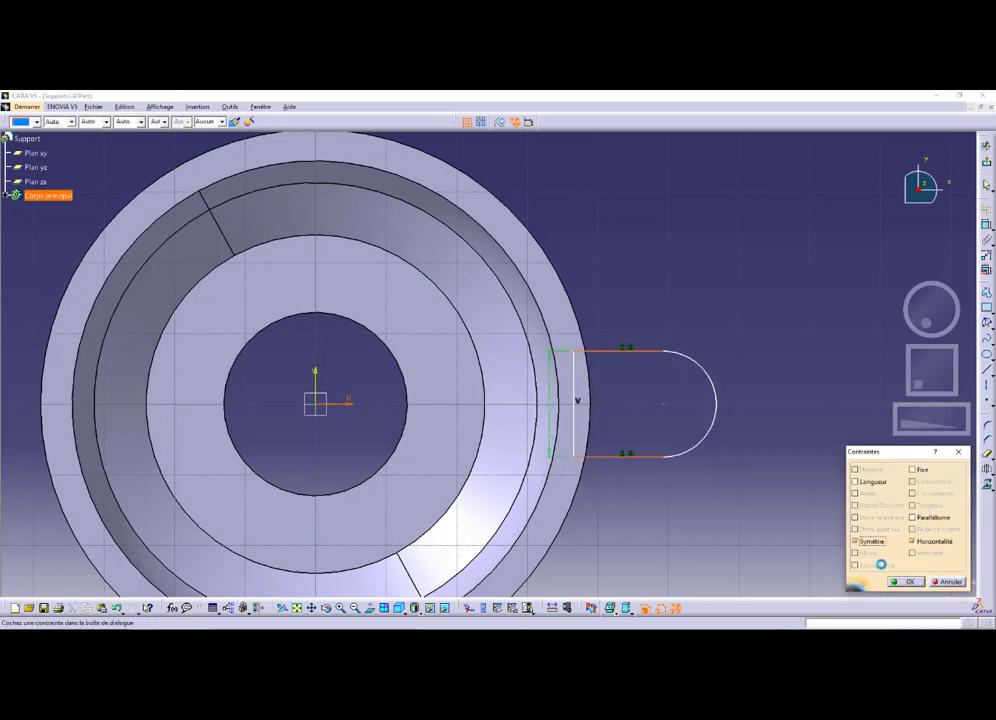
click(893, 581)
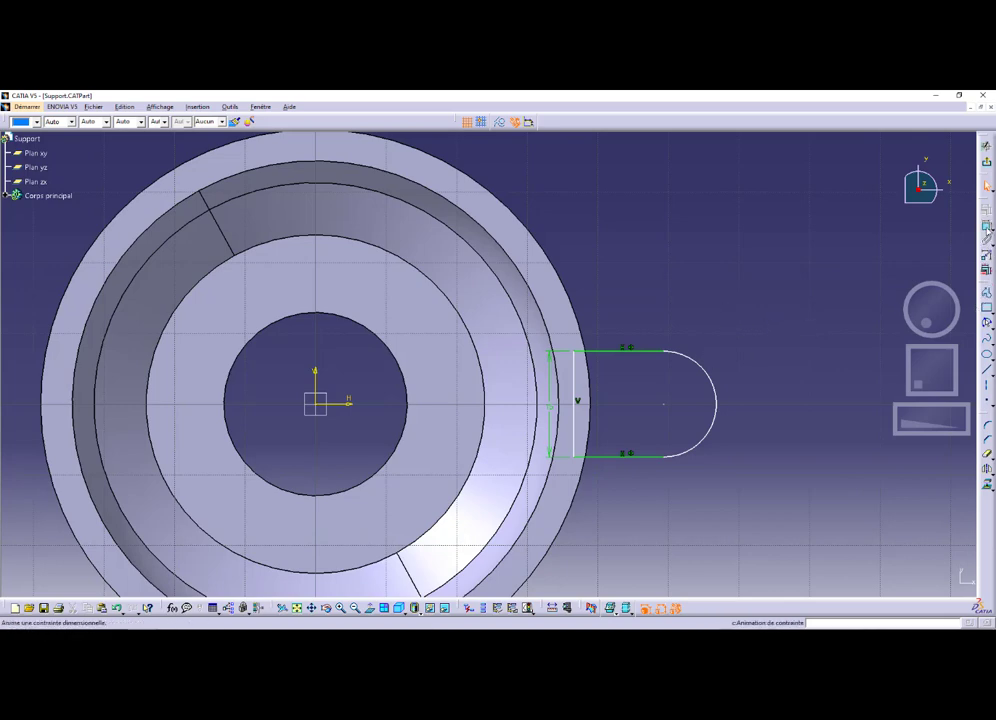
Dimension the end arc's radius, compare the sketch with the exercise PDF and delete the radius dimension
click(987, 226)
click(716, 383)
click(740, 360)
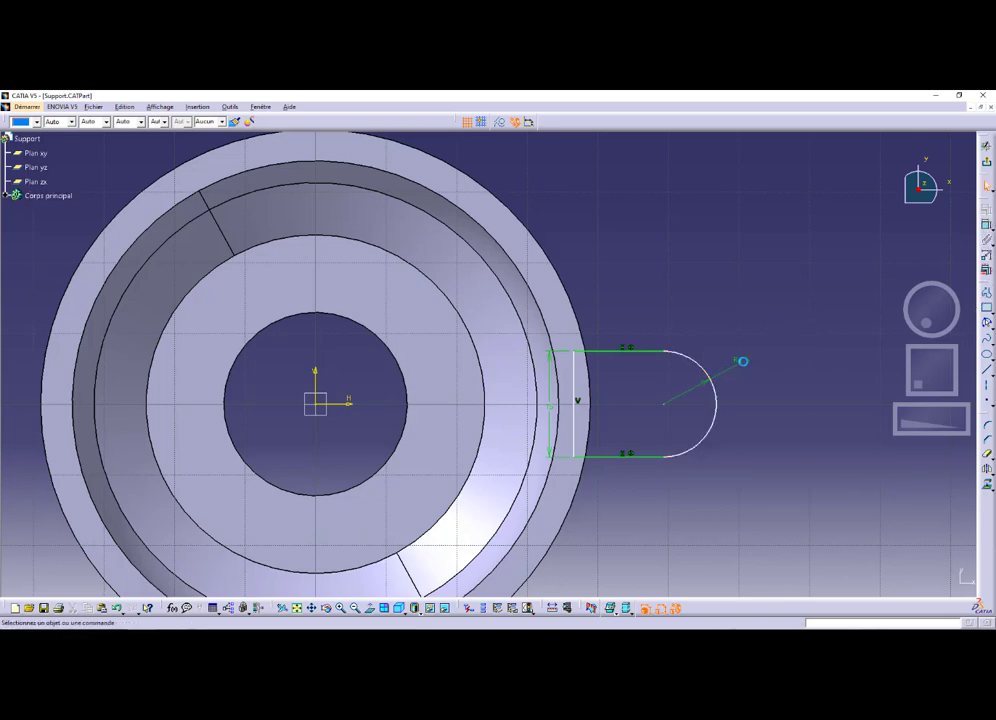
key(alt+Tab)
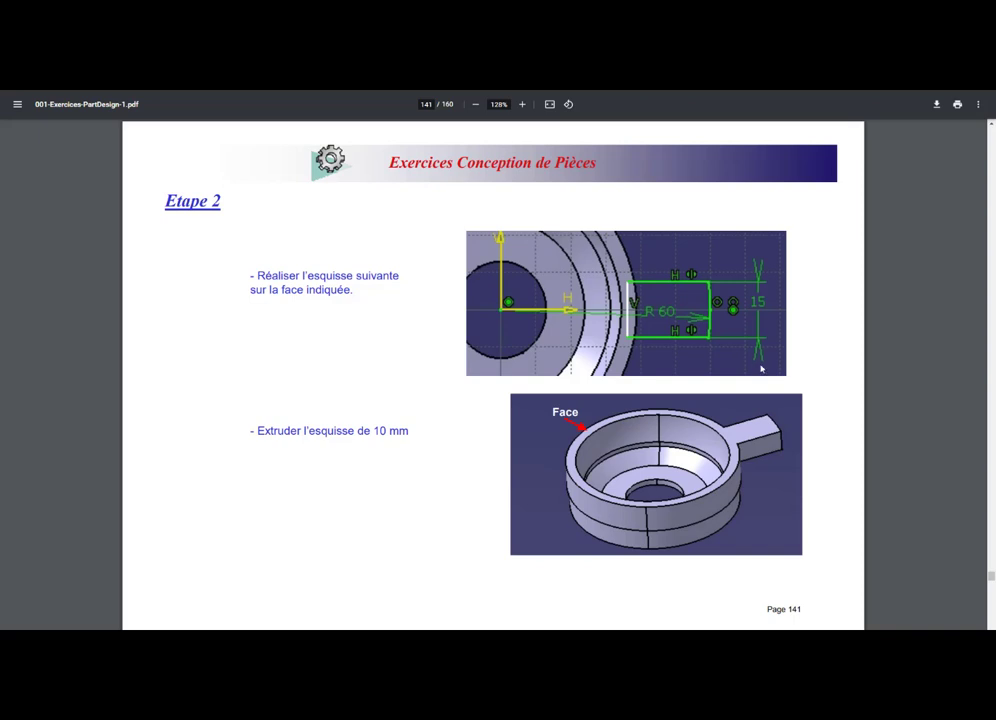
key(alt+Tab)
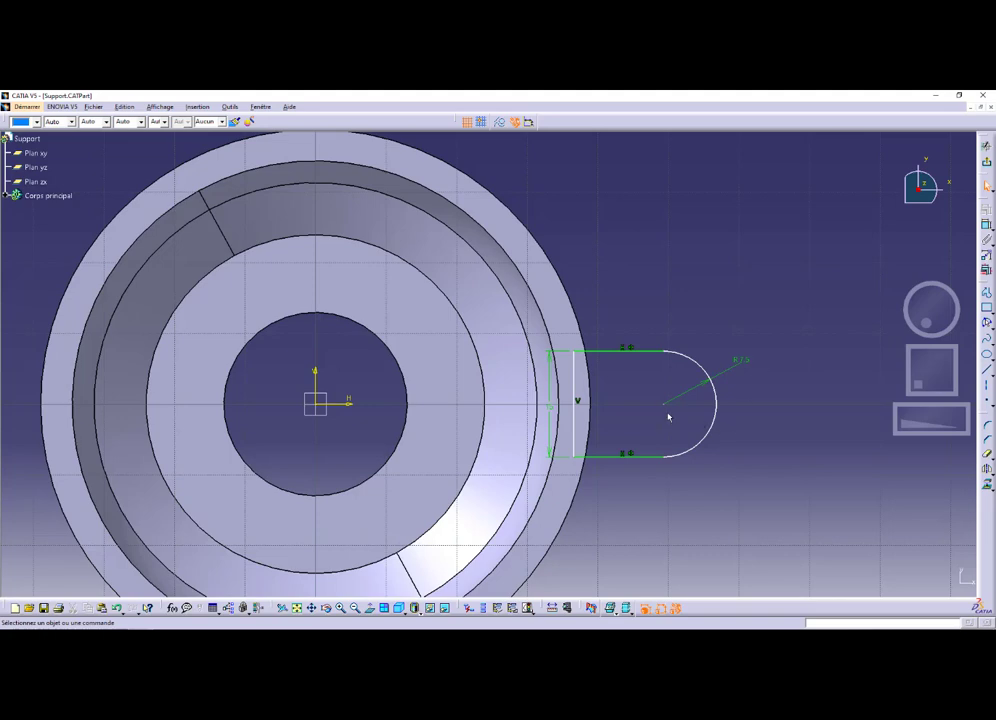
click(665, 404)
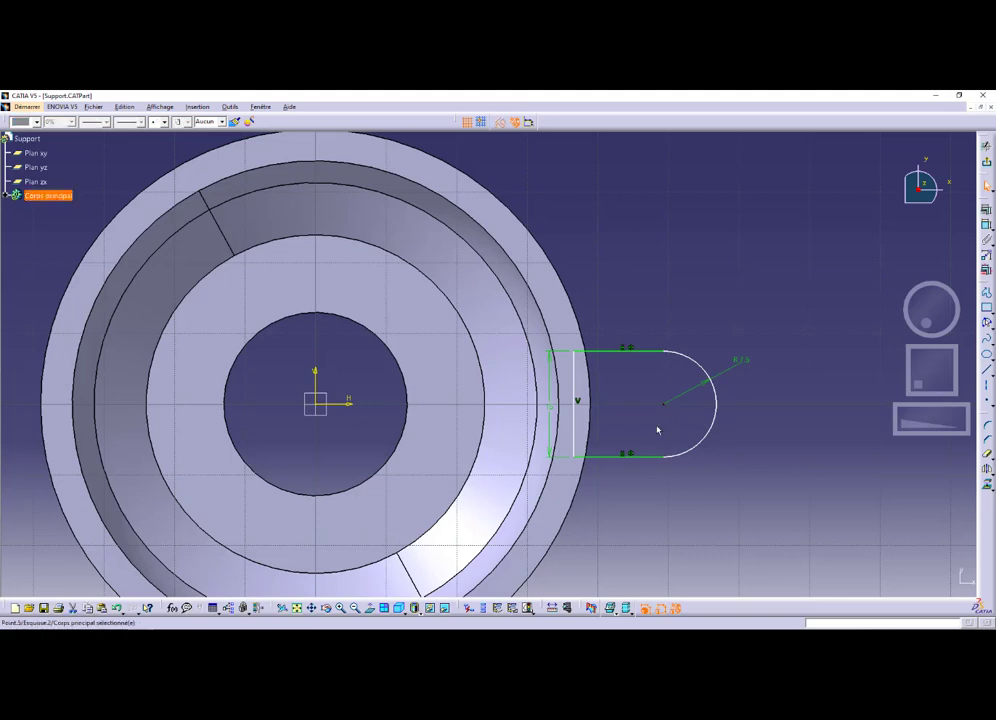
click(745, 361)
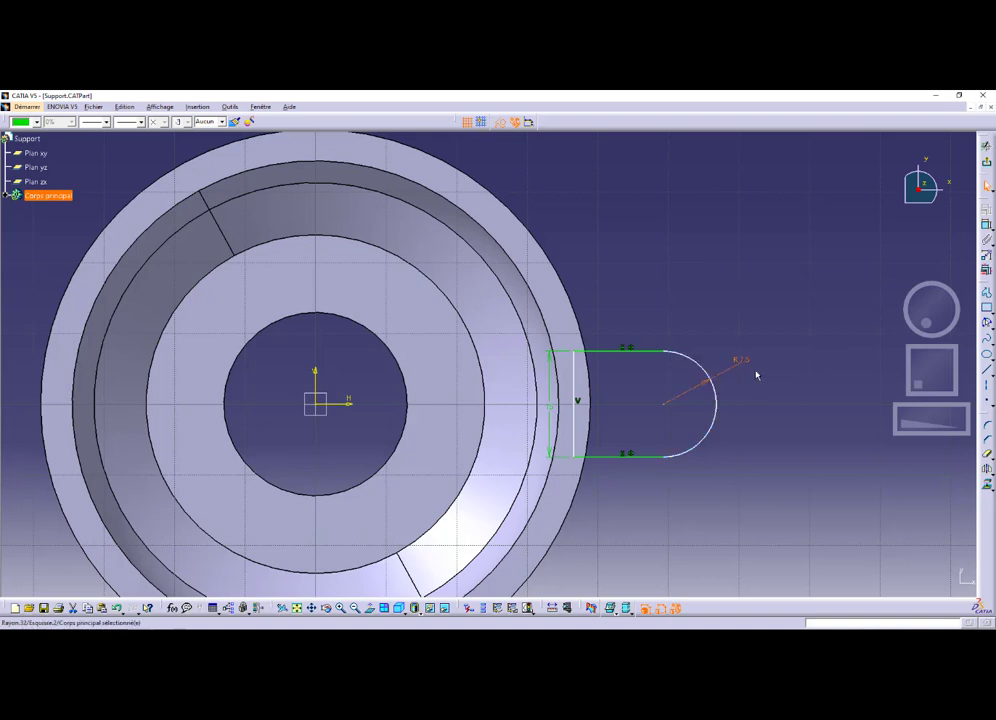
key(Delete)
click(667, 405)
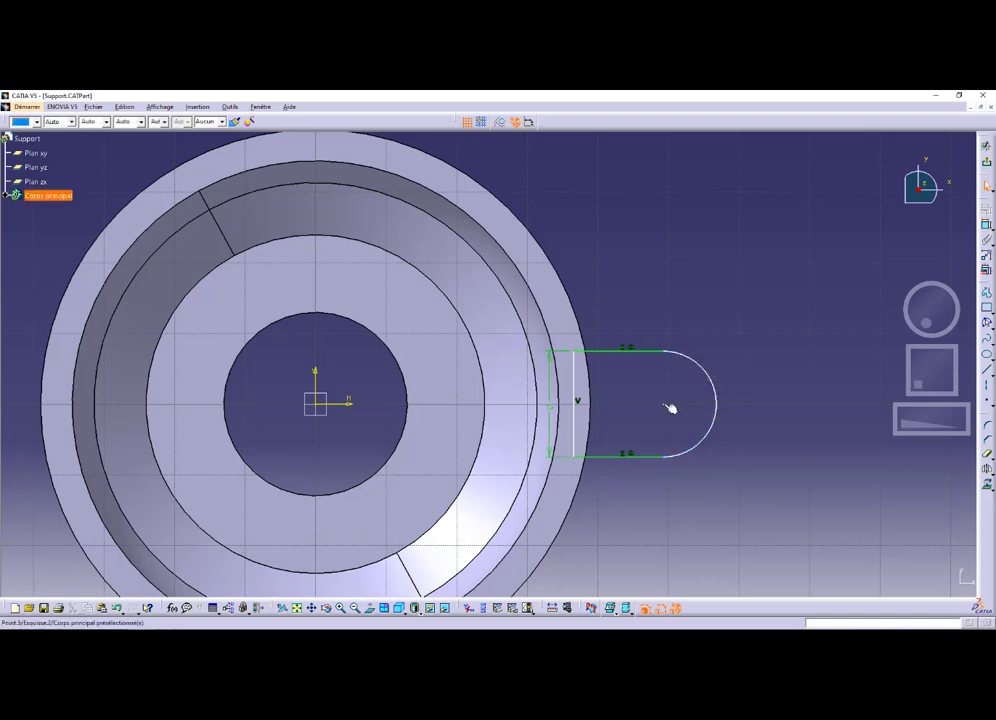
ctrl+click(322, 383)
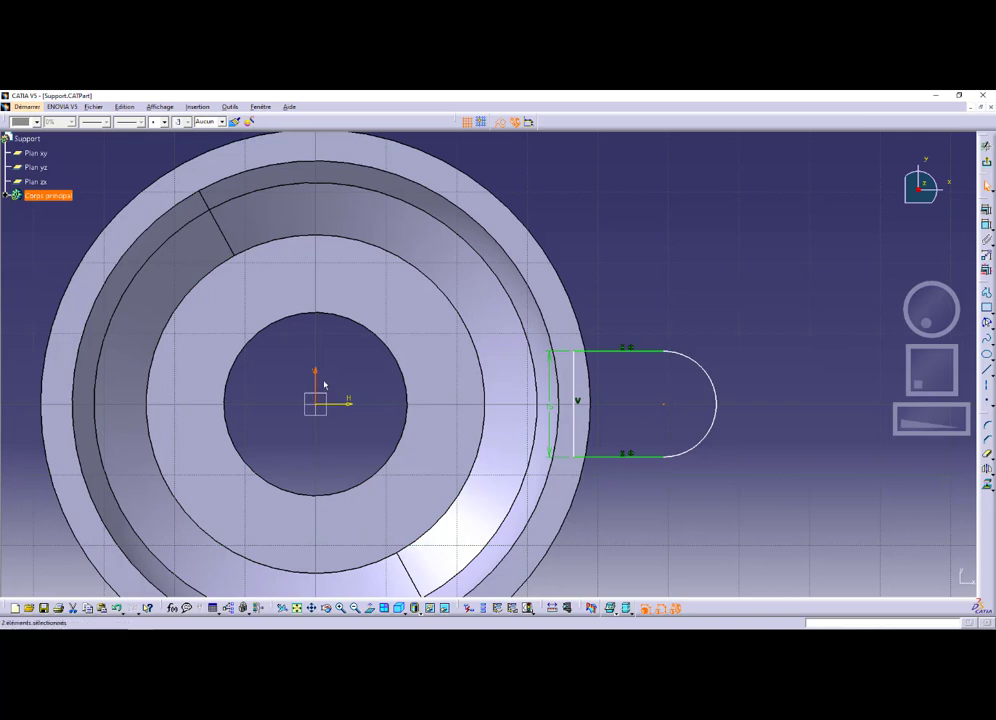
click(600, 305)
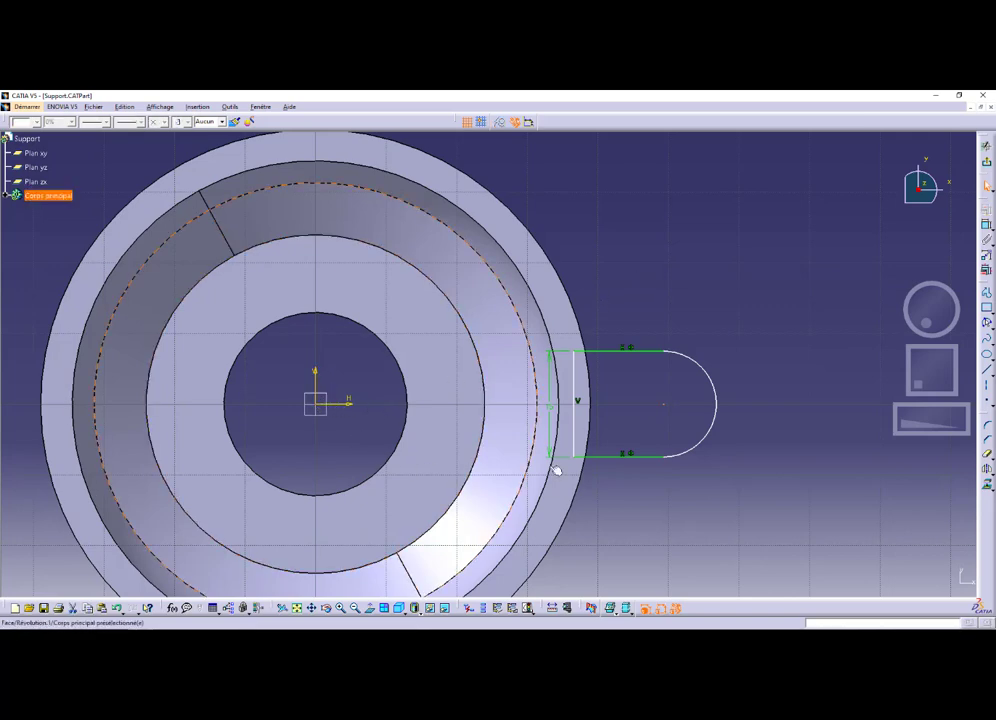
Constrain the end arc's centre point to coincide with the sketch origin
click(664, 403)
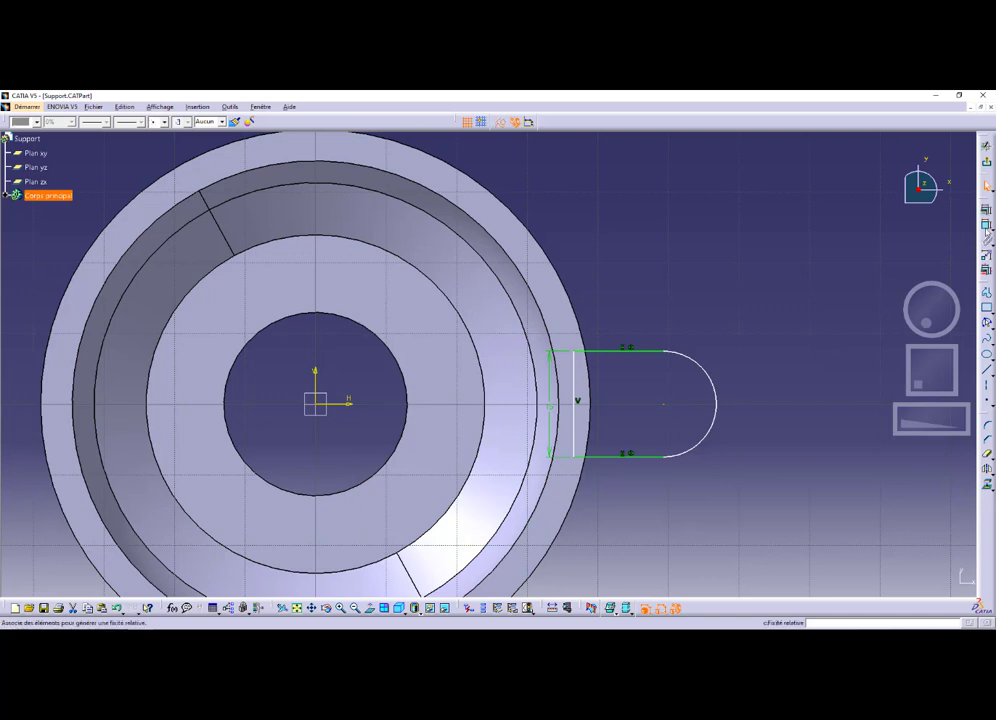
click(986, 212)
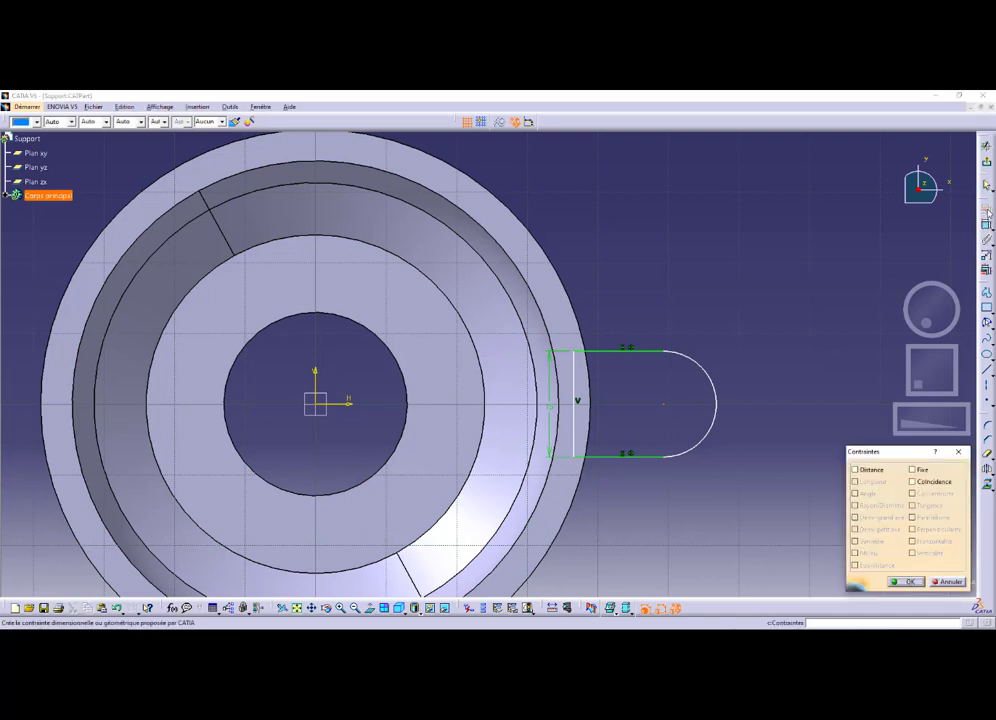
click(912, 481)
click(903, 581)
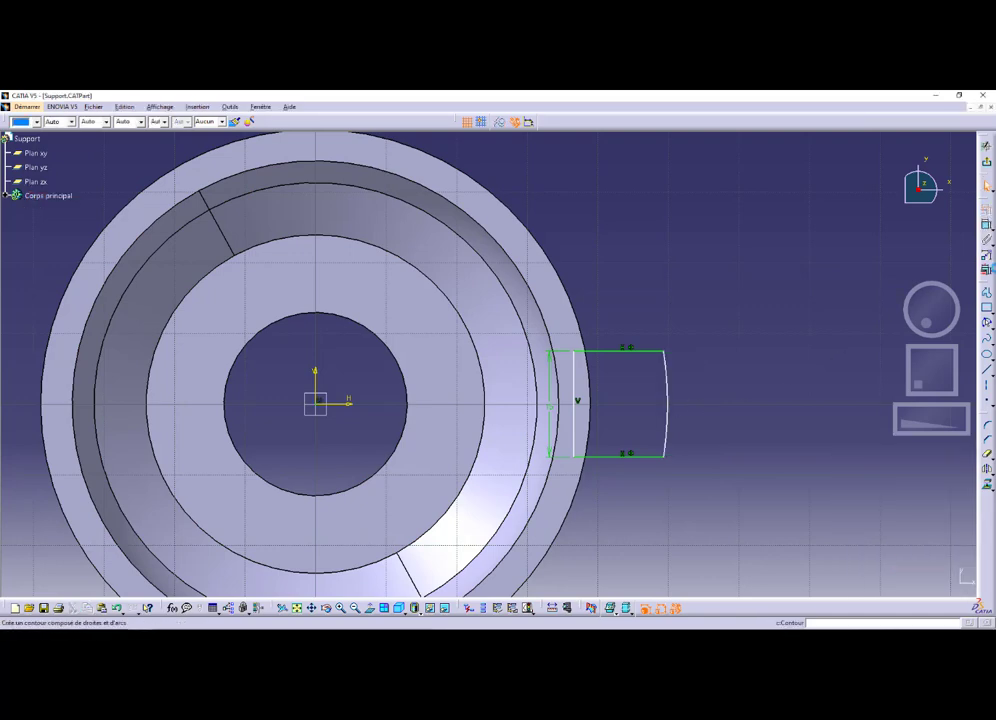
Dimension the end arc's radius and set it to 60 mm
click(672, 412)
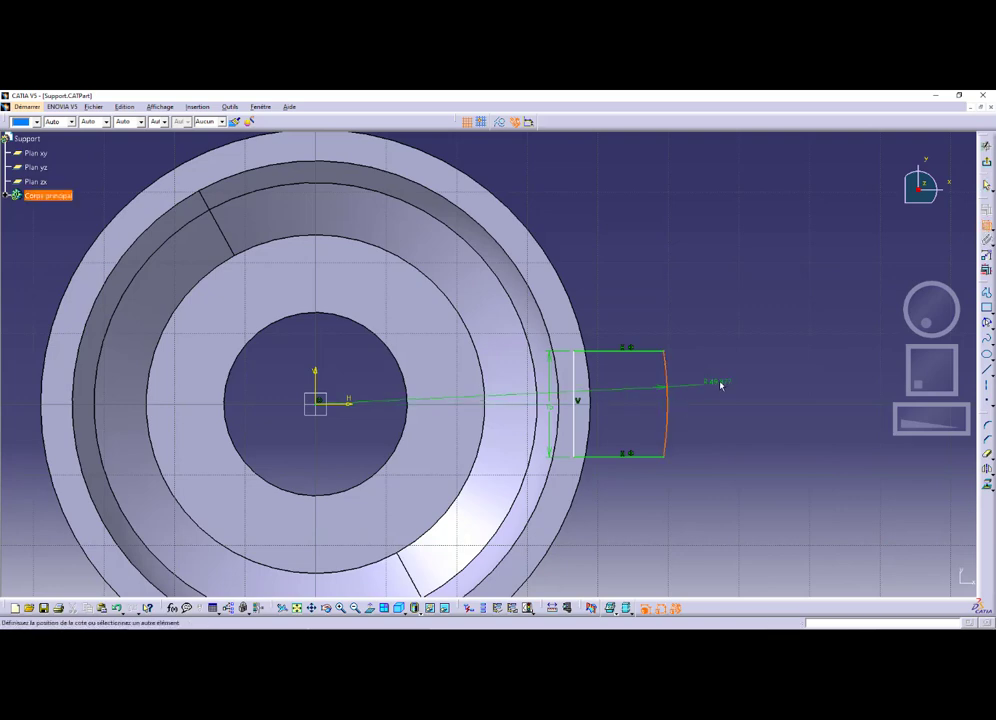
double_click(727, 382)
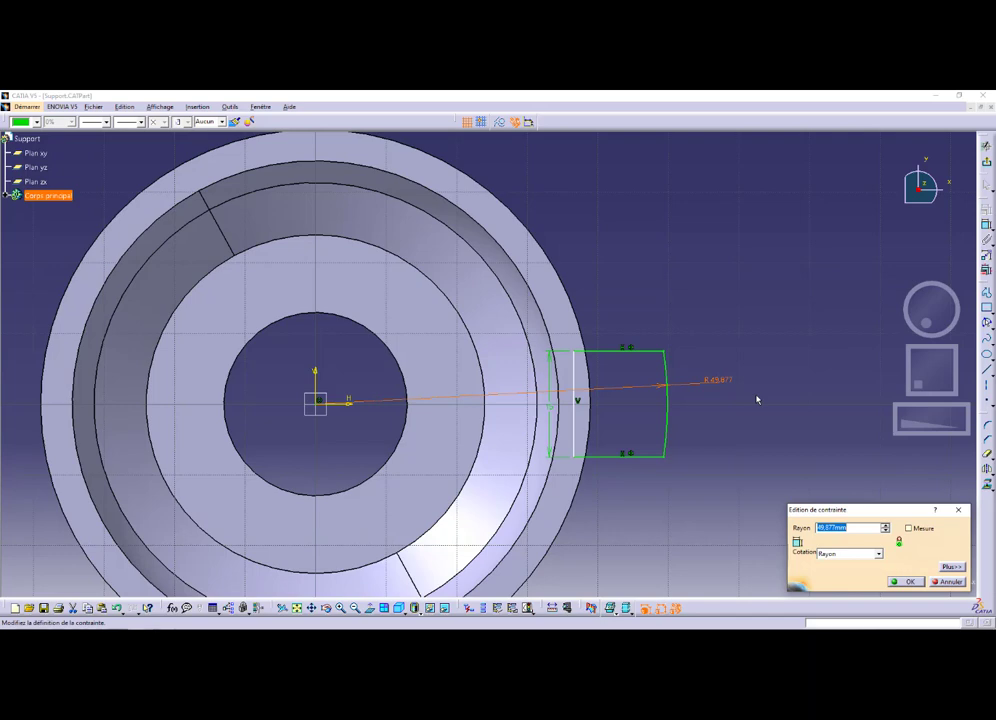
text(60)
key(Return)
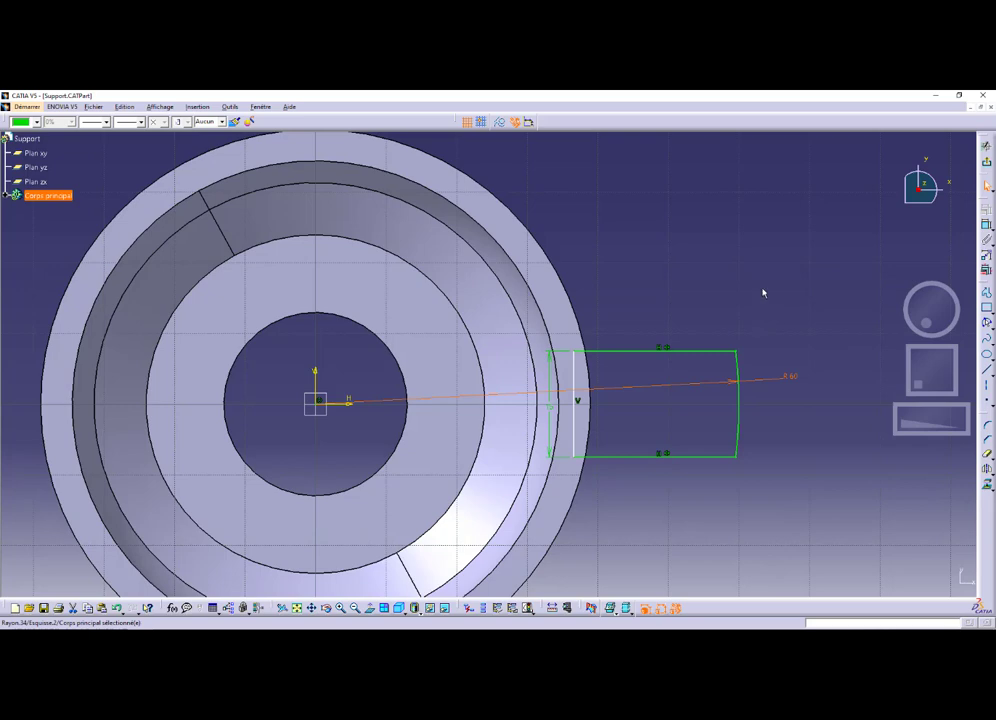
Check the sketch against the exercise PDF and make the upper corner of the inner vertical line coincident with the ring's outer edge
key(alt+Tab)
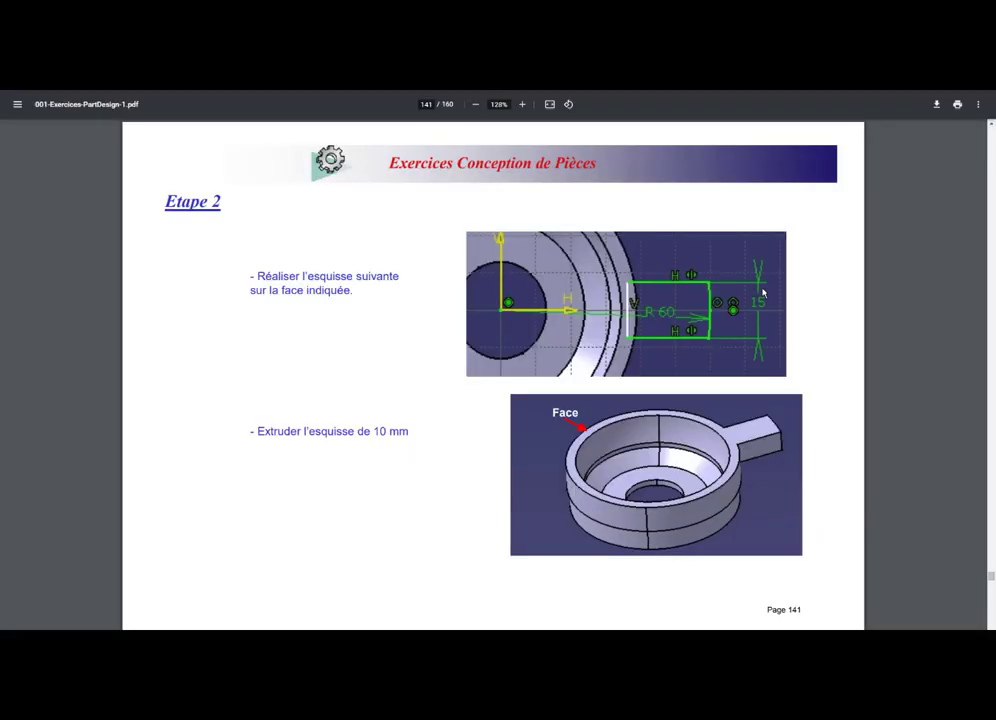
key(alt+Tab)
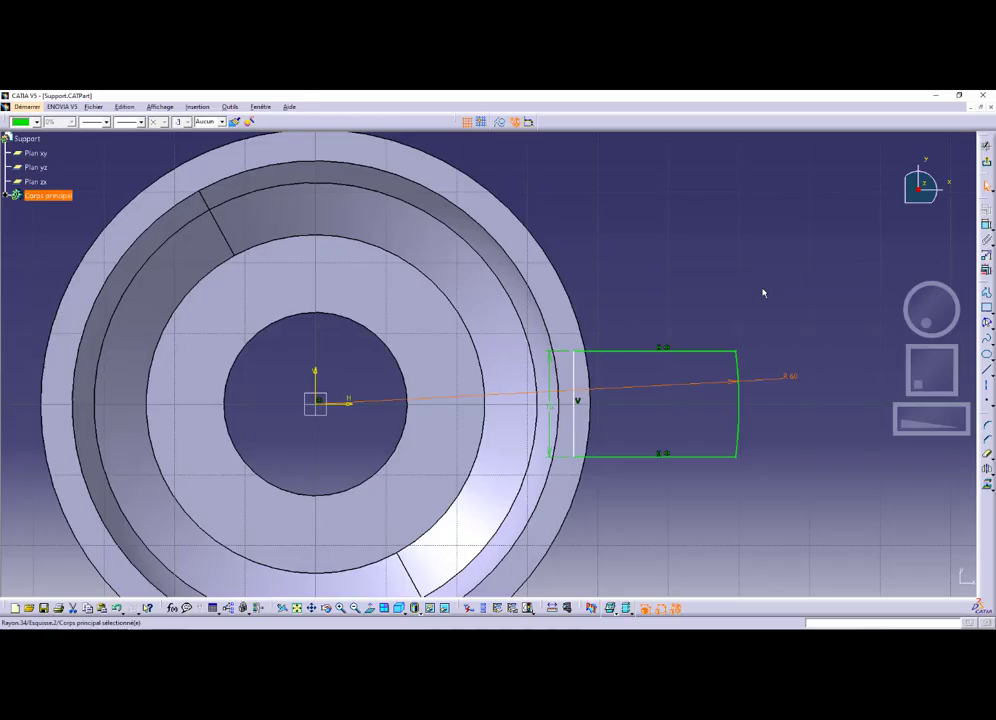
click(591, 390)
click(595, 370)
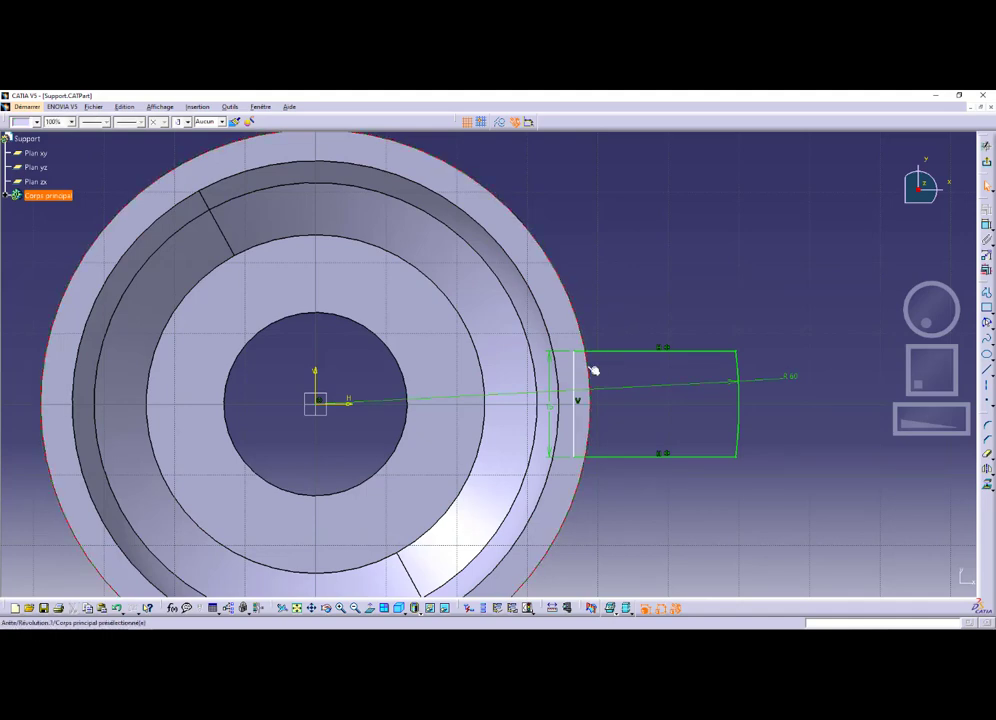
ctrl+click(576, 352)
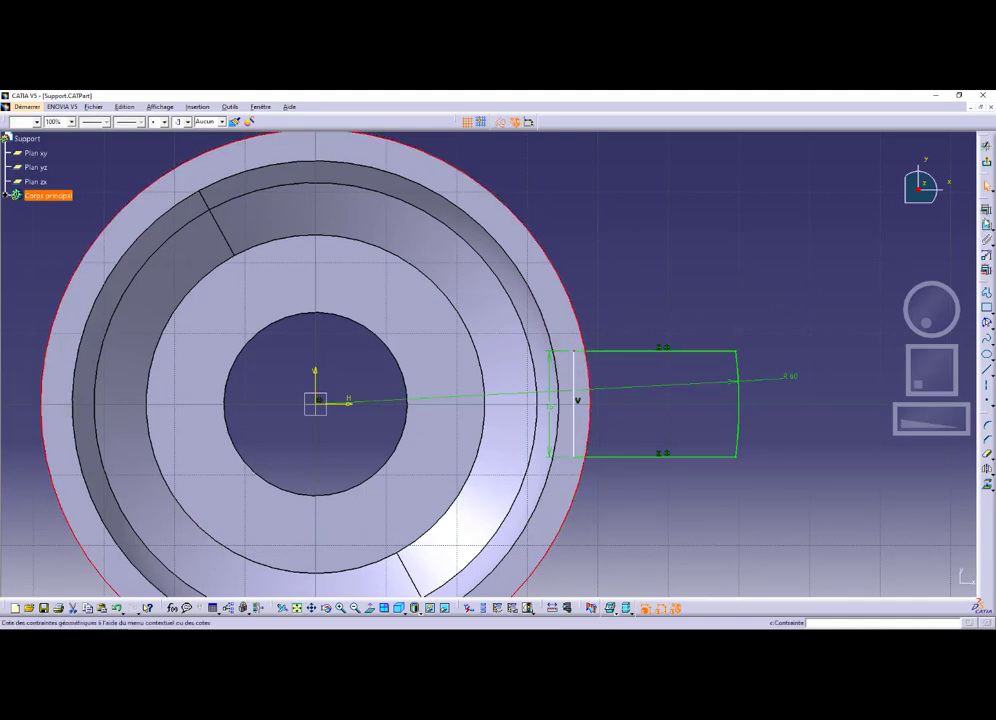
click(986, 210)
click(912, 482)
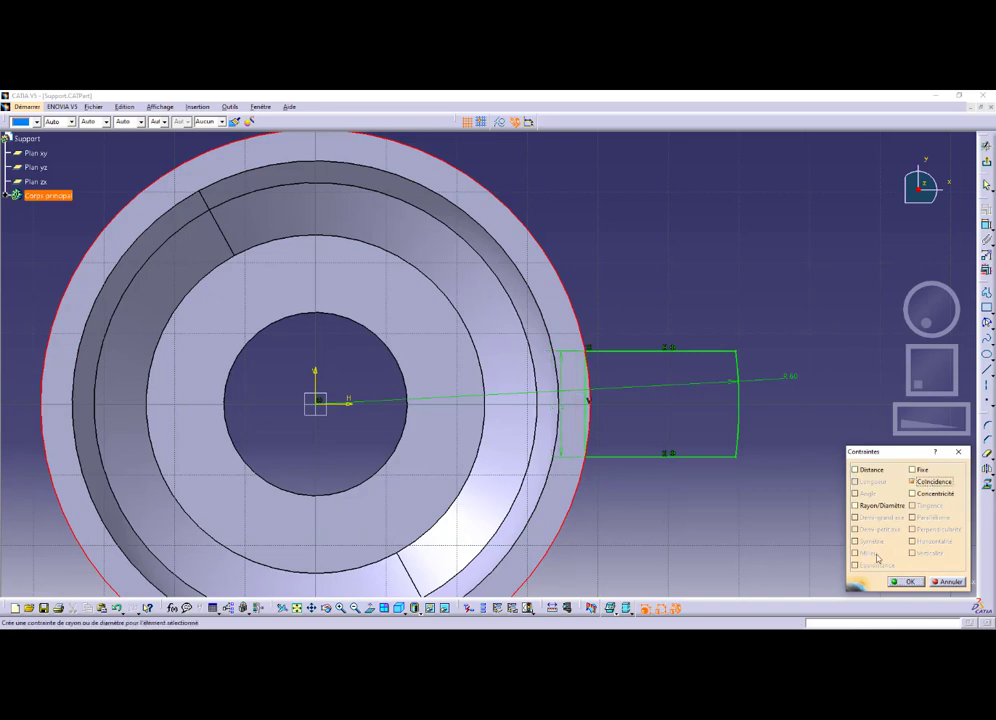
click(905, 581)
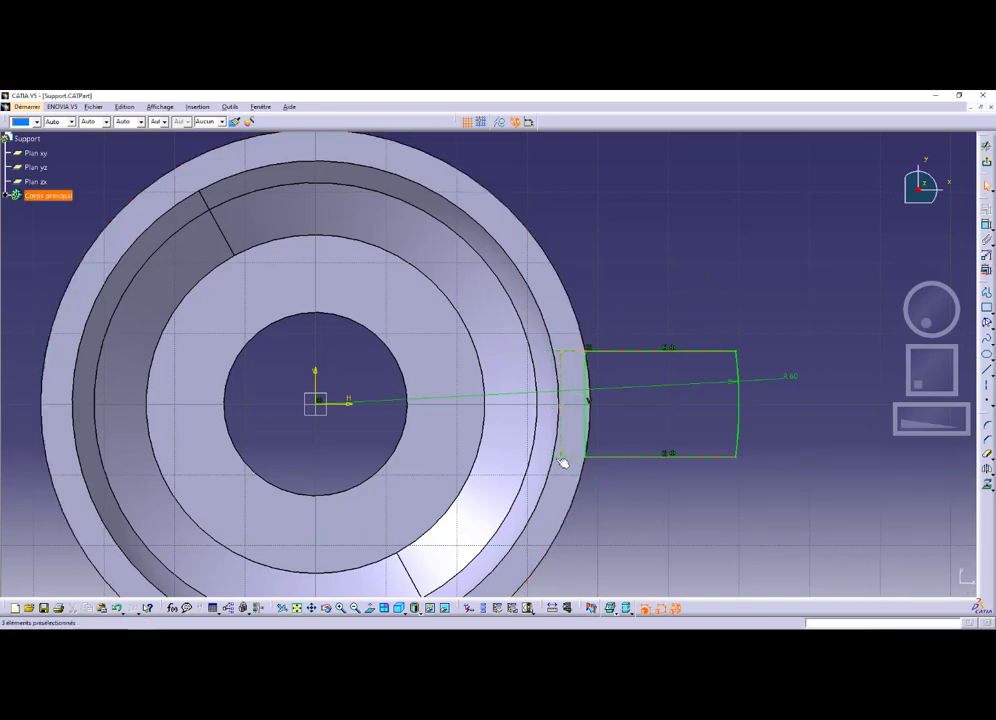
Exit the sketch and extrude the arm profile 10 mm downward from the ring's upper face
click(986, 147)
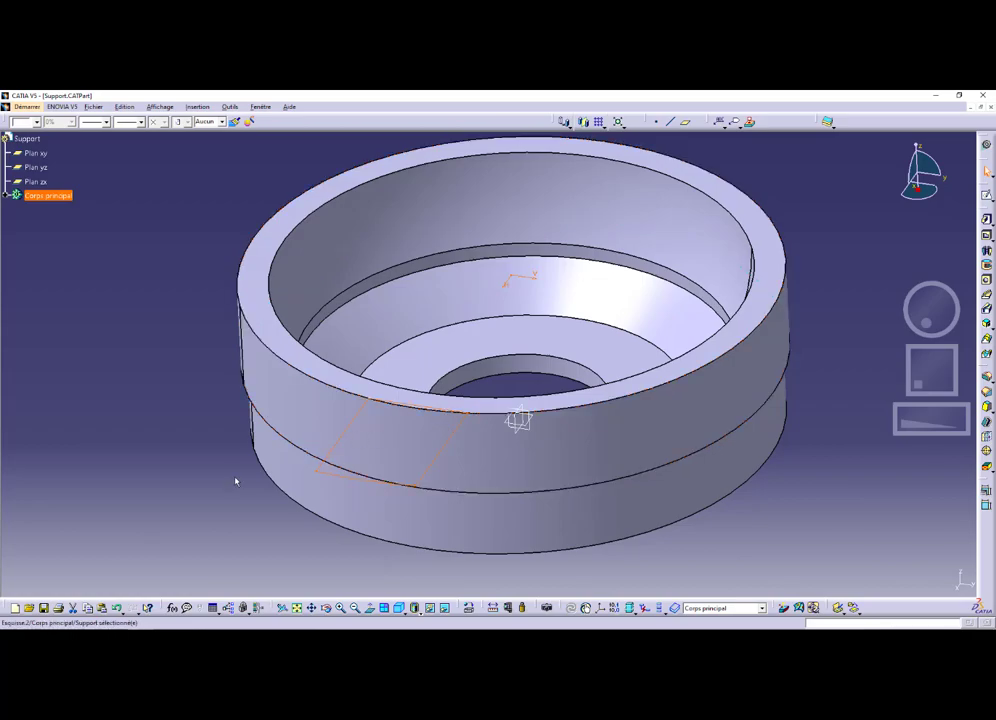
key(alt+Tab)
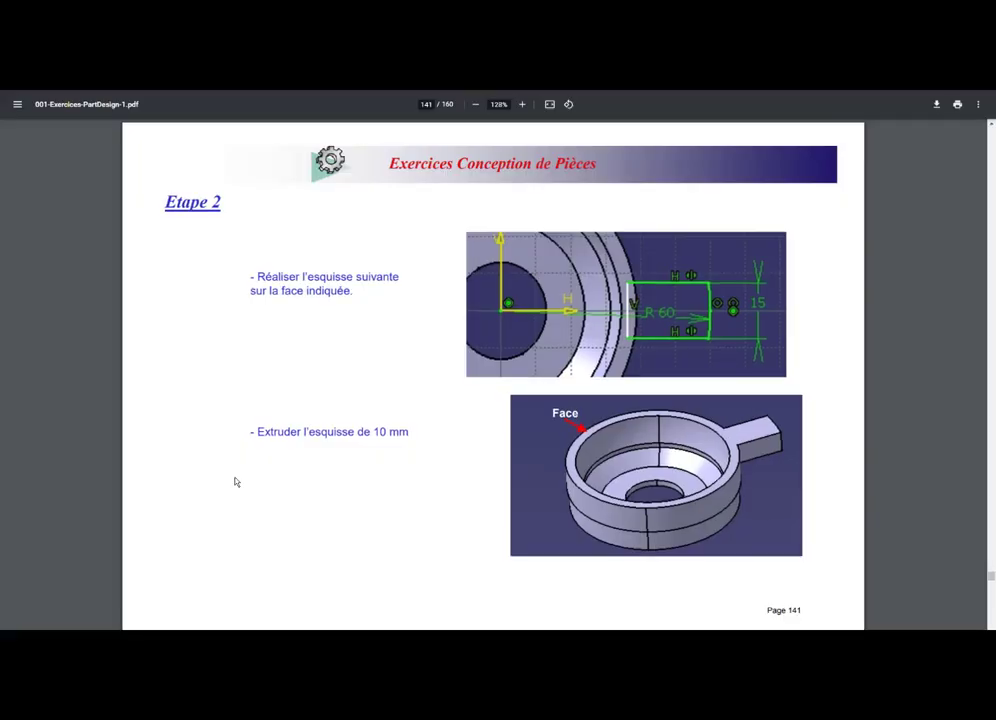
key(alt+Tab)
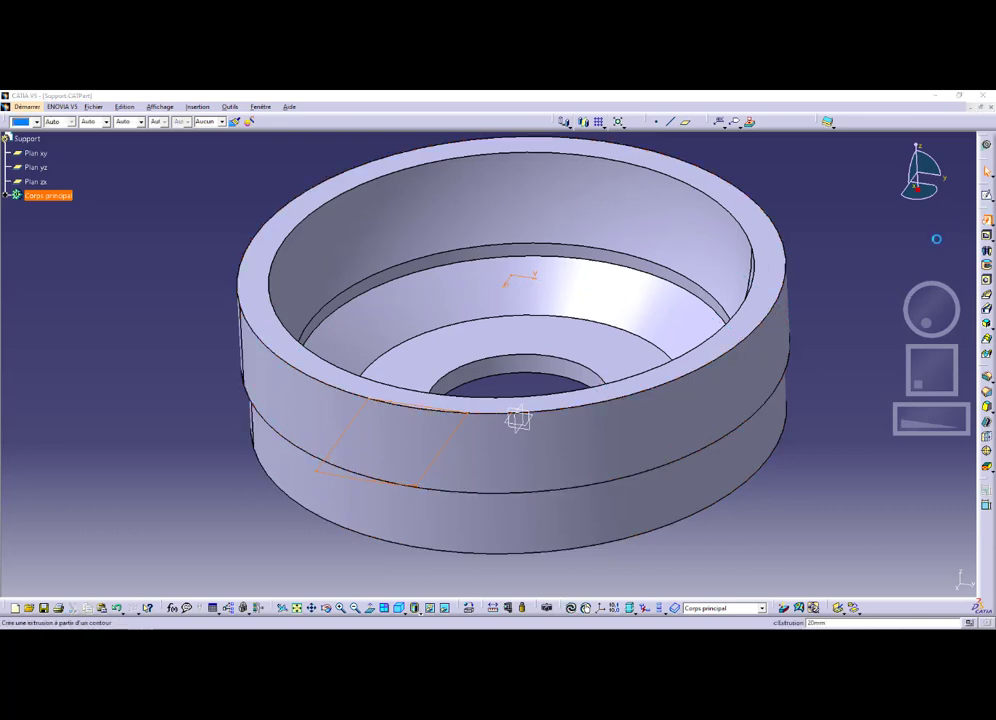
click(713, 375)
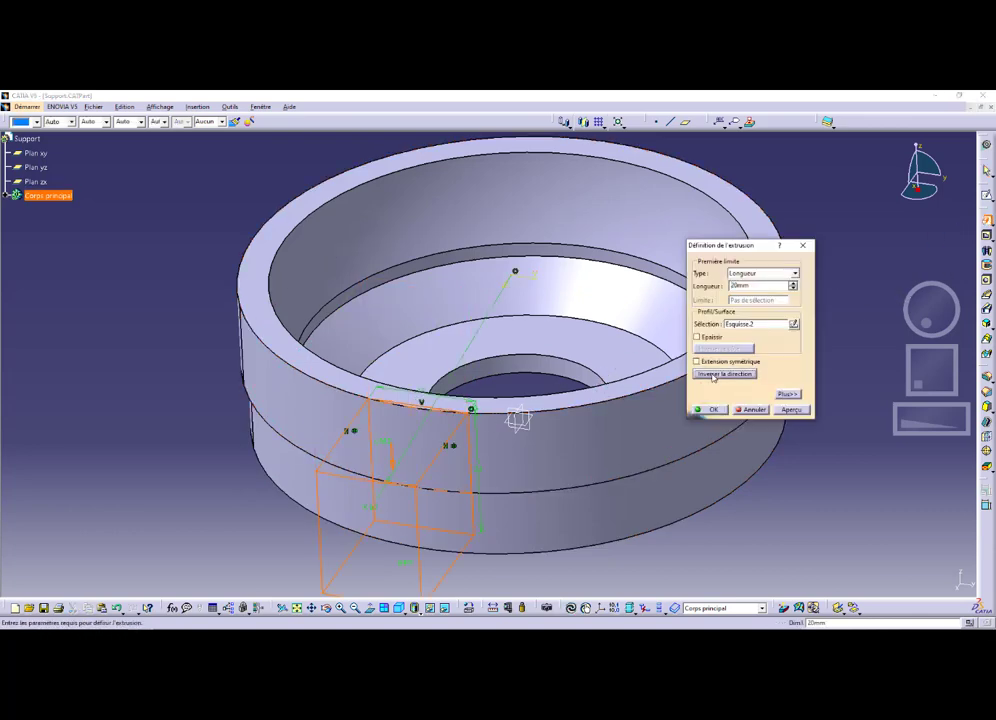
double_click(745, 286)
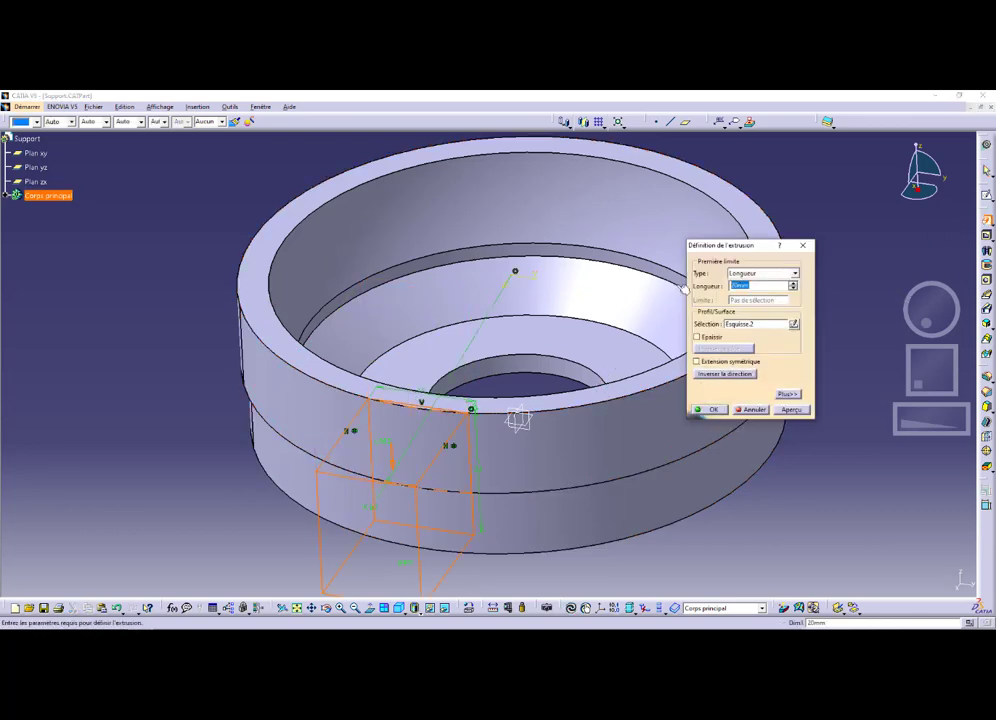
text(10)
click(707, 409)
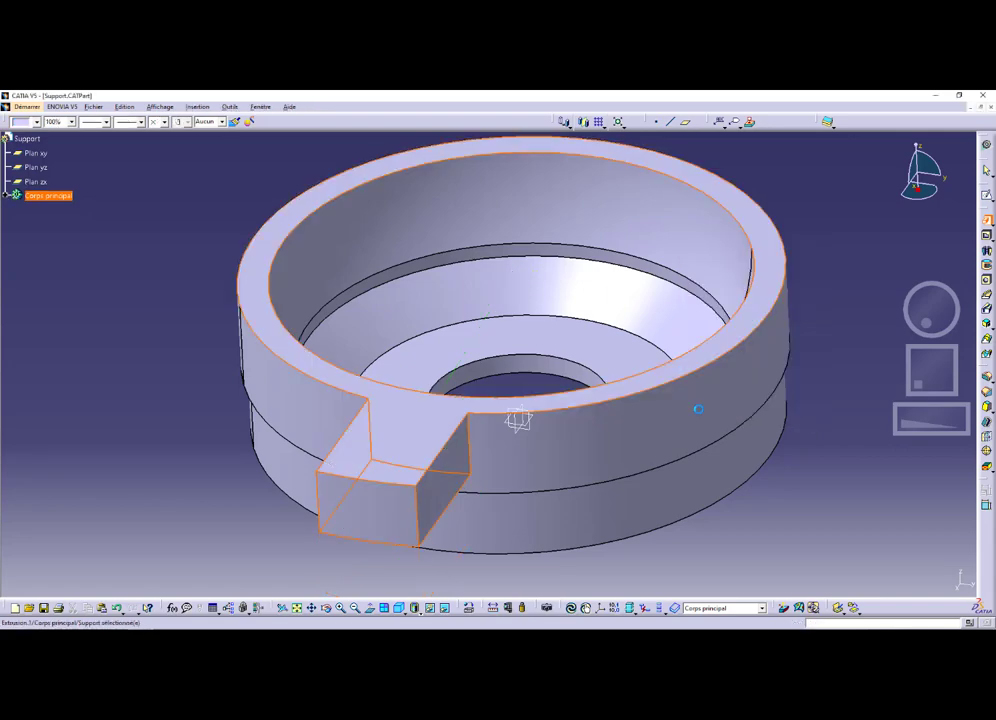
middle_drag(419, 487, 724, 389)
Read the instructions on page 142 of the exercise PDF and start a new sketch on Plan zx of the Support part
key(alt+Tab)
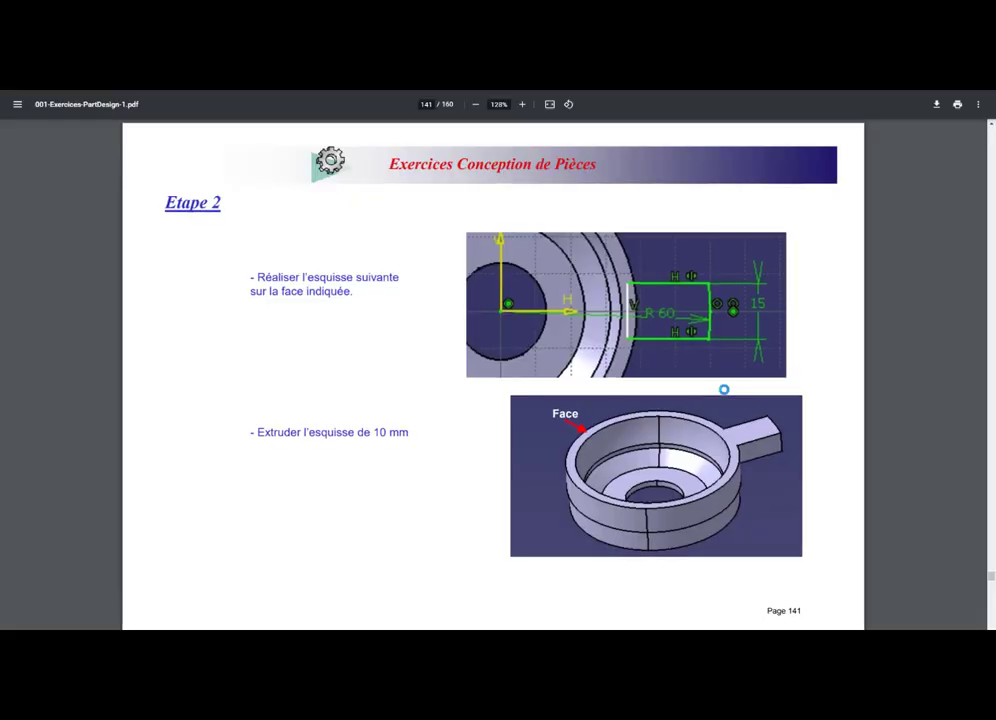
key(Right)
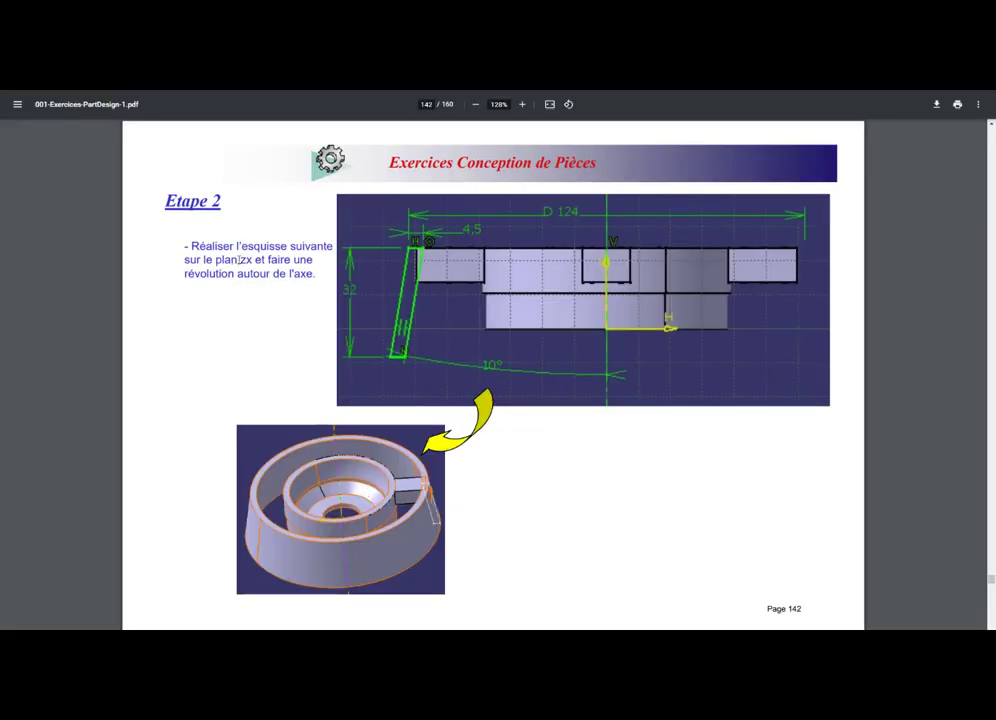
drag(232, 260, 252, 260)
click(250, 311)
key(alt+Tab)
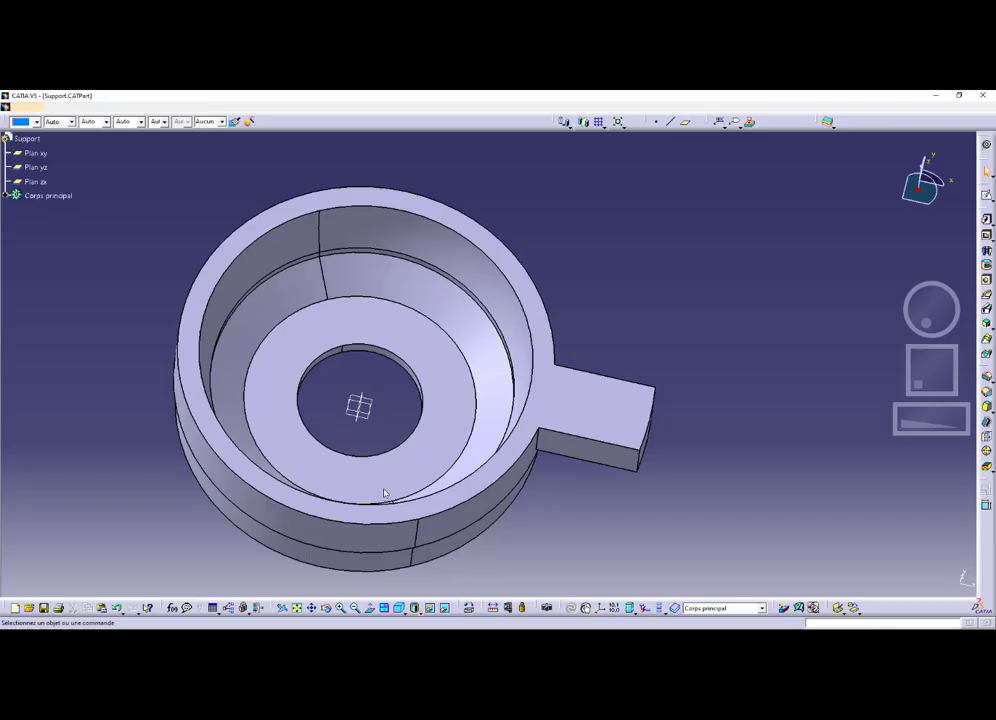
click(36, 181)
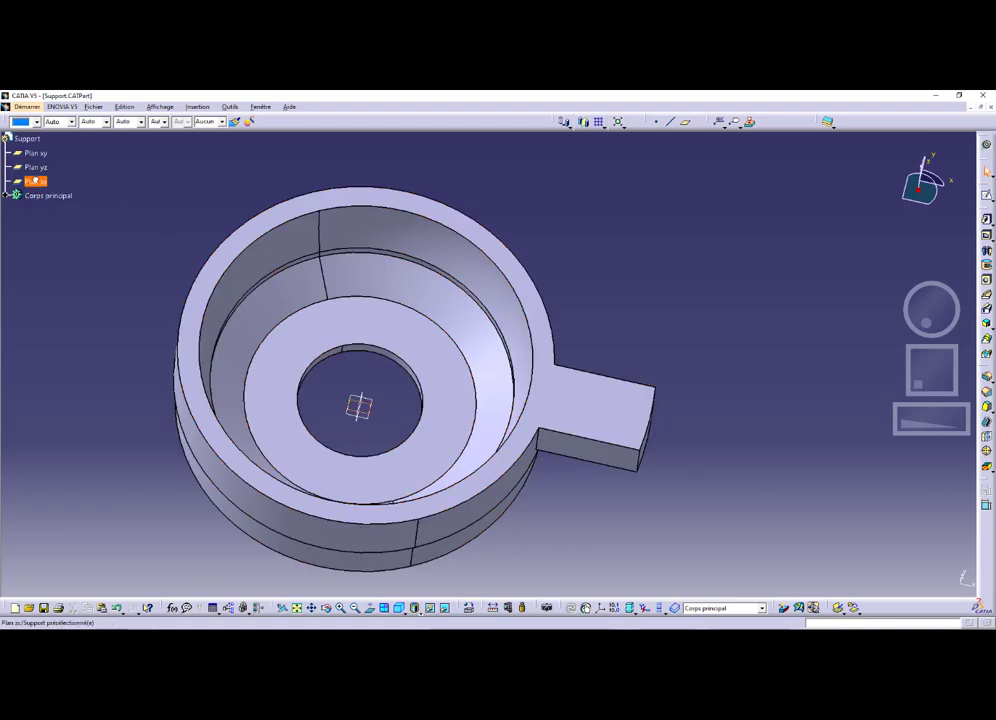
click(987, 197)
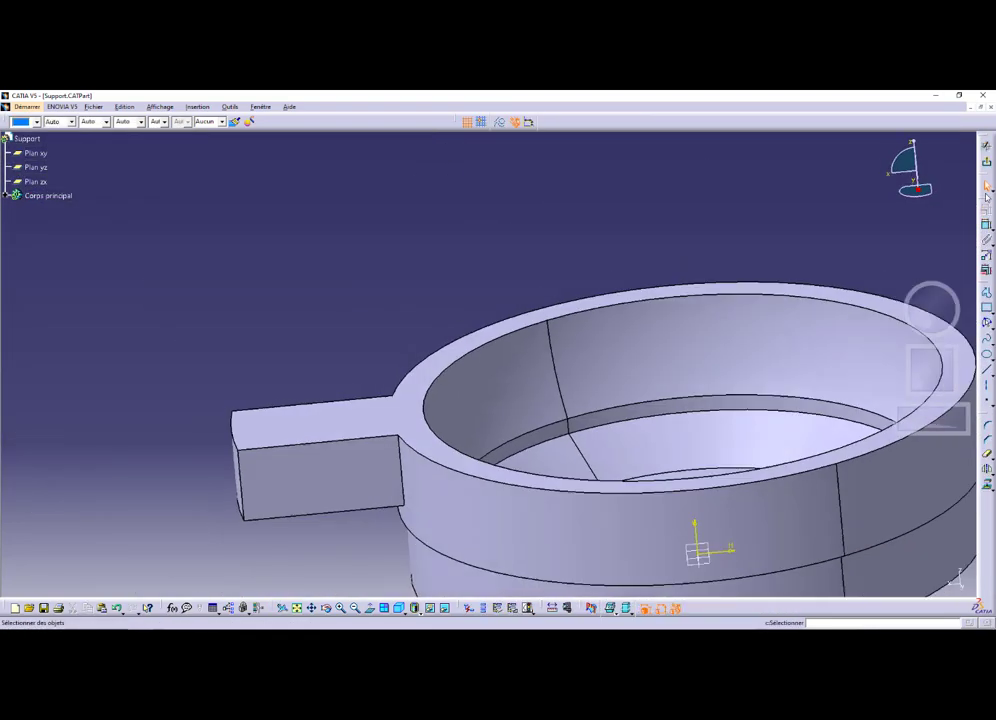
mouse_move(718, 387)
middle_down()
mouse_move(689, 322)
mouse_move(660, 317)
mouse_move(657, 296)
middle_up()
middle_drag(569, 331, 557, 322)
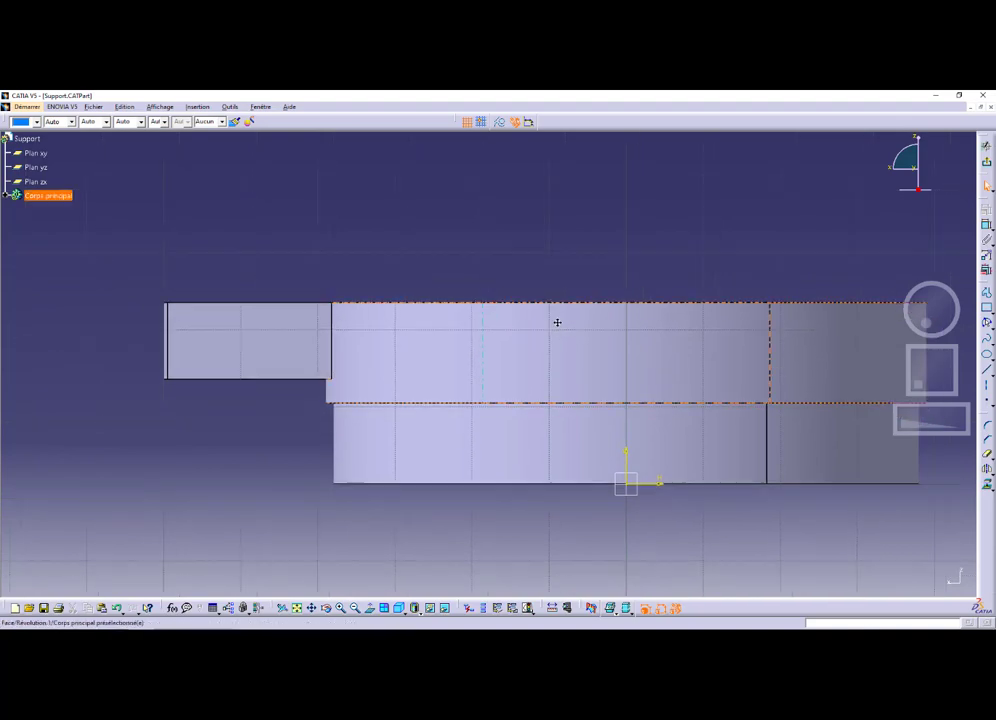
Following the PDF, sketch a slanted parallelogram about 5.3 mm thick across the arm's outer end, with horizontal short sides and its lower end leaning outward
key(alt+Tab)
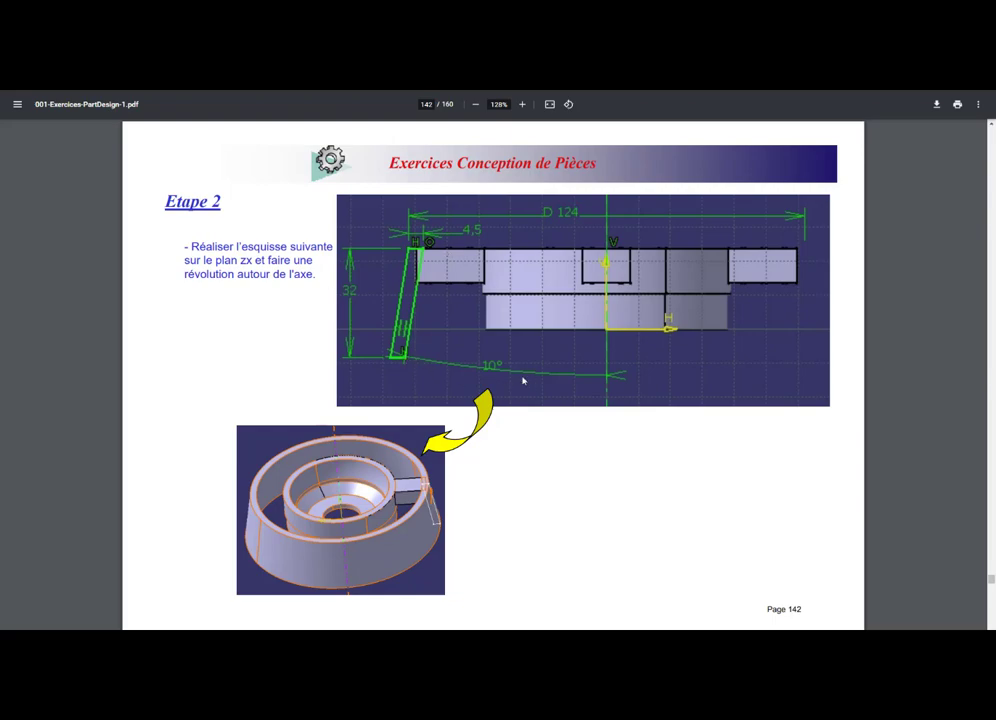
key(alt+Tab)
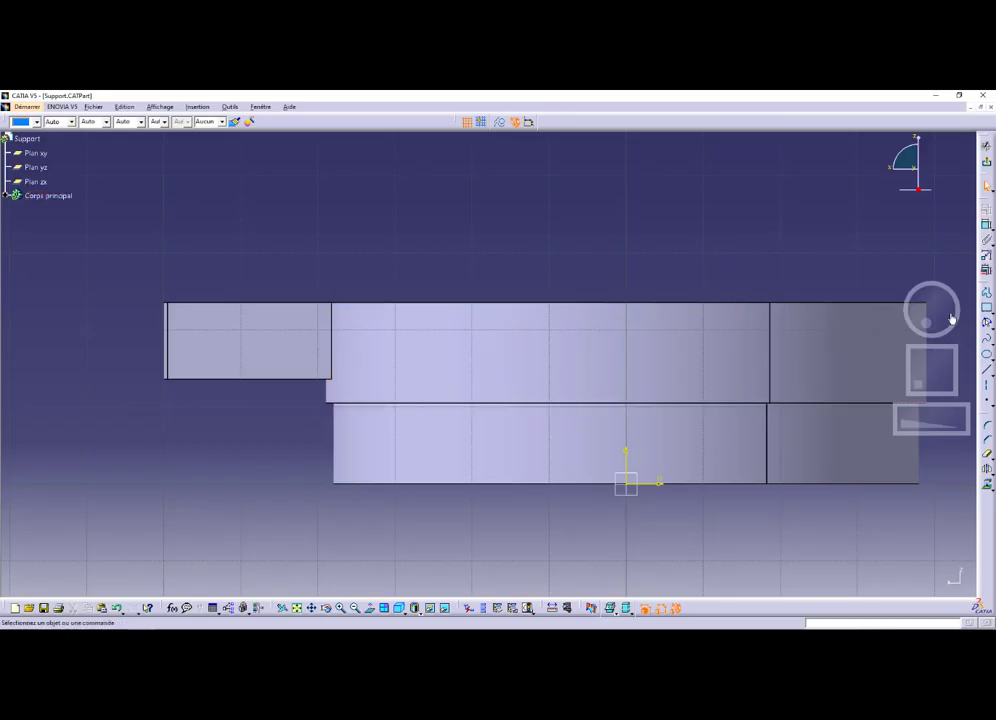
click(988, 320)
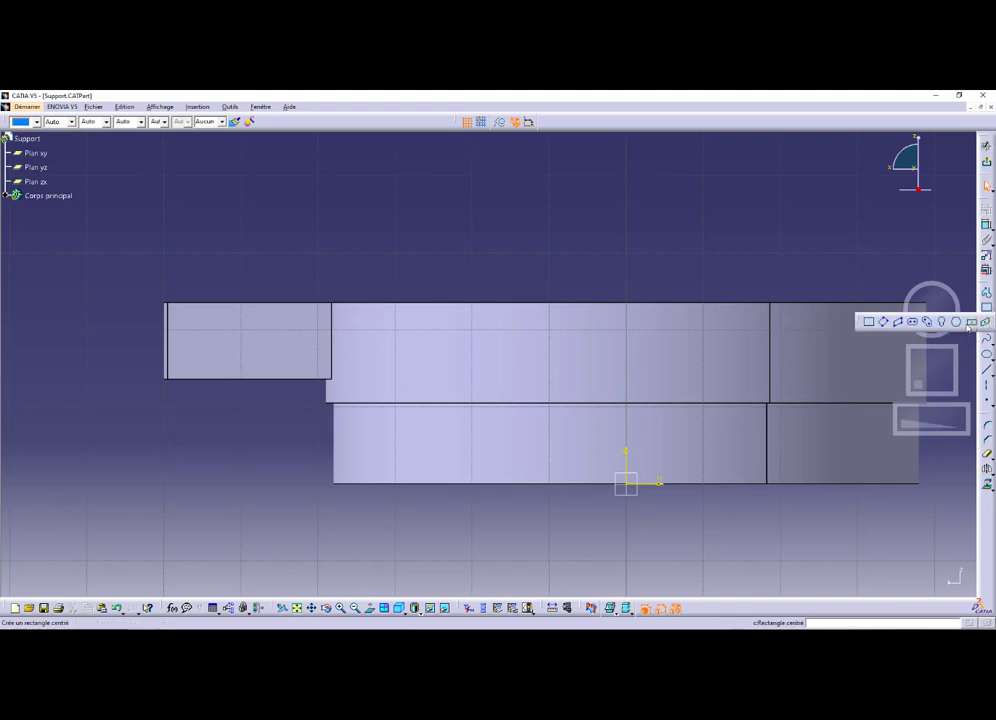
click(899, 324)
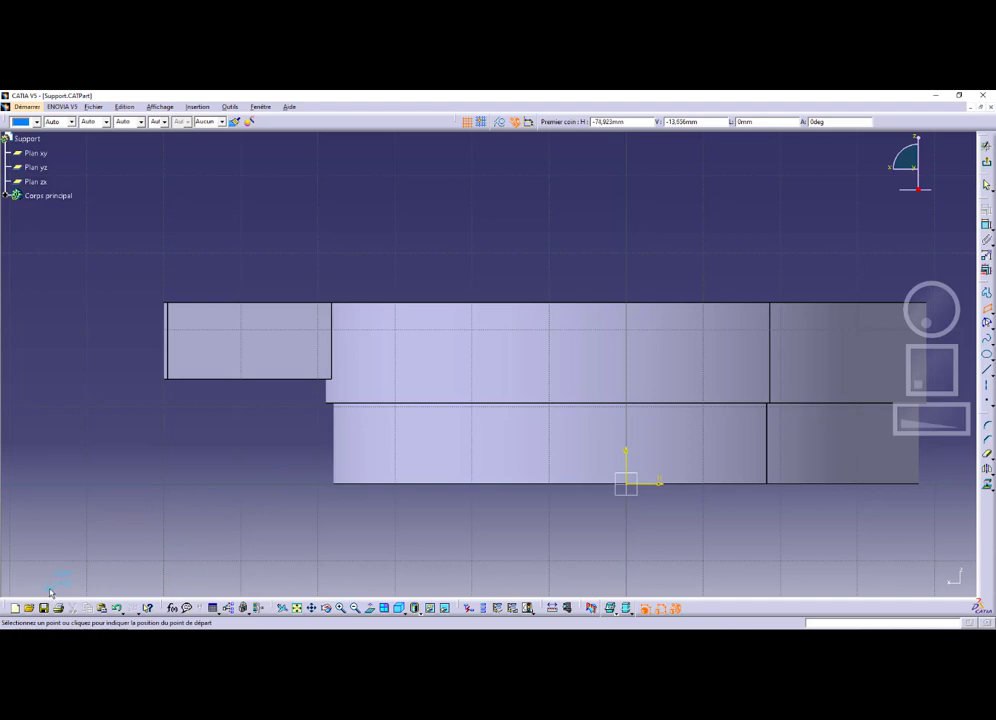
click(178, 297)
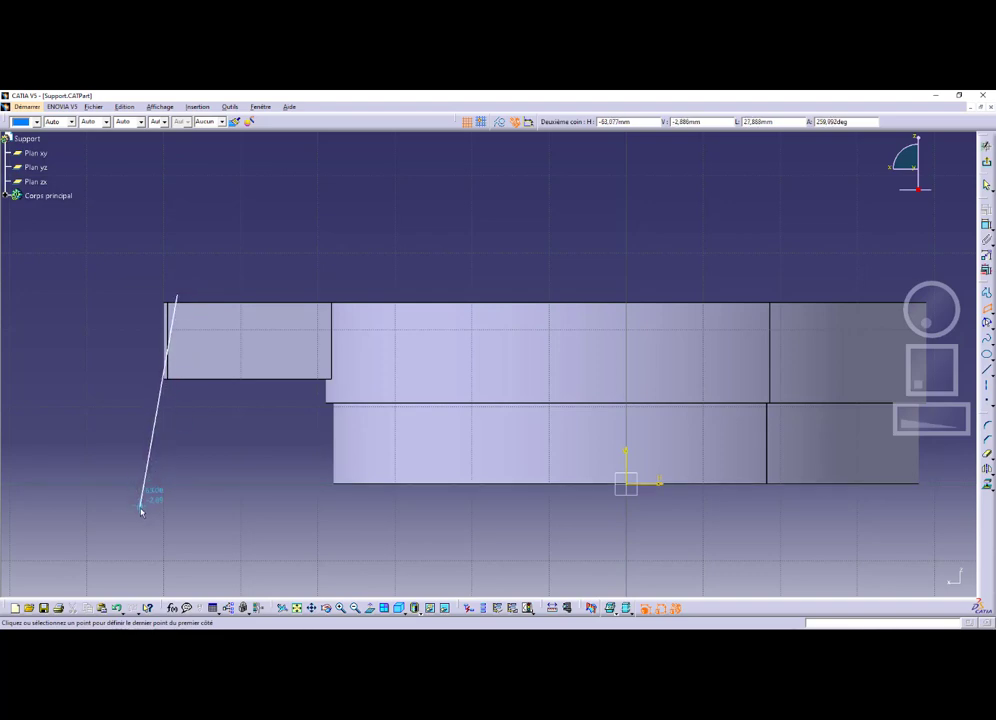
key(alt+Tab)
key(alt+Tab)
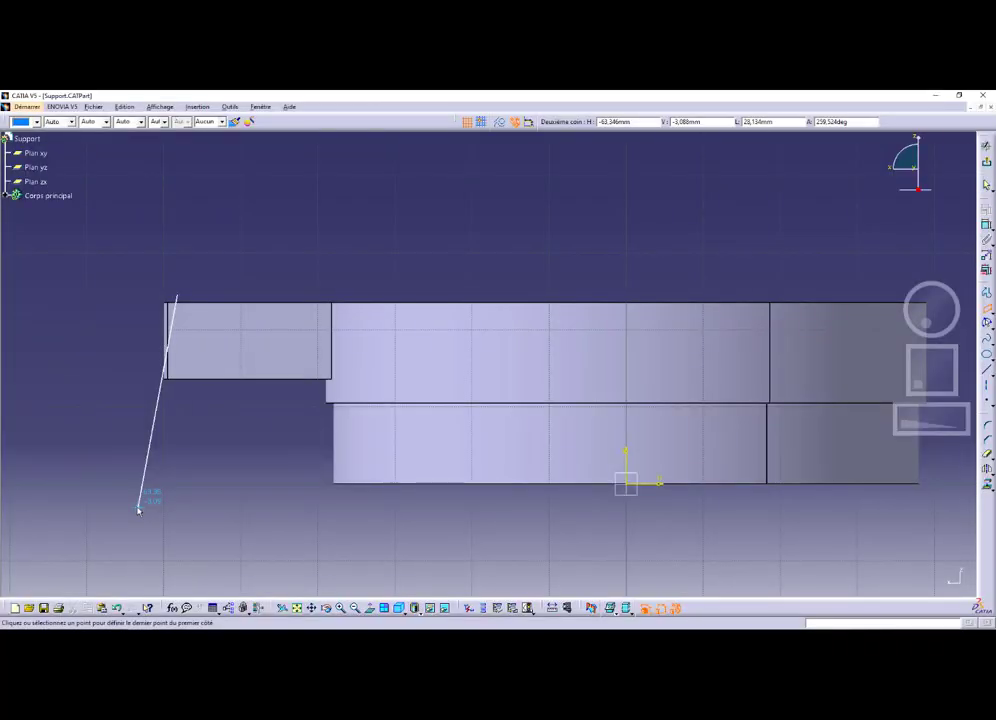
click(133, 517)
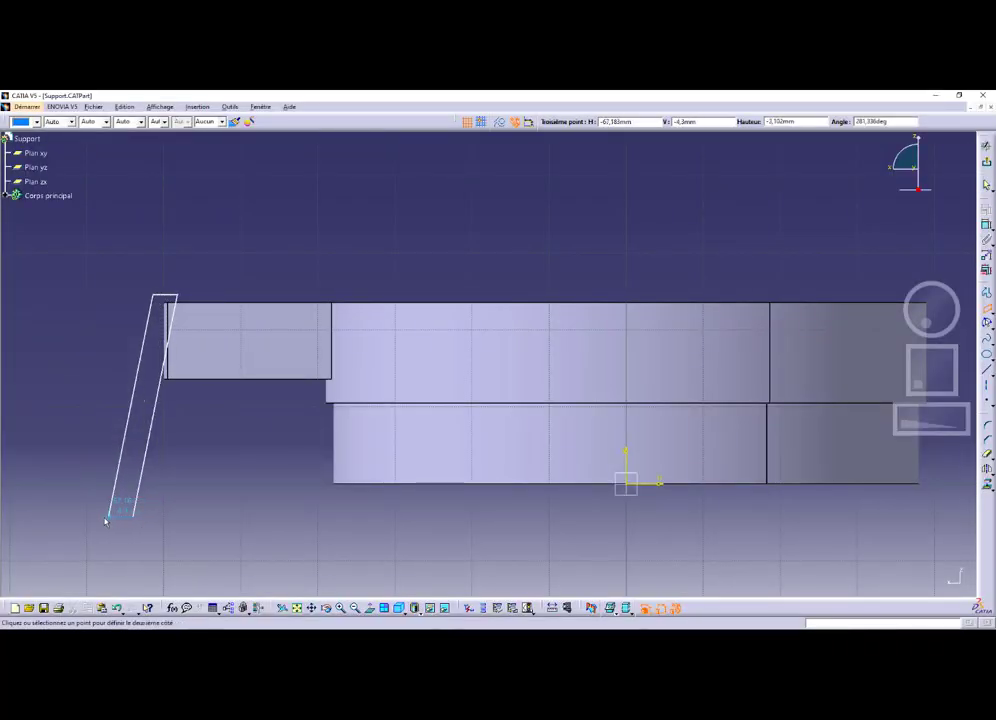
click(93, 516)
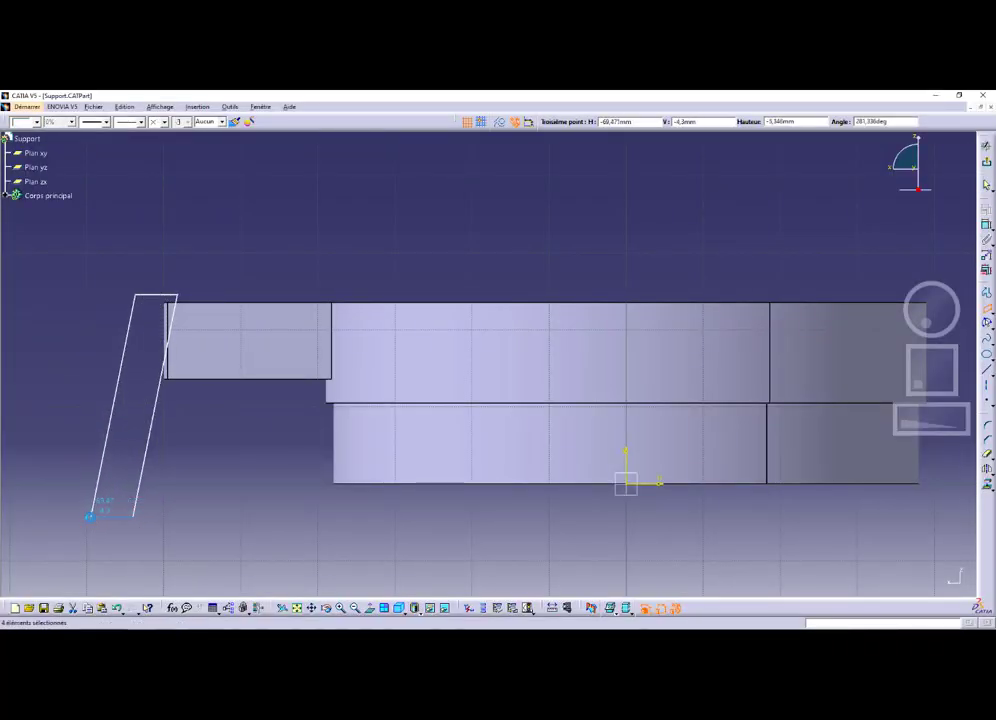
click(337, 228)
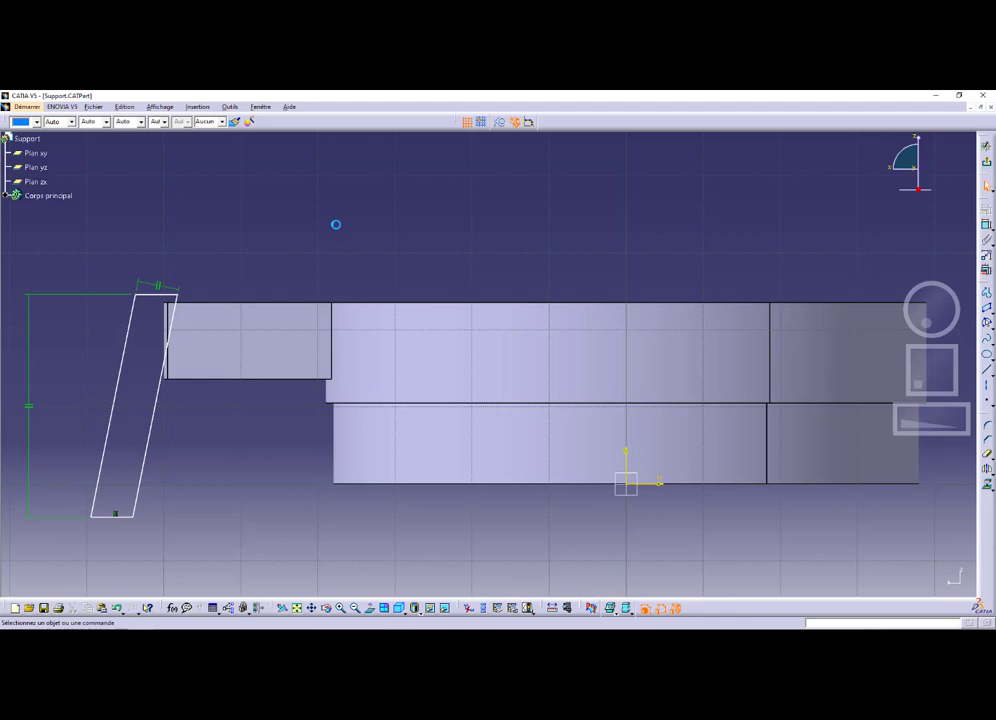
Make the slanted profile's upper short side coincident with the arm's top edge
click(256, 307)
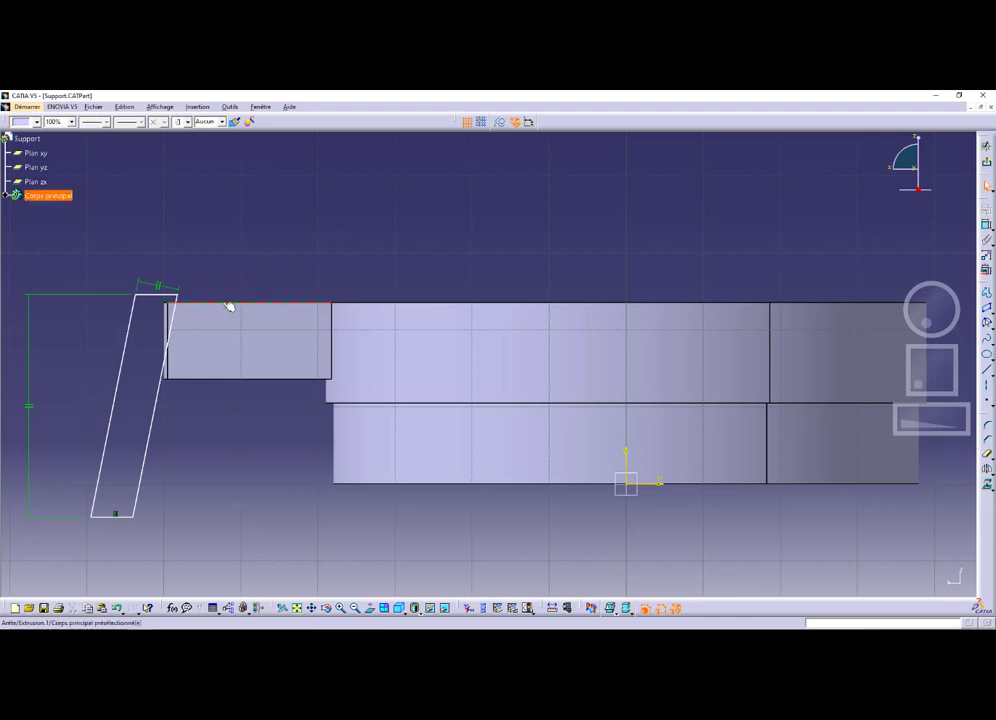
ctrl+click(160, 295)
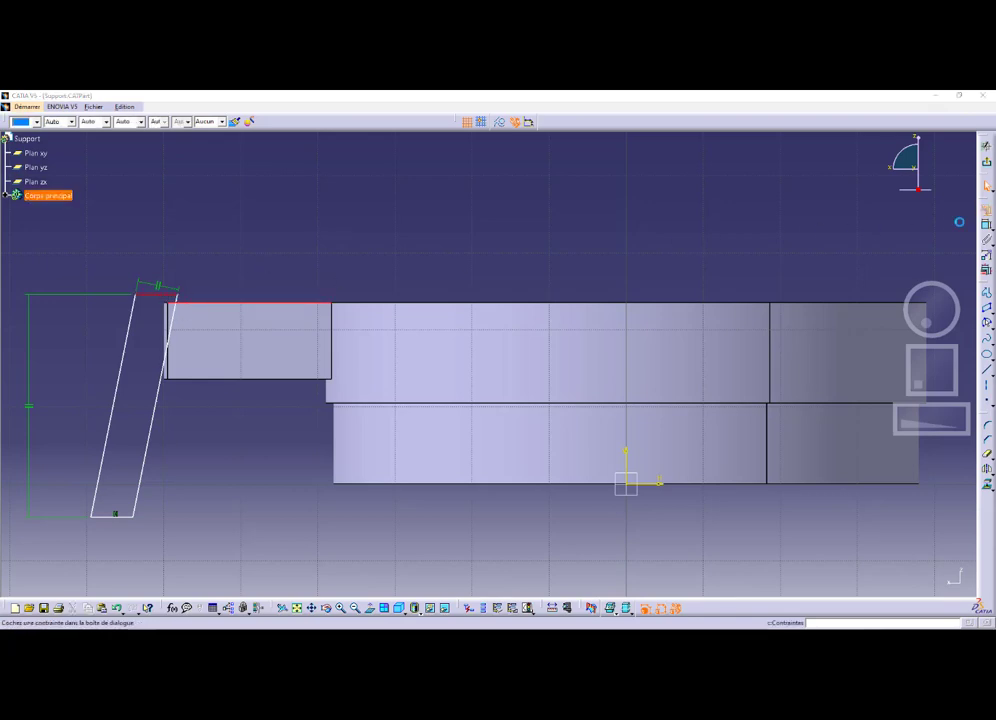
click(986, 224)
click(912, 481)
click(908, 581)
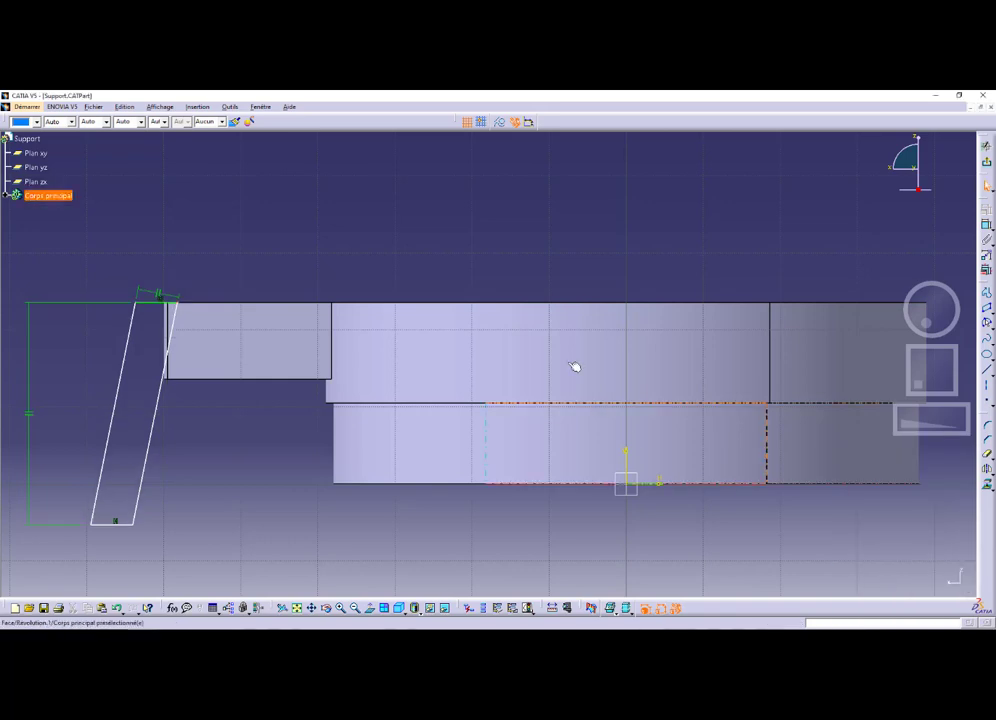
Check the exercise PDF and constrain the angle between the vertical sketch axis and the profile's inner slanted side to 10 degrees
middle_drag(220, 433, 251, 413)
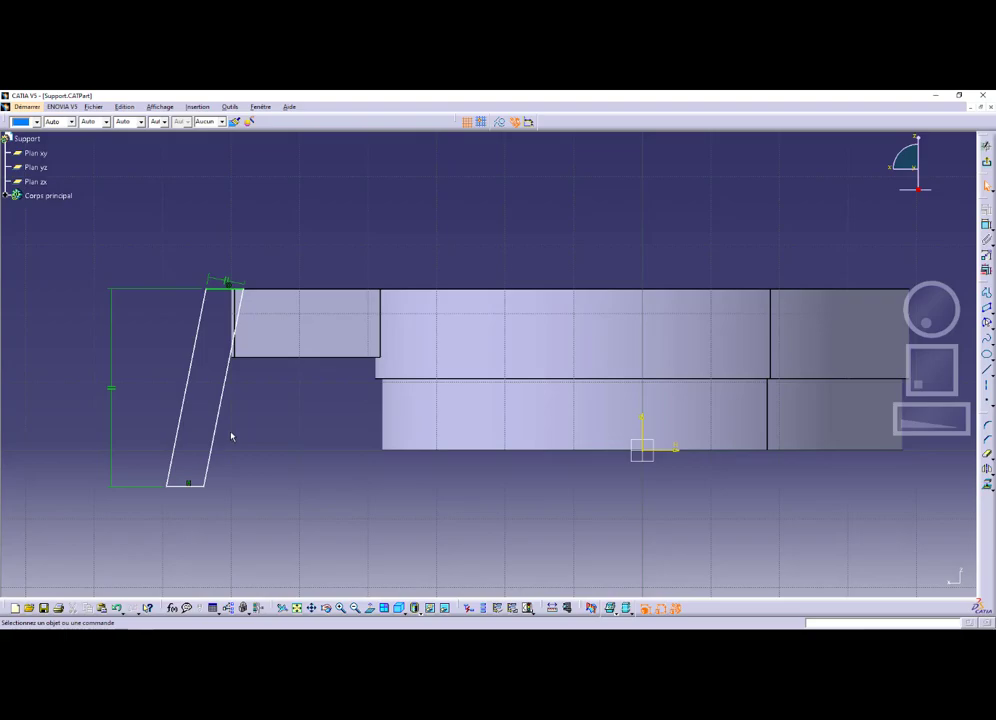
key(alt+Tab)
key(alt+Tab)
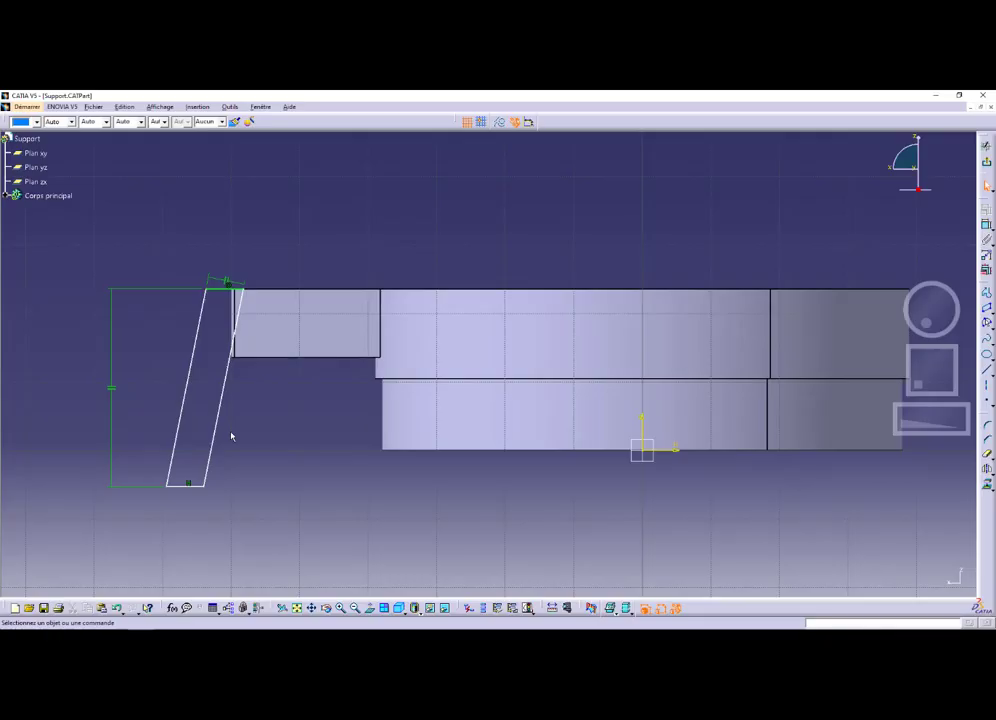
click(643, 428)
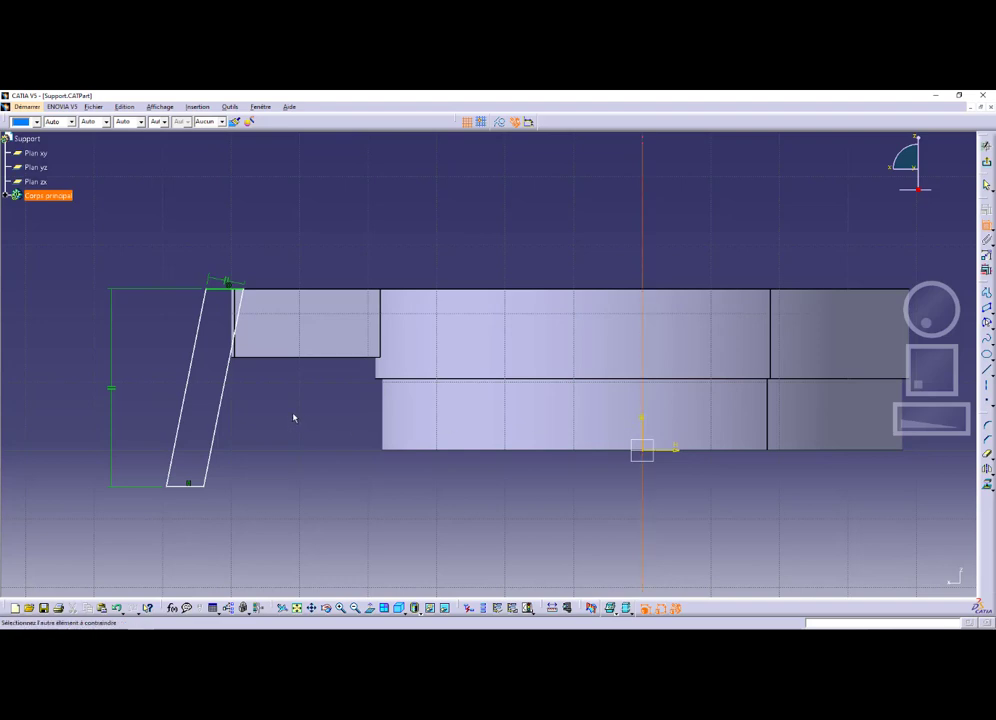
click(226, 413)
double_click(390, 517)
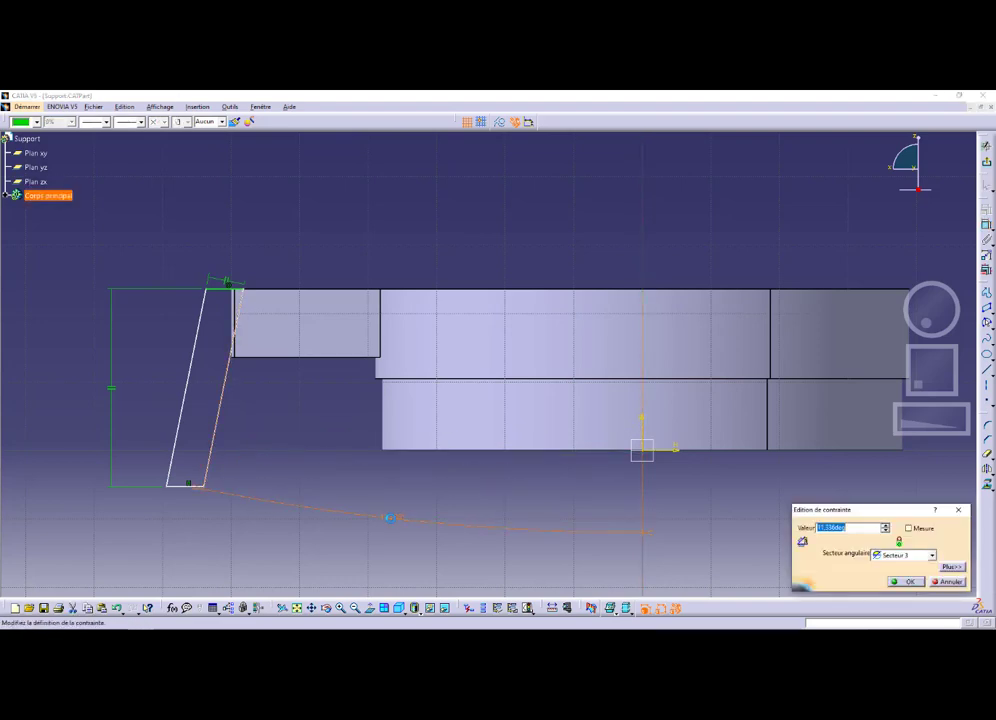
text(0)
key(Return)
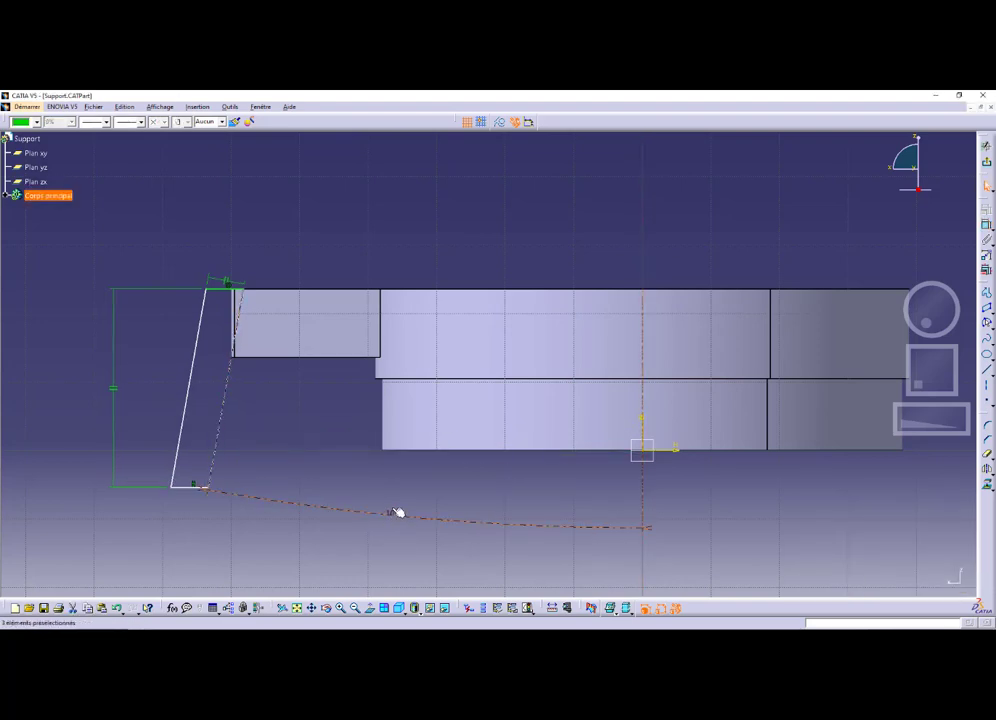
Check the exercise PDF and dimension the slanted profile's vertical height at 32 mm
key(alt+Tab)
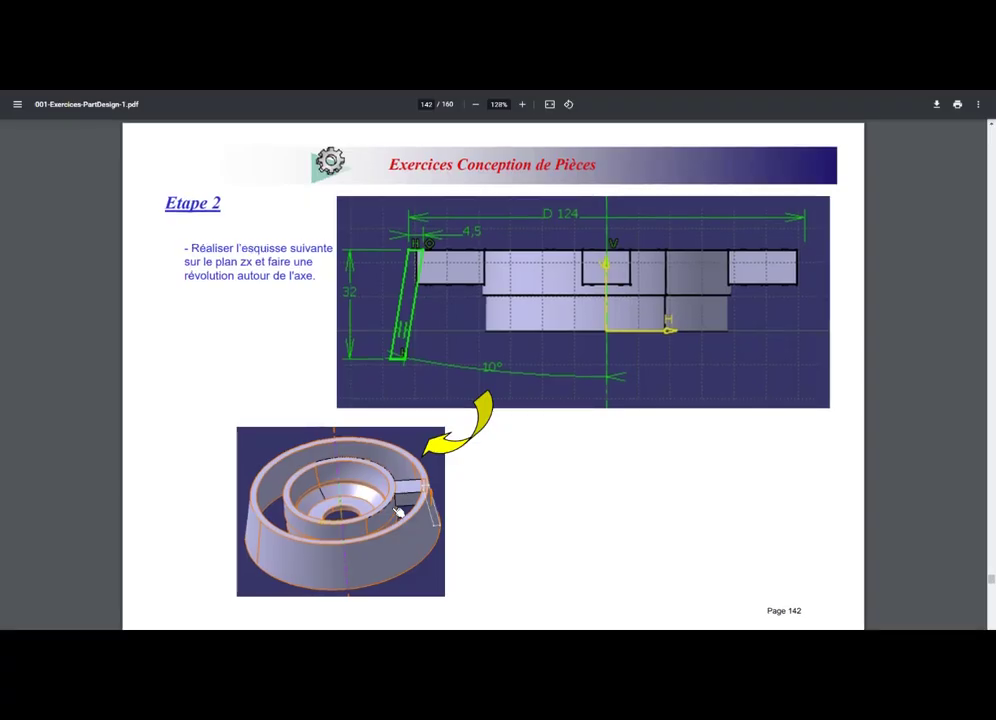
key(alt+Tab)
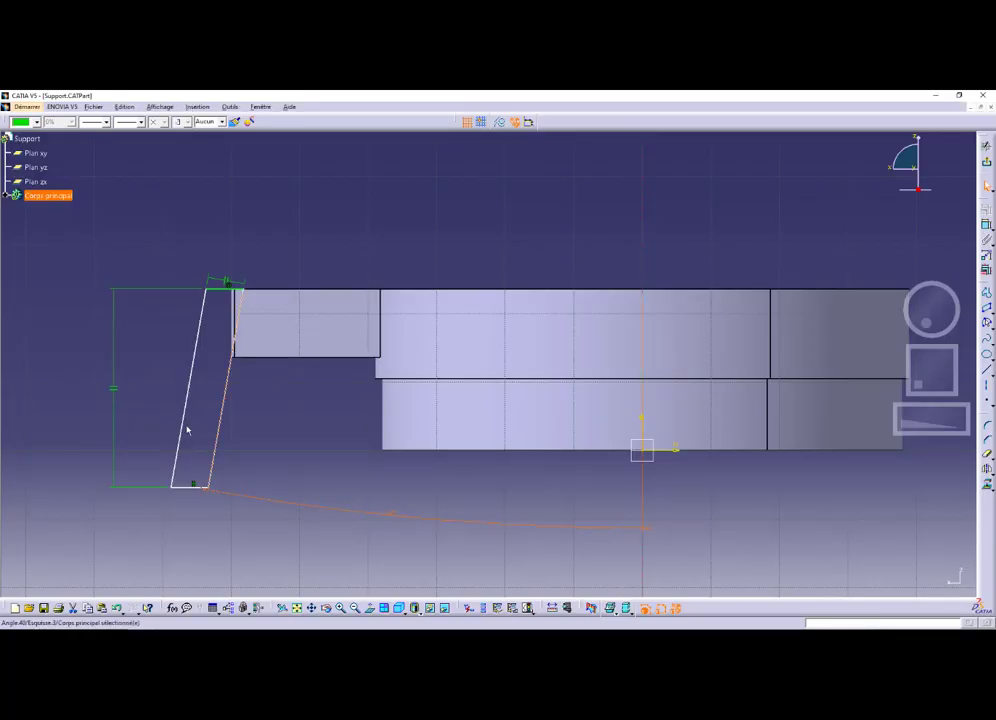
click(987, 226)
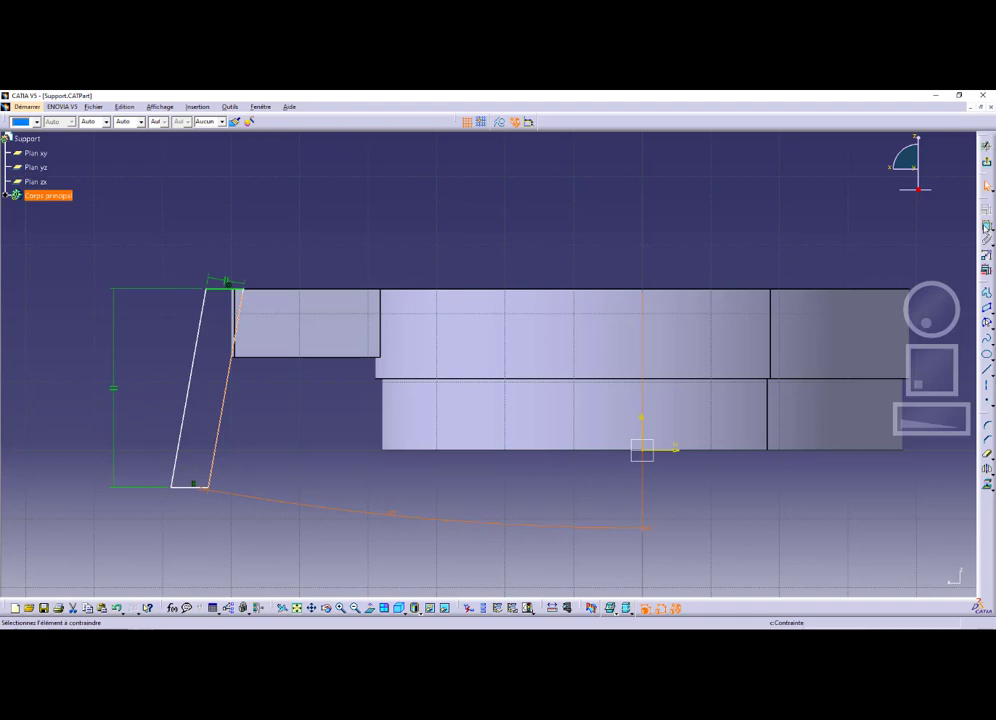
click(226, 290)
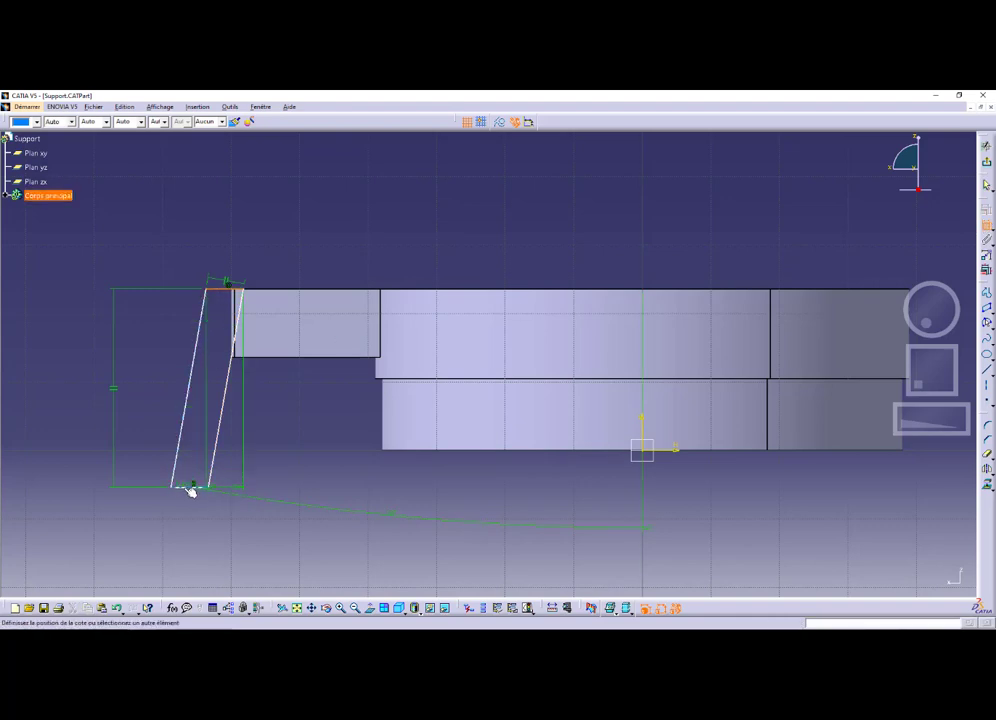
click(89, 431)
double_click(85, 430)
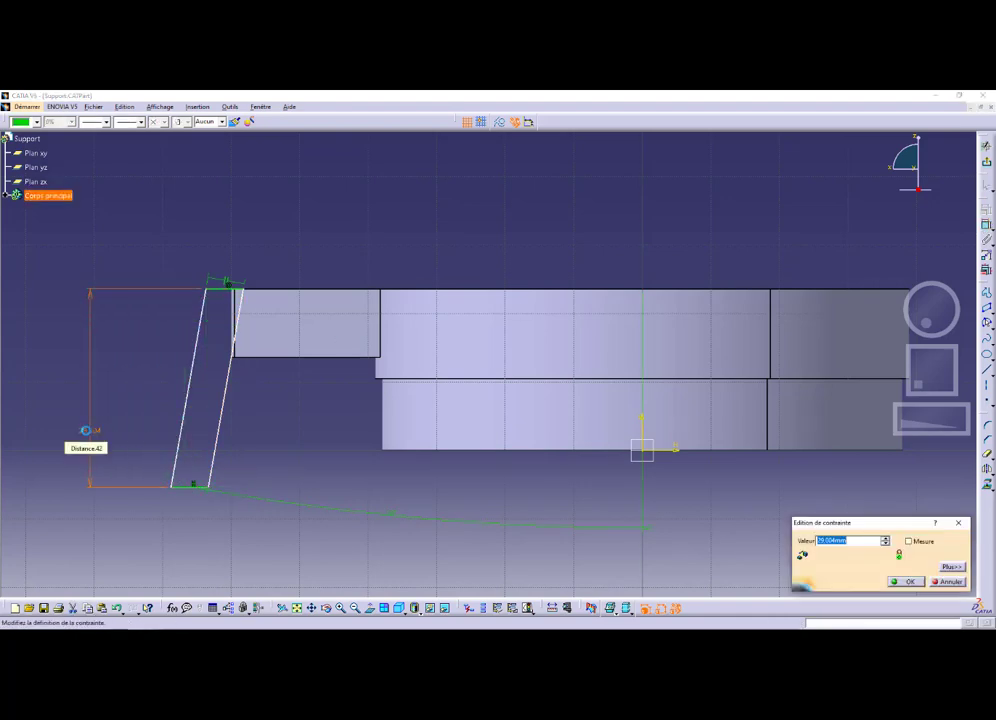
text(32)
key(Return)
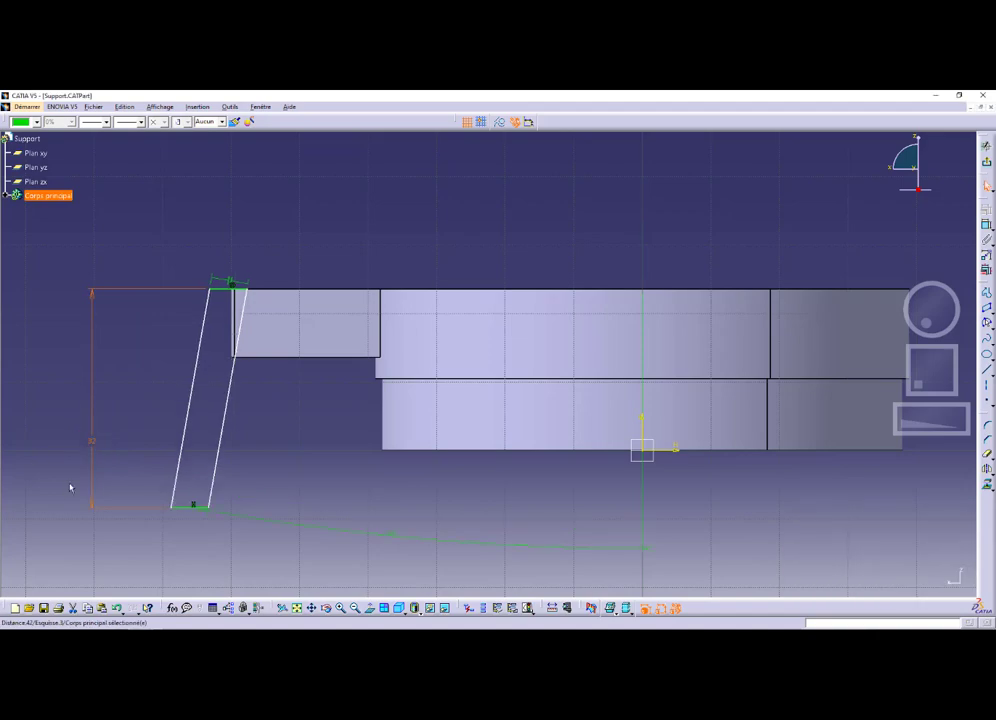
Following the exercise PDF, dimension the profile's upper short side at 4.5 mm and consult the PDF for the remaining dimension
key(alt+Tab)
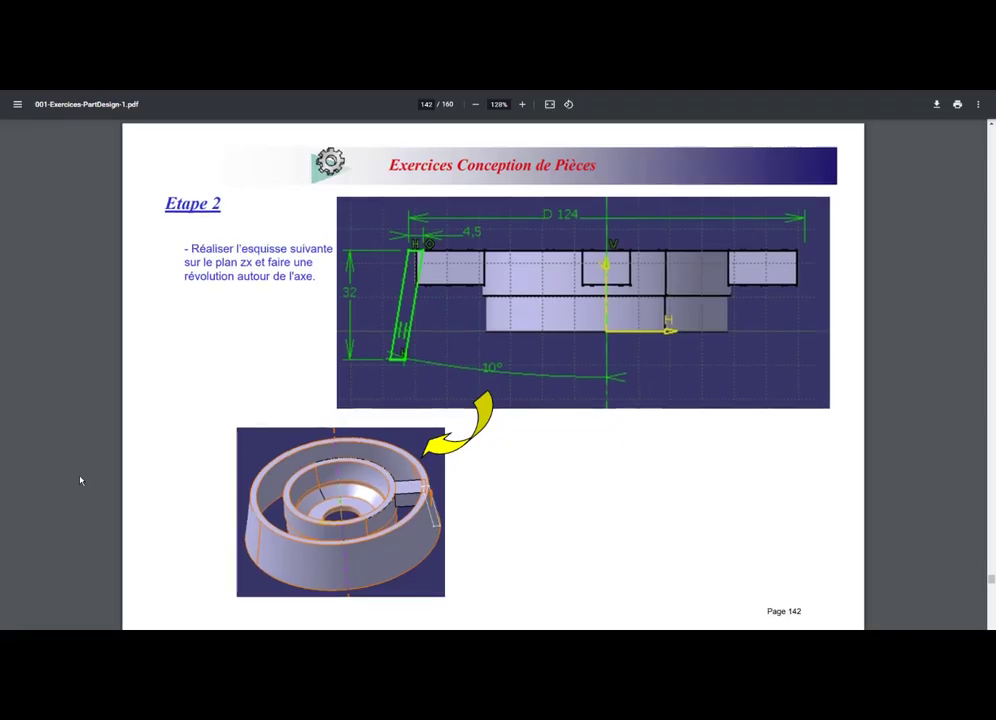
key(alt+Tab)
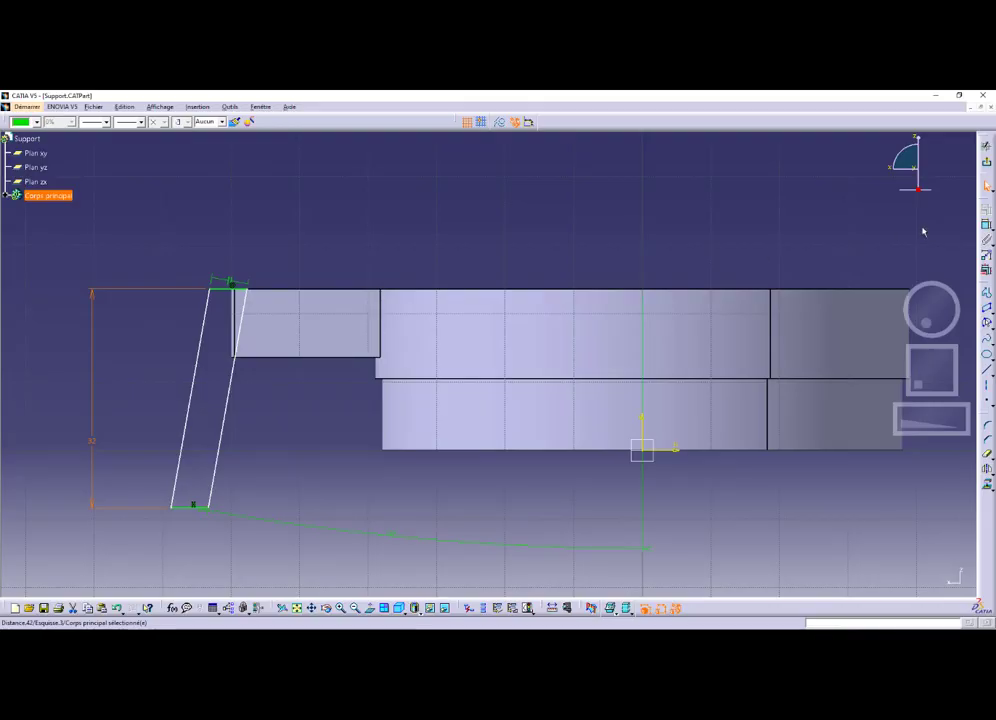
click(224, 289)
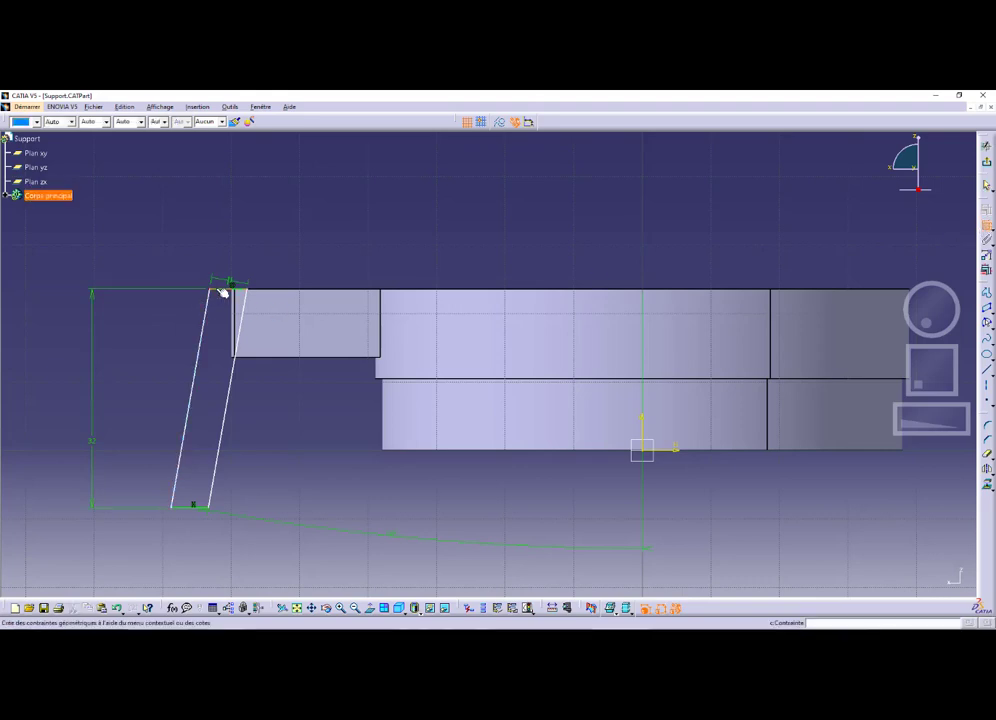
double_click(217, 219)
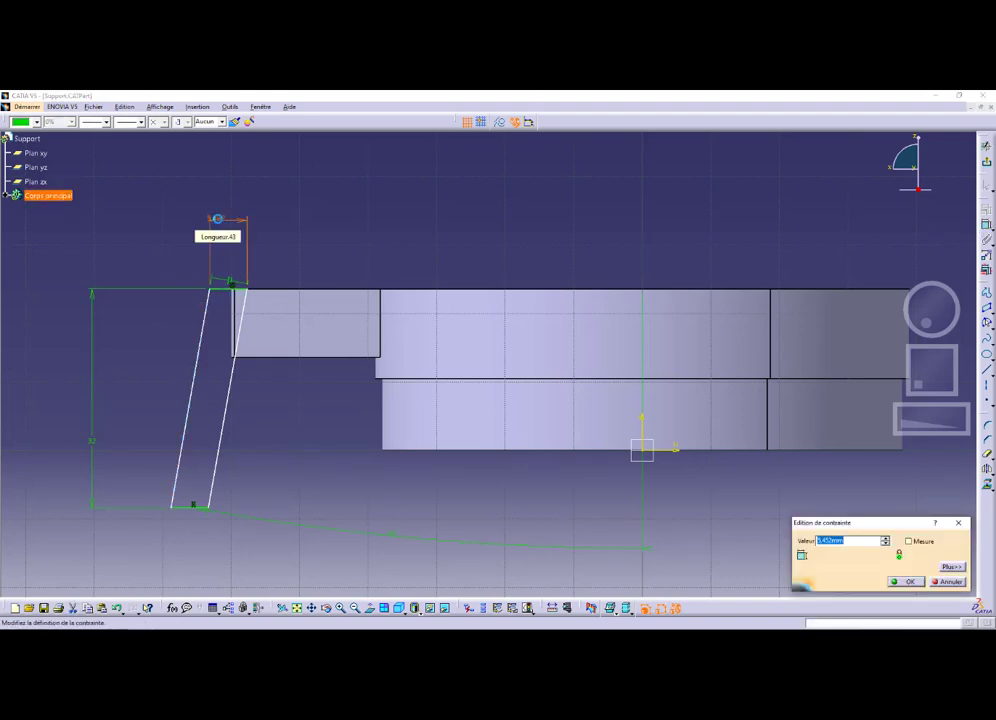
text(4,5)
key(Return)
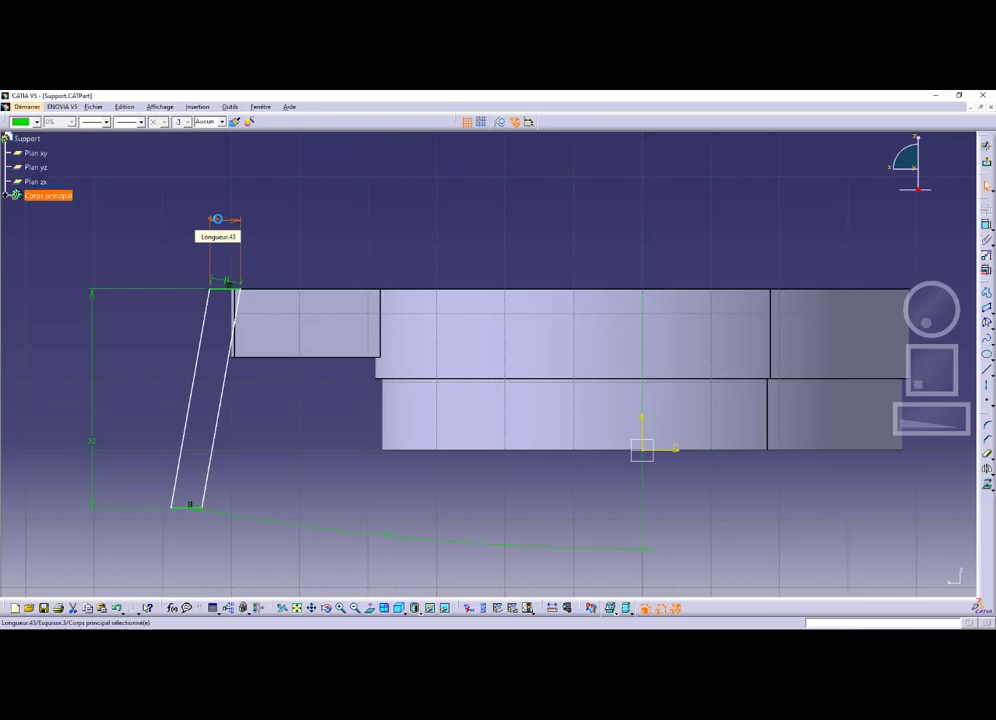
key(alt+Tab)
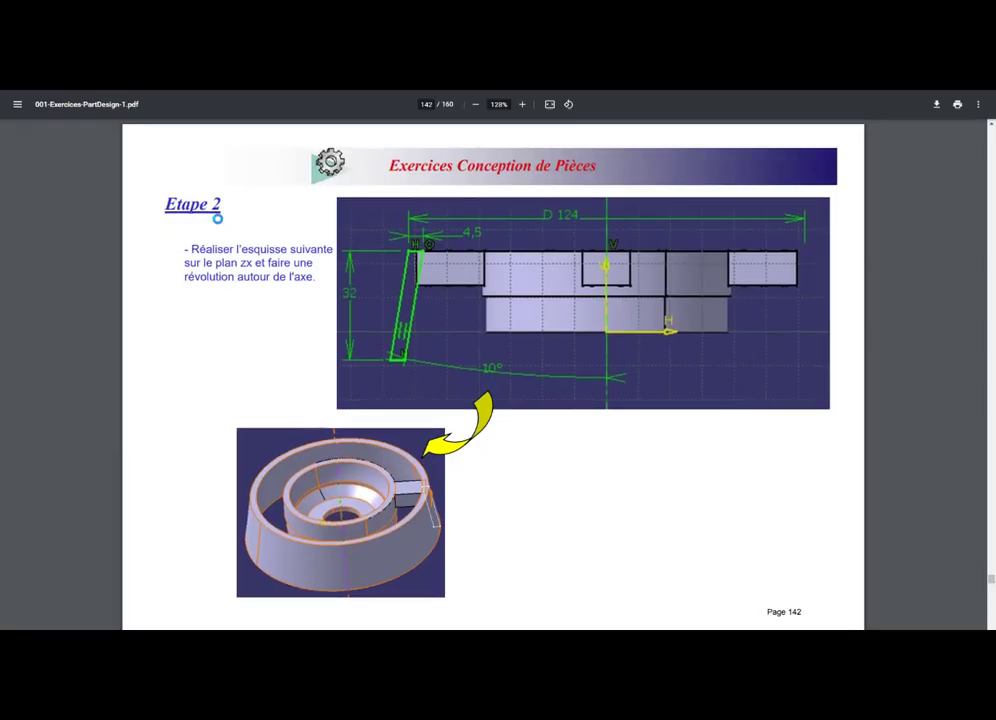
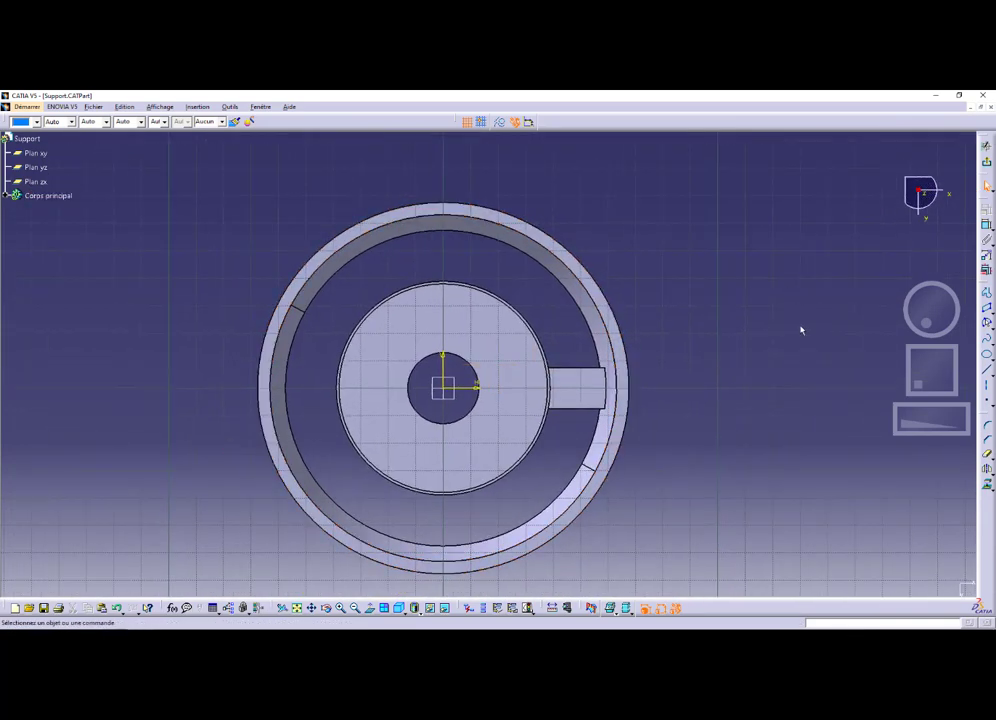
Consult page 143 of the exercise PDF and project the inner circular edge of the outer ring's end face into the sketch
key(alt+Tab)
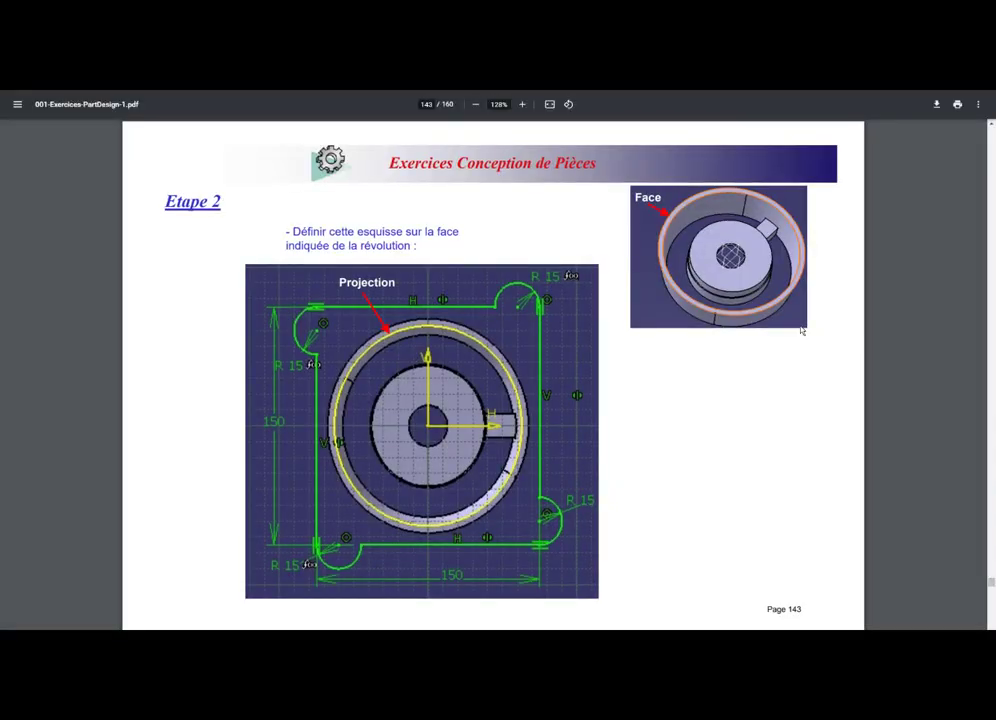
key(alt+Tab)
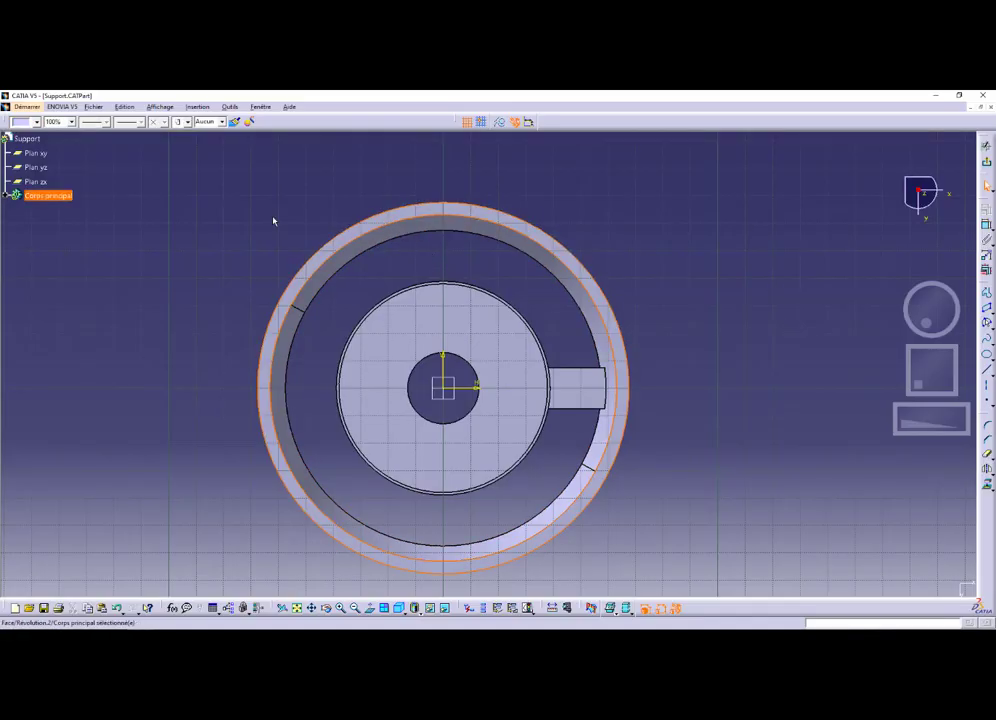
click(351, 249)
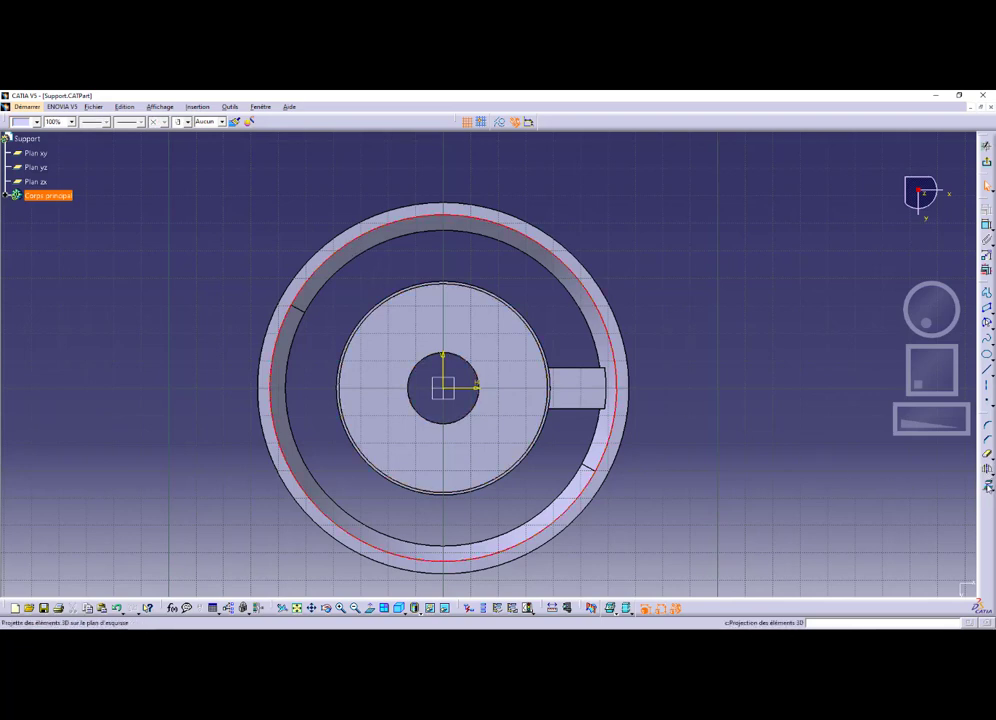
click(988, 487)
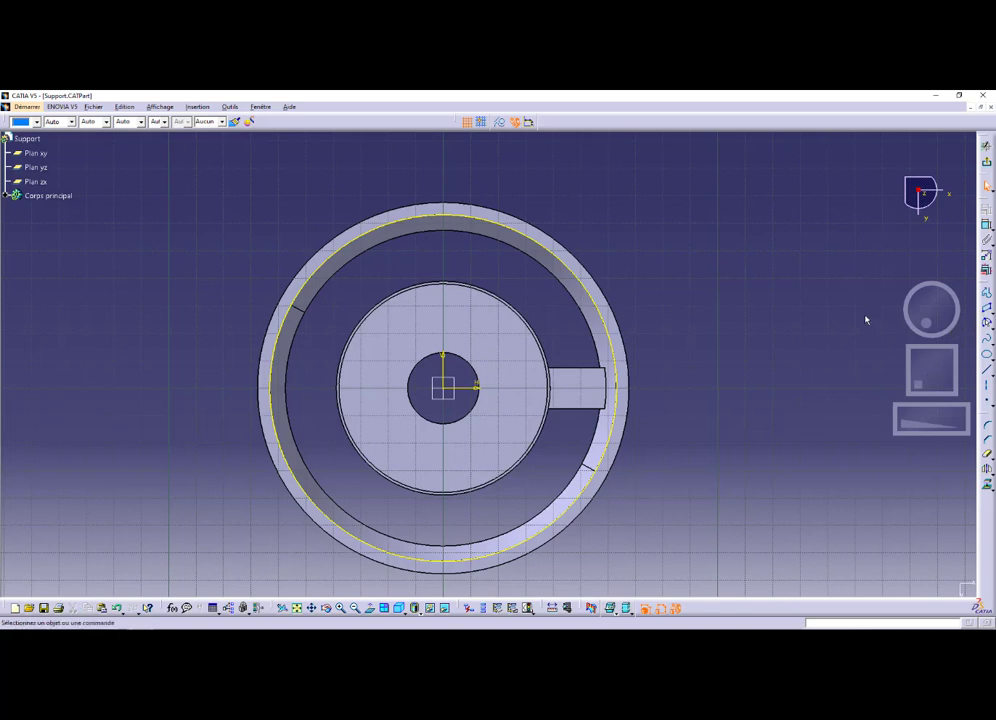
Sketch a centred rectangle about 170.5 mm wide and 170.8 mm high around the ring, centred on the sketch origin
click(989, 314)
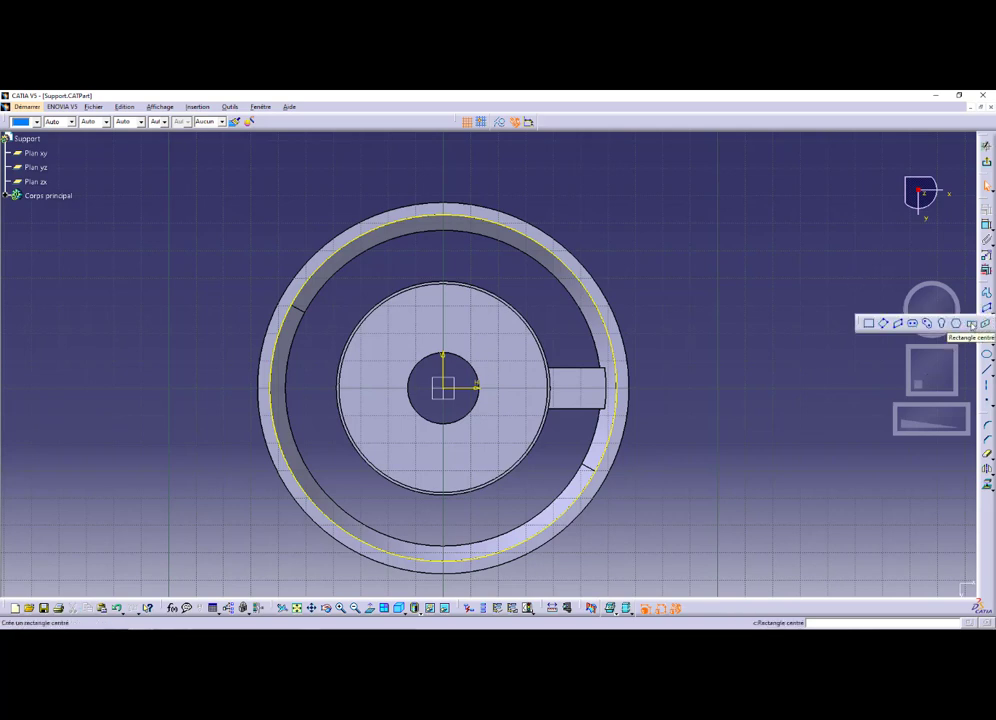
click(970, 323)
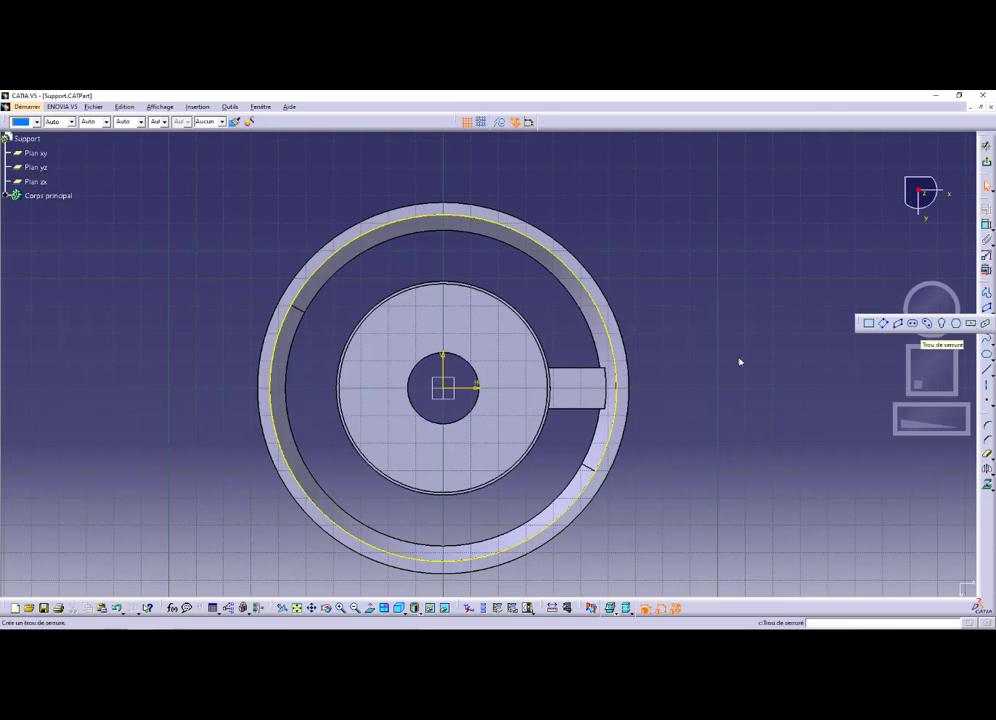
click(449, 392)
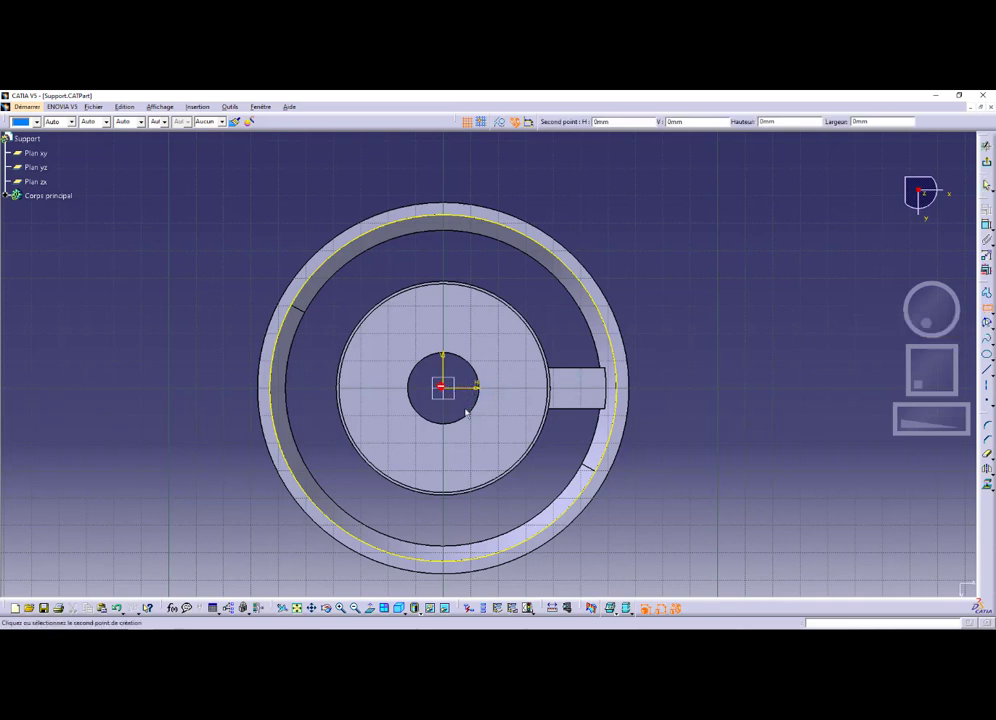
middle_drag(629, 563, 622, 578)
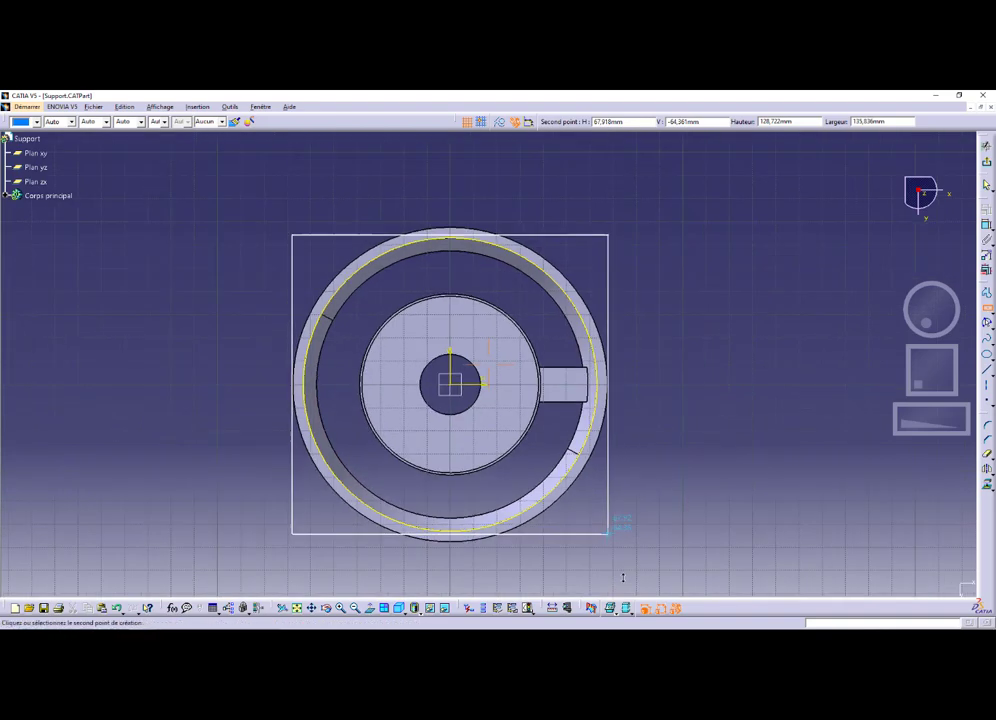
click(649, 584)
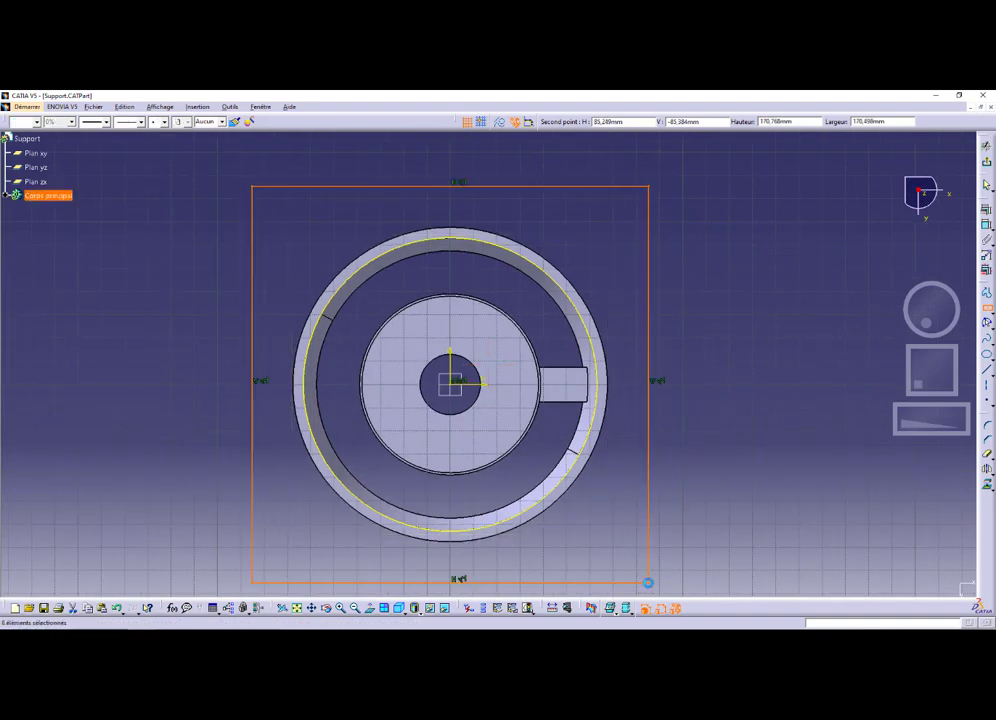
click(760, 344)
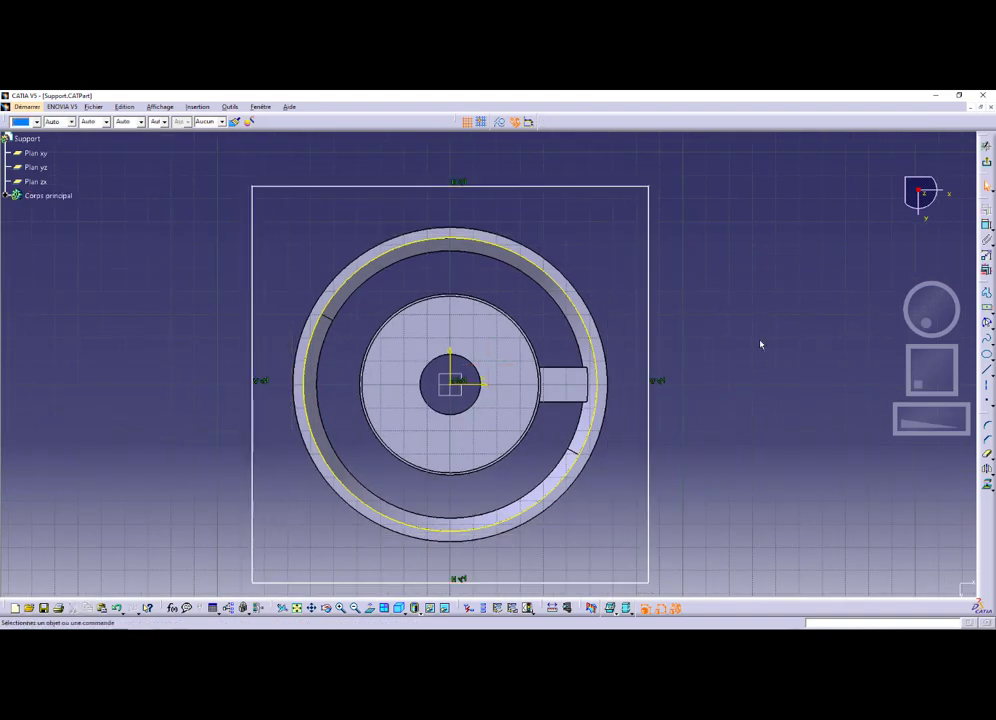
Dimension the distance between the rectangle's two horizontal sides and set it to 150 mm
click(986, 226)
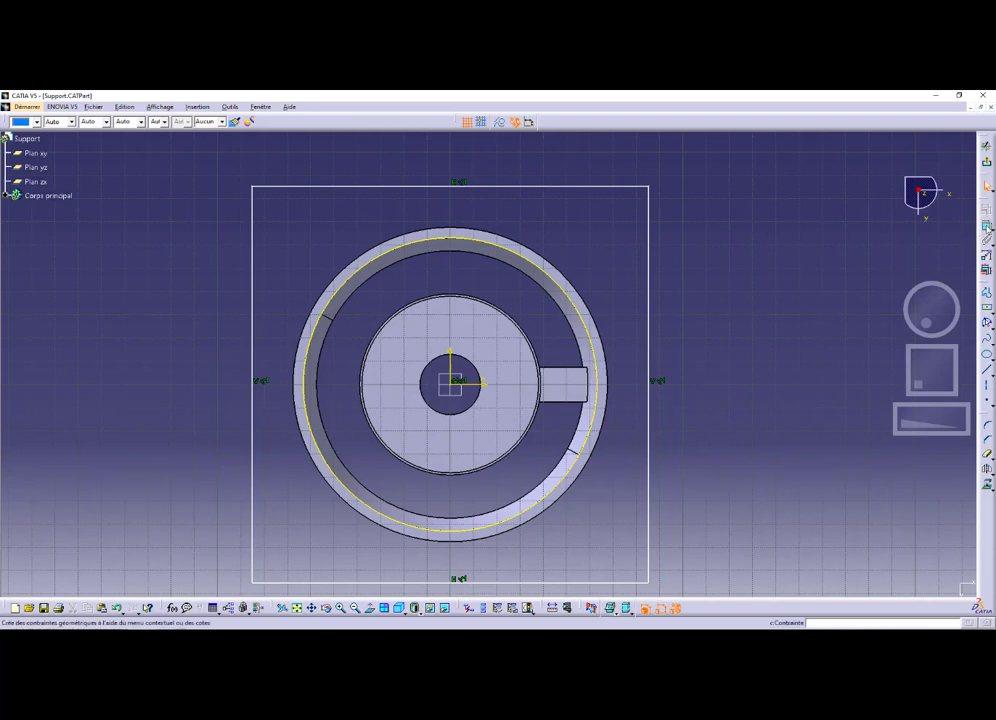
click(477, 188)
click(510, 581)
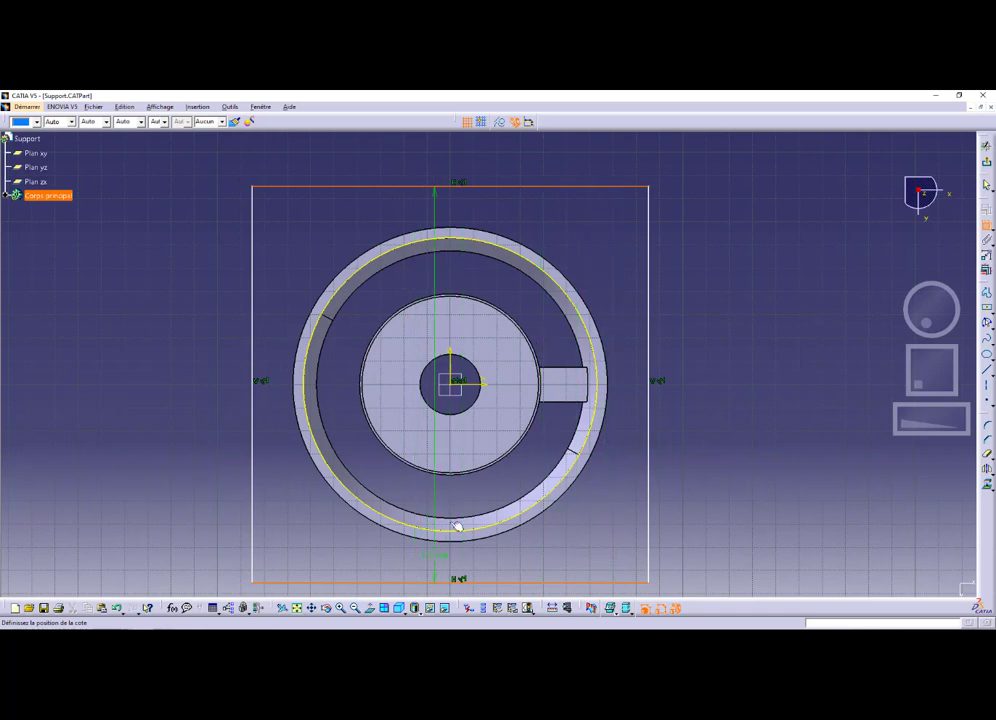
click(460, 157)
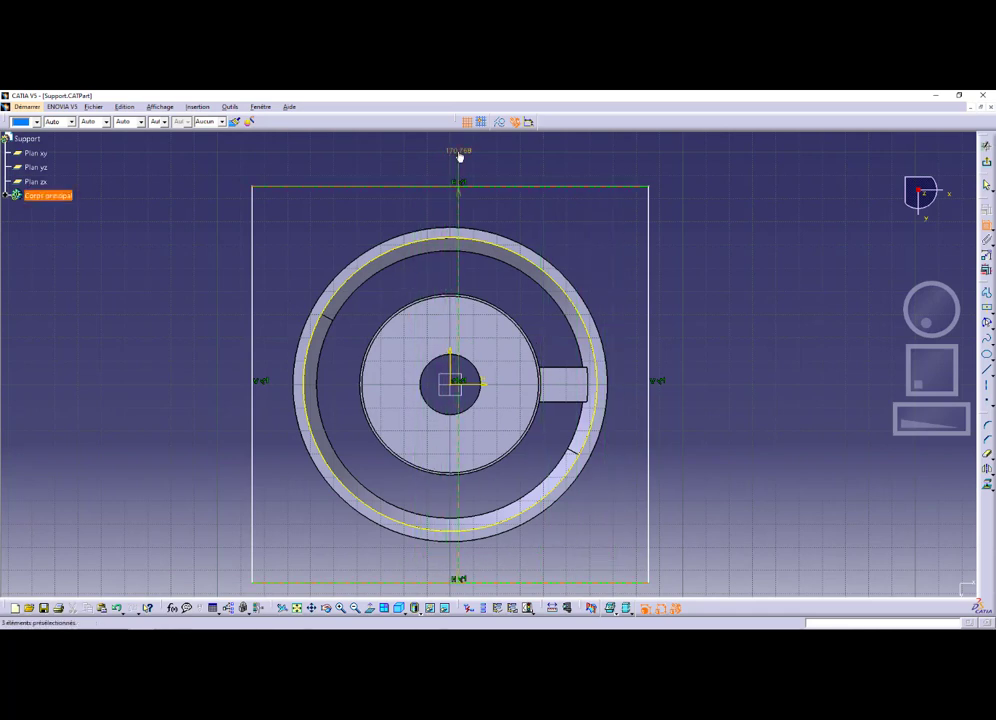
double_click(460, 155)
text(150)
key(Return)
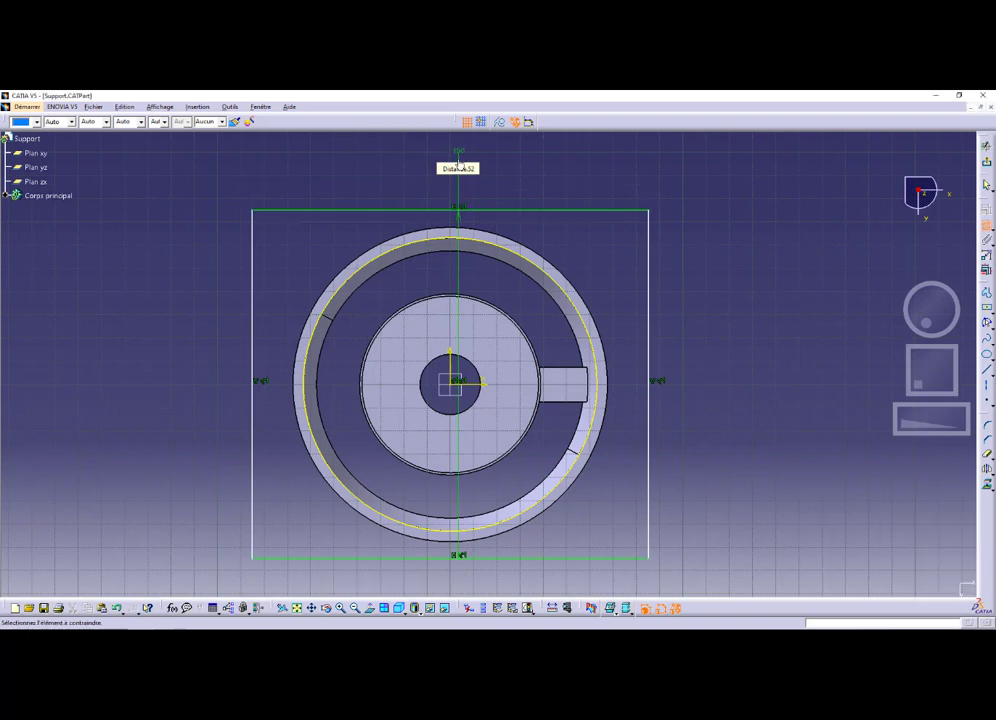
Dimension the distance between the rectangle's two vertical sides and set it to 150 mm
click(251, 442)
click(650, 485)
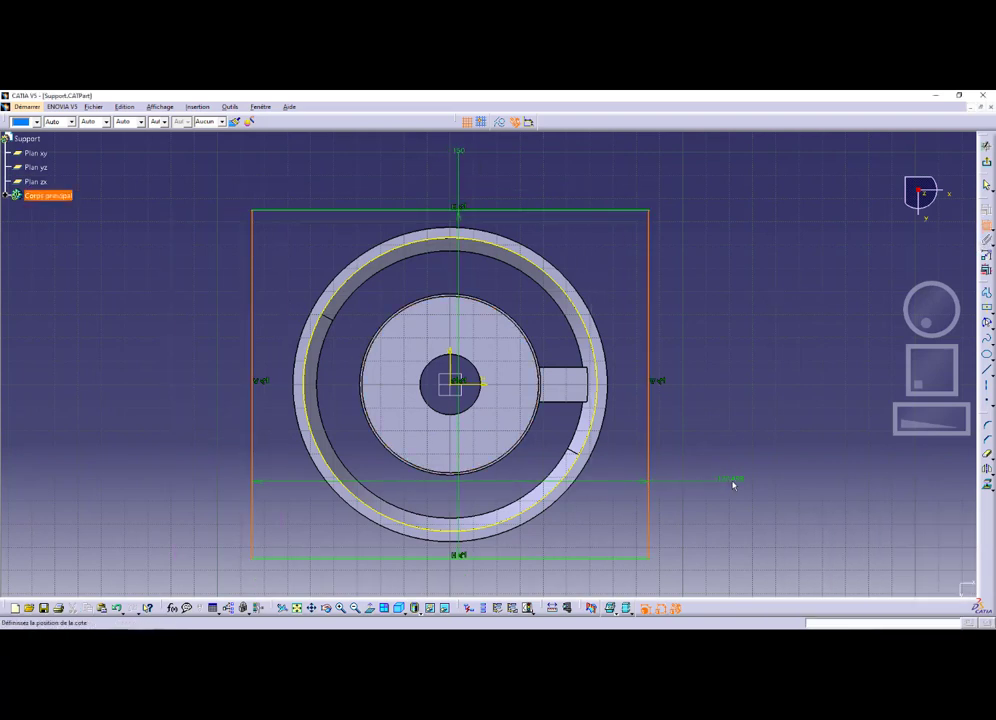
click(733, 485)
double_click(735, 482)
text(15)
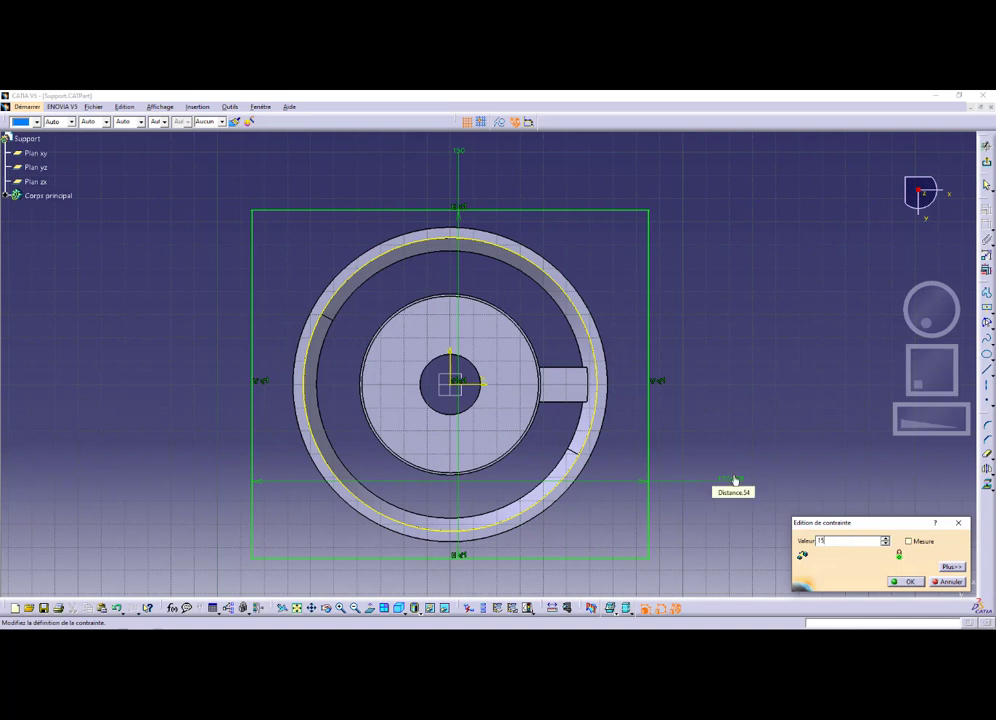
text(0)
key(Return)
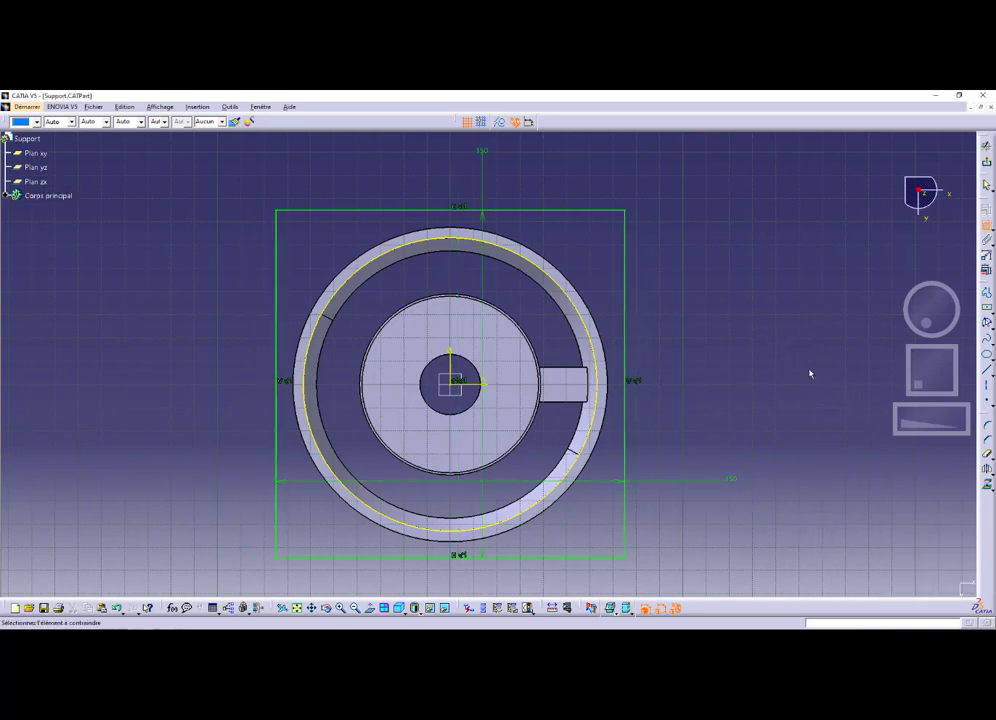
Following page 143 of the exercise PDF, sketch a circle of about 7 mm radius centred on the square's upper side near the upper-right corner
key(alt+Tab)
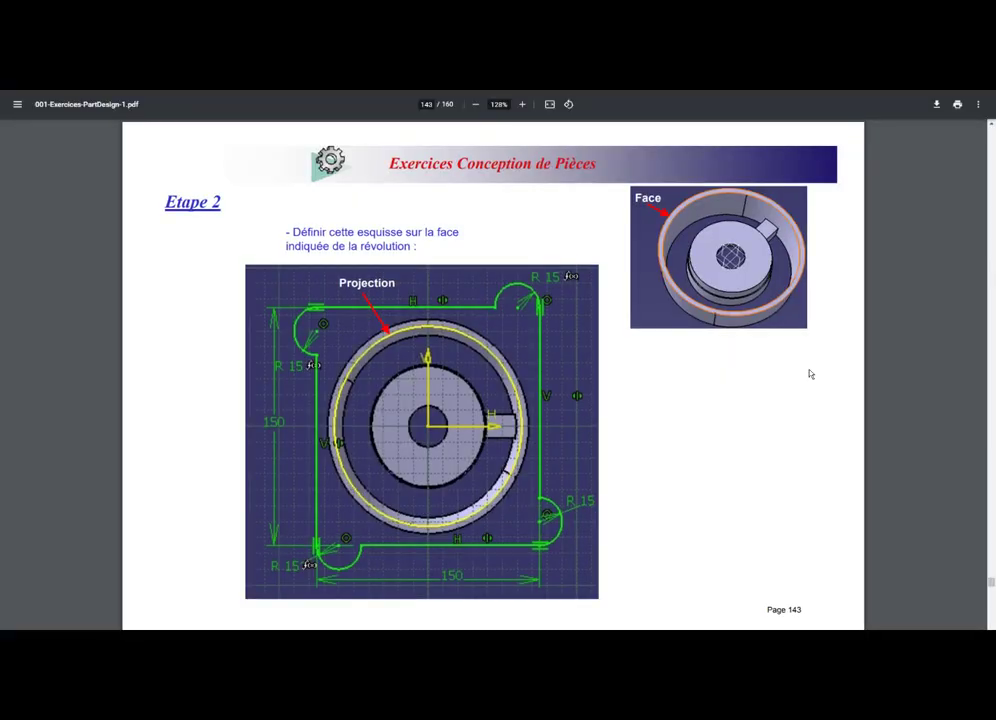
key(alt+Tab)
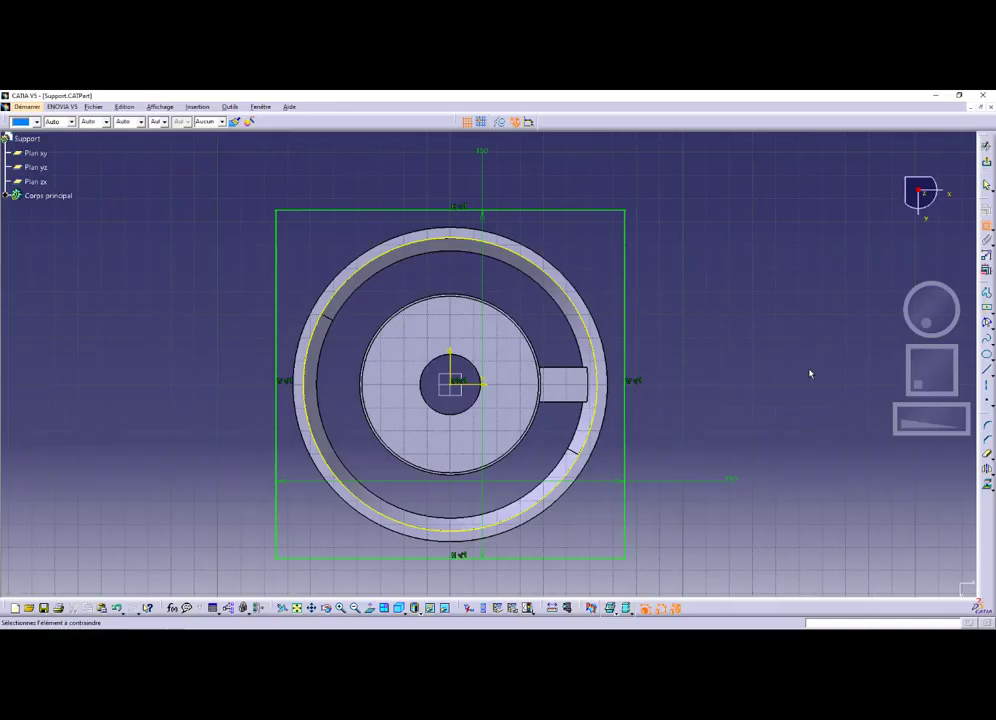
click(991, 328)
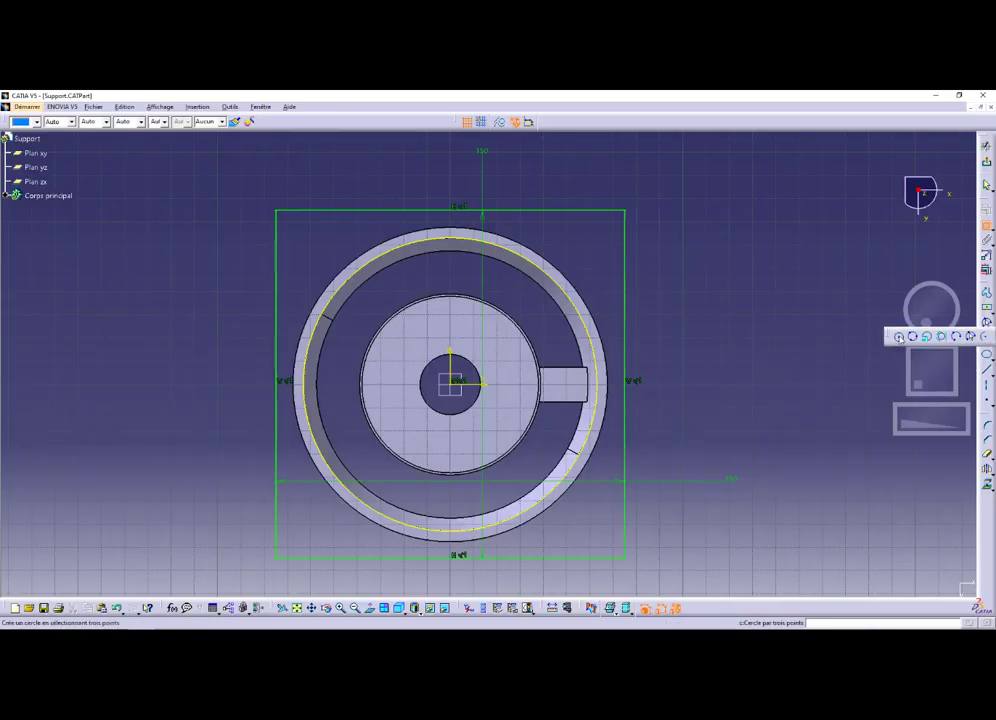
click(899, 337)
click(579, 209)
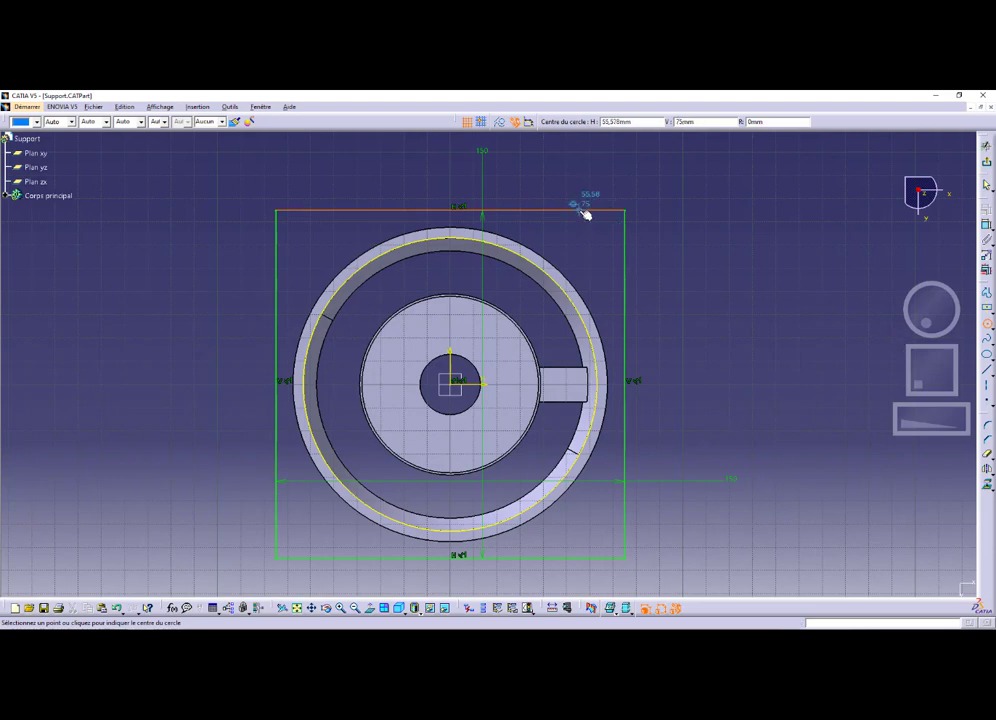
click(585, 224)
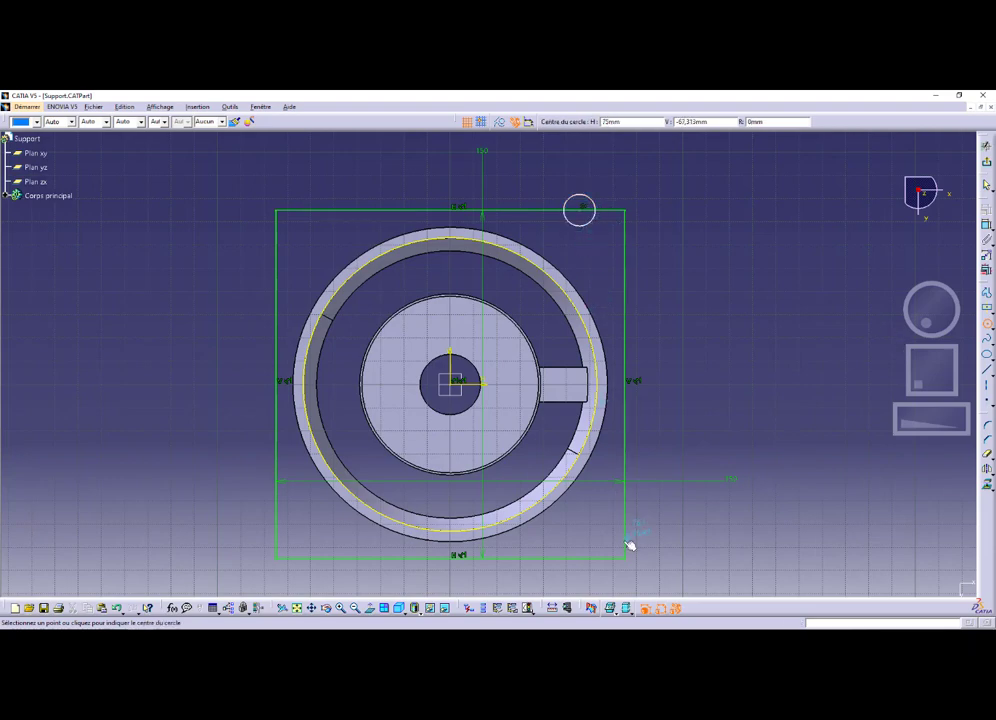
Check the PDF and sketch small circles centred on the right side near its lower end, the lower side's left end and the left side's upper end
key(alt+Tab)
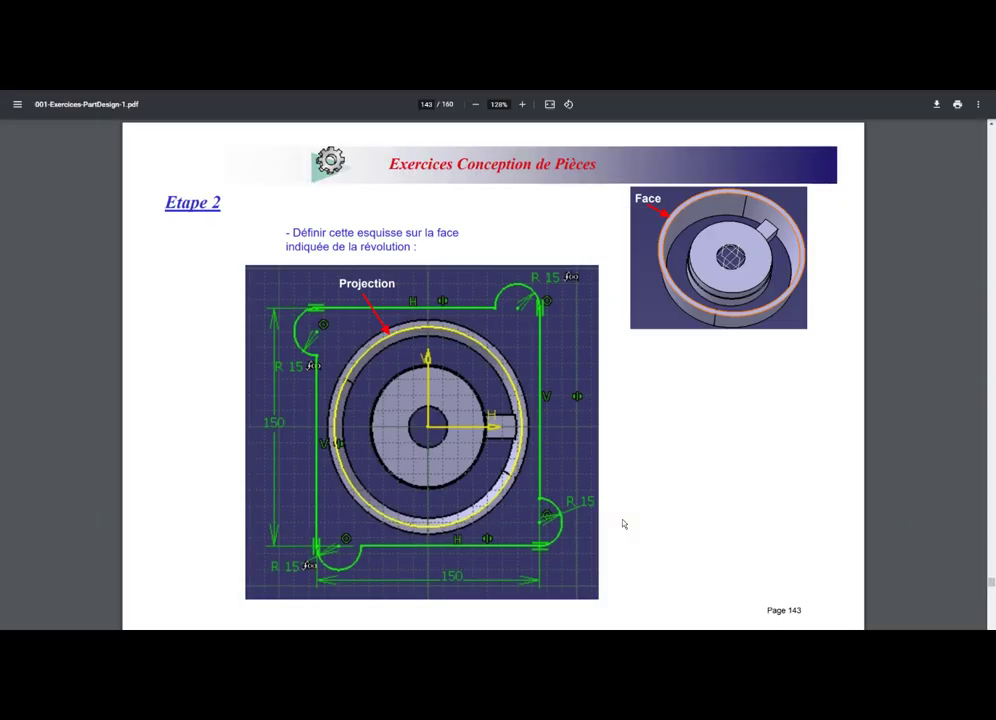
key(alt+Tab)
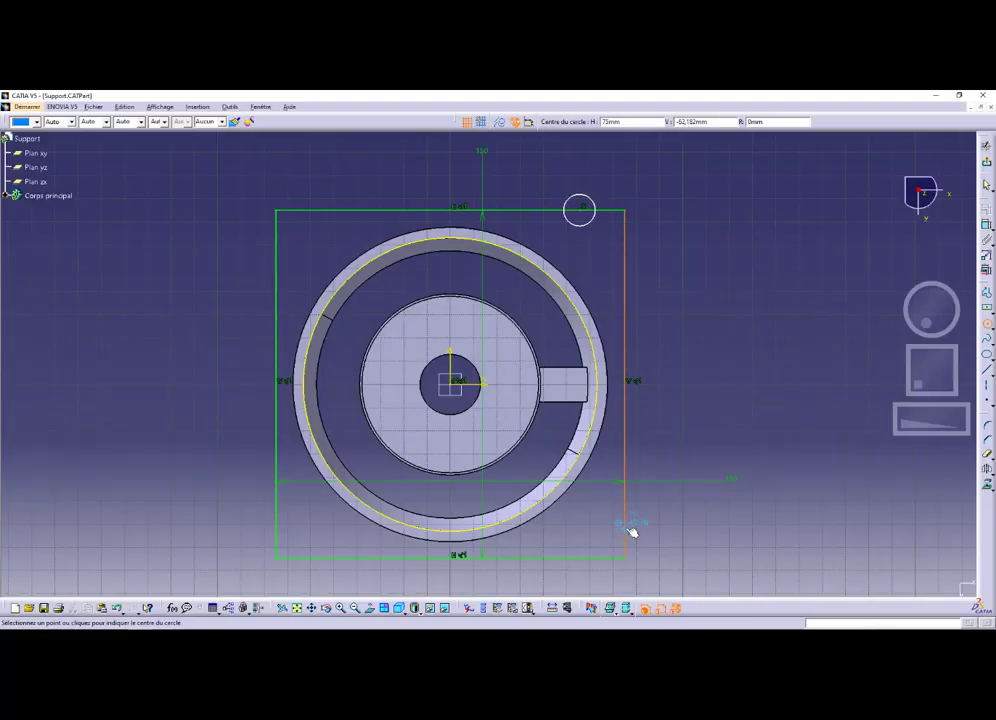
click(627, 525)
click(642, 534)
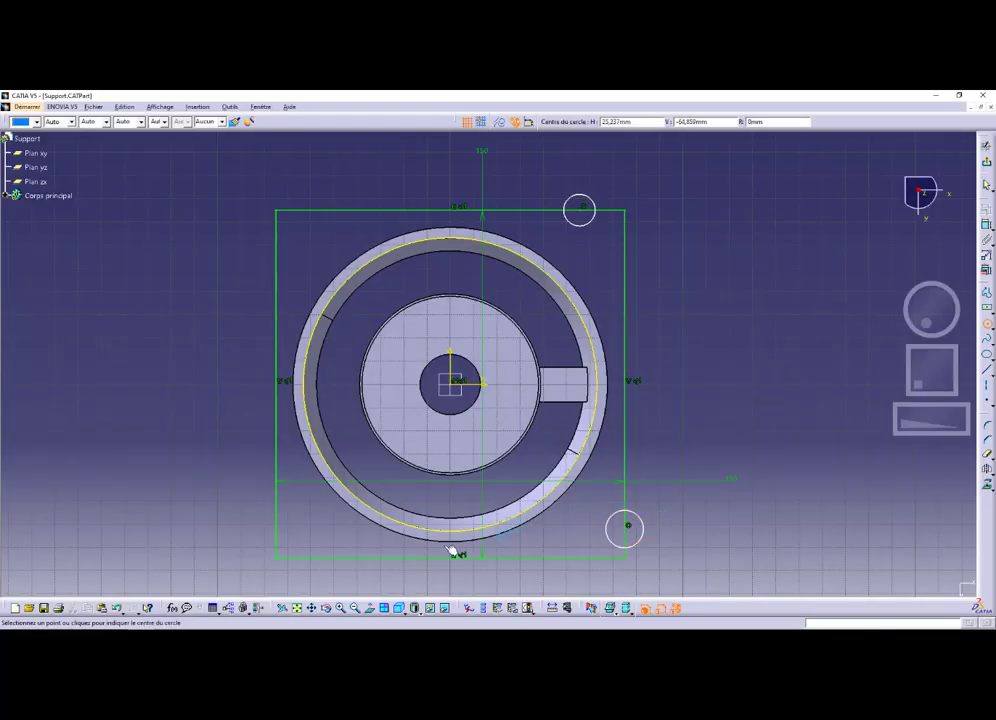
click(306, 558)
click(309, 572)
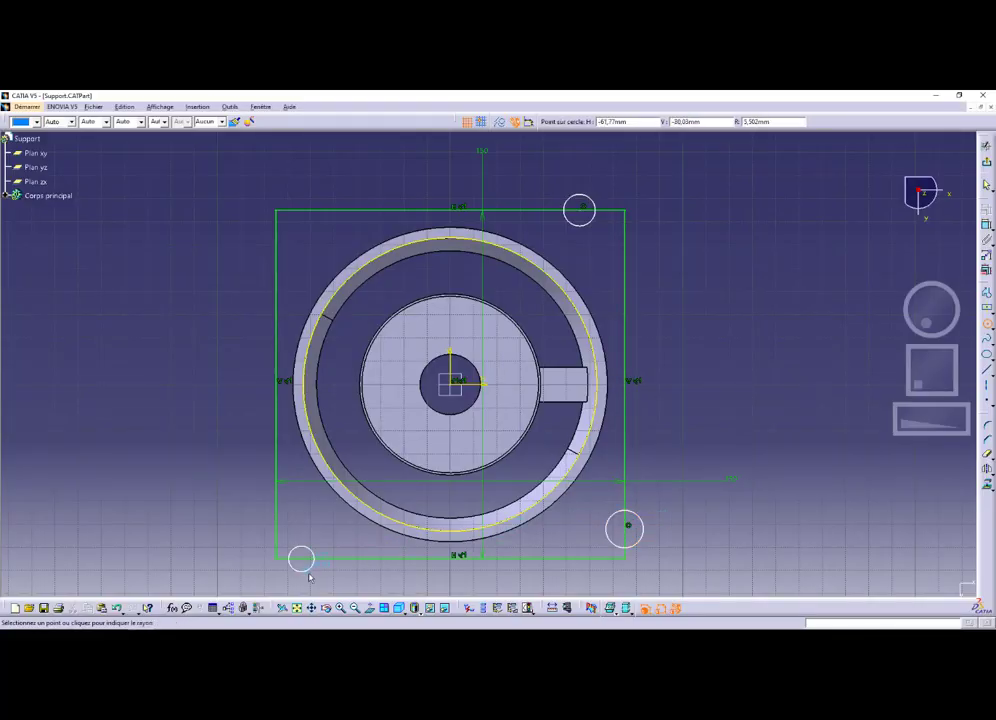
click(277, 232)
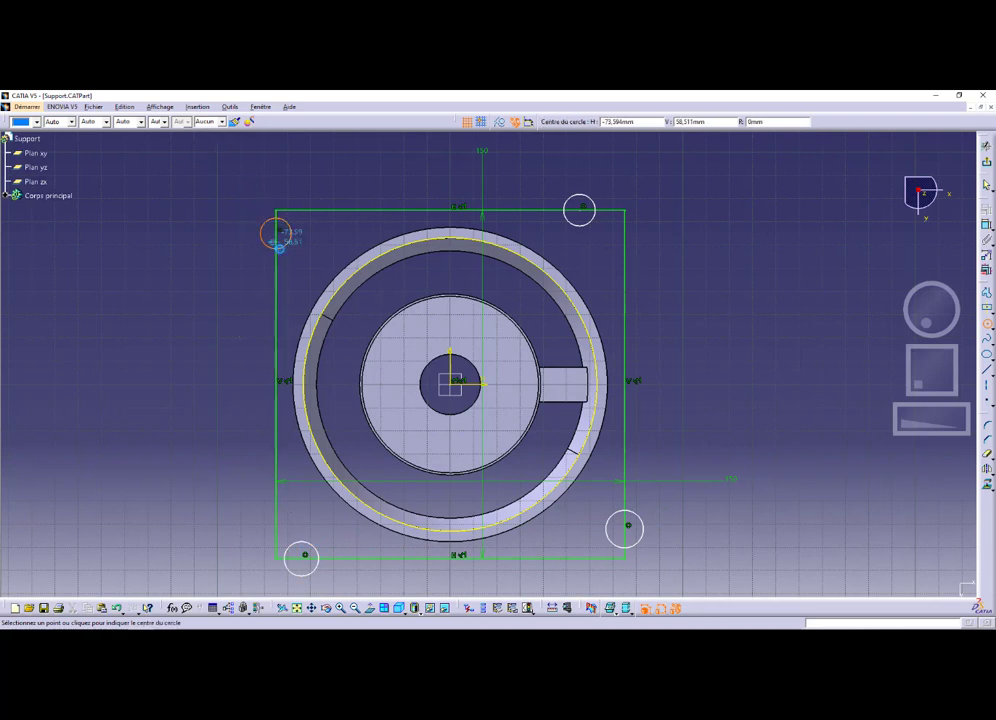
click(278, 248)
key(Escape)
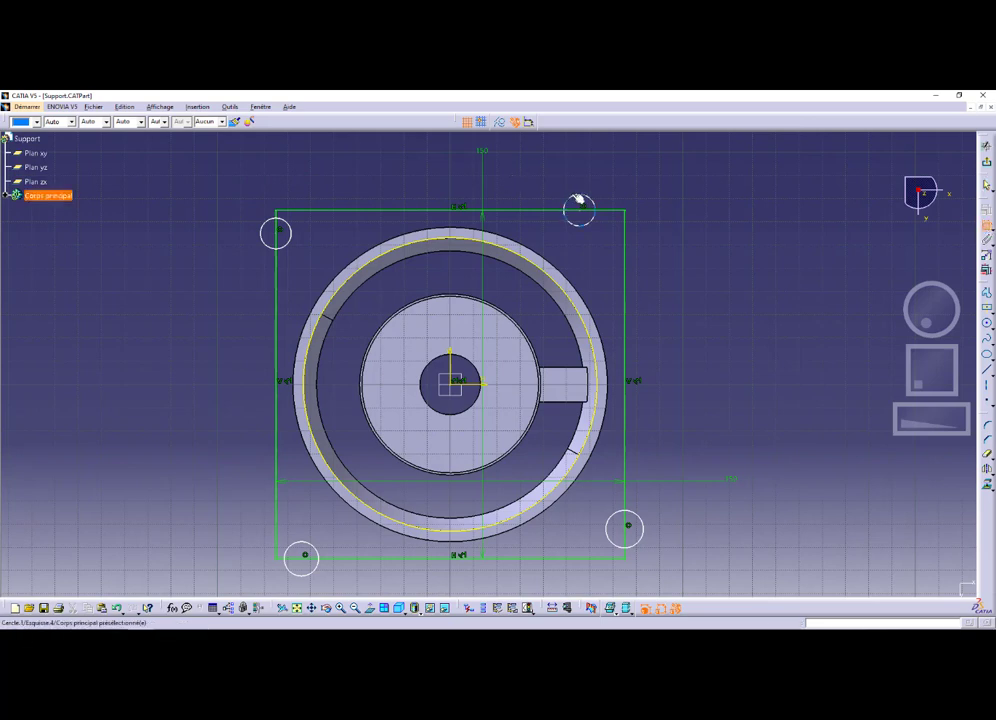
Dimension the radii of the upper-right and lower-right corner circles at 15 mm each
double_click(551, 173)
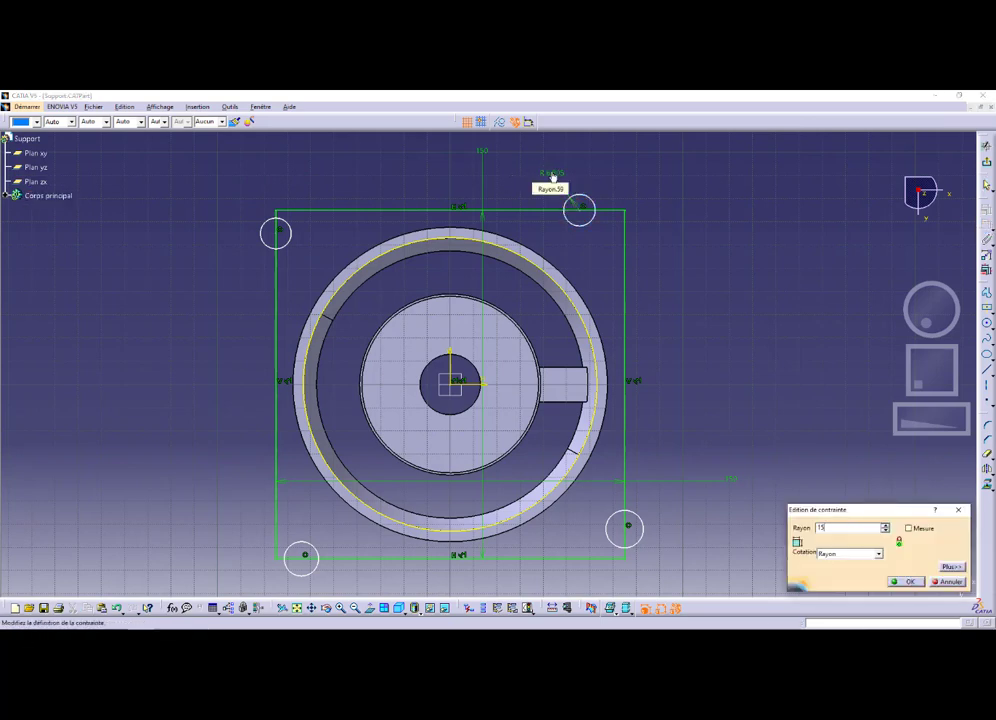
key(Return)
click(642, 533)
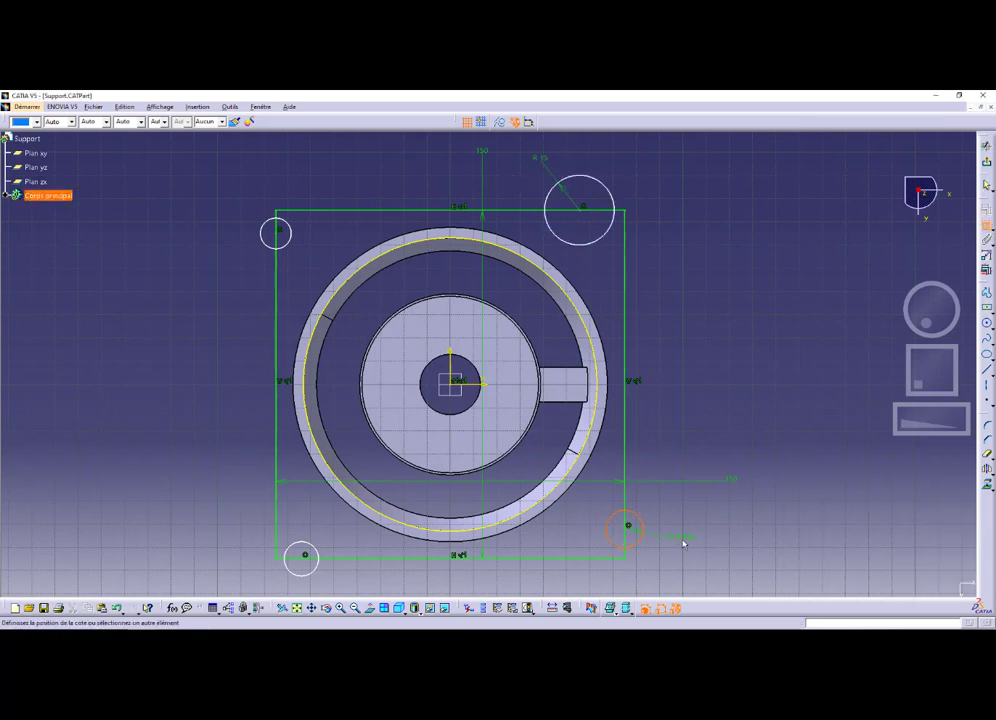
double_click(683, 538)
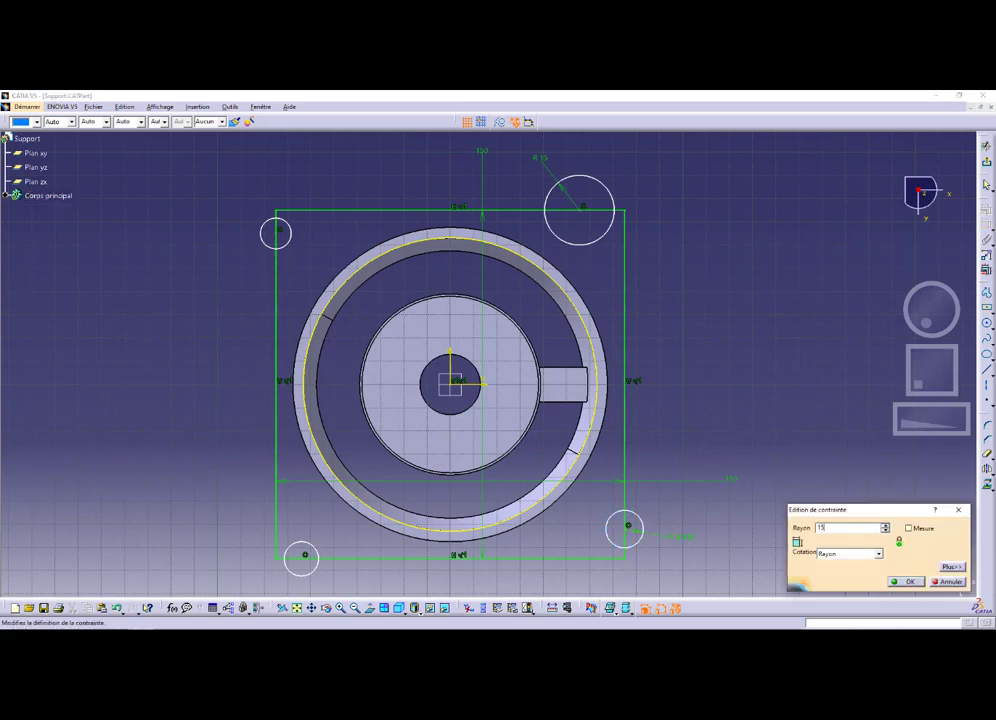
key(Return)
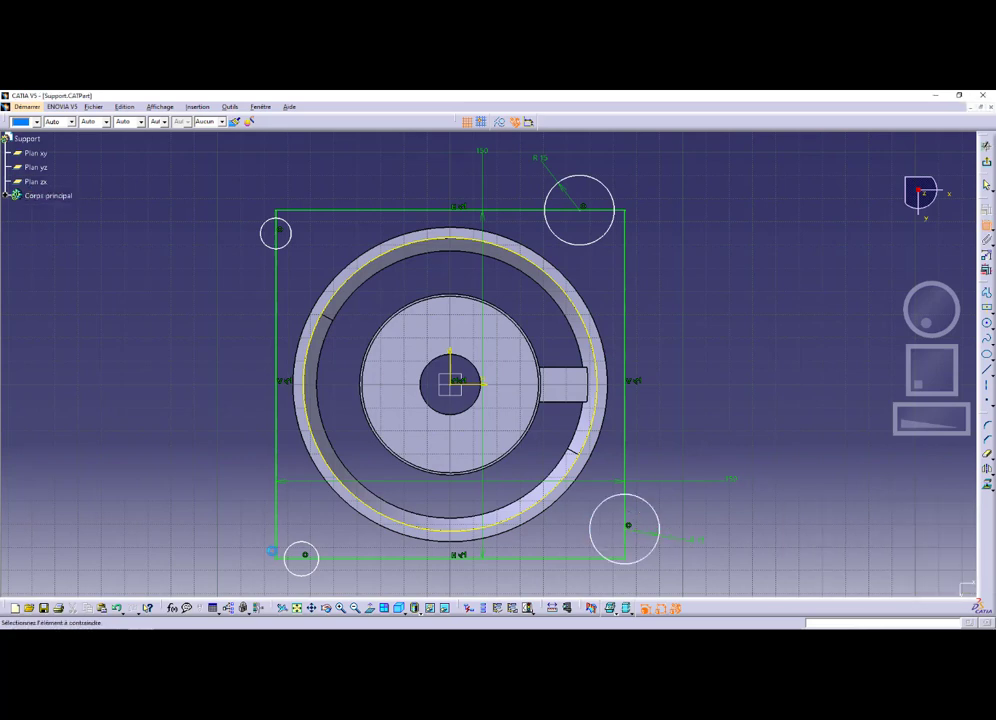
Dimension the radii of the lower-left and upper-left corner circles at 15 mm each and compare the sketch with page 143 of the PDF
double_click(221, 545)
text(15)
key(Return)
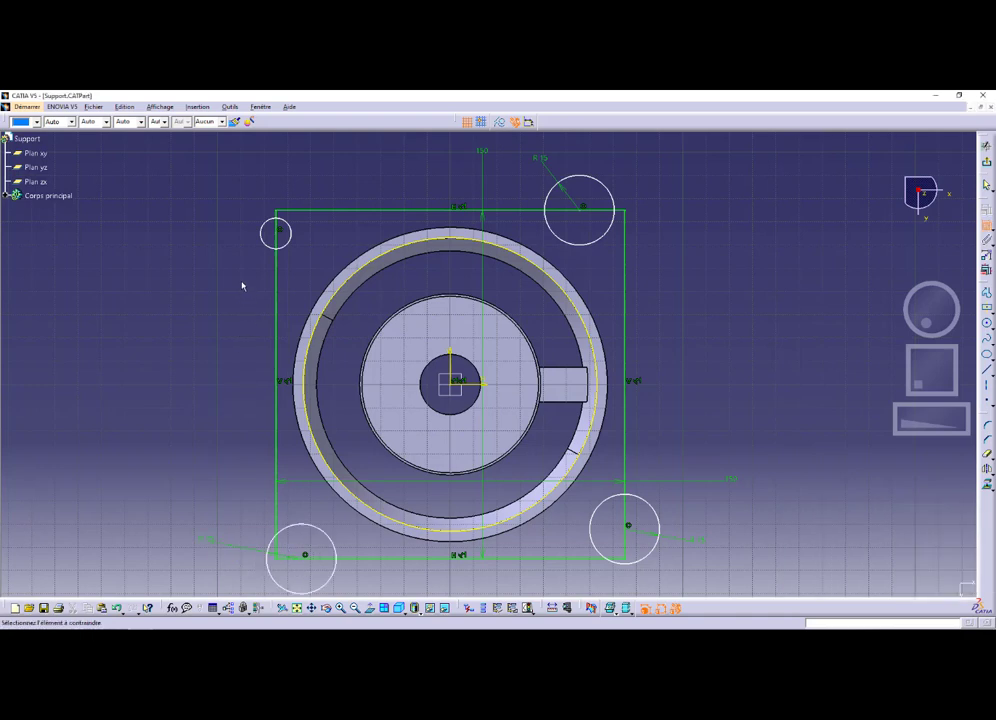
click(267, 234)
click(230, 260)
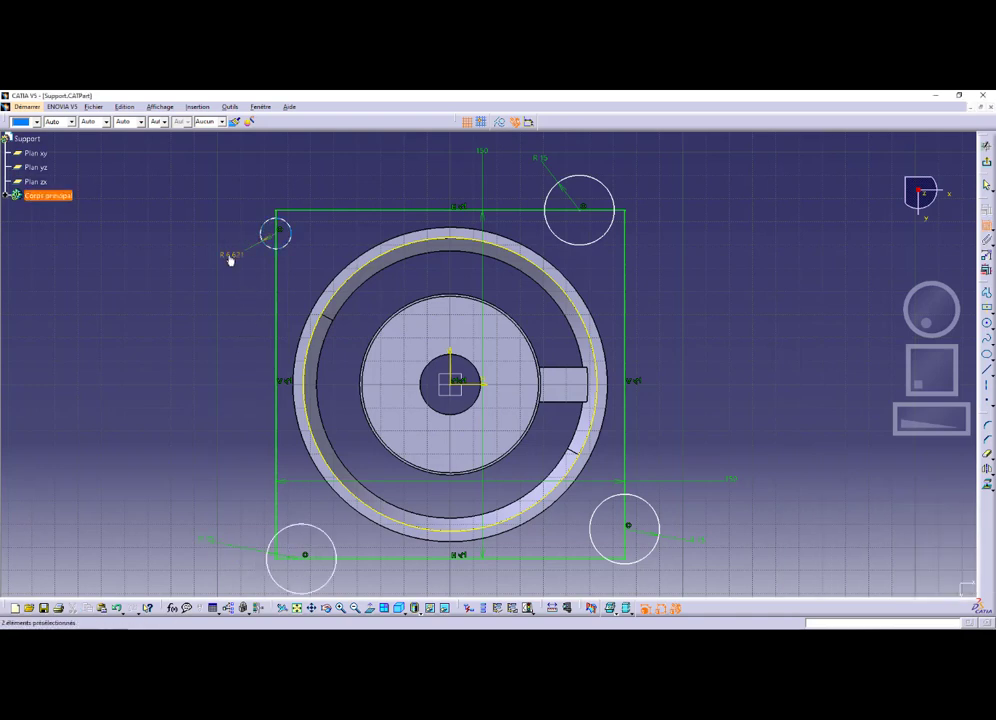
double_click(230, 255)
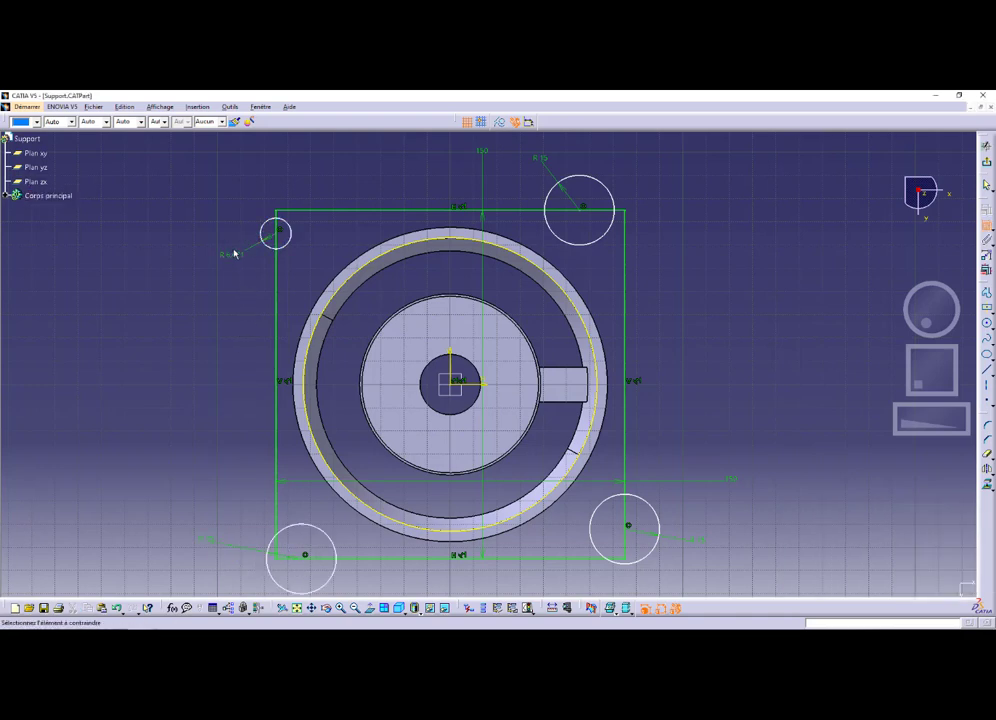
double_click(231, 254)
text(15)
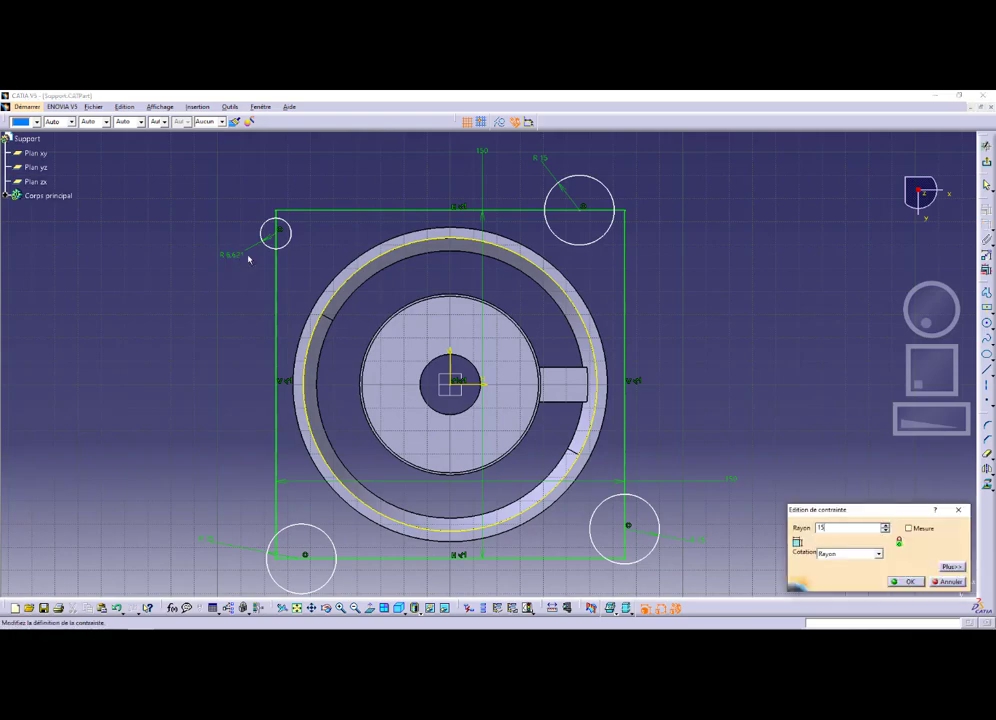
key(Return)
key(alt+Tab)
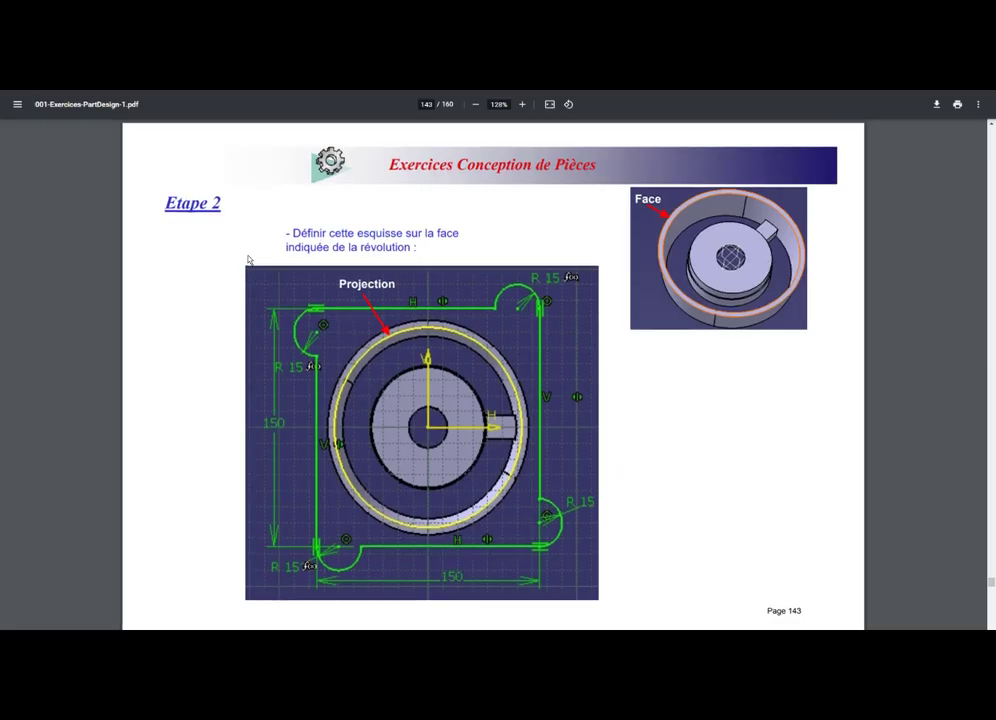
key(alt+Tab)
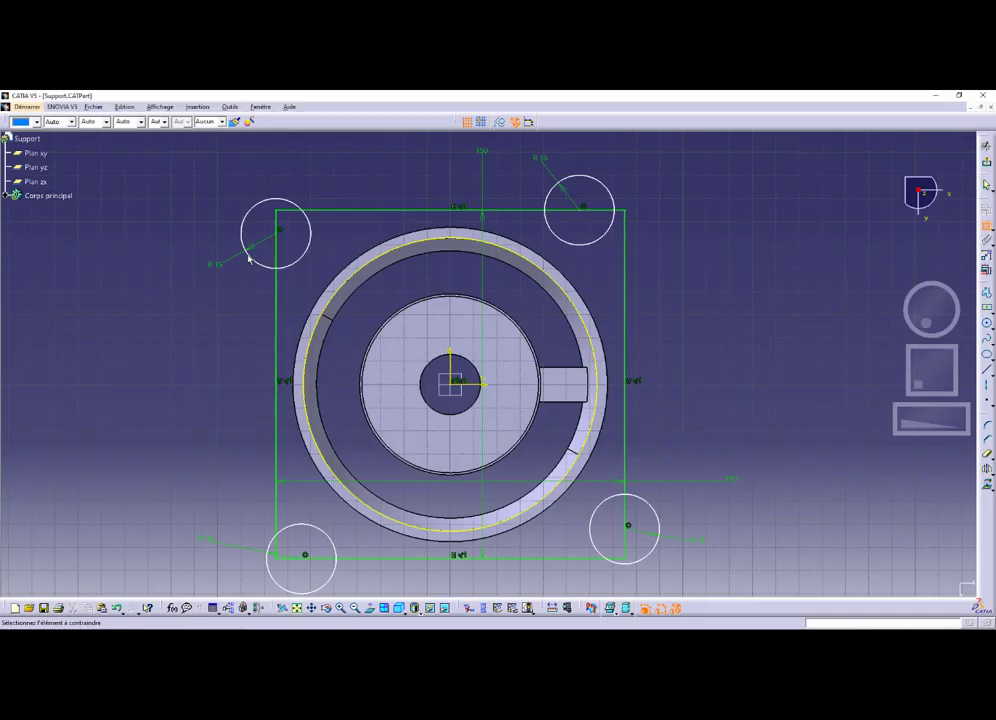
ctrl+middle_drag(648, 236, 652, 190)
middle_drag(652, 196, 587, 345)
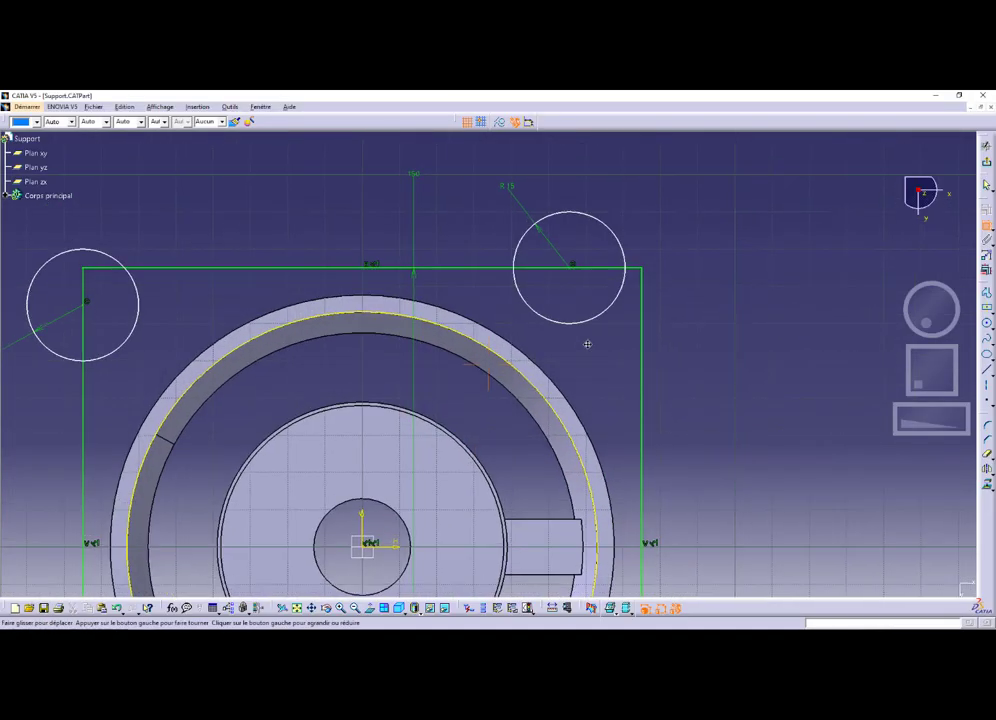
click(629, 285)
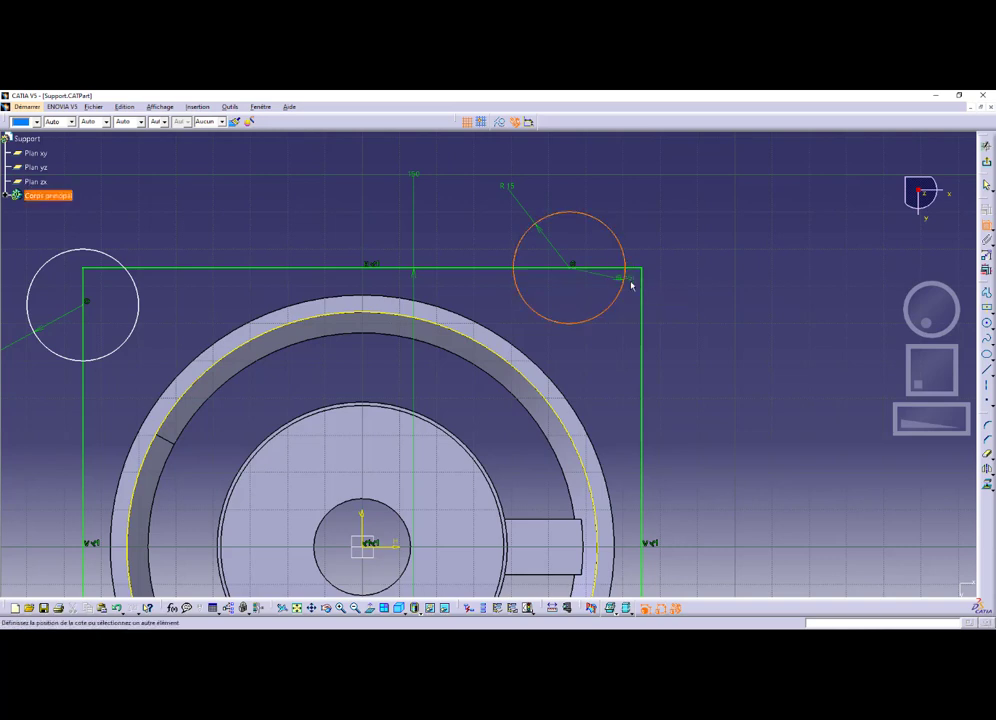
click(672, 214)
key(Escape)
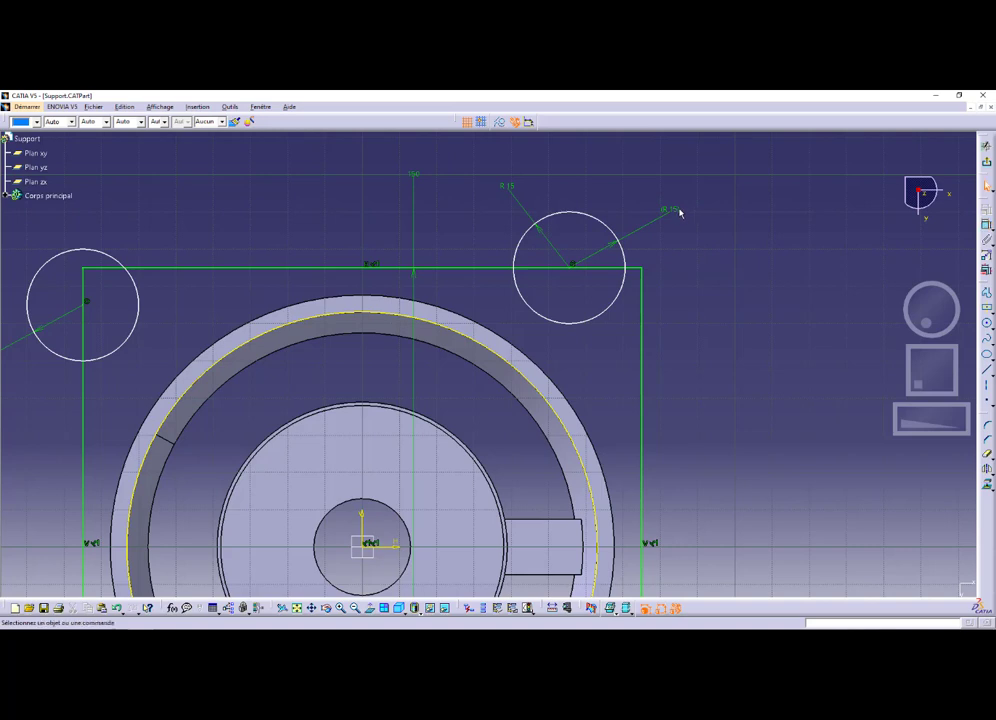
click(673, 211)
key(Delete)
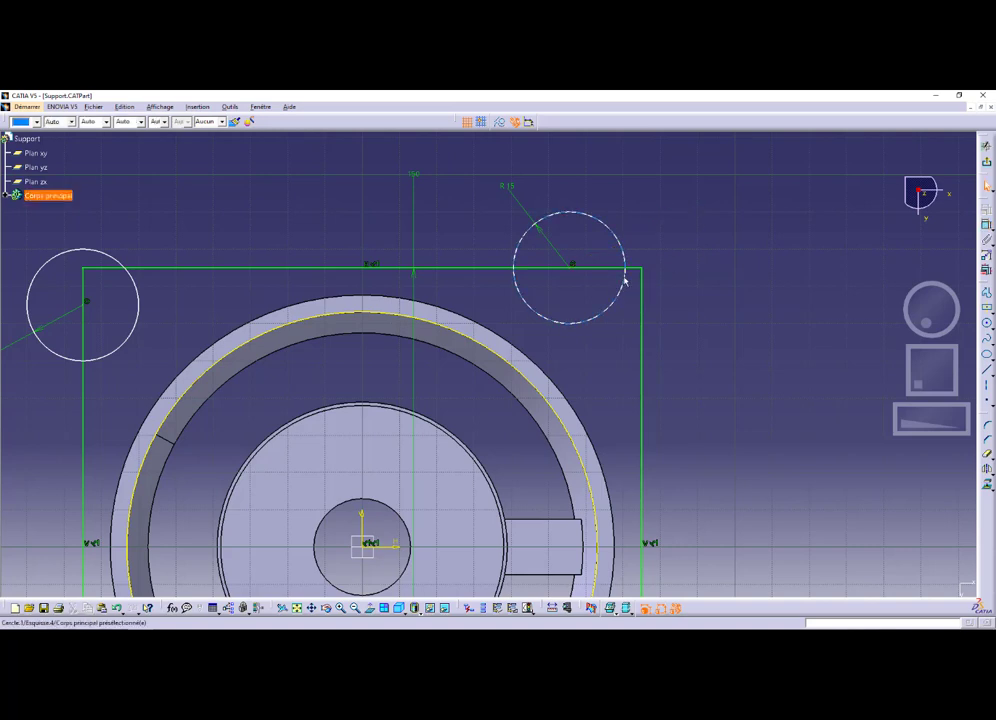
Apply a tangency constraint (Tangence) between the upper-right corner circle and the square's right vertical side
click(624, 282)
ctrl+click(643, 285)
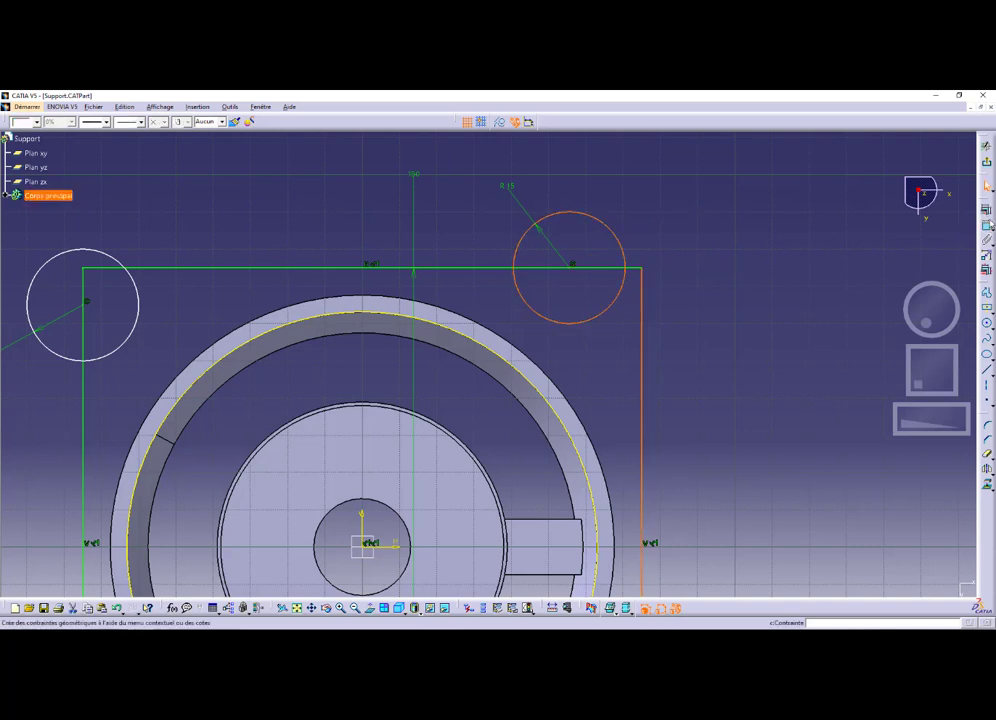
click(985, 209)
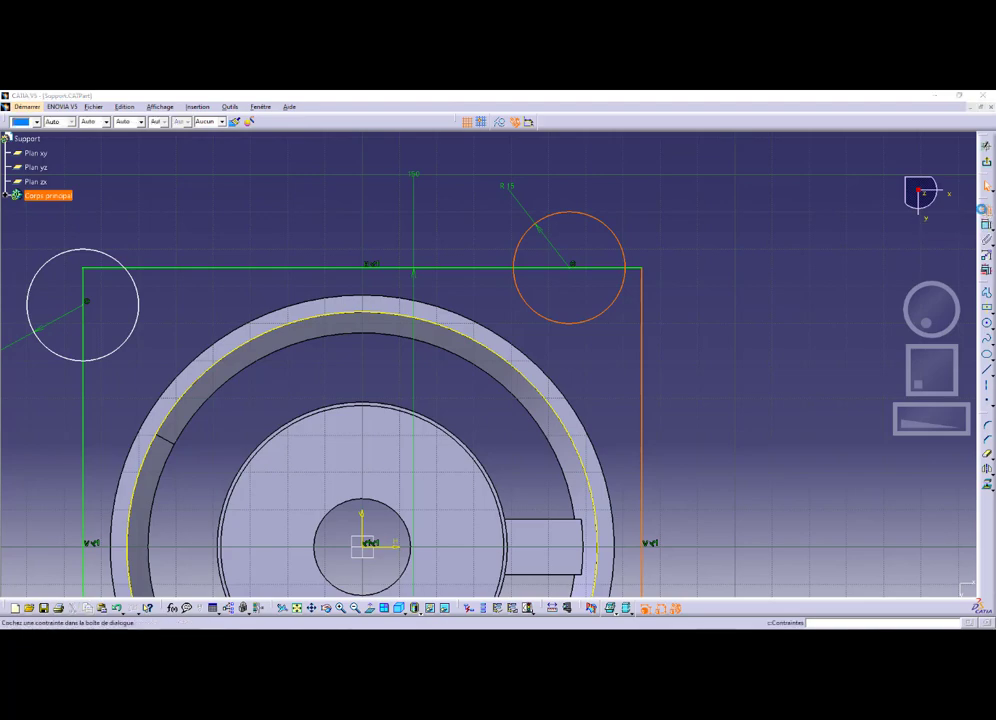
click(912, 505)
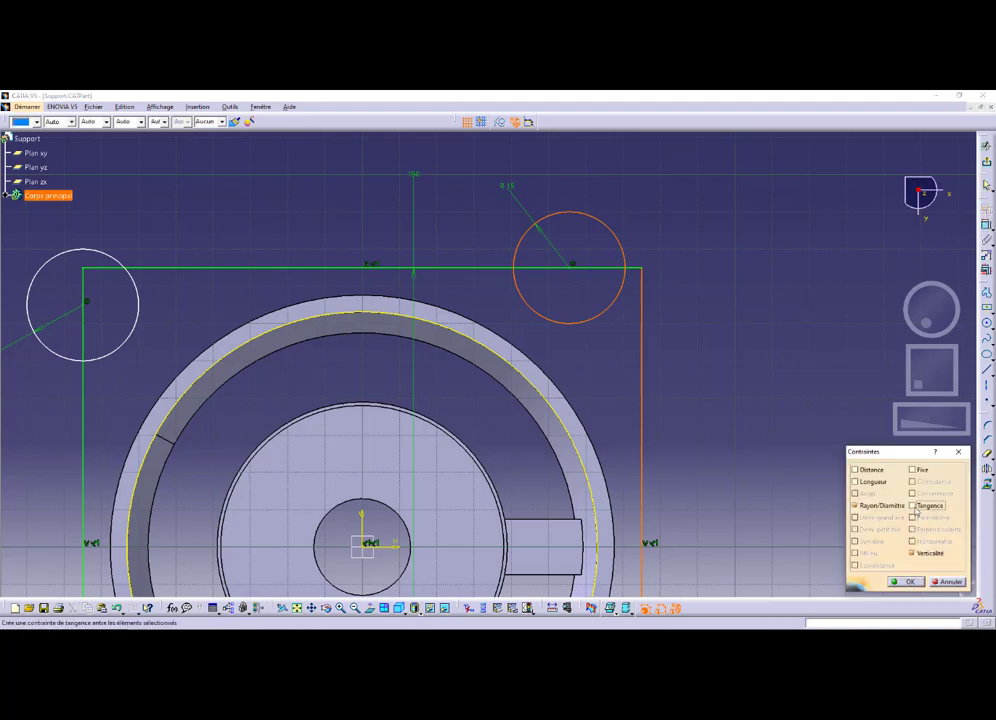
click(905, 583)
Apply a tangency constraint (Tangence) between the lower-right corner circle and the square's lower horizontal side
mouse_move(642, 402)
middle_down()
mouse_move(598, 311)
mouse_move(585, 371)
middle_up()
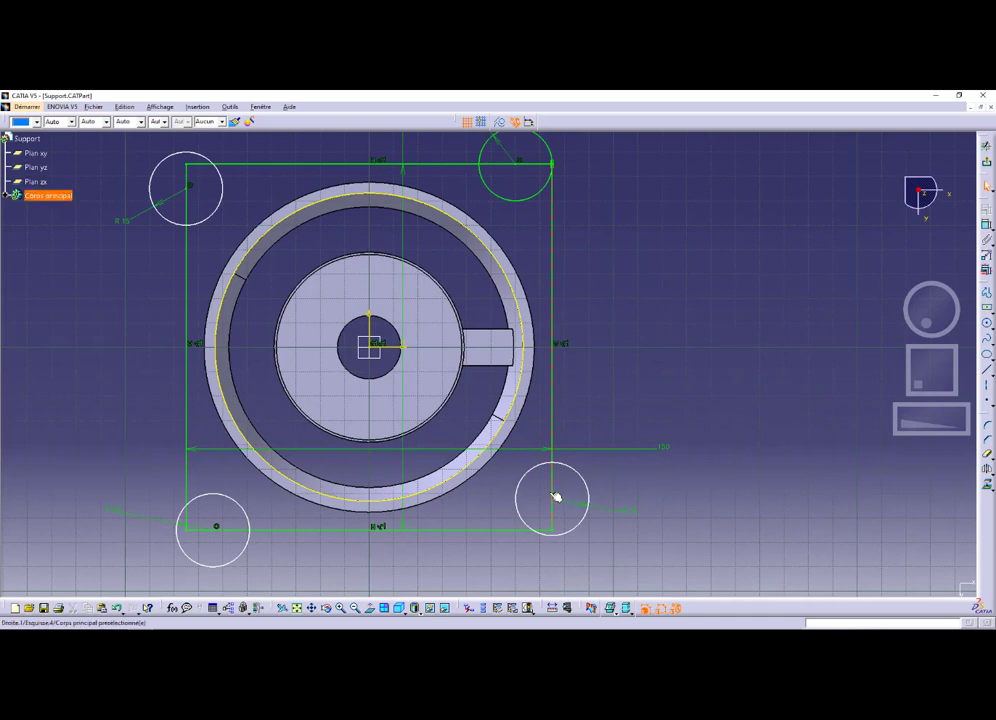
click(551, 533)
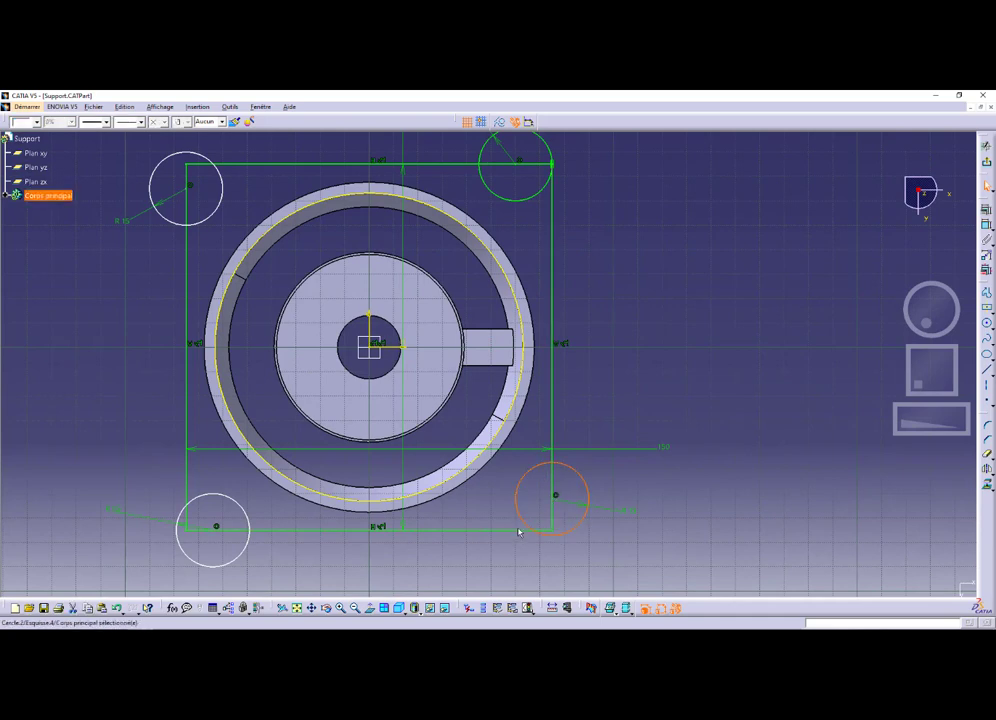
ctrl+click(524, 533)
click(987, 223)
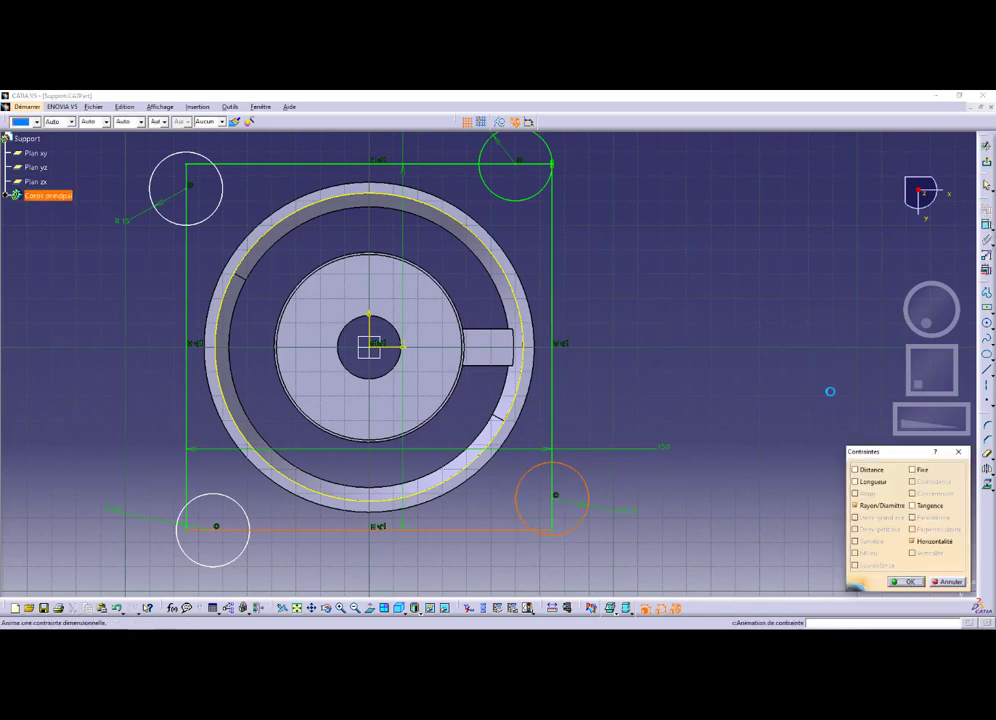
click(912, 507)
click(905, 582)
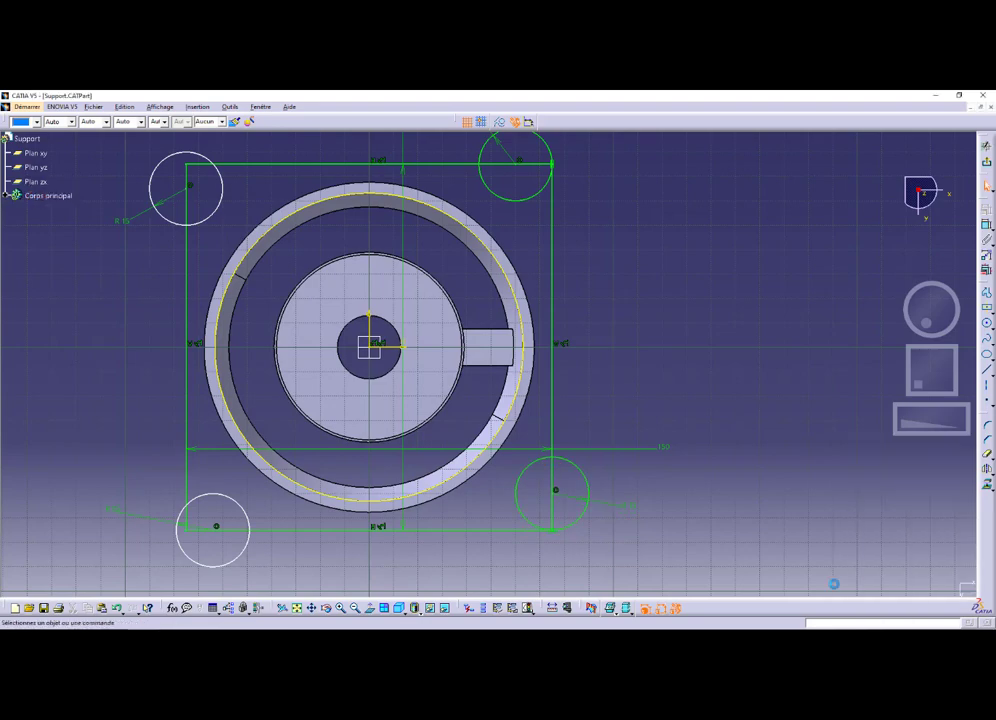
Try to apply a tangency constraint (Tangence) between the lower-left corner circle and the square's left vertical side
click(224, 501)
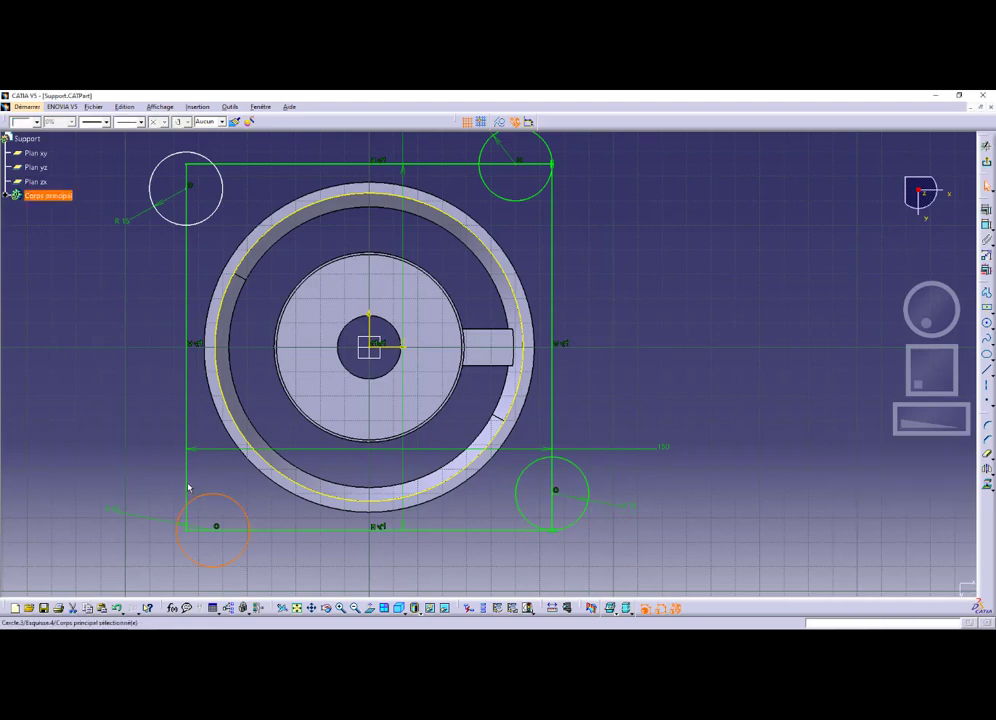
ctrl+click(186, 483)
click(986, 212)
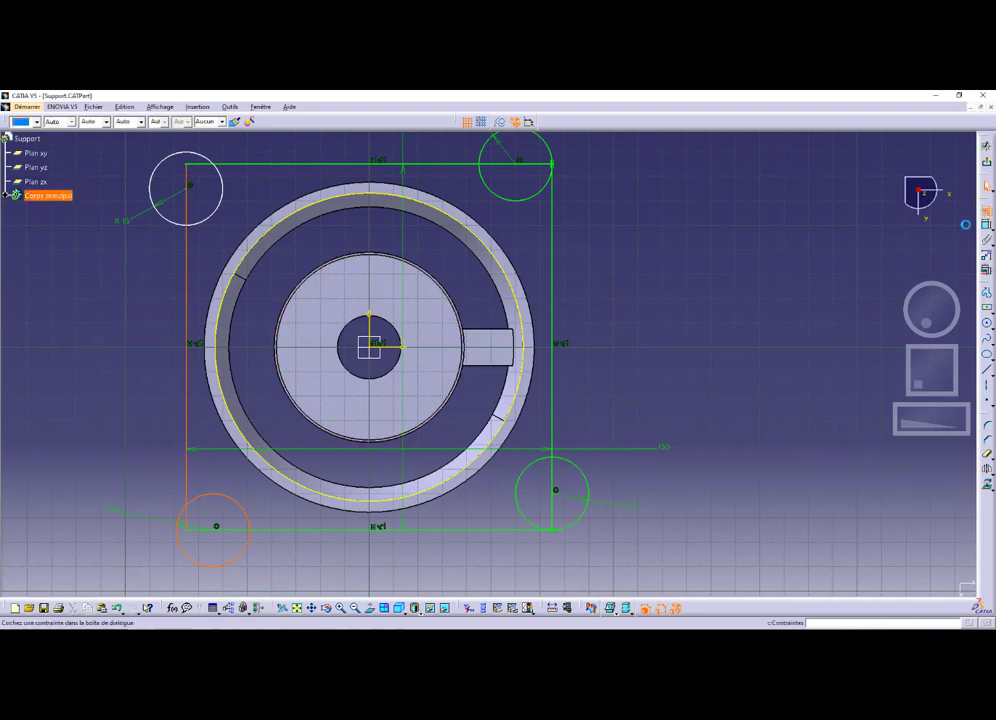
click(914, 506)
click(908, 582)
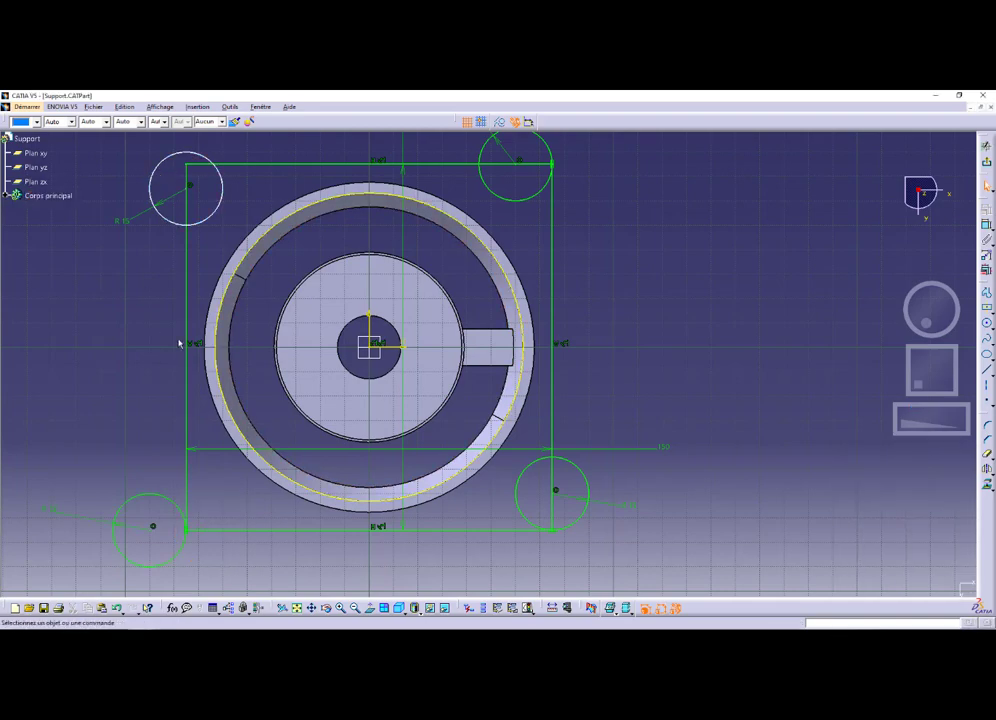
Delete the lower-left circle's tangency and move the circle along the lower horizontal side to just inside the square's left vertical side
click(194, 534)
click(184, 533)
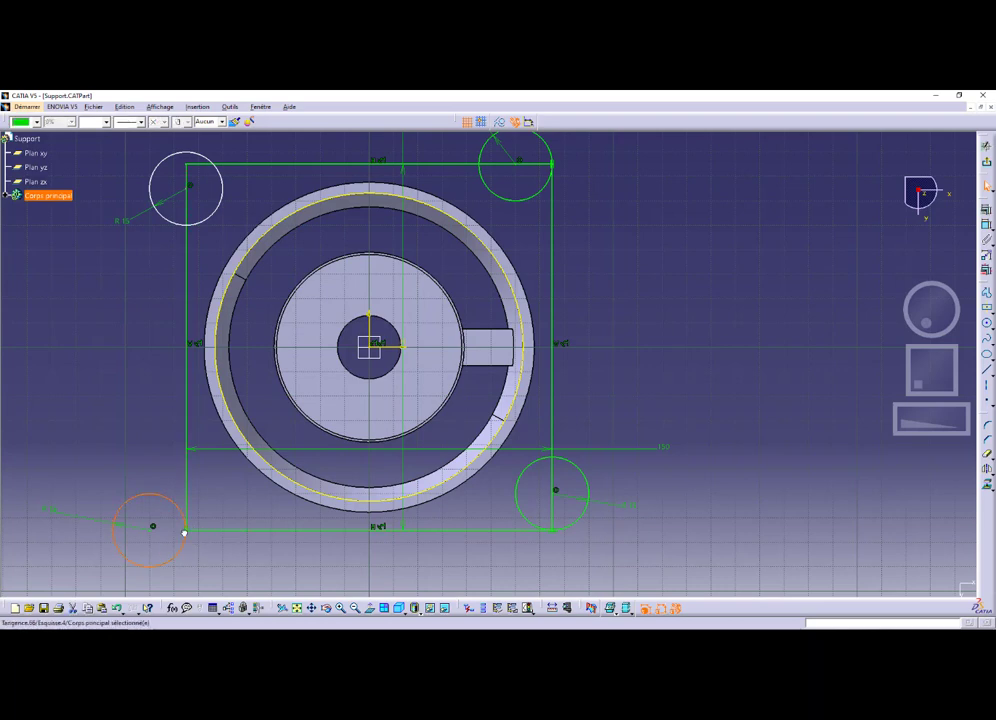
drag(121, 538, 202, 538)
Apply a tangency constraint (Tangence) between the repositioned lower-left circle and the left vertical side, keeping the circle's center inside the square
click(181, 491)
click(186, 505)
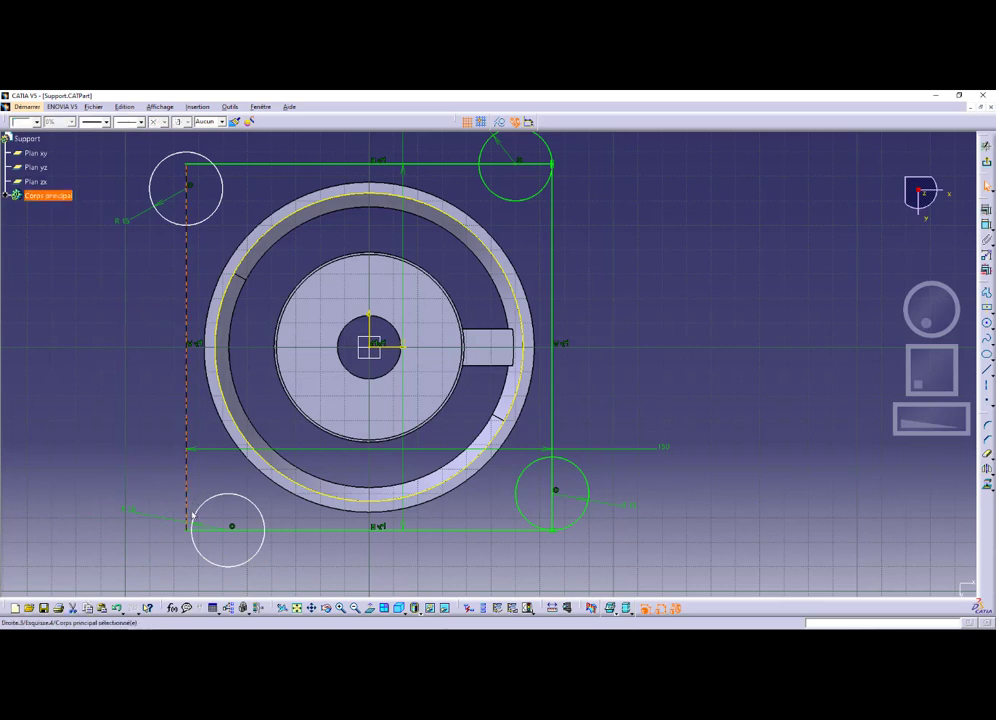
ctrl+click(200, 522)
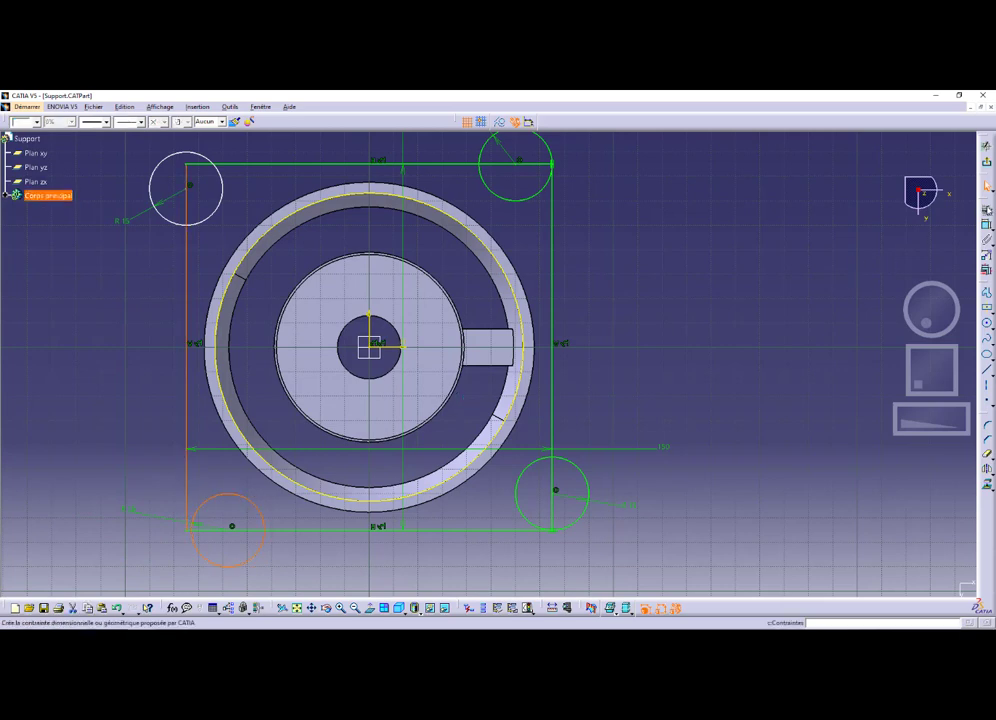
click(986, 211)
click(913, 506)
click(903, 581)
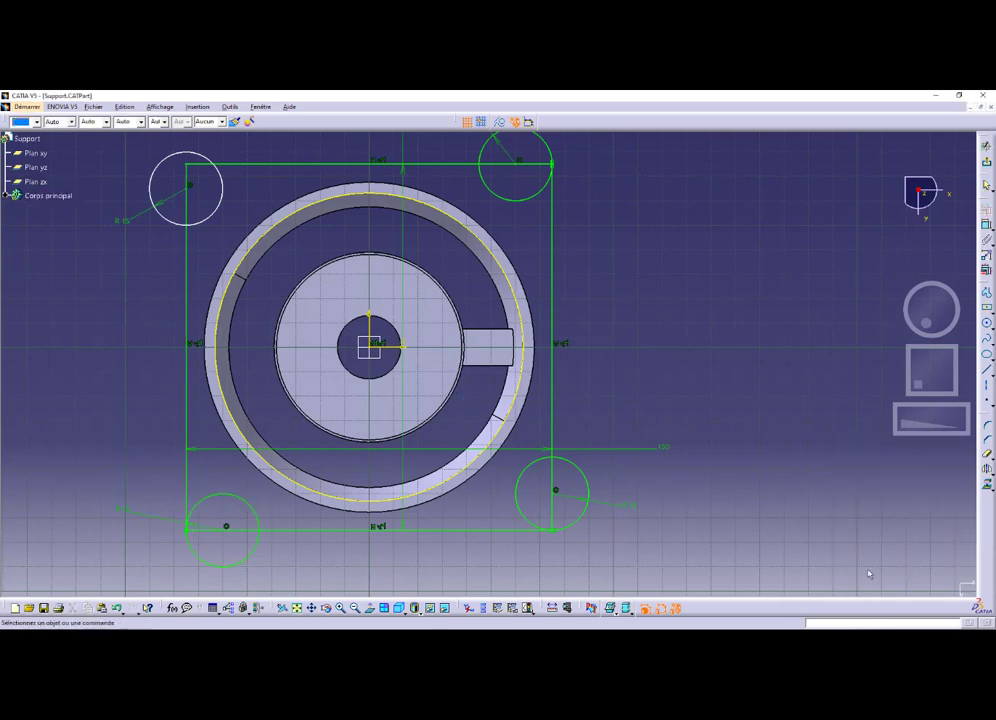
Apply a tangency constraint (Tangence) between the upper-left corner circle and the square's upper horizontal side
ctrl+click(202, 165)
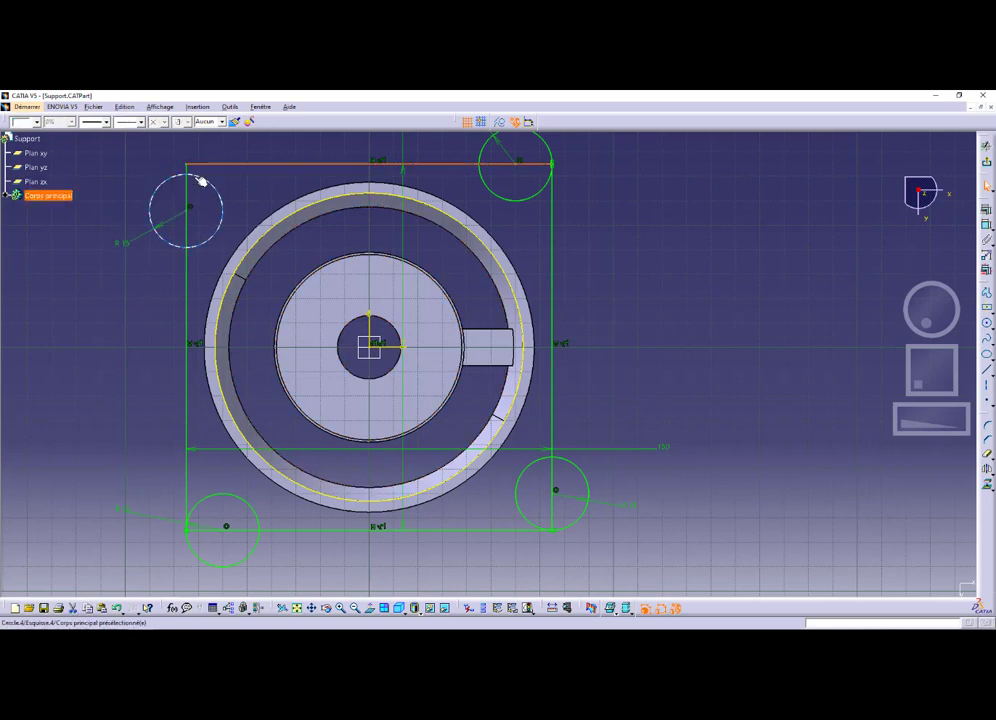
click(986, 211)
click(912, 505)
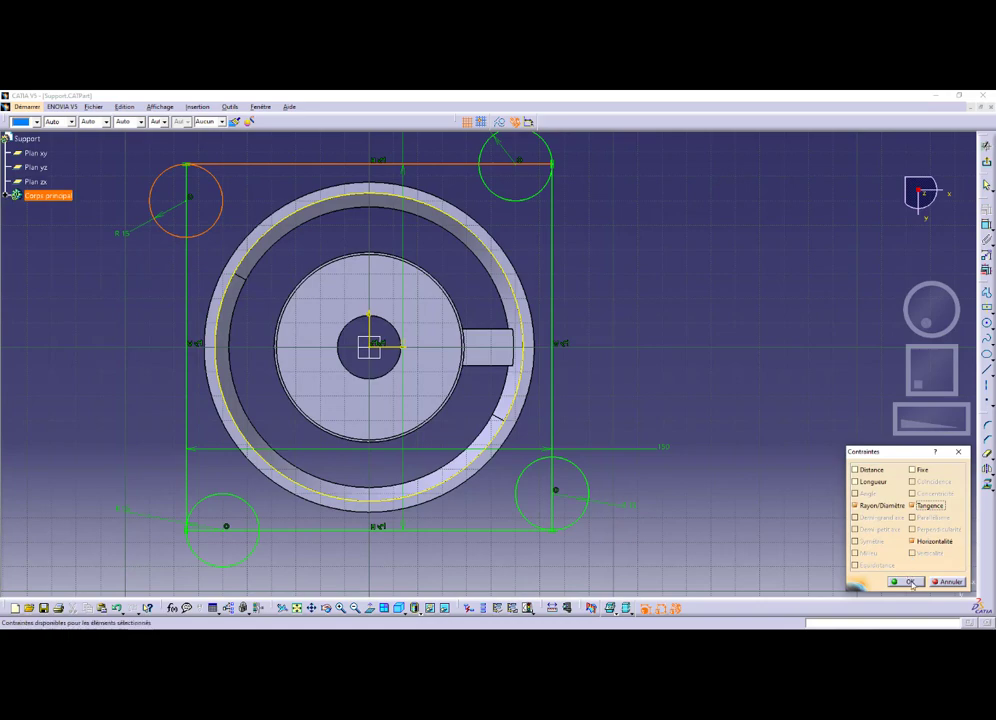
click(906, 581)
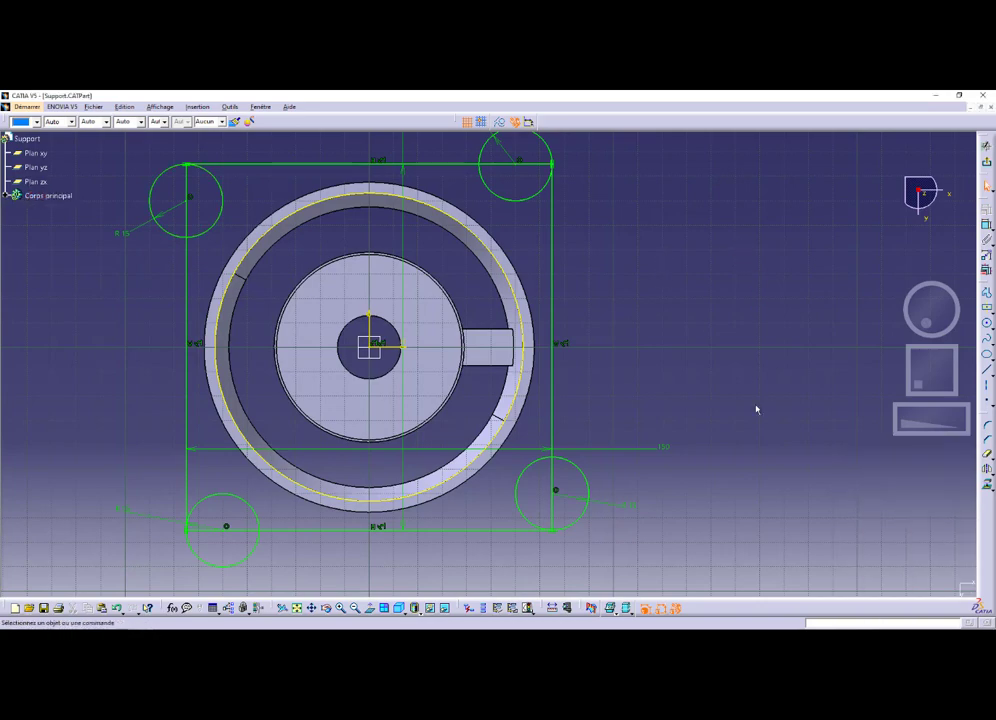
Start the quick trim command (Effaceur) for the square and corner circle profile
click(986, 453)
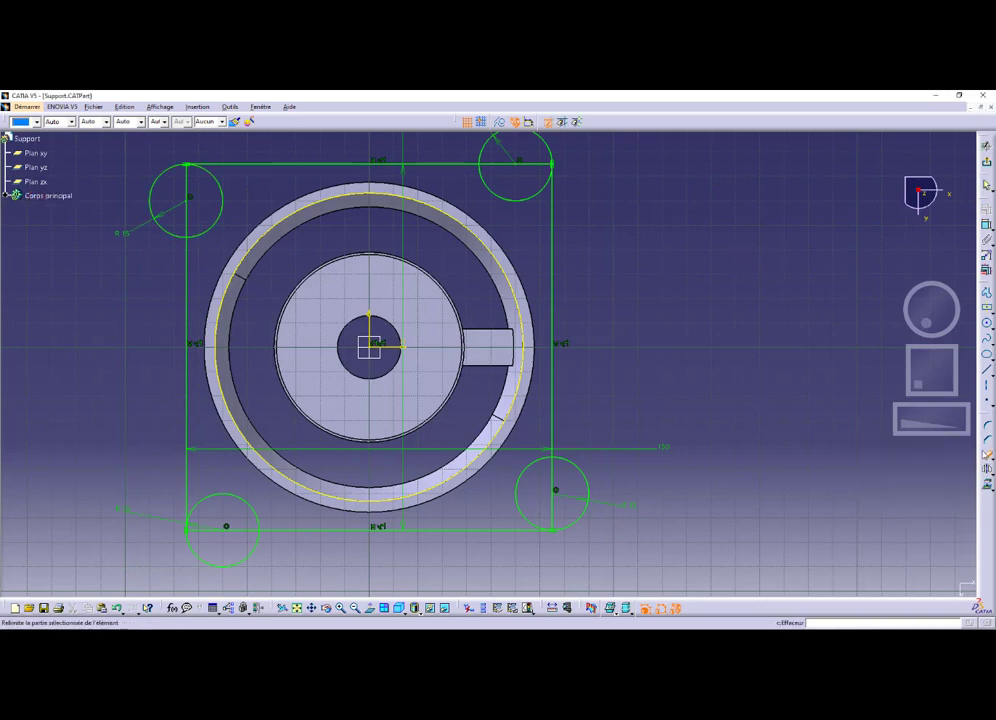
Trim the inner arcs of the four R 15 corner circles to form a lobed square profile and exit the sketch
click(519, 201)
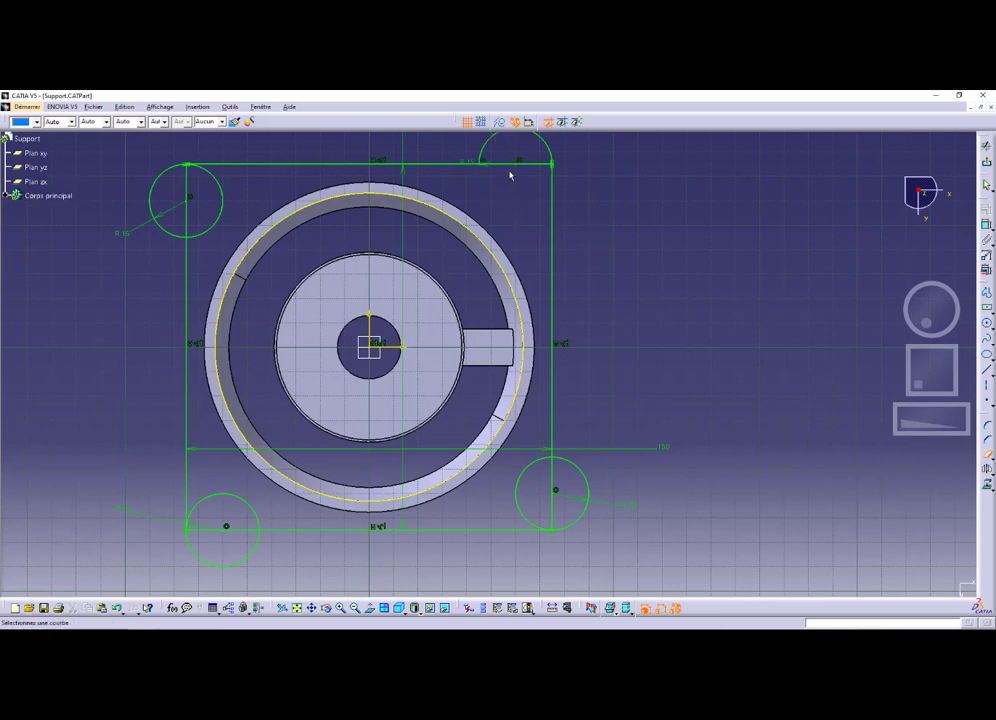
click(552, 488)
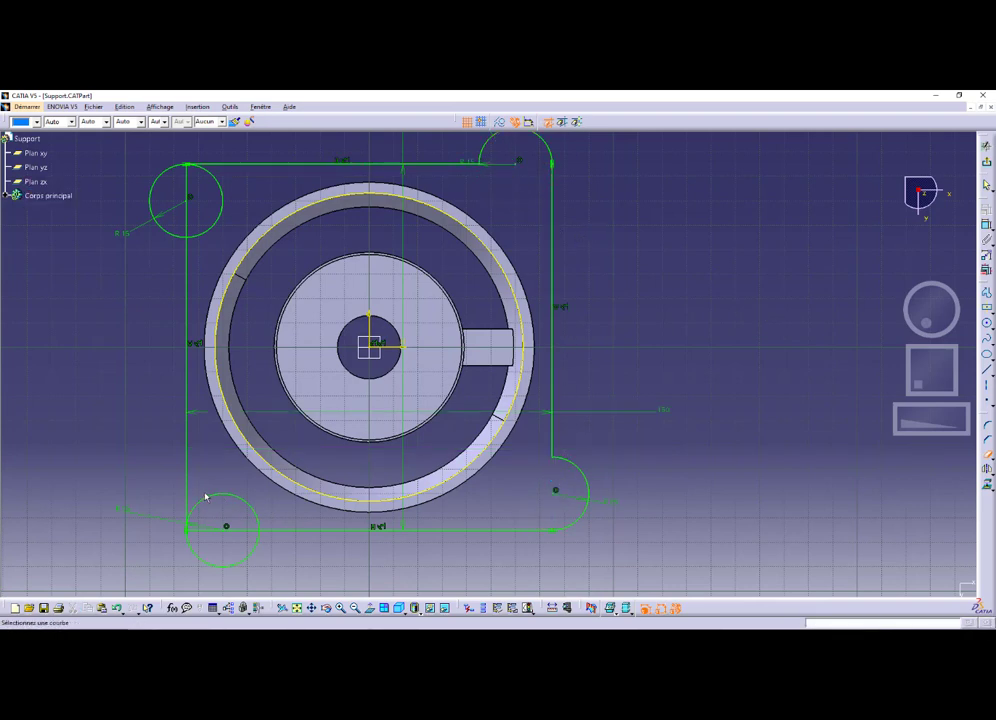
click(224, 528)
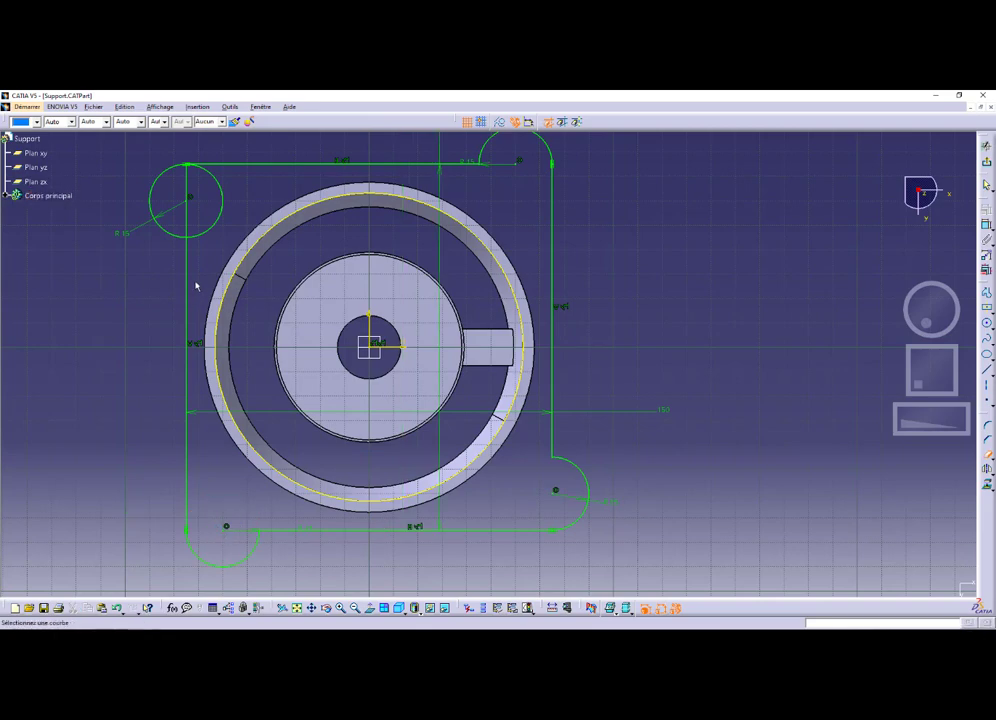
click(209, 228)
click(188, 217)
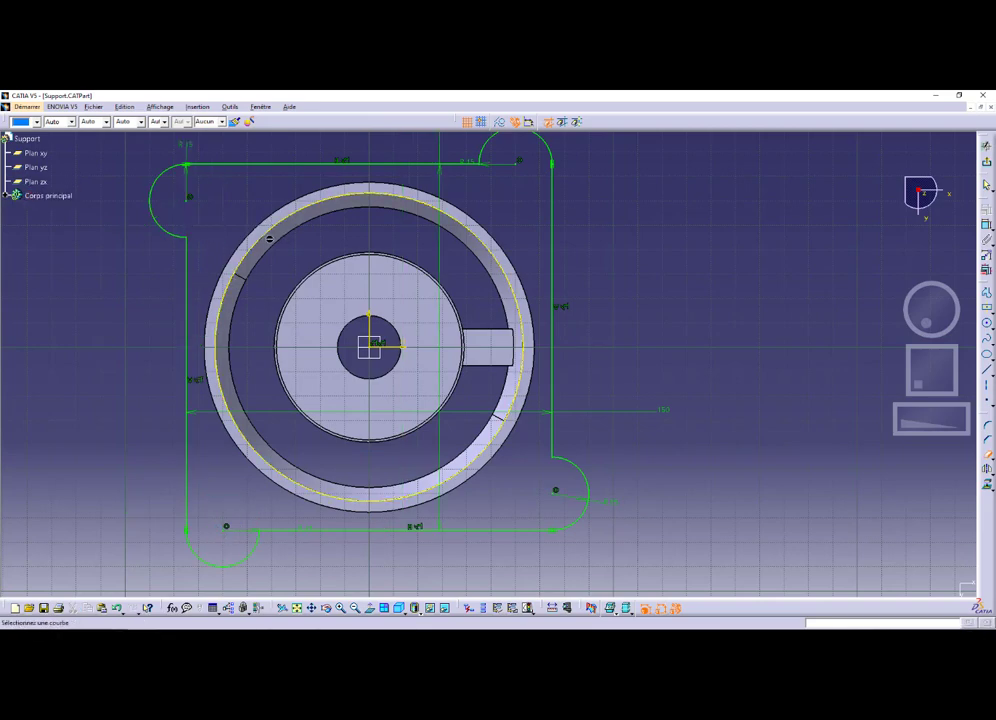
mouse_move(321, 223)
ctrl+middle_down()
mouse_move(311, 244)
mouse_move(421, 278)
ctrl+middle_up()
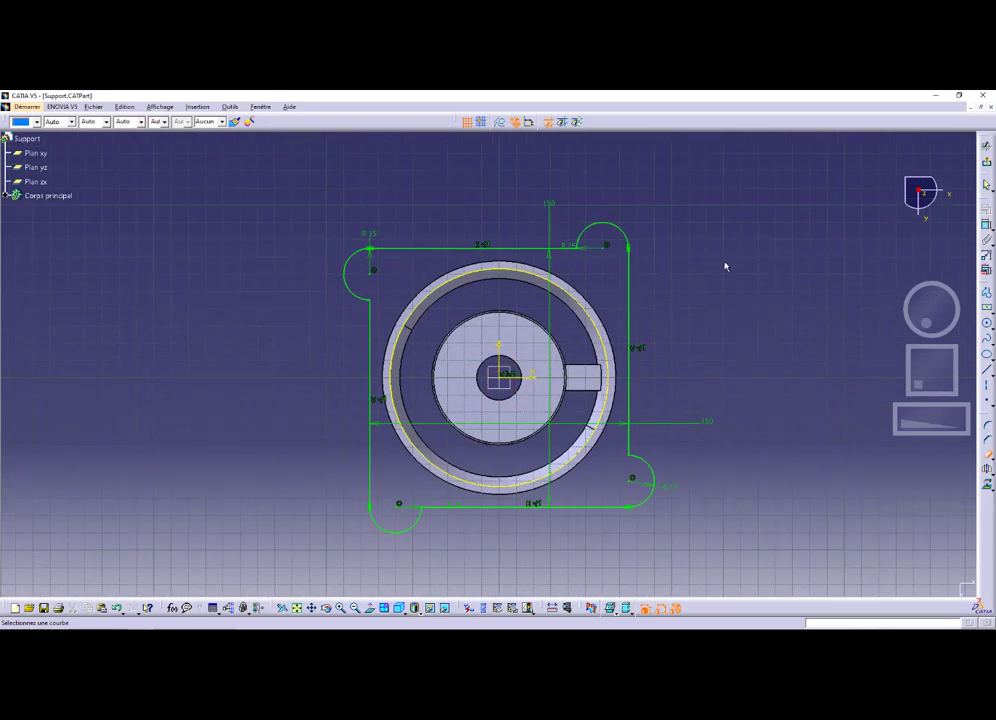
ctrl+middle_drag(724, 262, 721, 252)
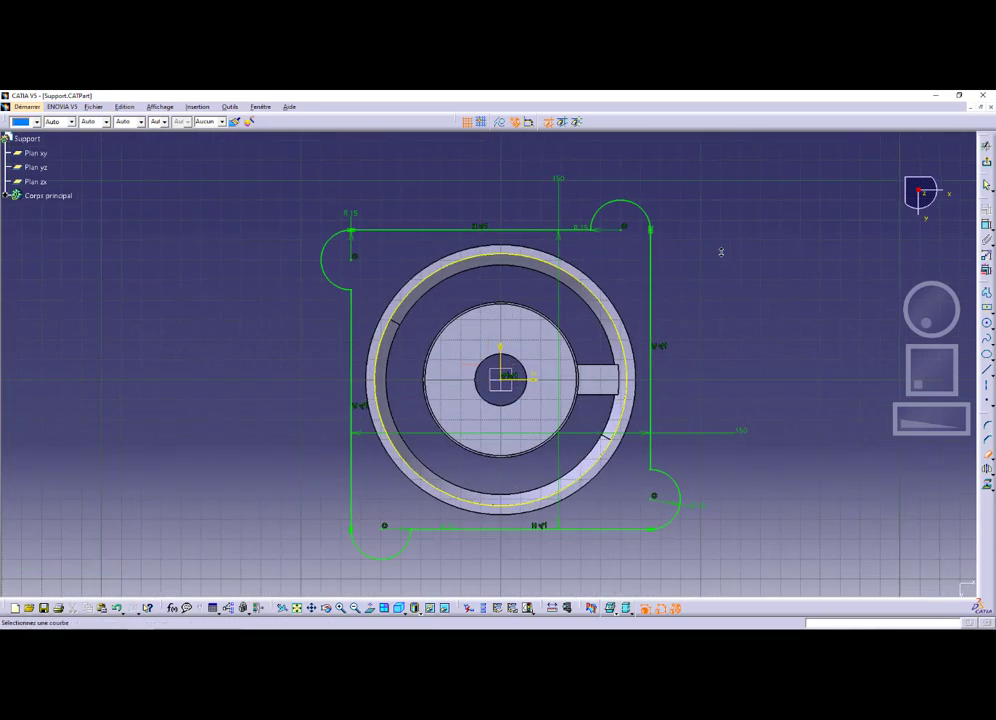
click(987, 161)
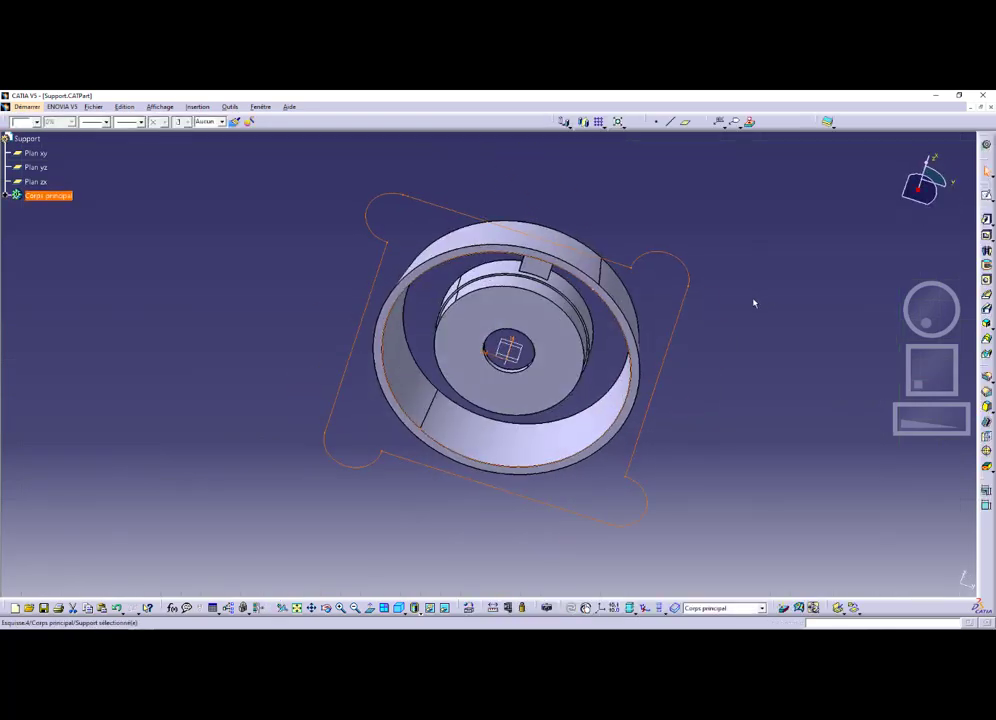
Check the next page of the exercise PDF and extrude the lobed square profile 8 mm in CATIA
key(alt+Tab)
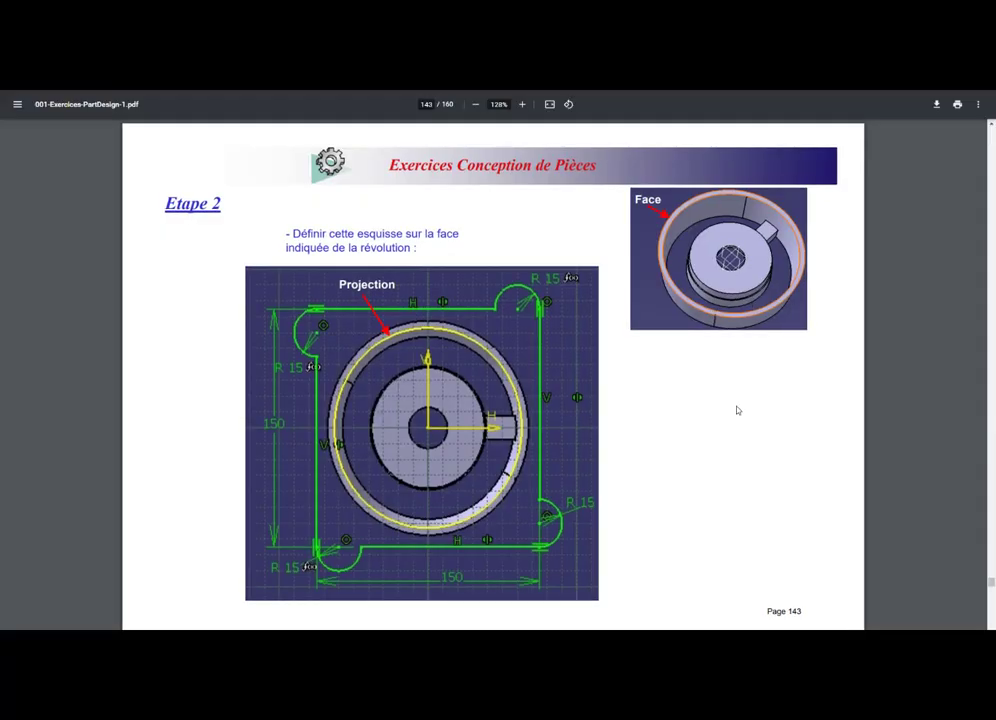
scroll(737, 410, down, 5)
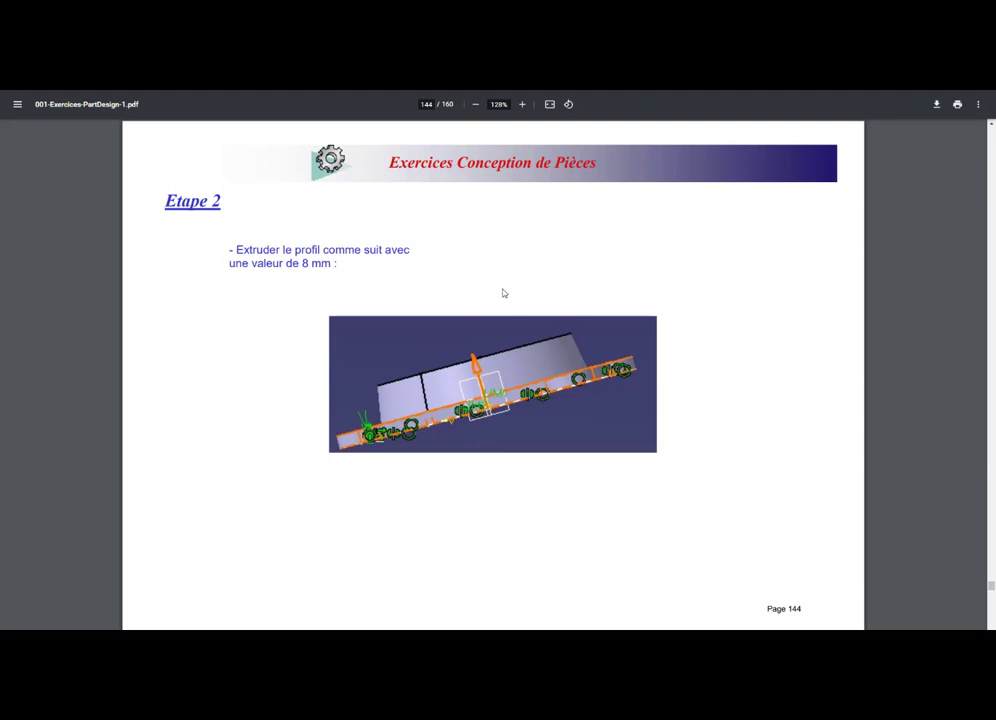
key(alt+Tab)
middle_drag(456, 258, 533, 410)
click(986, 220)
click(510, 380)
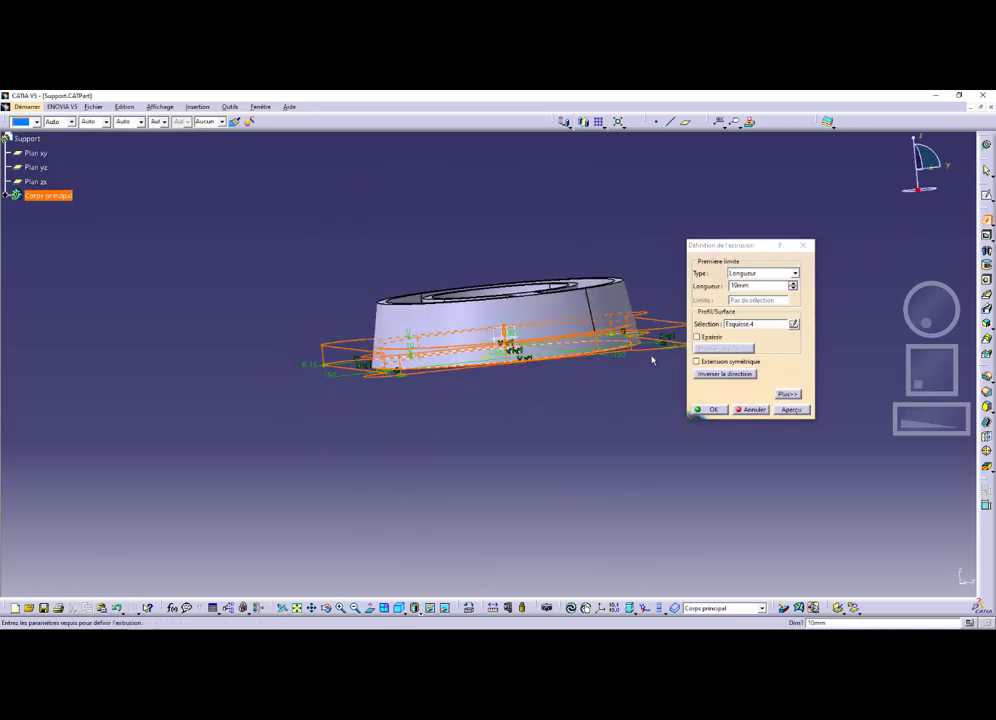
click(793, 289)
click(793, 289)
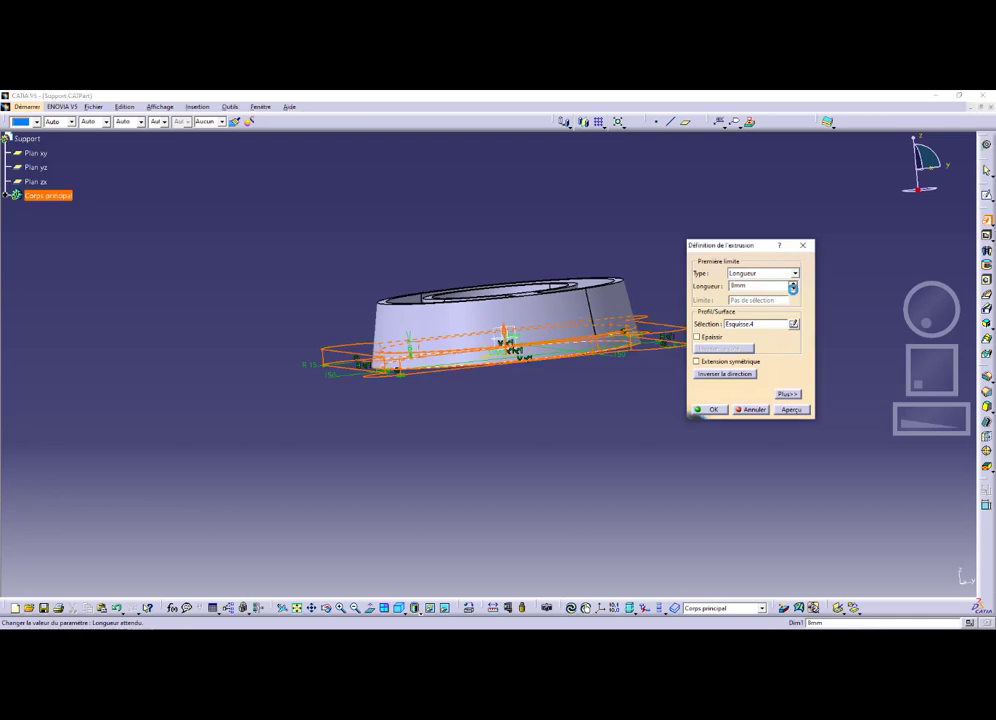
click(708, 409)
middle_drag(640, 407, 566, 521)
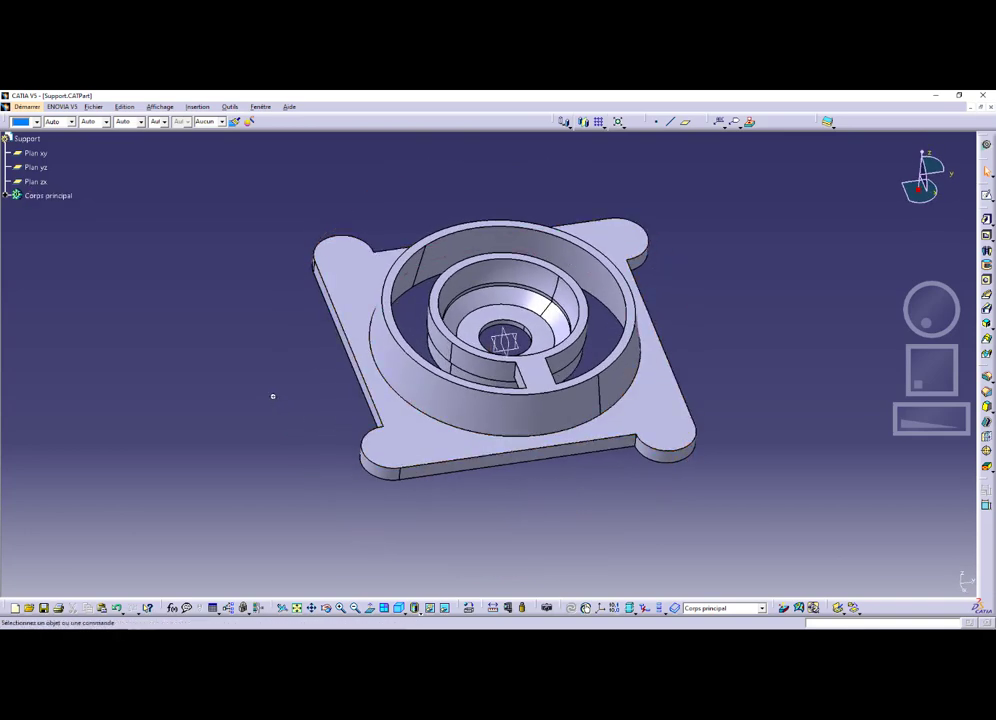
mouse_move(271, 396)
middle_down()
mouse_move(256, 411)
mouse_move(289, 407)
mouse_move(275, 400)
middle_up()
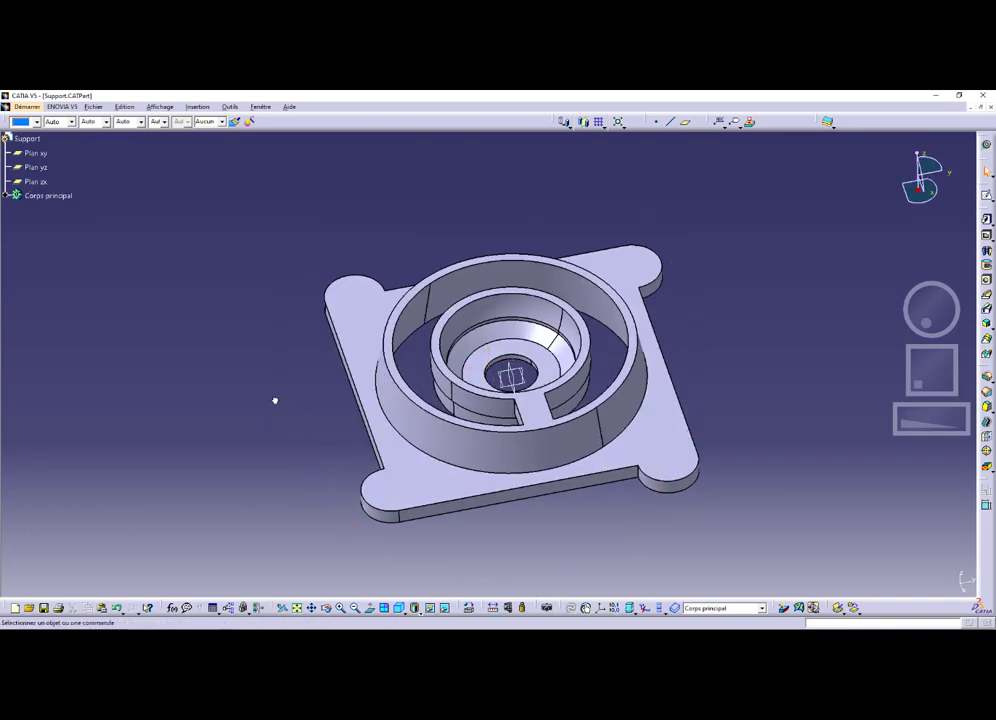
Save the part as 12-Support in the 001-Exercices-PartDesign-1 folder
click(45, 609)
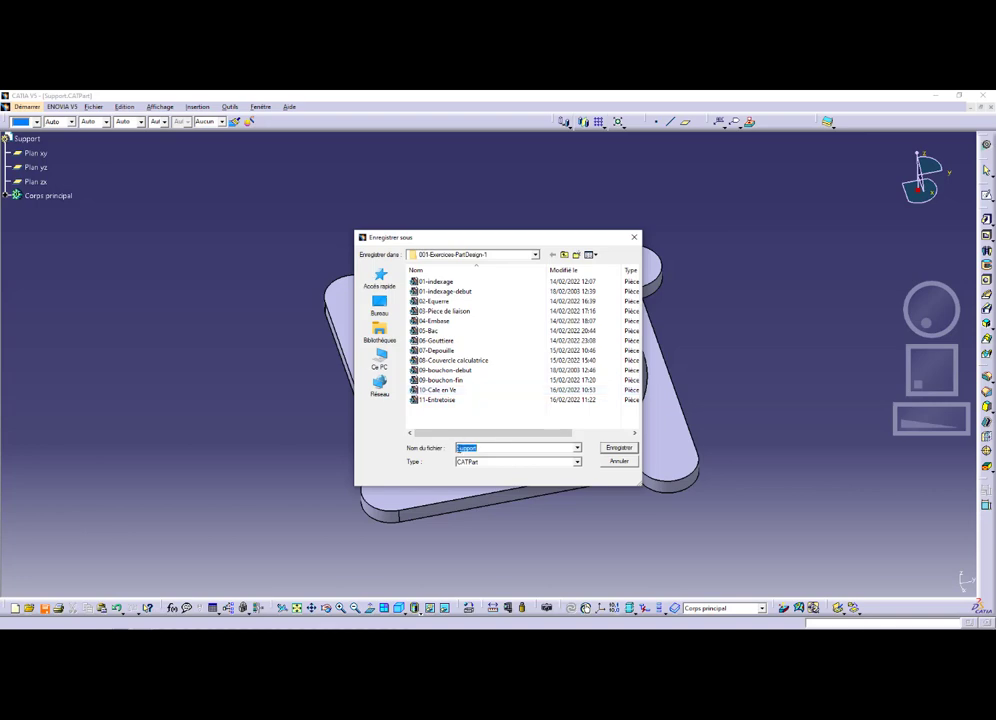
click(458, 448)
text(12-)
click(618, 448)
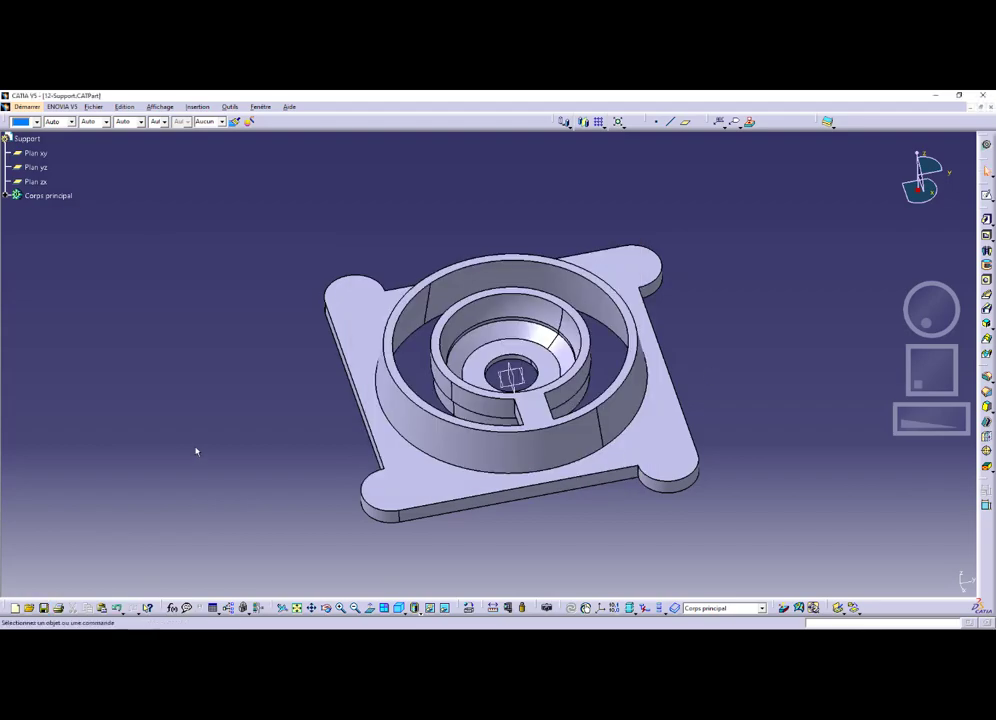
Read the Etape 3 instructions in the exercise PDF and set Extrusion.1 as the work object in CATIA
key(alt+Tab)
key(Right)
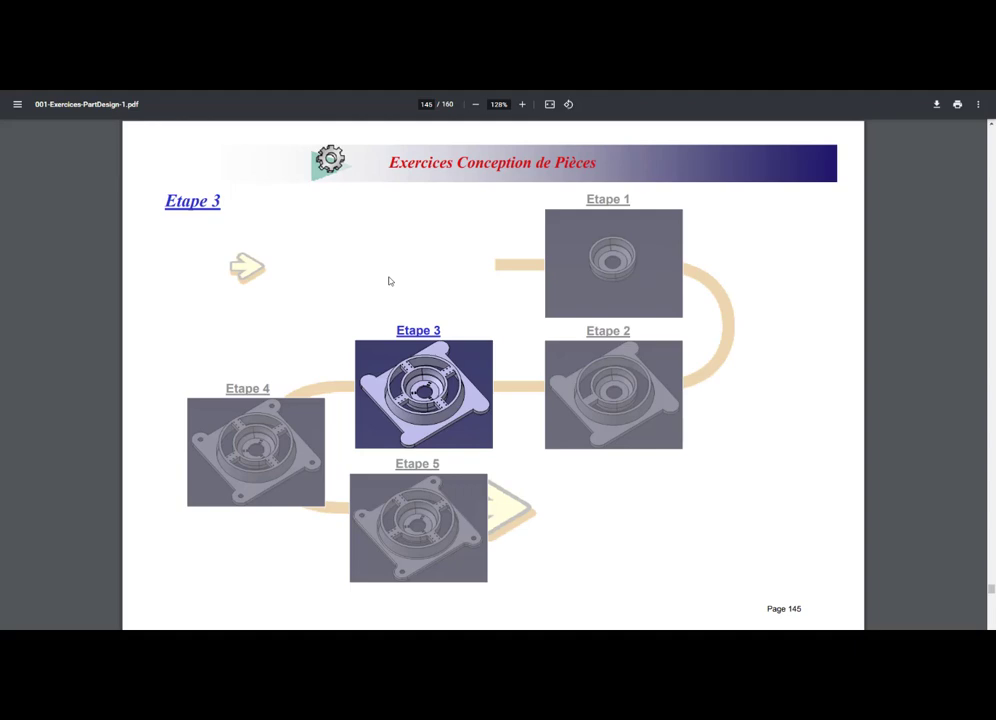
key(Right)
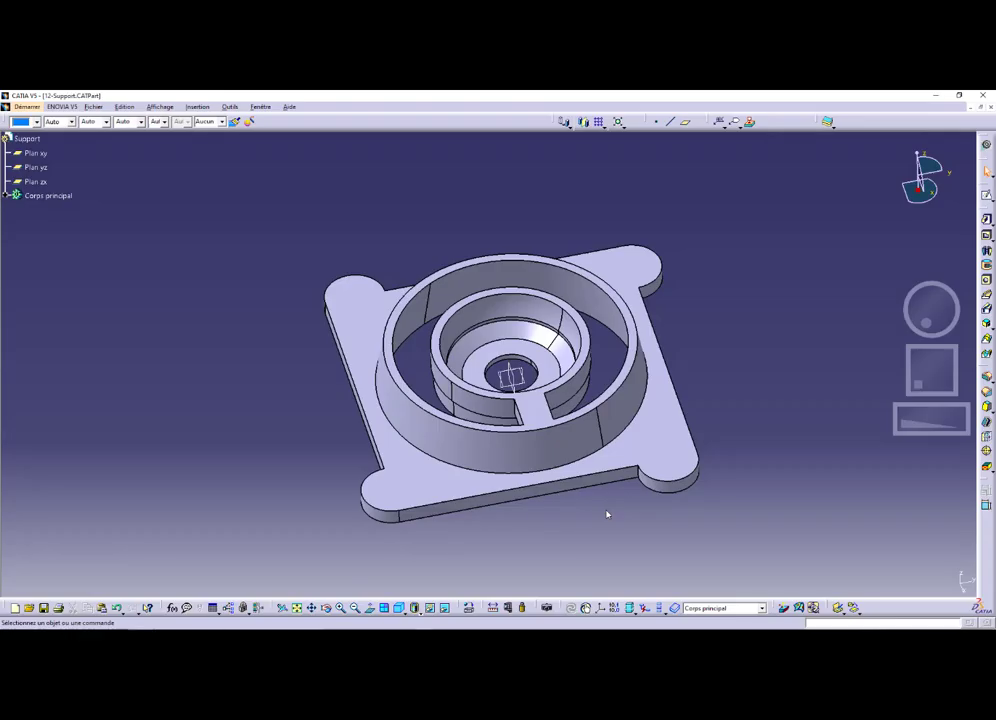
click(7, 196)
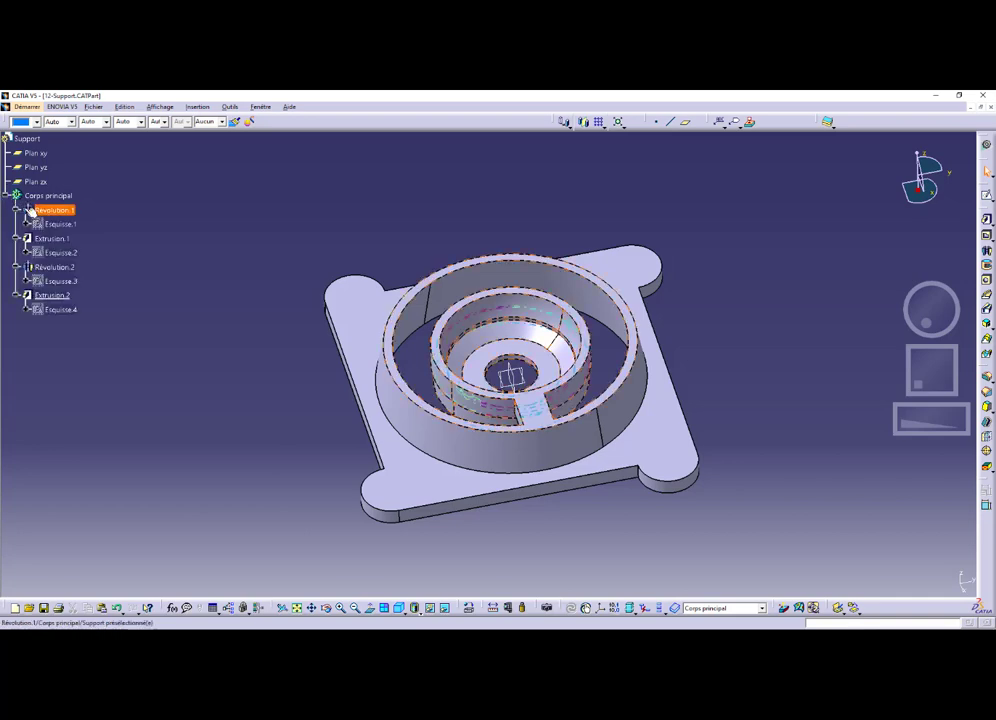
right_click(55, 241)
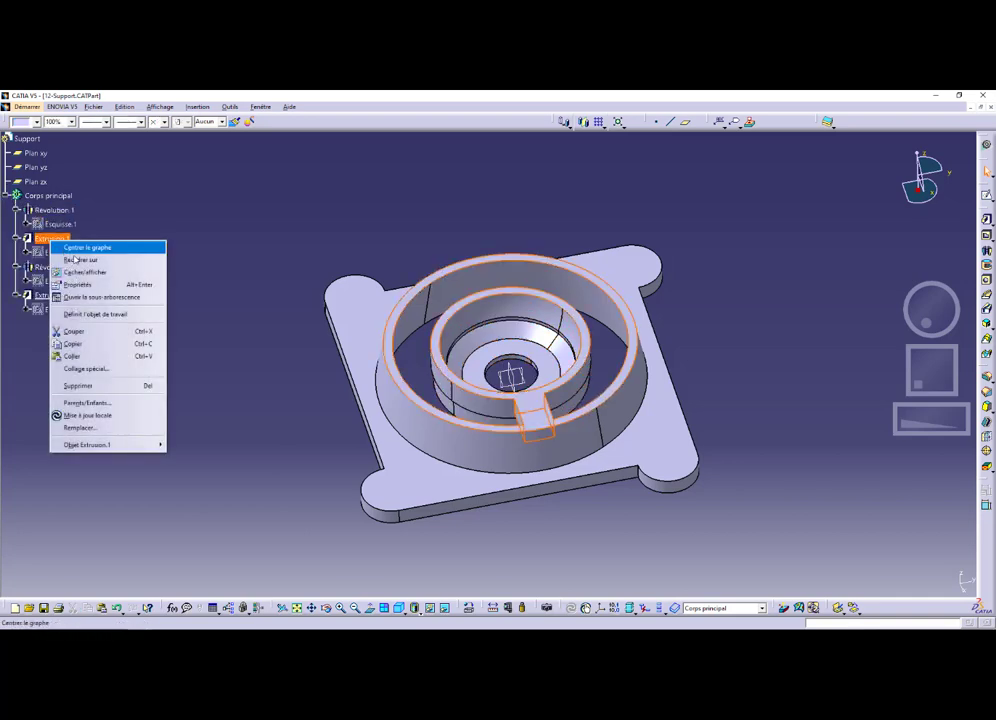
click(127, 314)
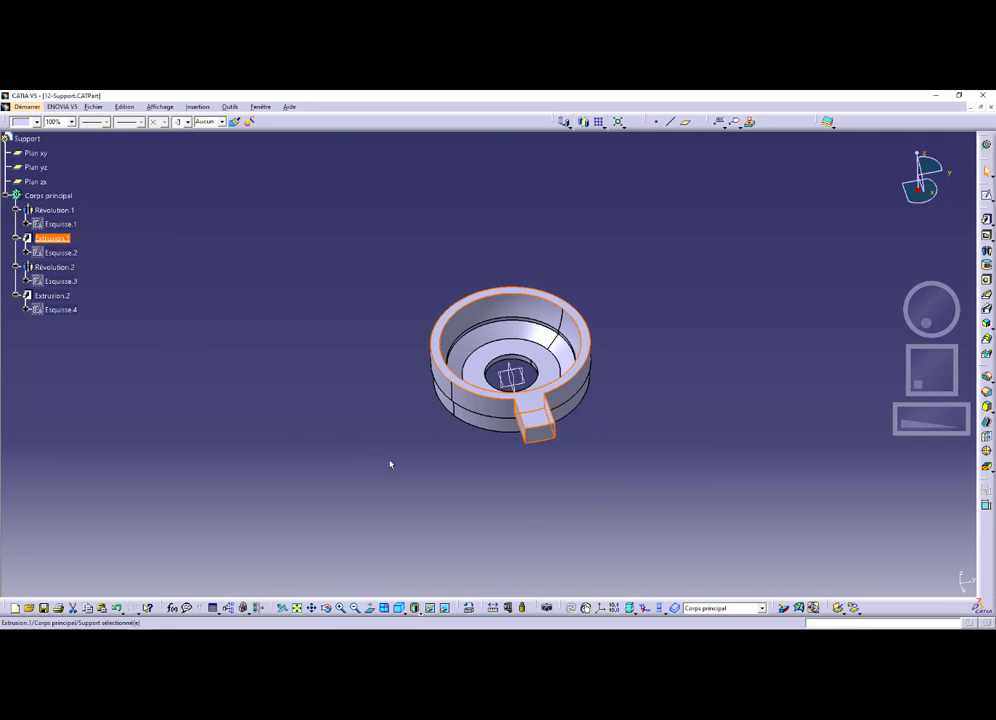
Place a hole on the top face of the Extrusion.1 arm, using two adjacent edges of that face as positioning references
middle_drag(421, 483, 603, 474)
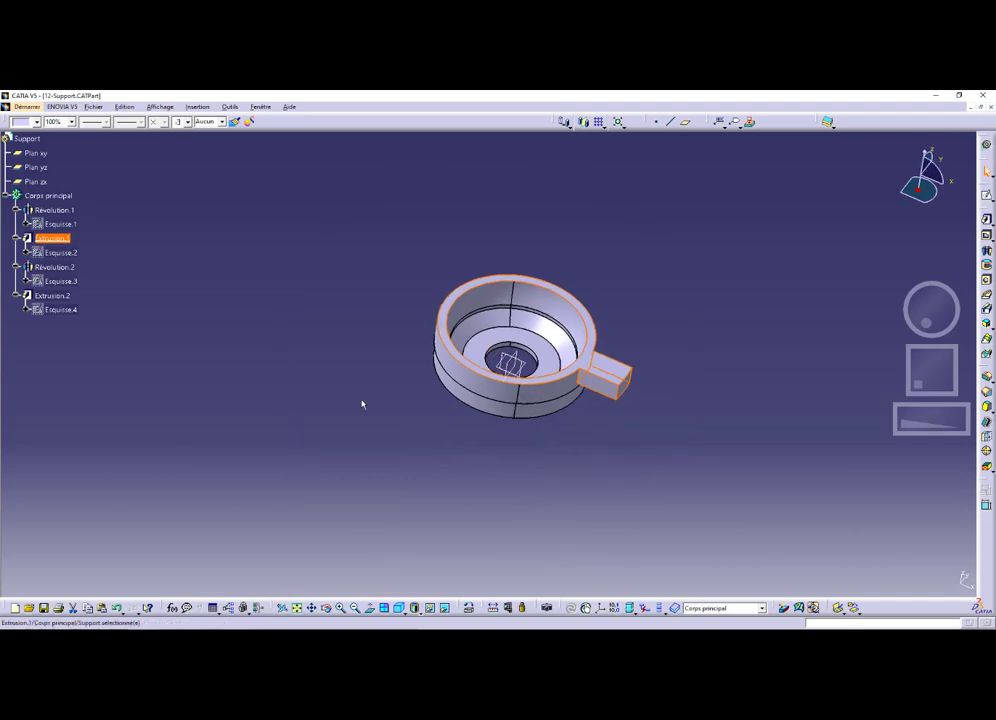
middle_drag(362, 404, 236, 440)
click(579, 472)
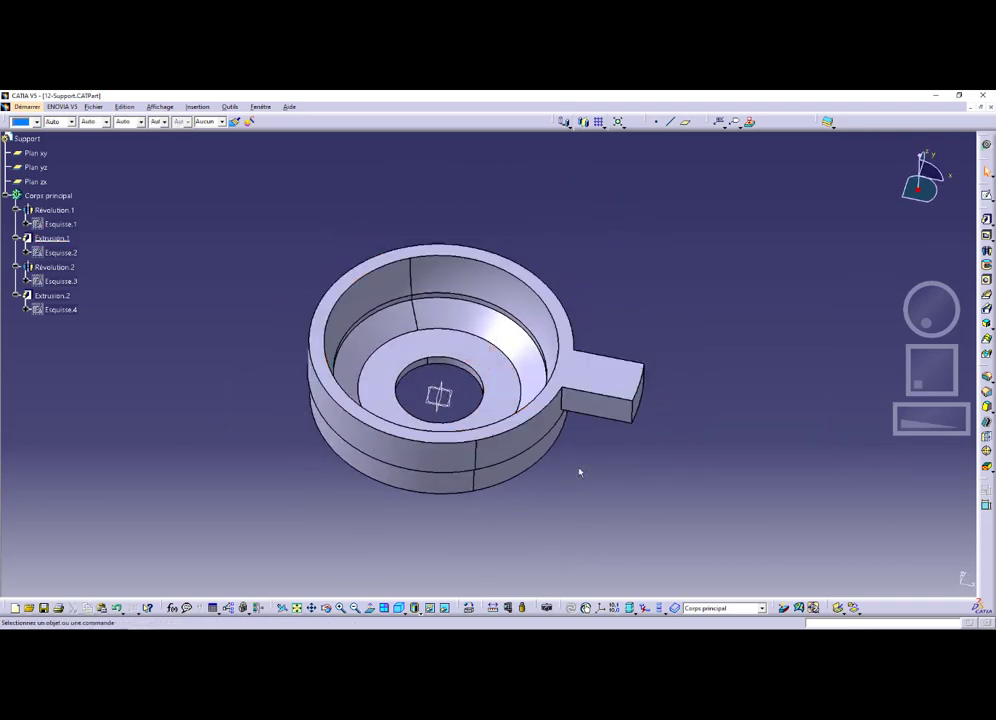
click(644, 396)
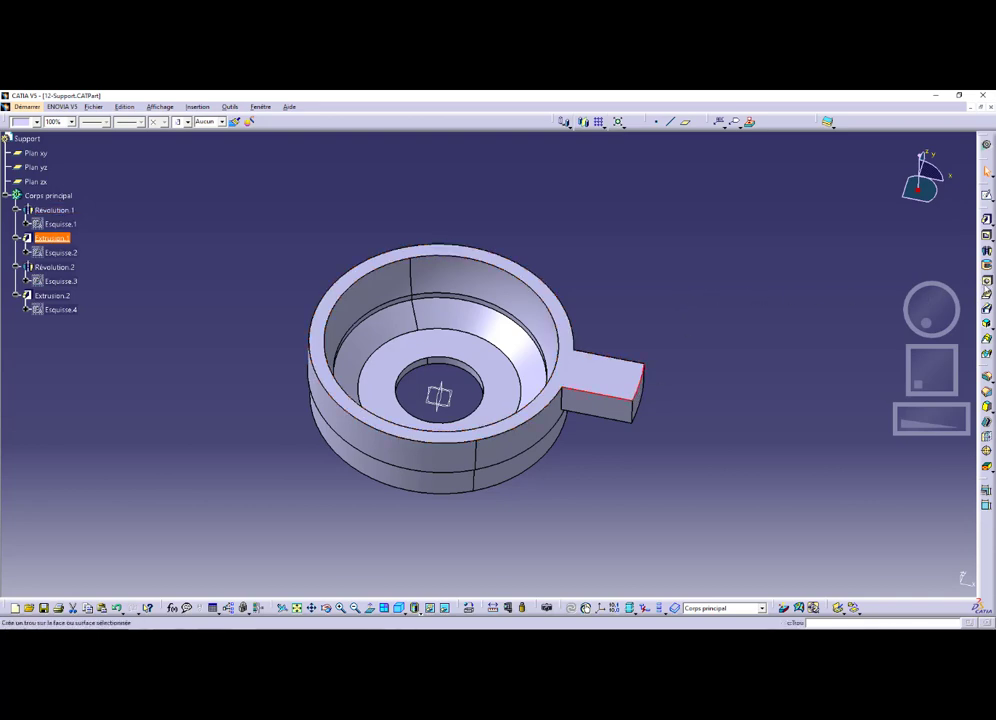
click(987, 281)
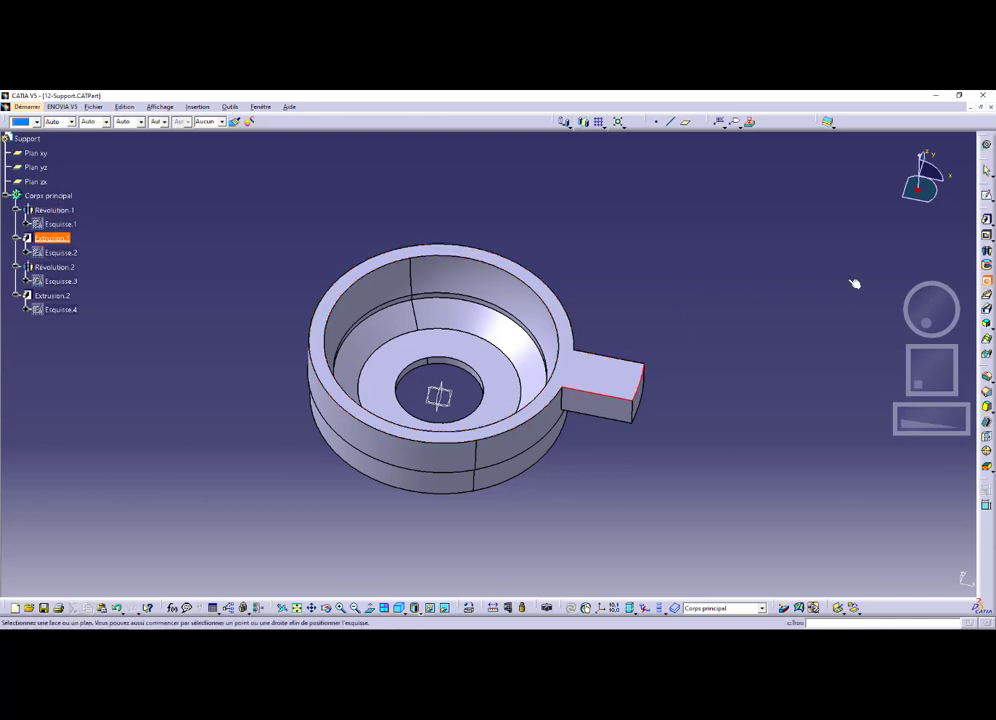
click(580, 379)
middle_drag(410, 414, 601, 279)
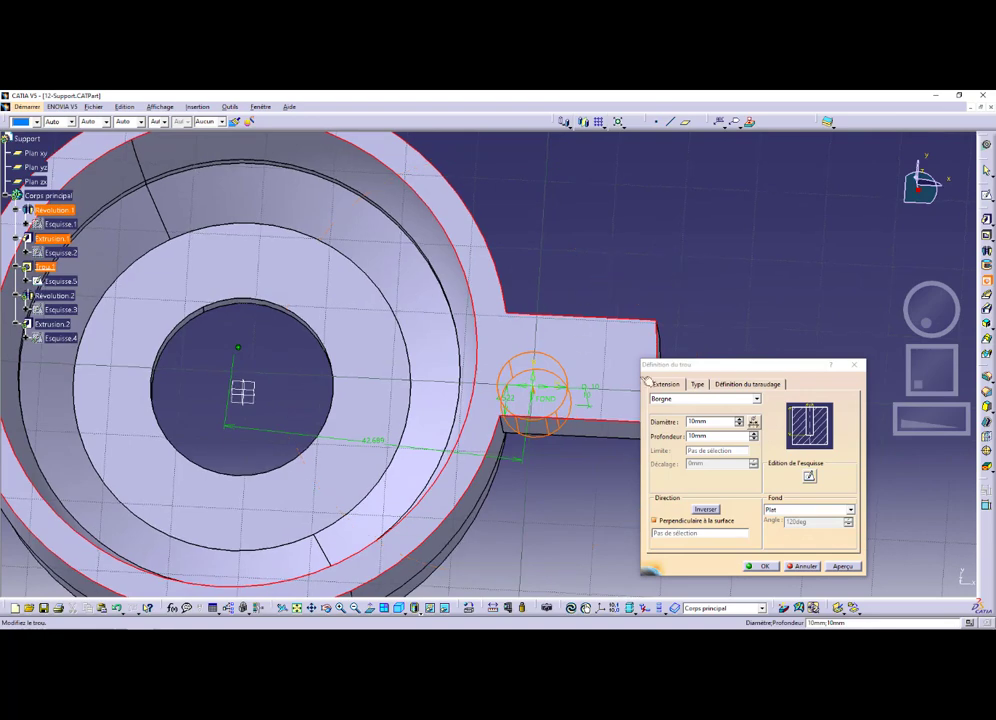
Make the arm's hole threaded and check its tapping specifications in the exercise PDF
click(697, 384)
click(731, 385)
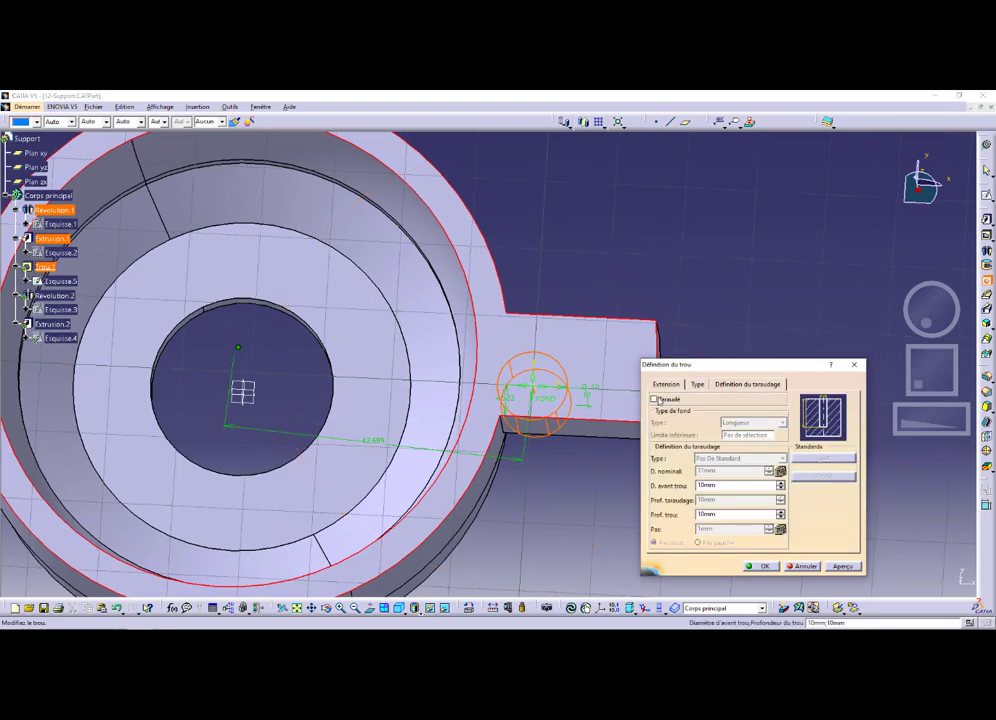
click(654, 398)
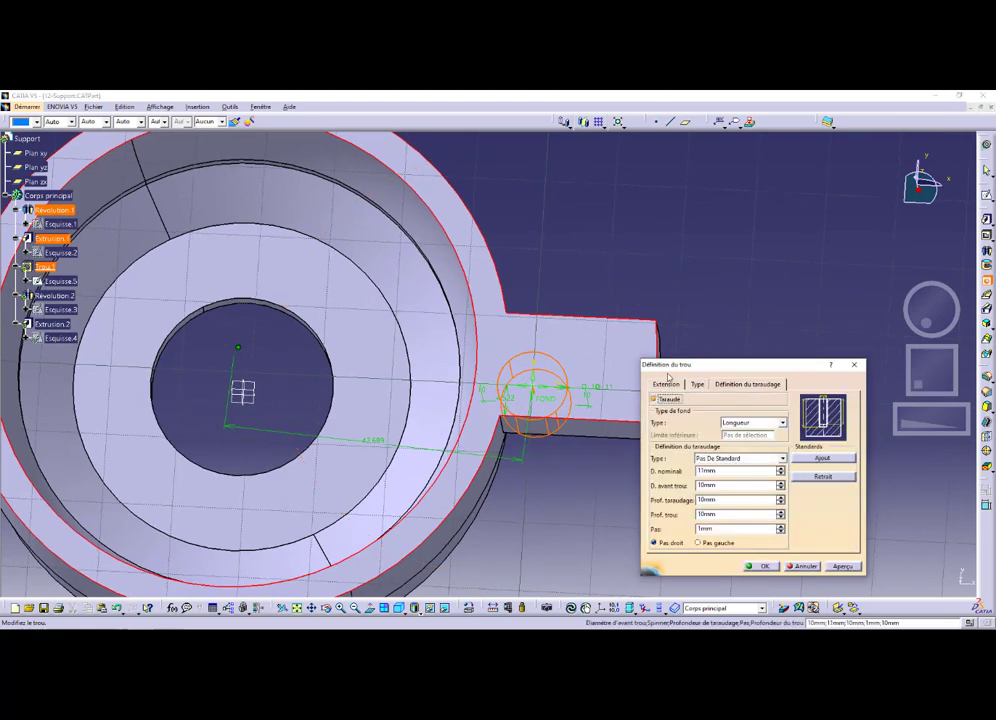
key(alt+Tab)
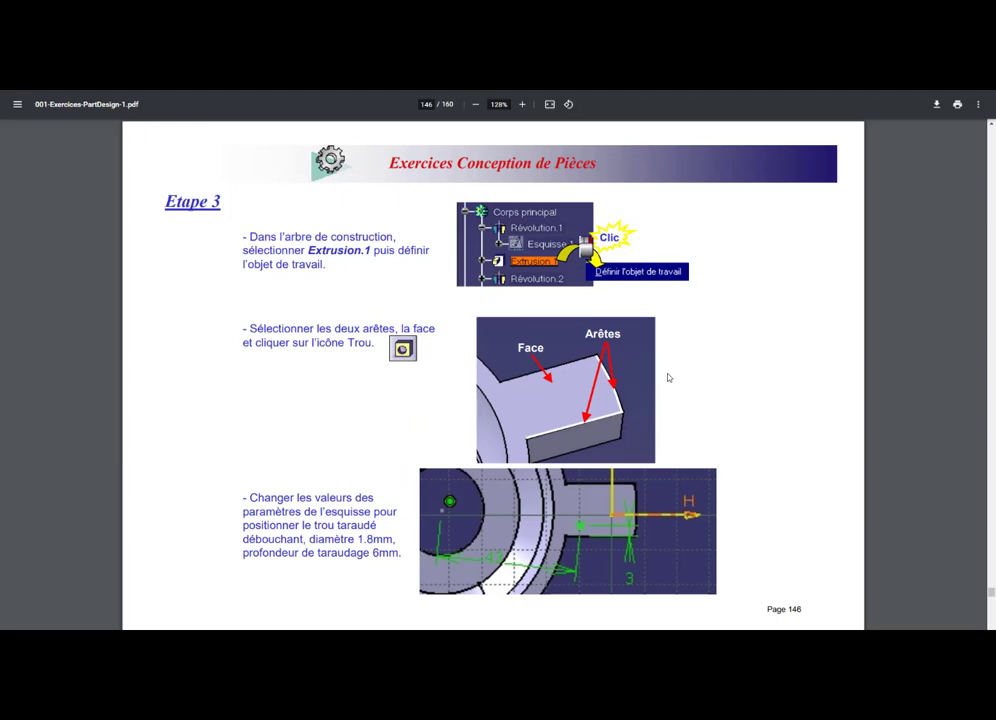
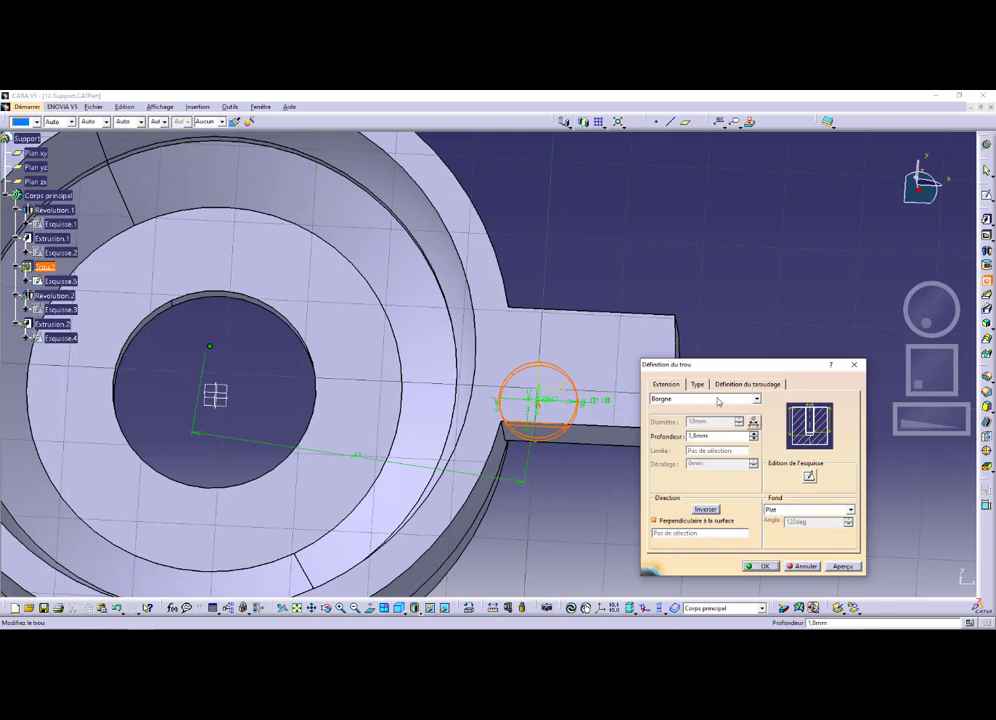
Set the tapped hole's pre-drill diameter to 1,5 mm and its thread pitch to 0,3 mm
click(748, 384)
double_click(727, 485)
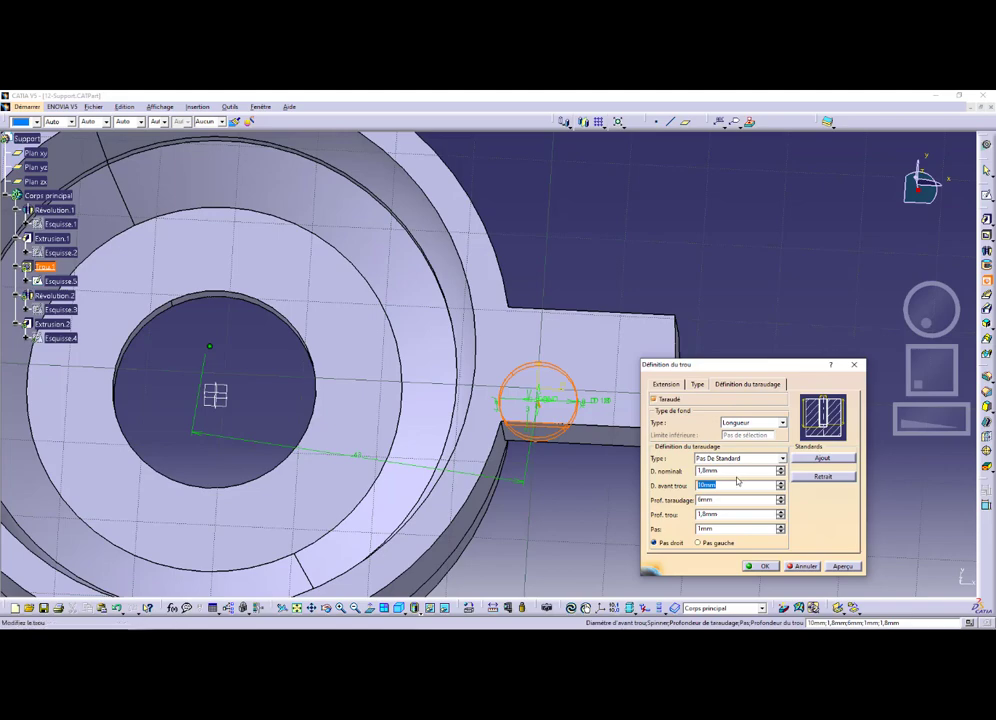
text(1,)
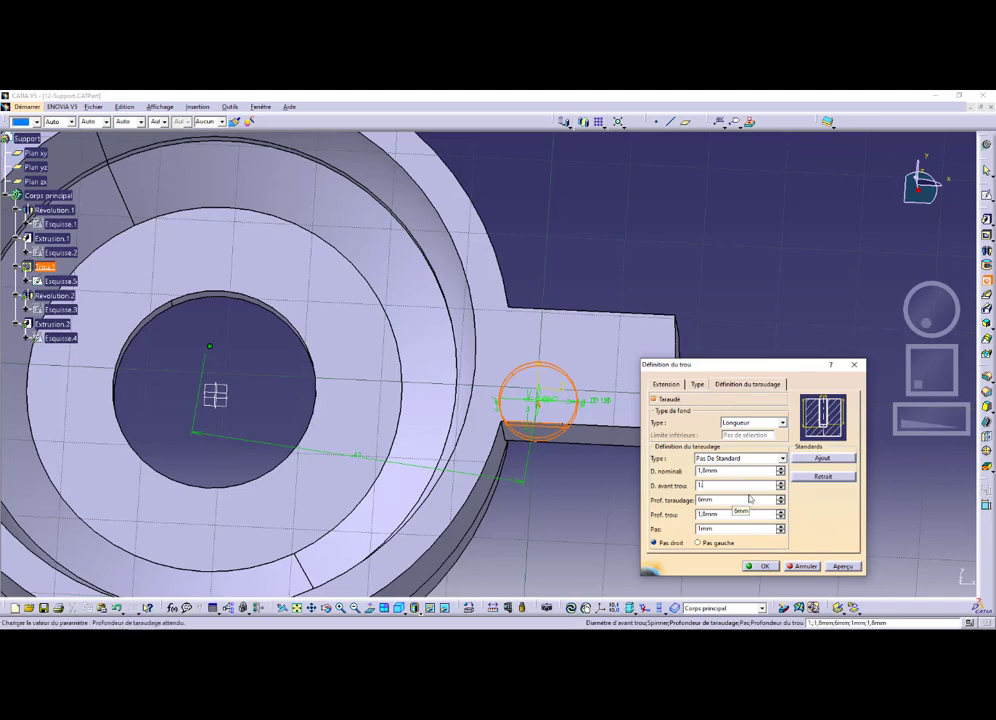
text(5)
click(704, 528)
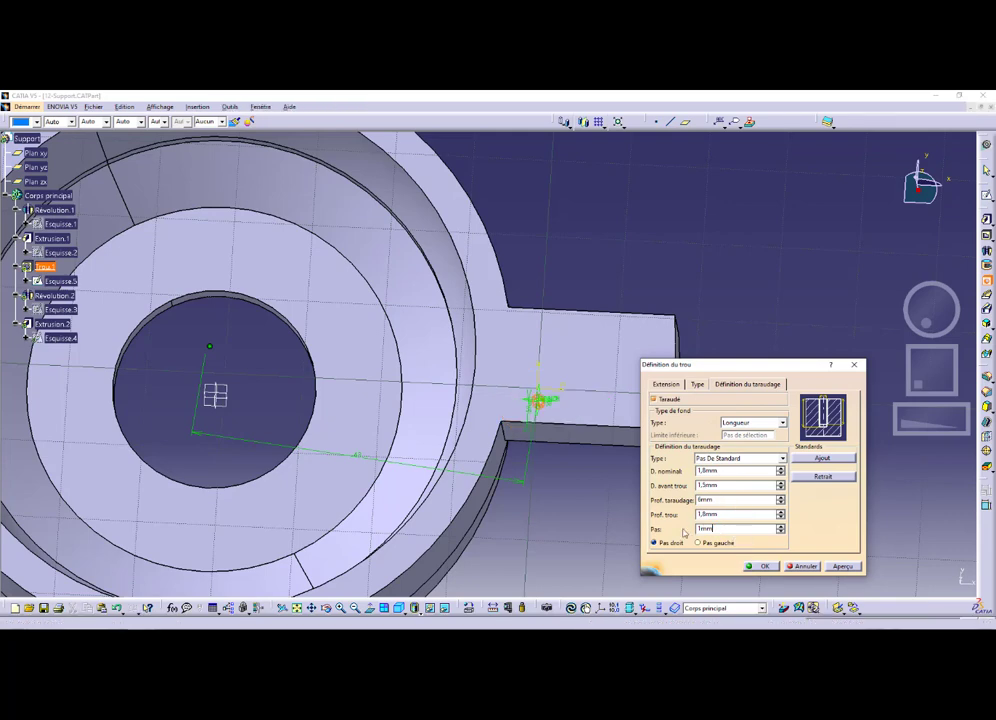
double_click(704, 528)
text(0,3)
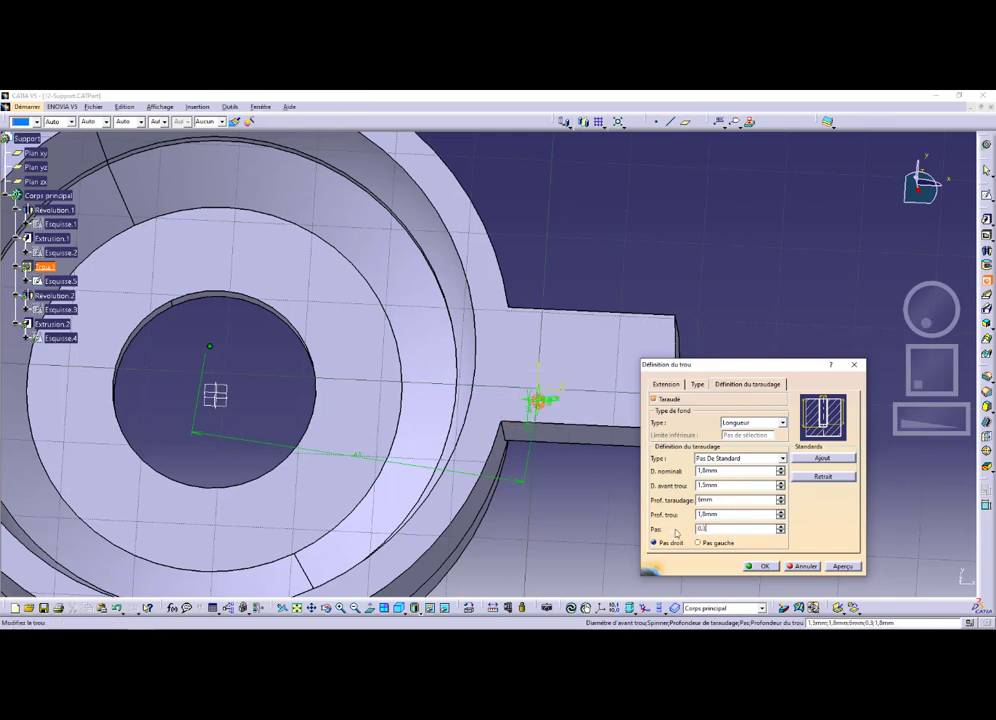
Make the tapped hole run through the arm by setting its extent to Jusqu'au dernier, and validate the hole
click(666, 384)
click(708, 437)
double_click(714, 437)
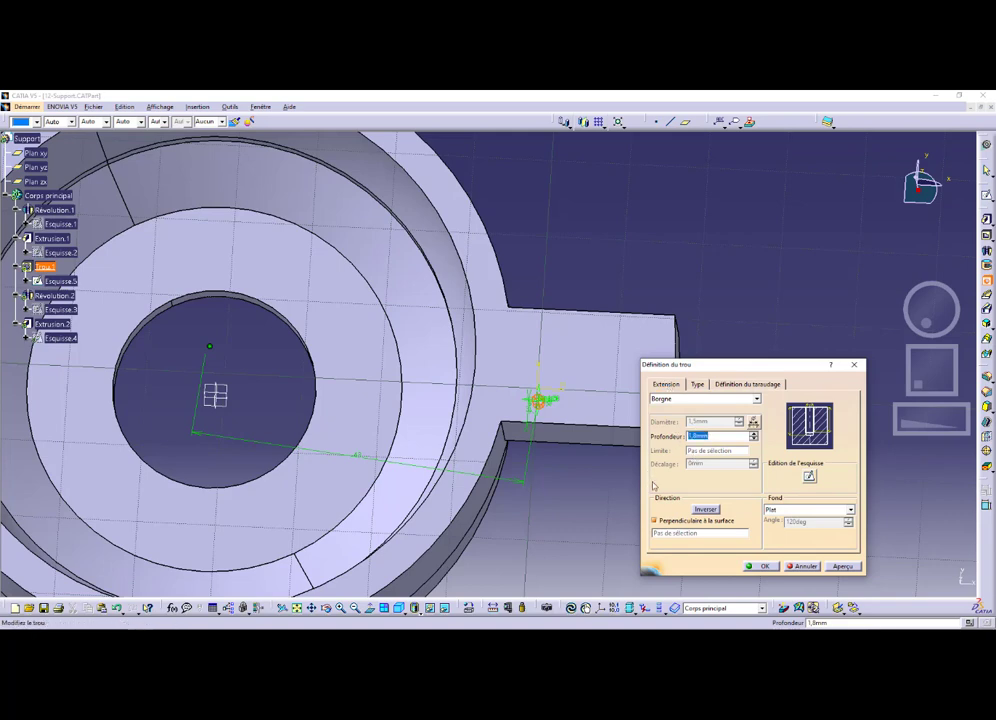
click(695, 399)
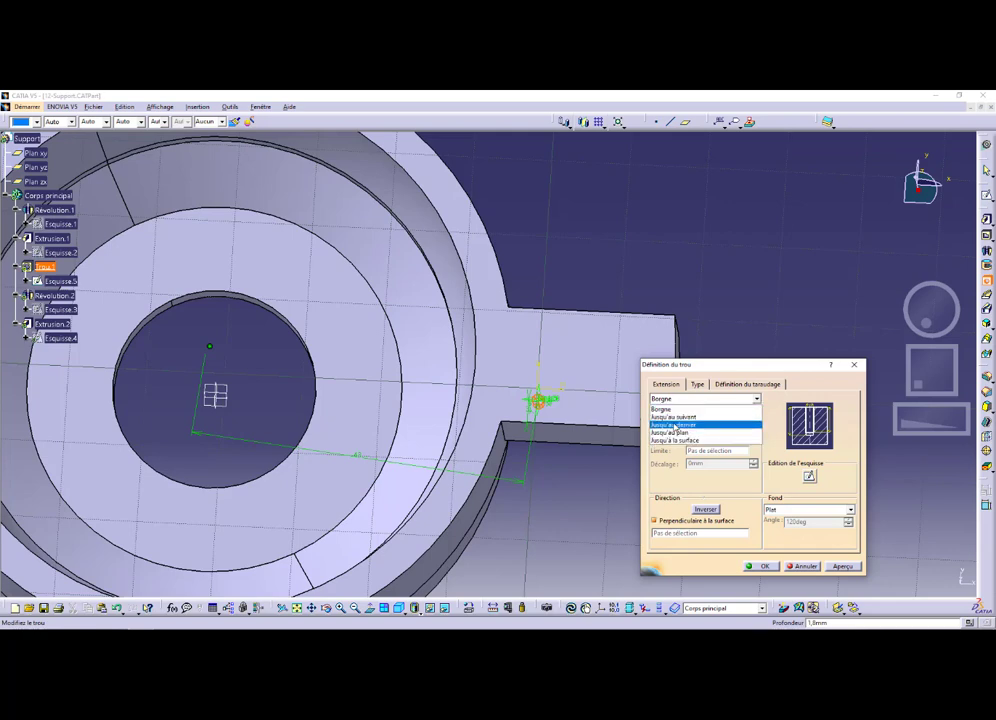
click(675, 426)
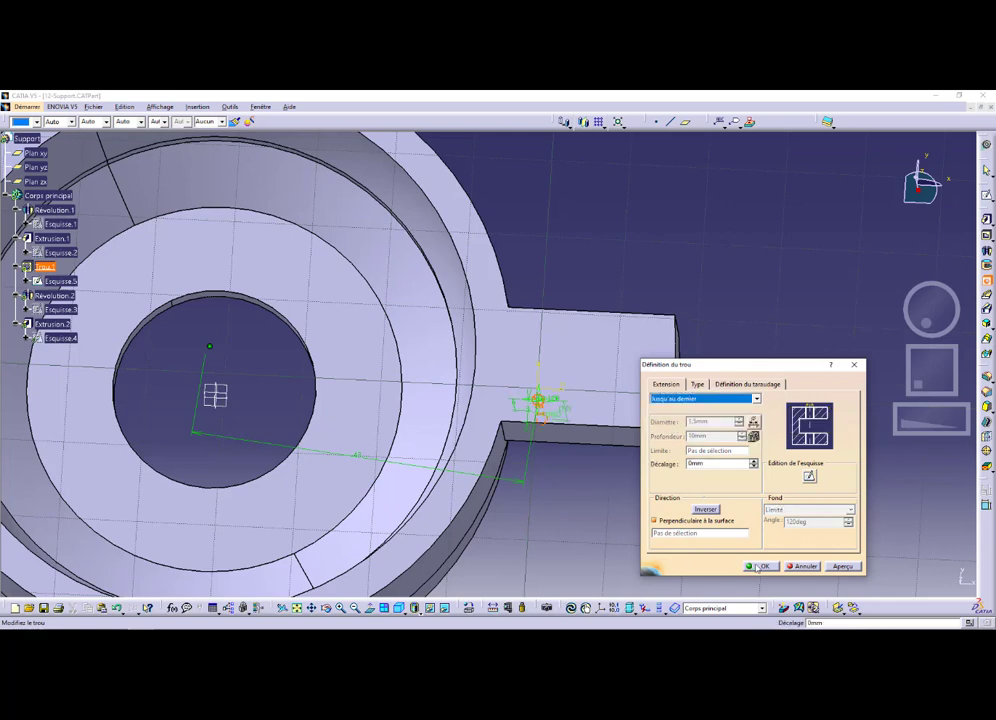
click(759, 567)
middle_drag(567, 536, 430, 427)
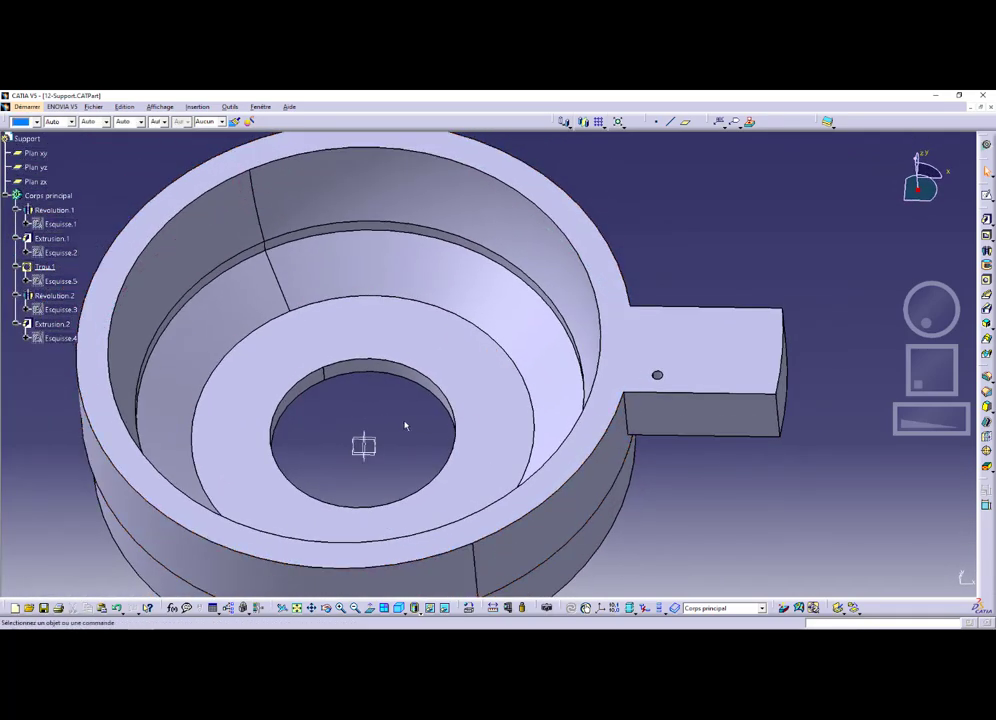
Check the tapped hole's specifications in the exercise PDF and read the instructions for the rectangular pattern of Trou.1
key(alt+Tab)
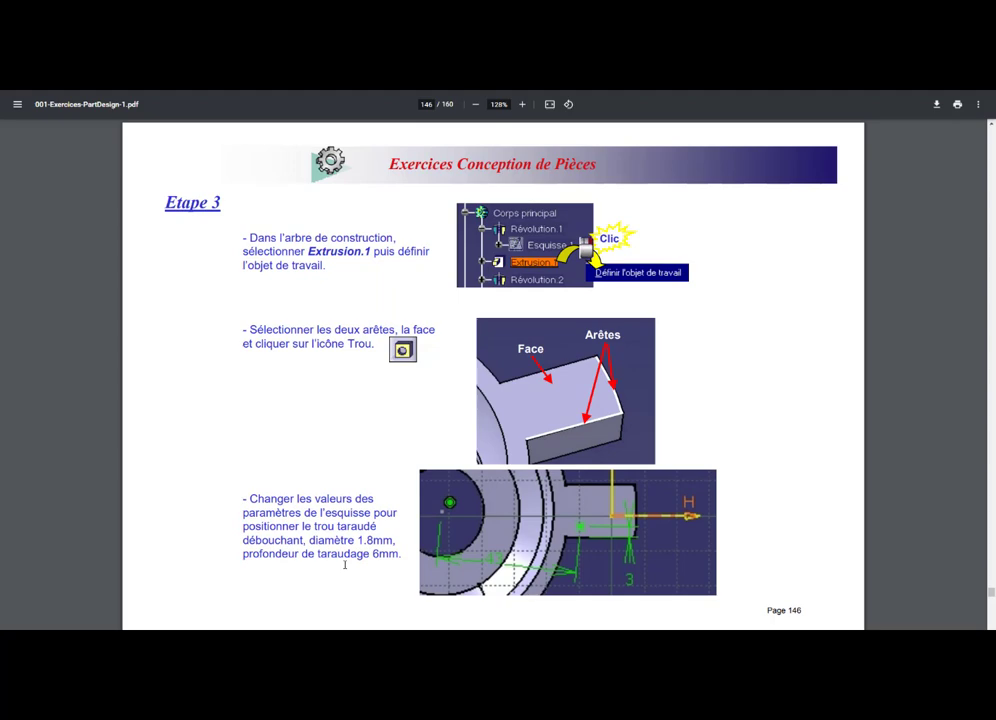
drag(349, 540, 390, 539)
click(355, 470)
scroll(340, 454, down, 5)
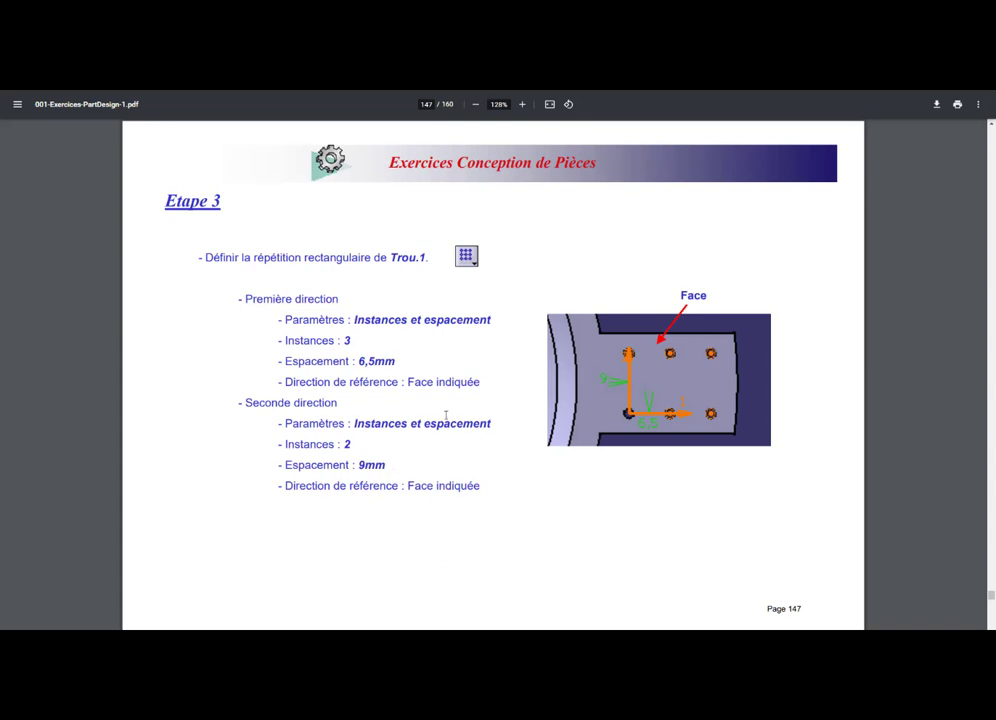
double_click(323, 257)
click(374, 294)
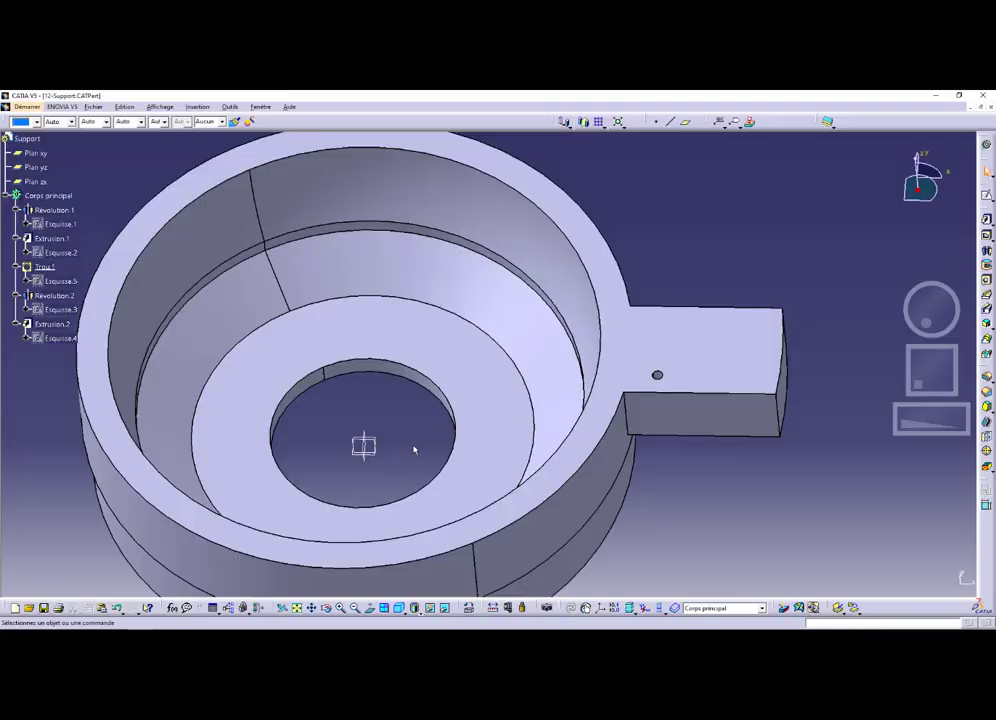
Define a rectangular pattern of Trou.1 with 3 instances spaced 6,5 mm in the first direction, along the arm's long front edge
click(44, 267)
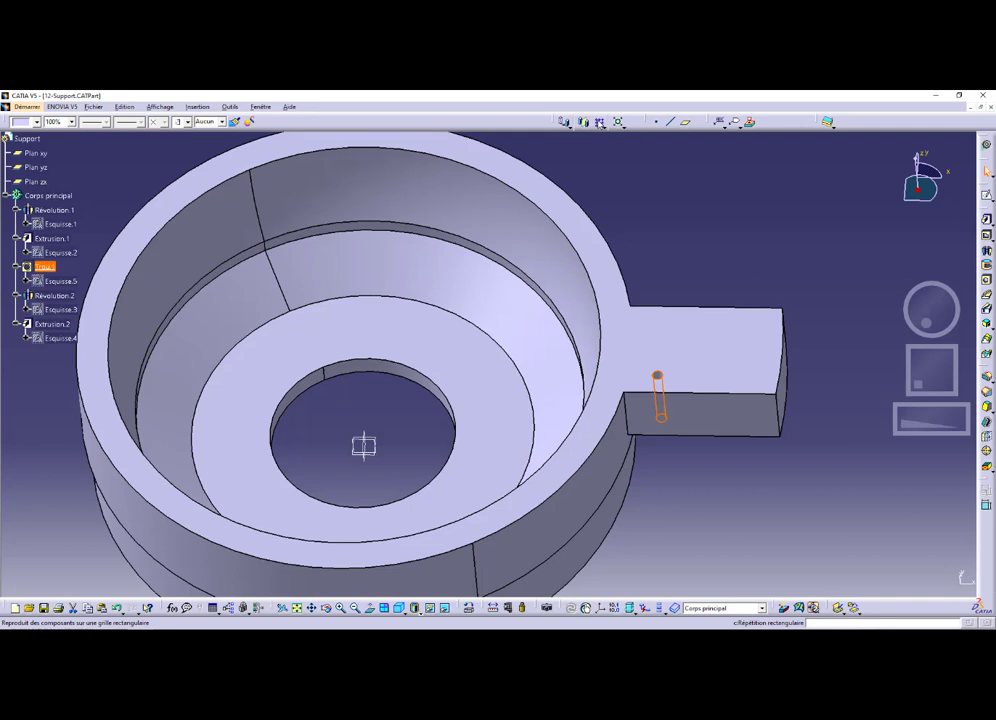
click(599, 121)
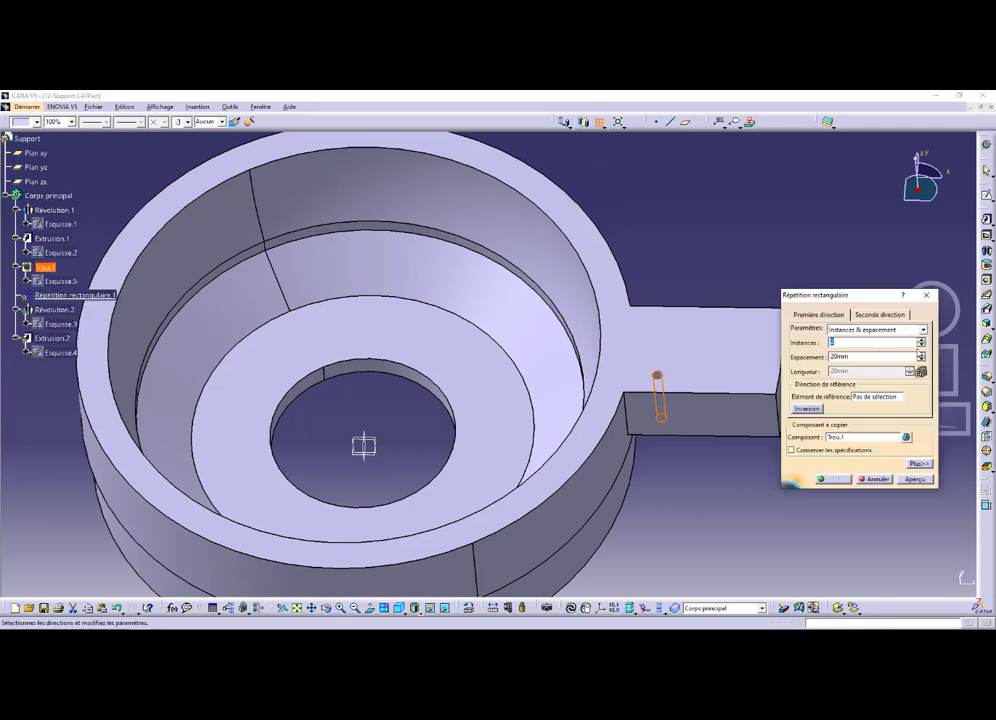
click(920, 339)
key(Tab)
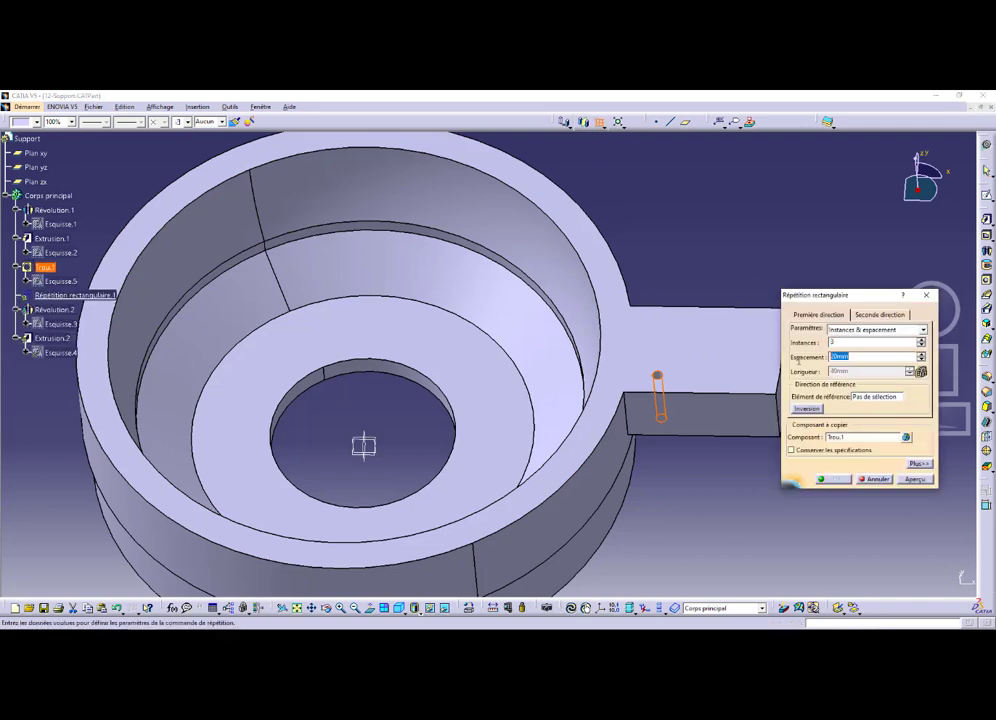
text(6.5)
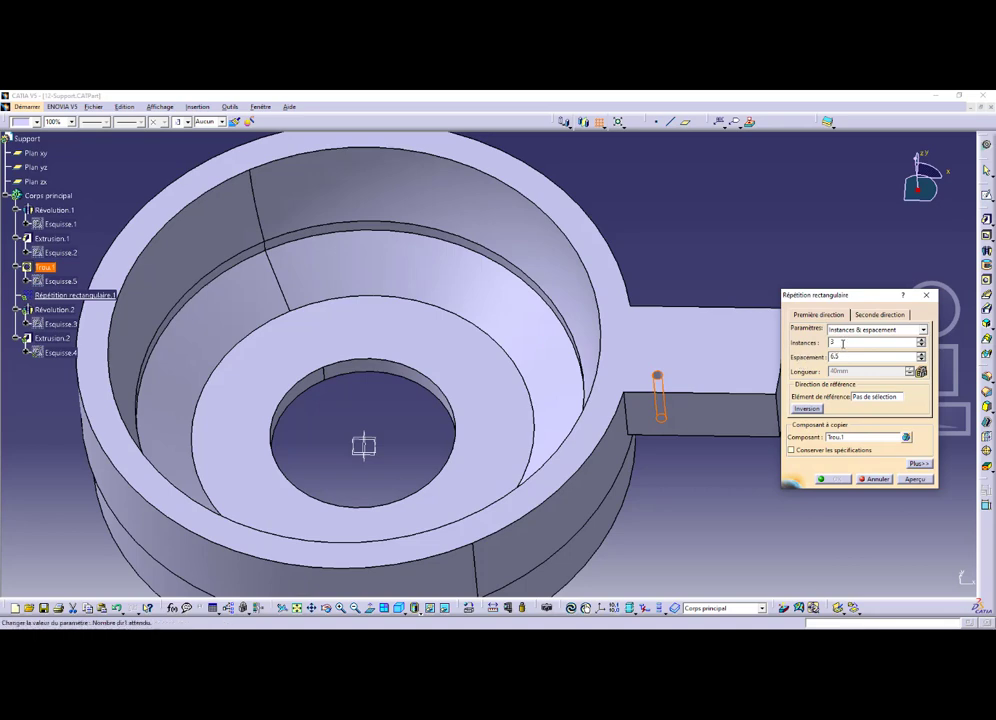
click(869, 396)
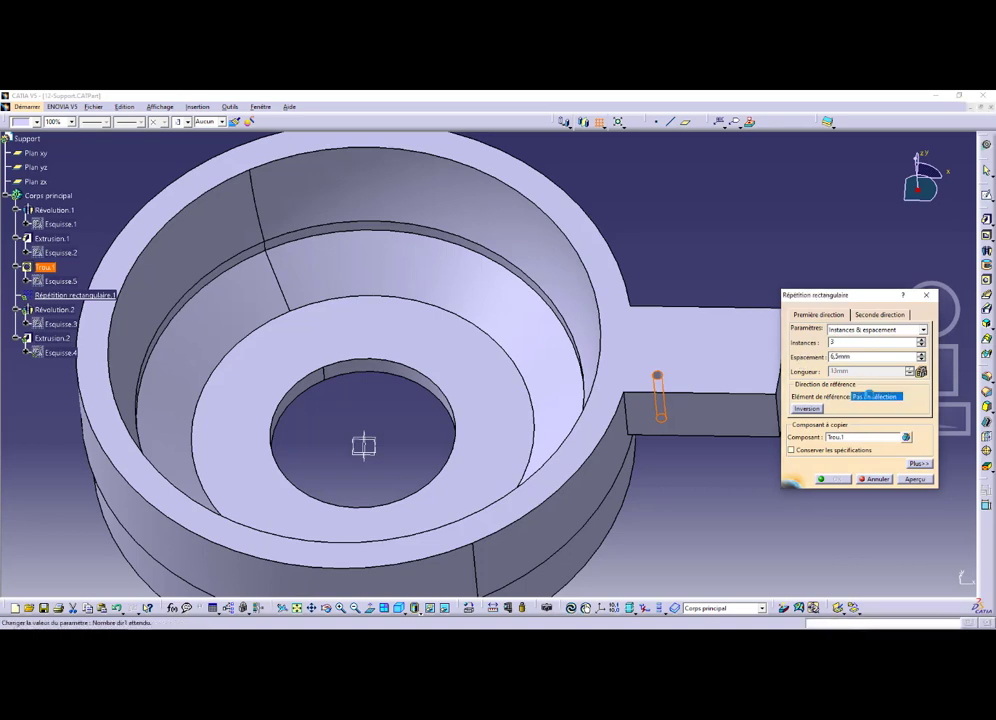
click(742, 394)
Set the pattern's second direction to 2 instances spaced 9 mm, referenced to the arm's top face, and create the pattern
click(878, 314)
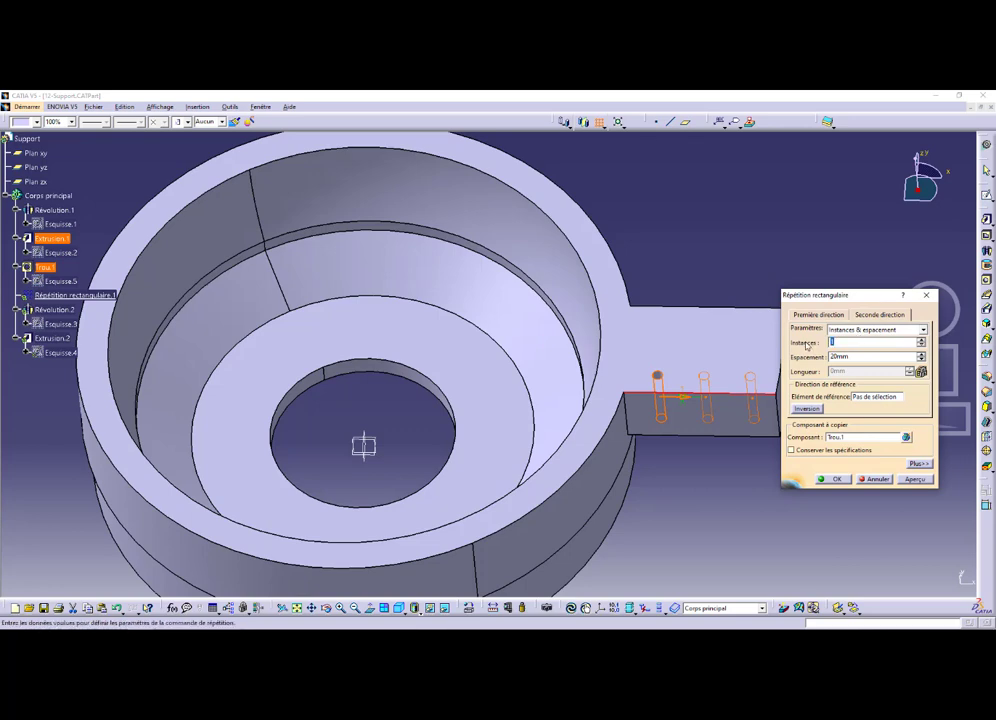
text(2)
double_click(845, 356)
text(9)
middle_drag(686, 282, 578, 256)
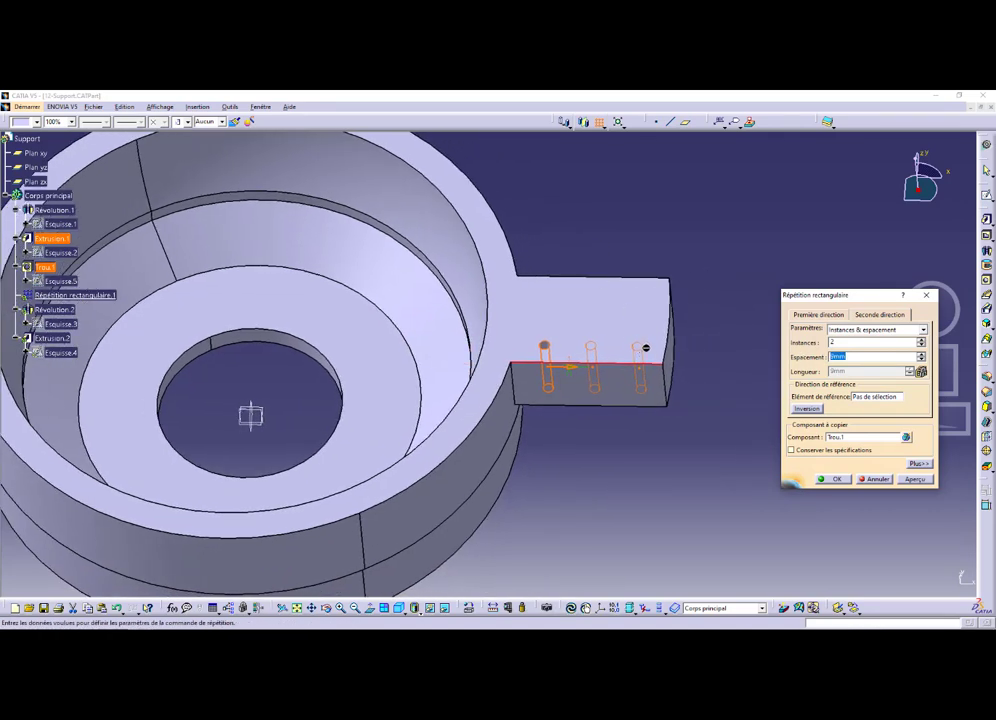
key(alt+Tab)
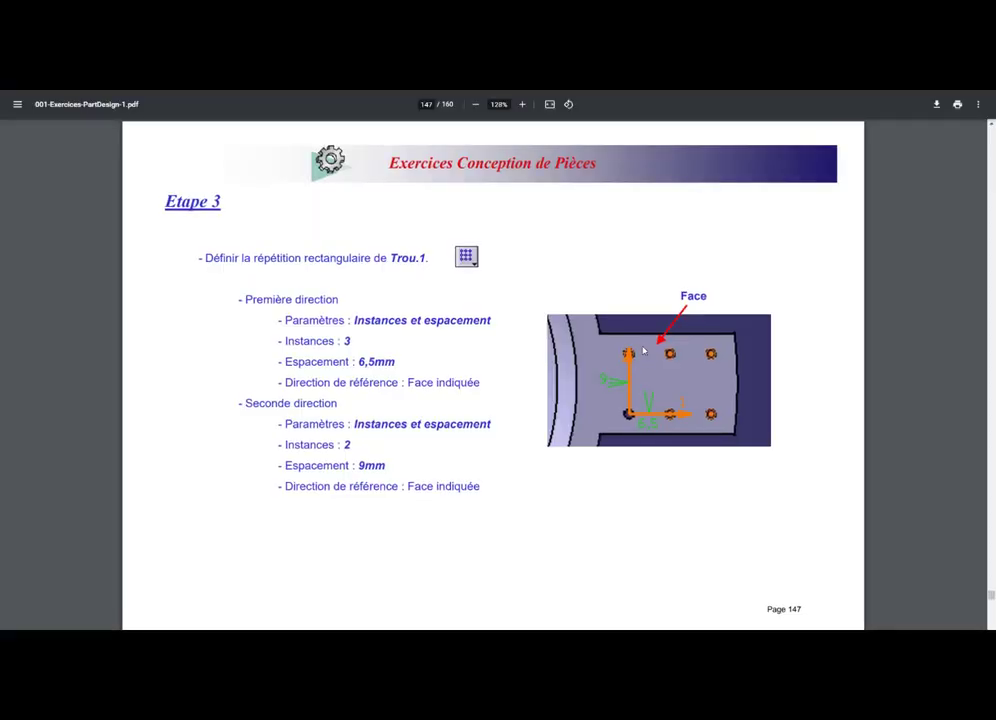
key(alt+Tab)
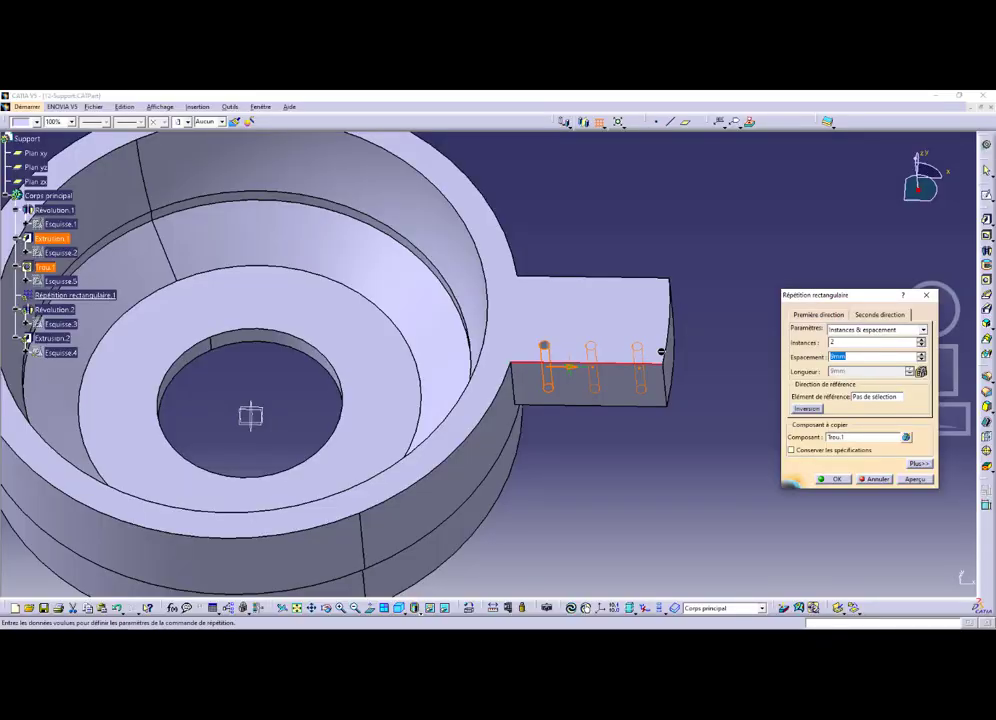
click(600, 316)
middle_drag(489, 353, 365, 400)
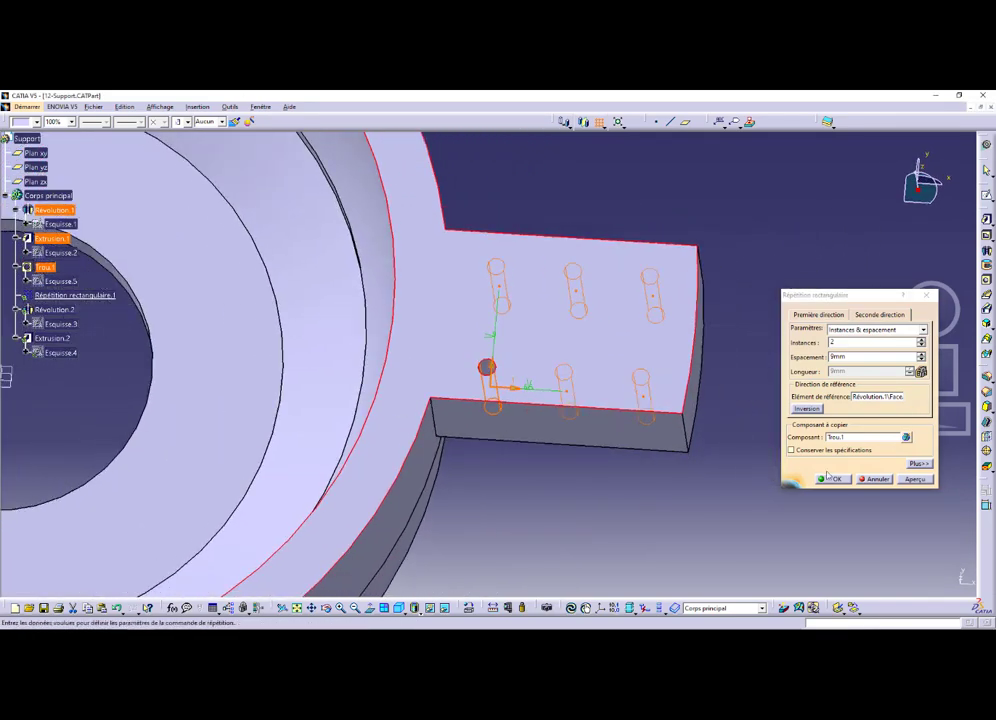
click(831, 479)
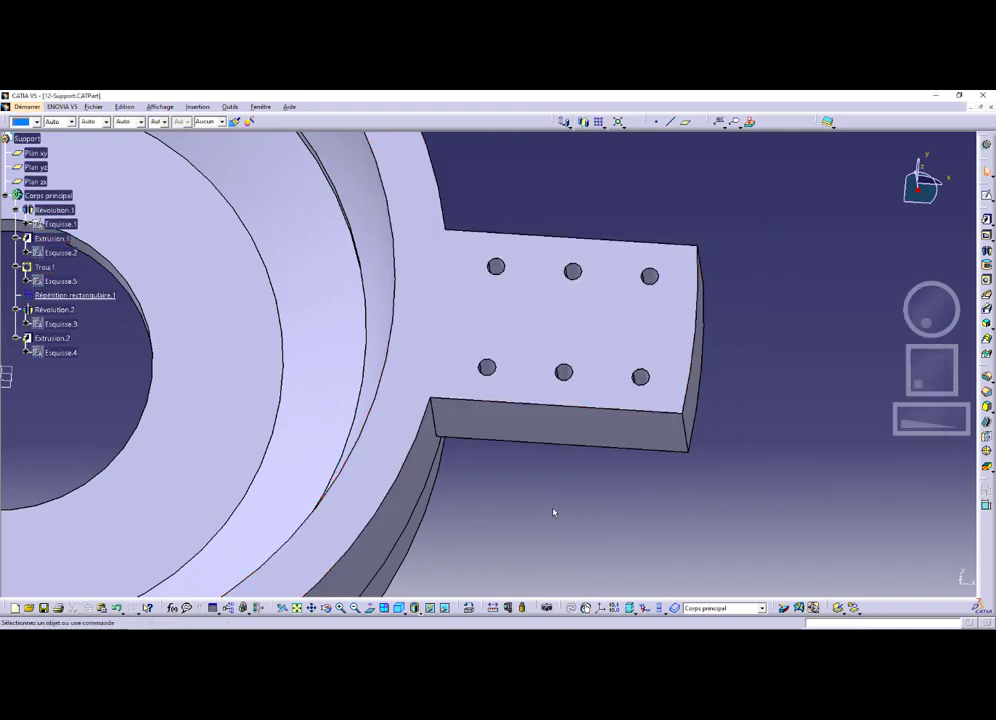
middle_drag(534, 491, 705, 490)
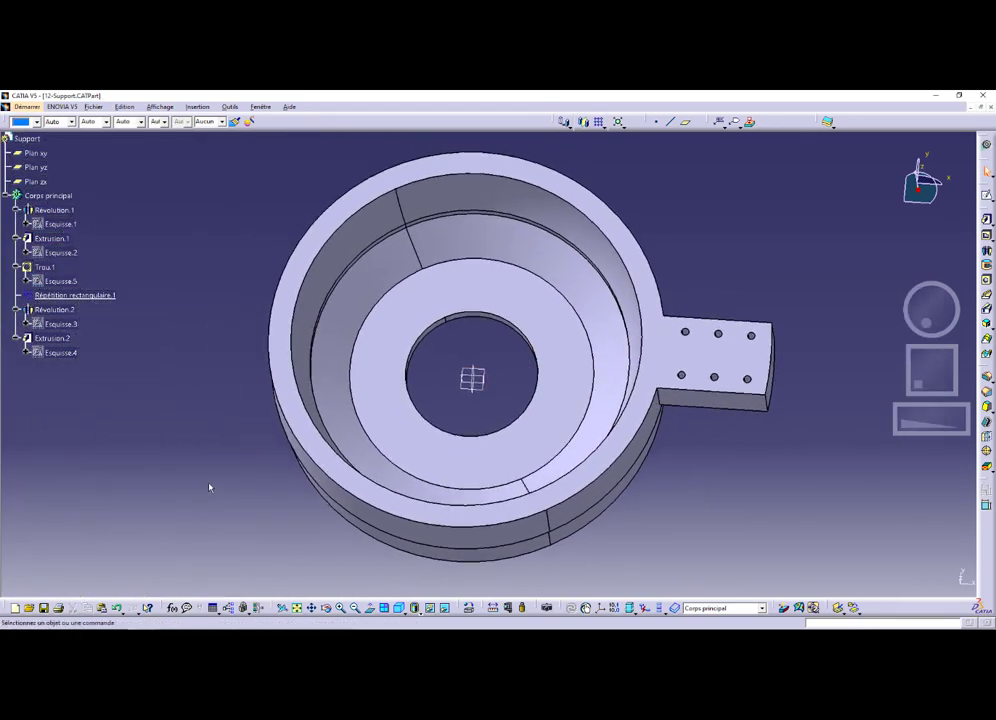
Read the reference line and circular pattern instructions on the next page of the exercise PDF
key(alt+Tab)
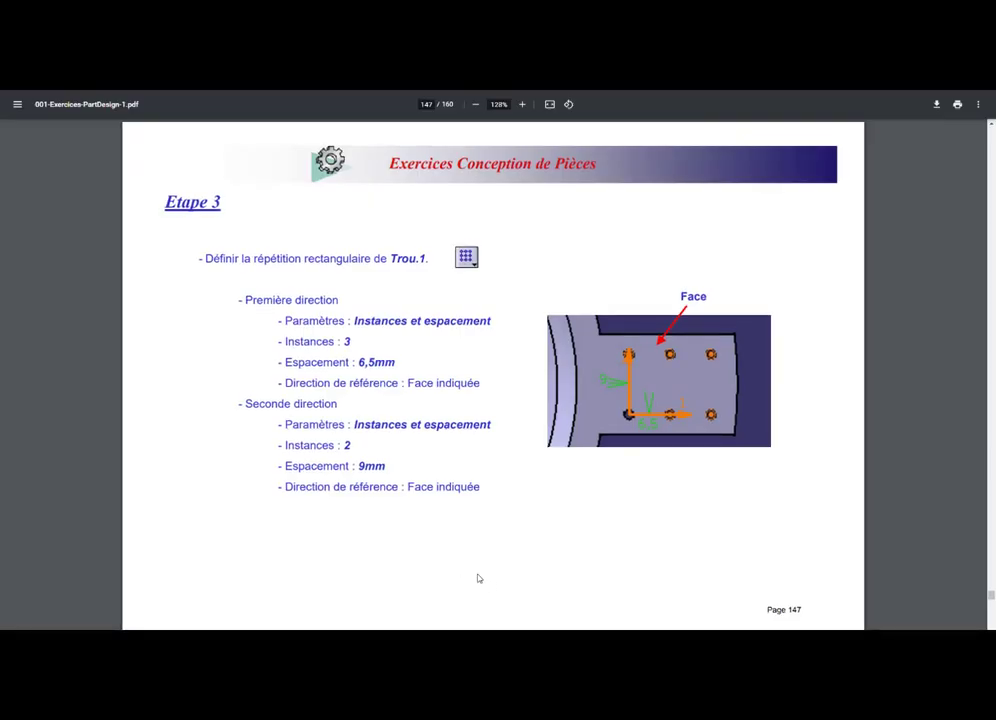
scroll(481, 582, down, 5)
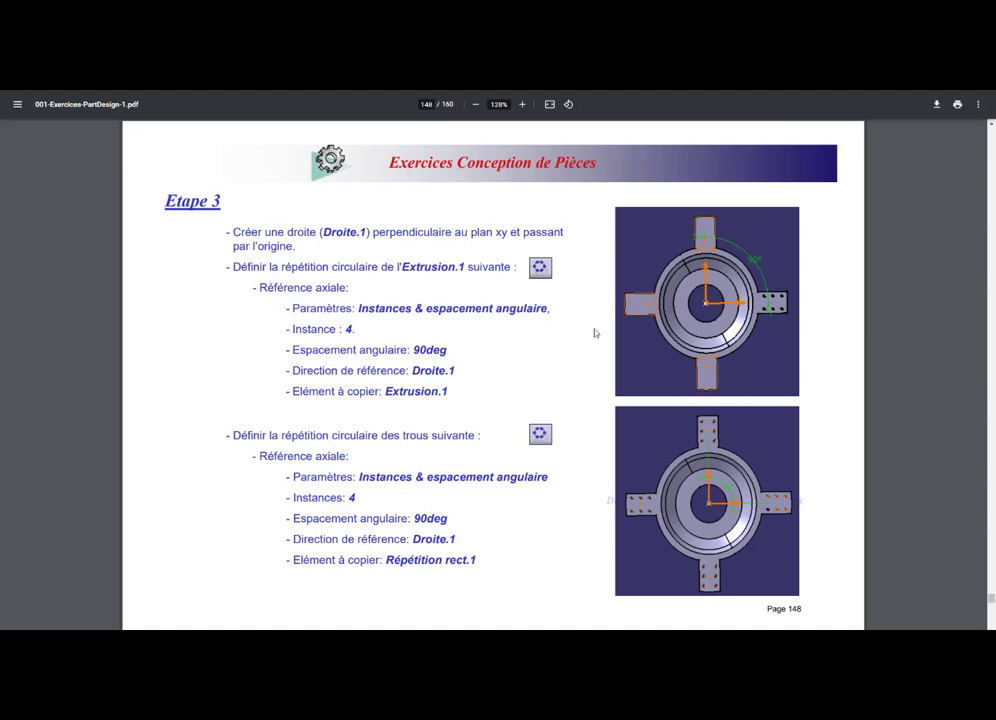
key(alt+Tab)
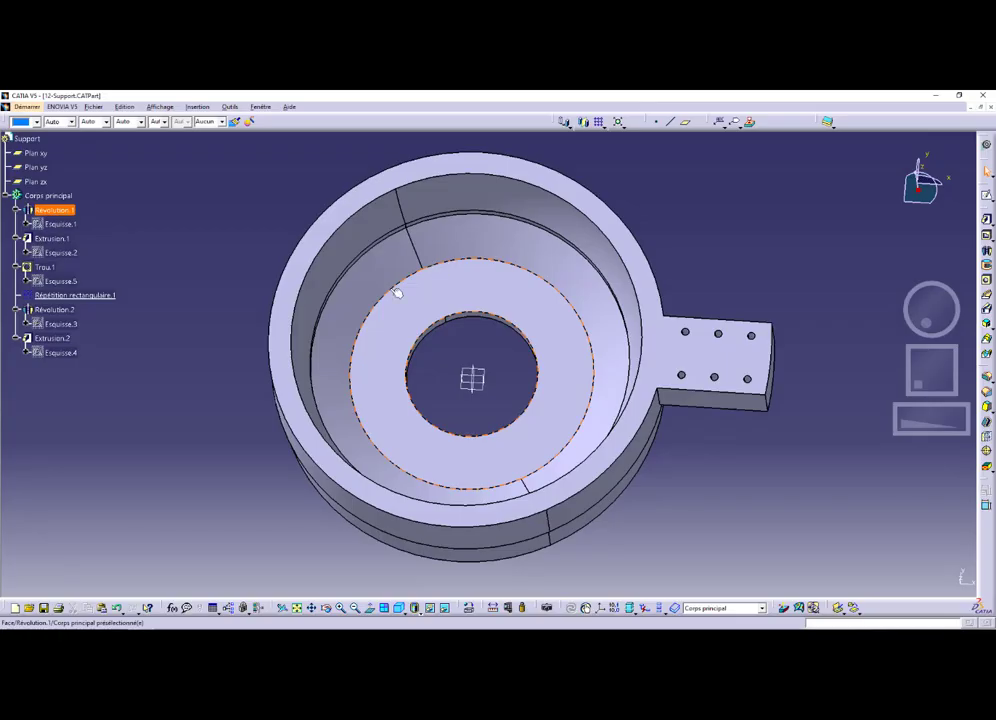
click(36, 153)
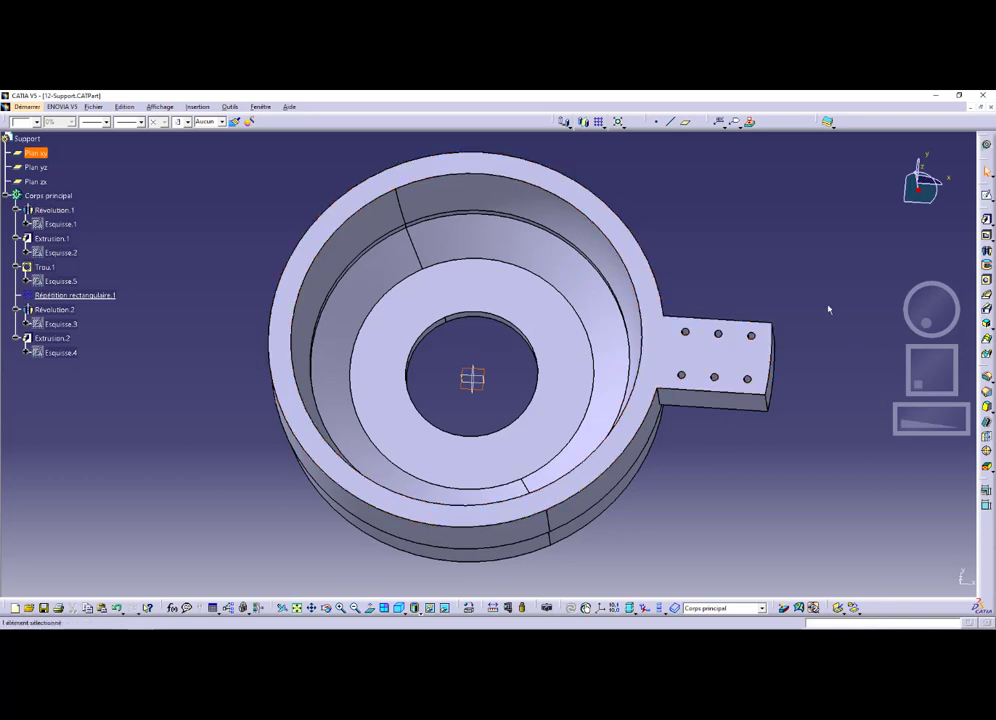
click(986, 196)
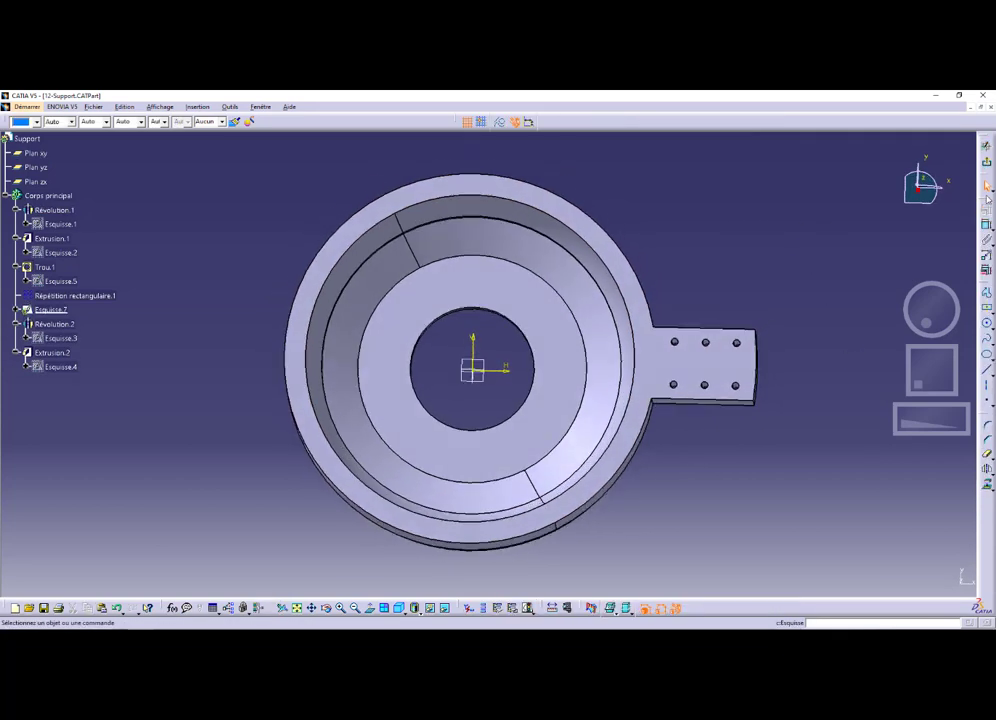
click(987, 163)
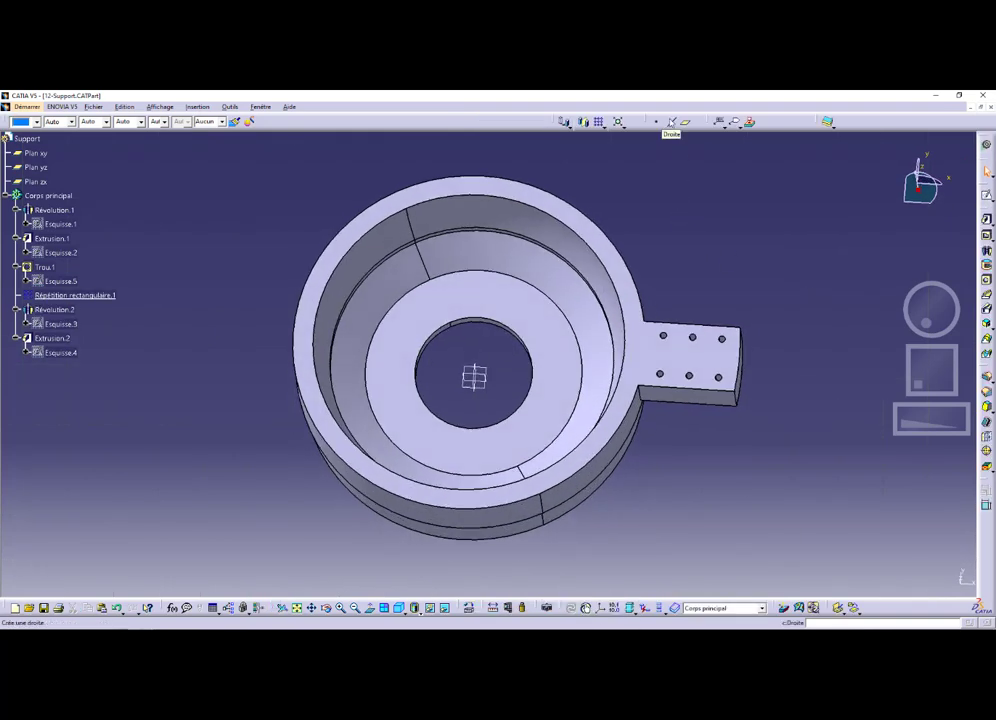
click(671, 121)
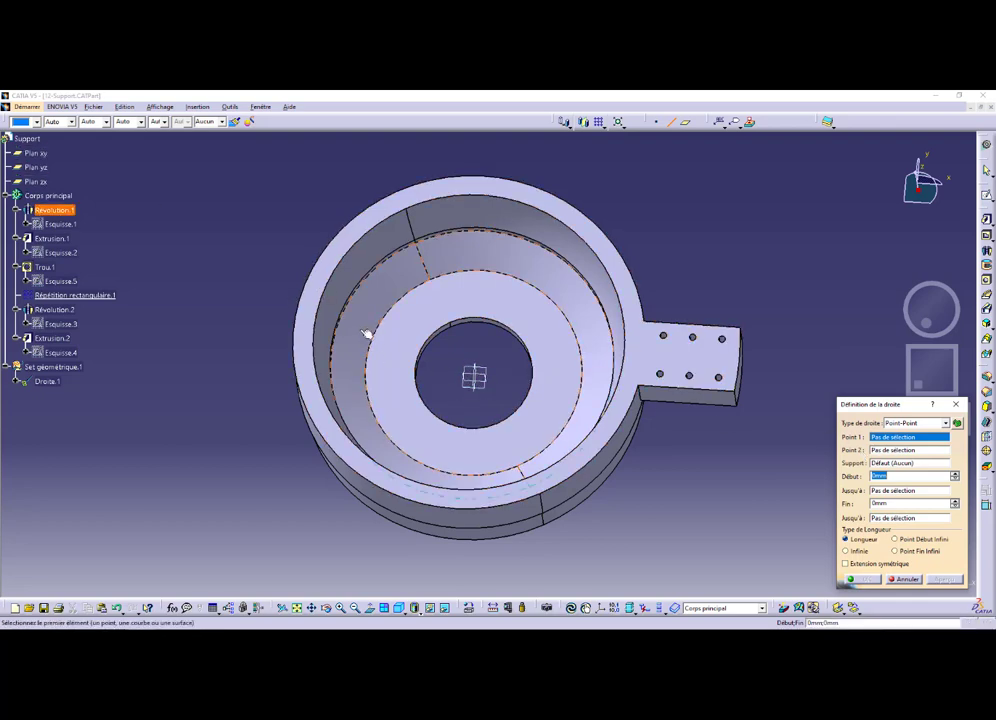
click(914, 424)
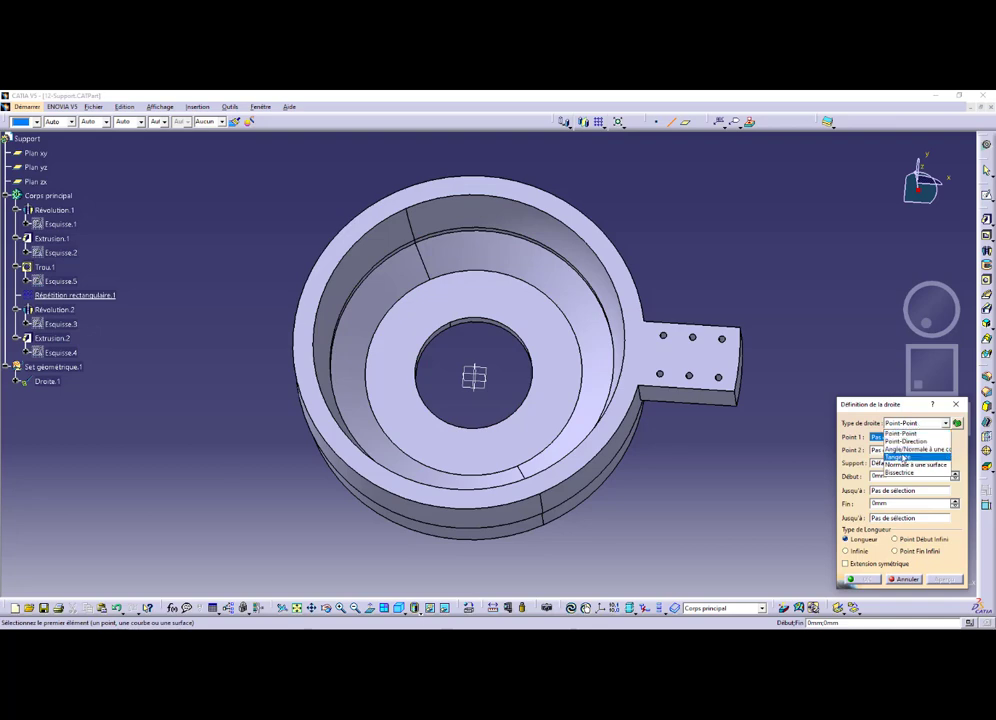
click(957, 409)
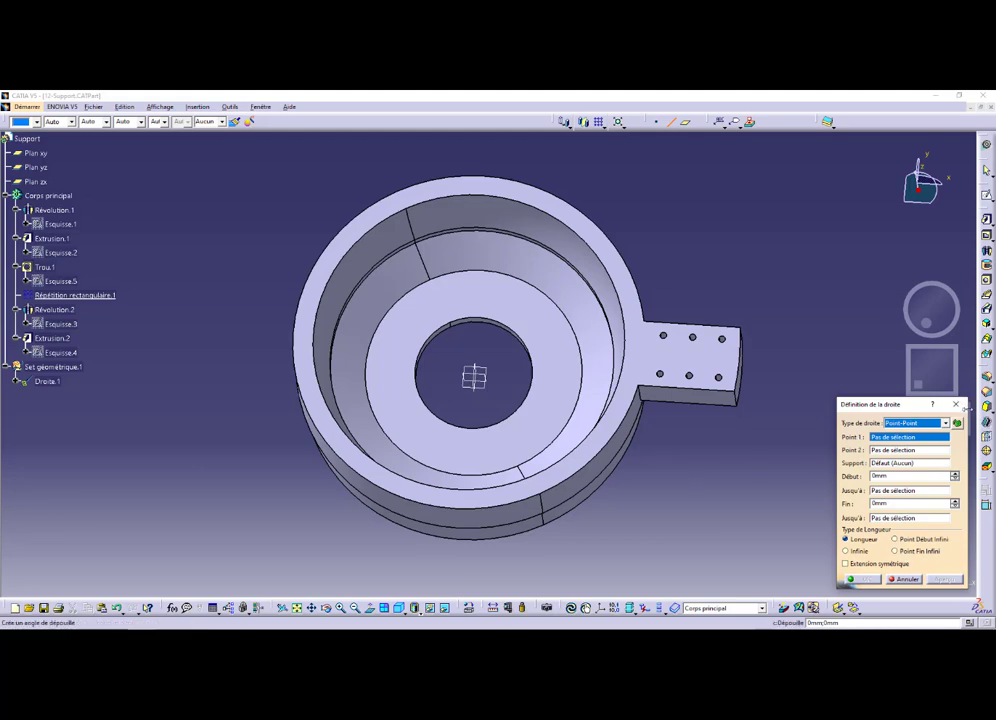
click(956, 406)
Following the exercise PDF, define a circular pattern of Extrusion.1 with 4 instances at a 90deg angular spacing
key(alt+Tab)
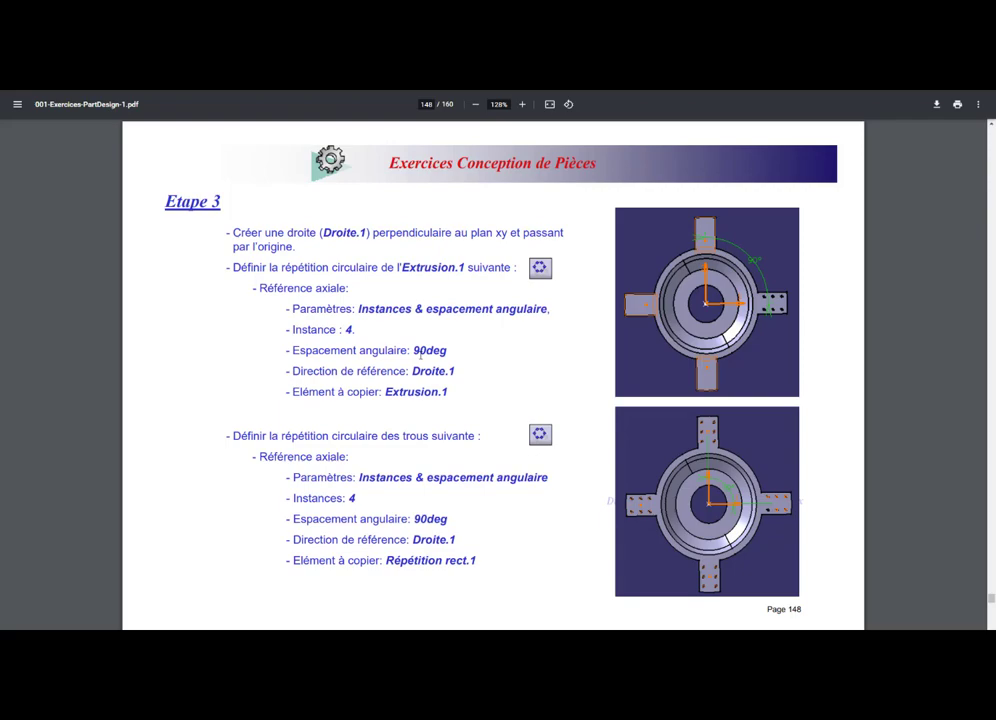
key(alt+Tab)
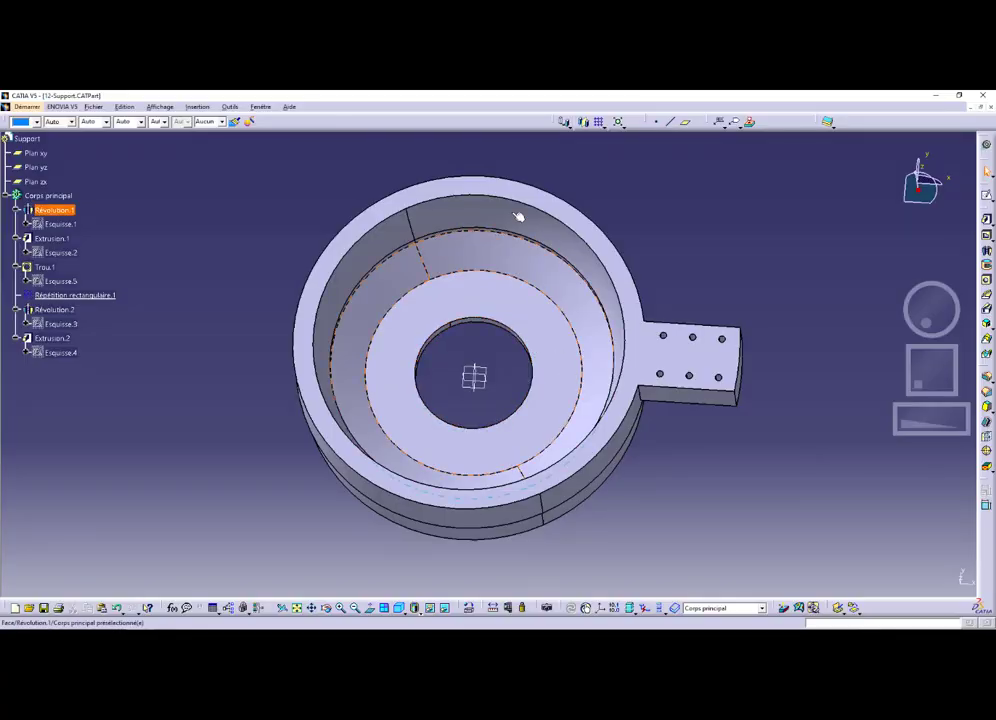
click(49, 239)
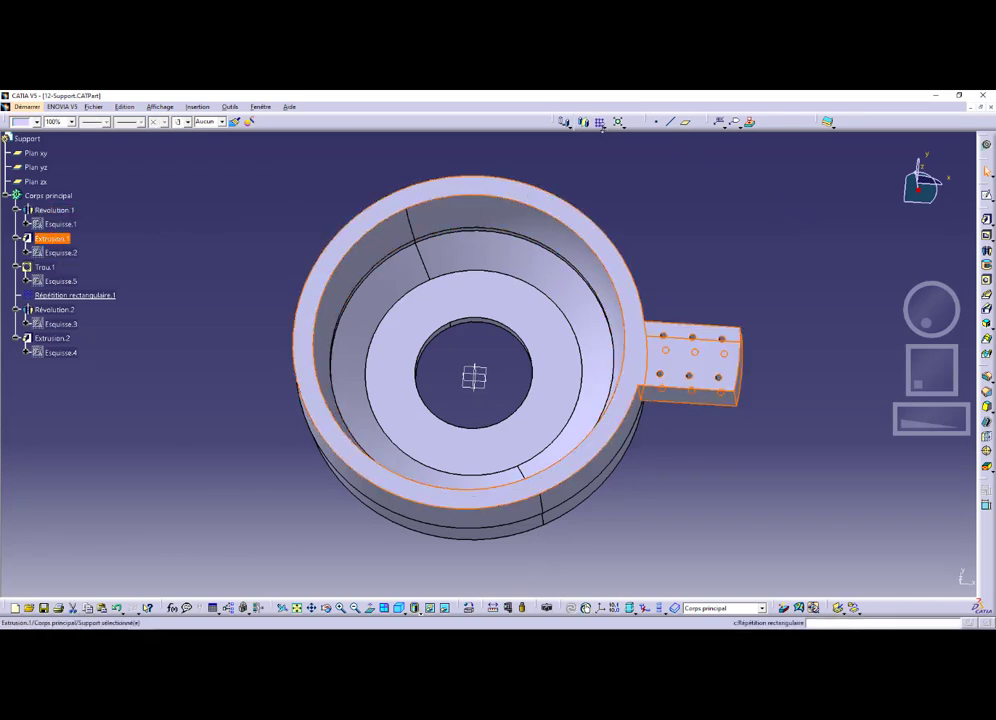
click(602, 124)
click(613, 160)
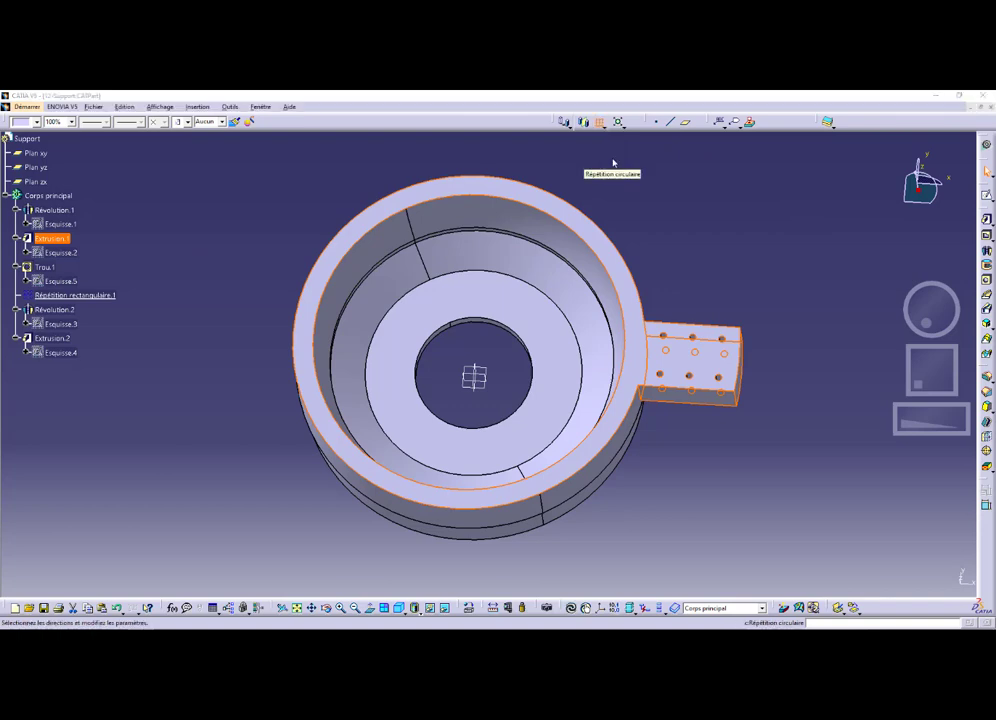
text(3)
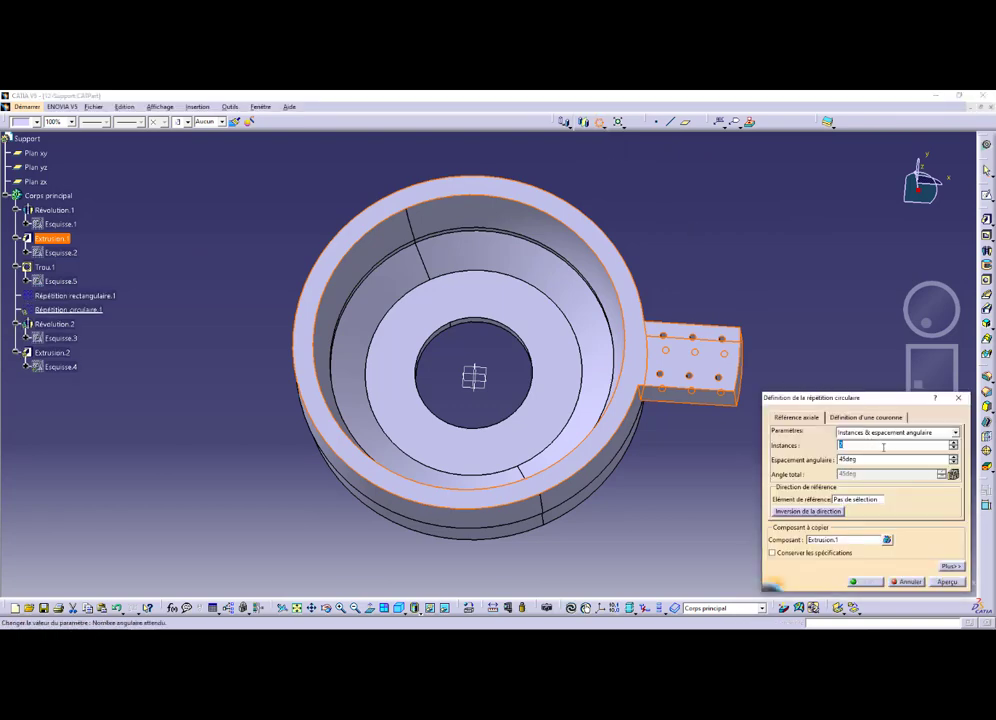
click(952, 442)
click(850, 459)
drag(860, 460, 806, 459)
text(90)
Use the ring's flat top face as the circular pattern's reference element and create the pattern
click(864, 499)
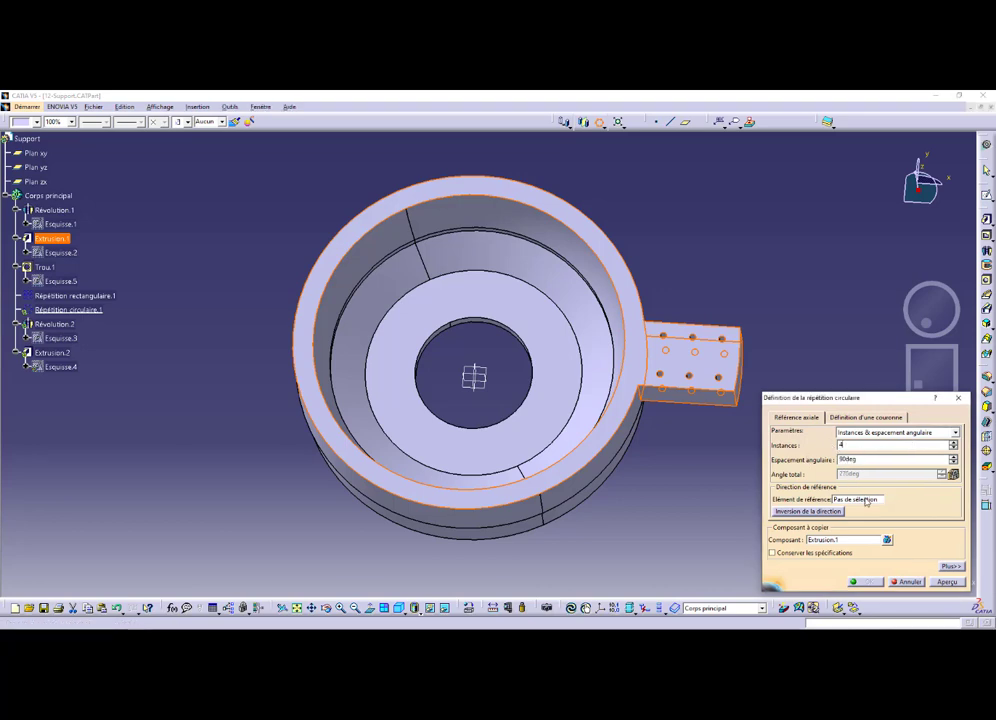
click(491, 186)
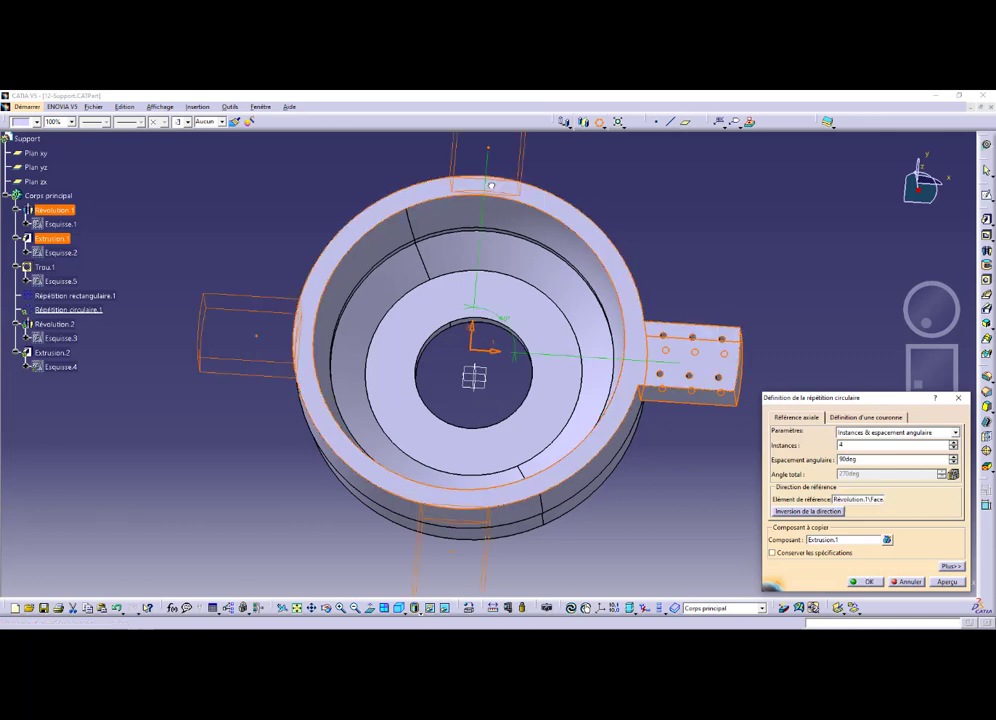
click(865, 582)
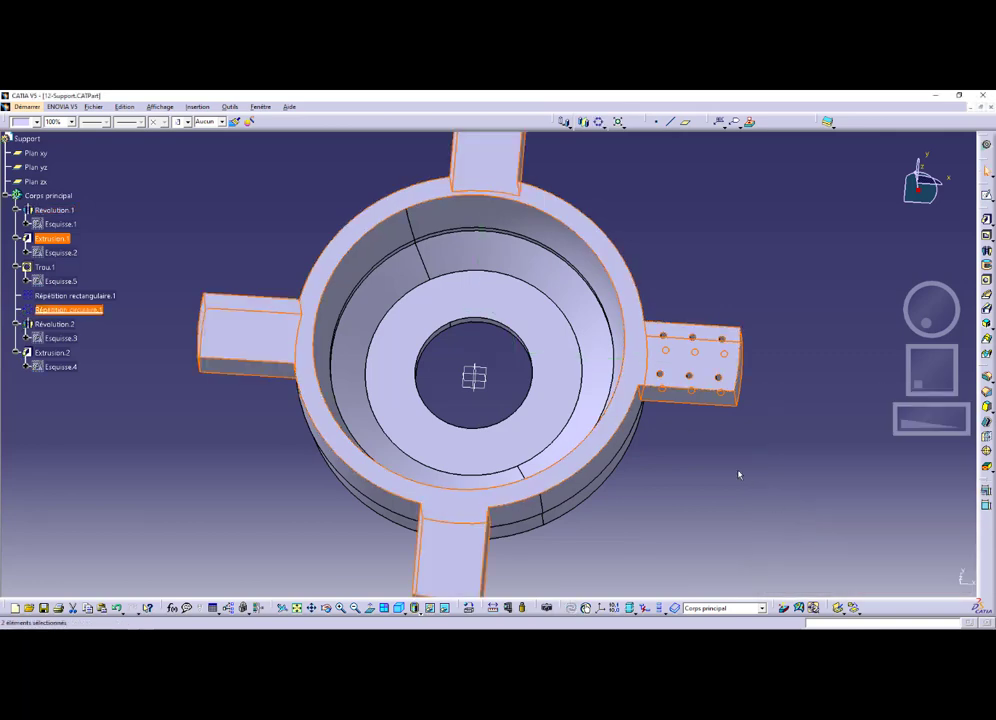
click(164, 235)
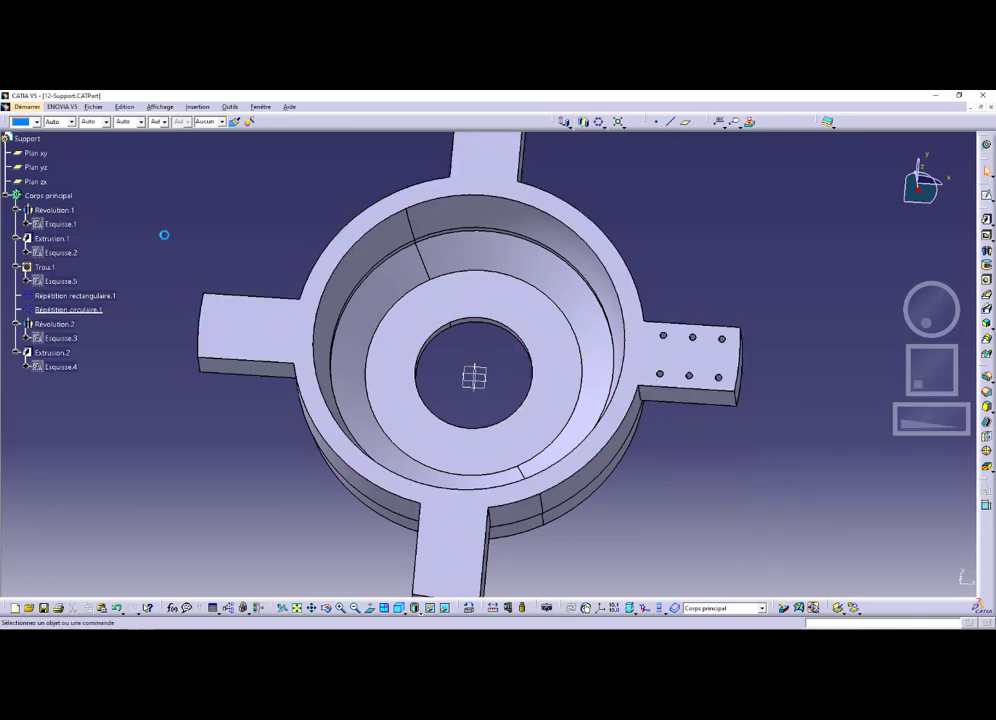
Check the reference line and hole circular pattern instructions in the exercise PDF against the four-armed model
key(alt+Tab)
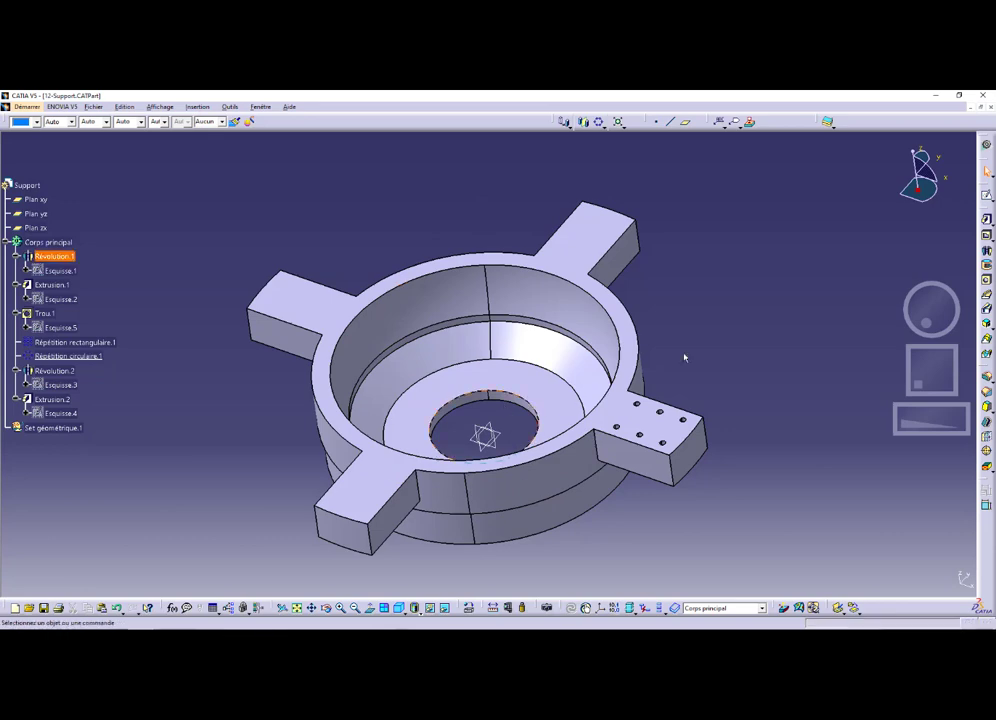
middle_drag(489, 432, 498, 455)
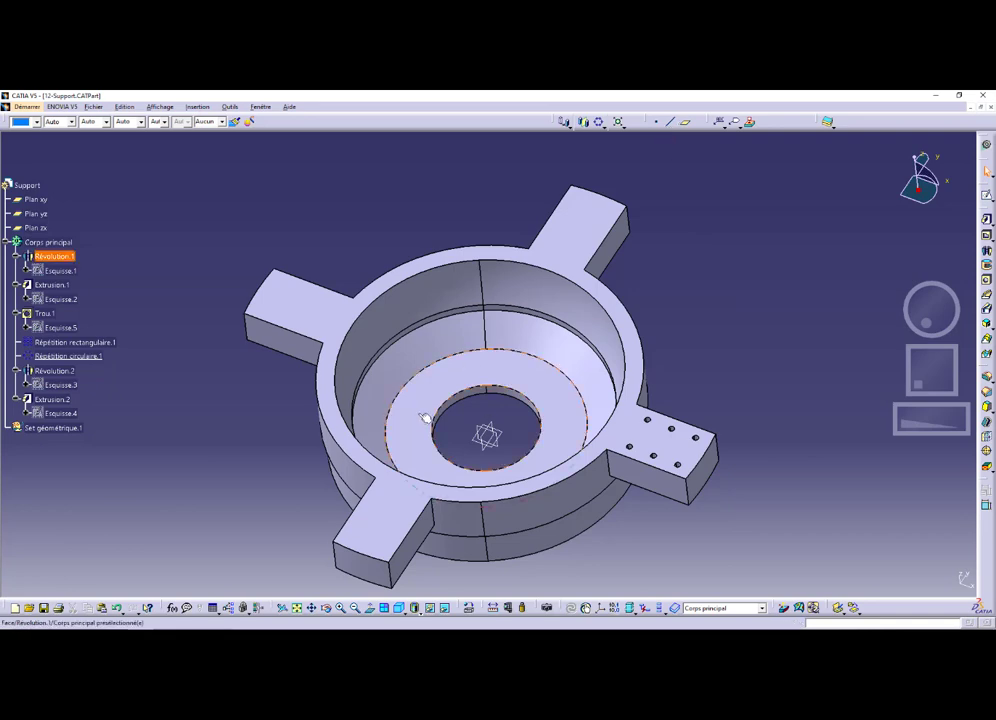
key(alt+Tab)
key(alt+Tab)
key(alt+Tab)
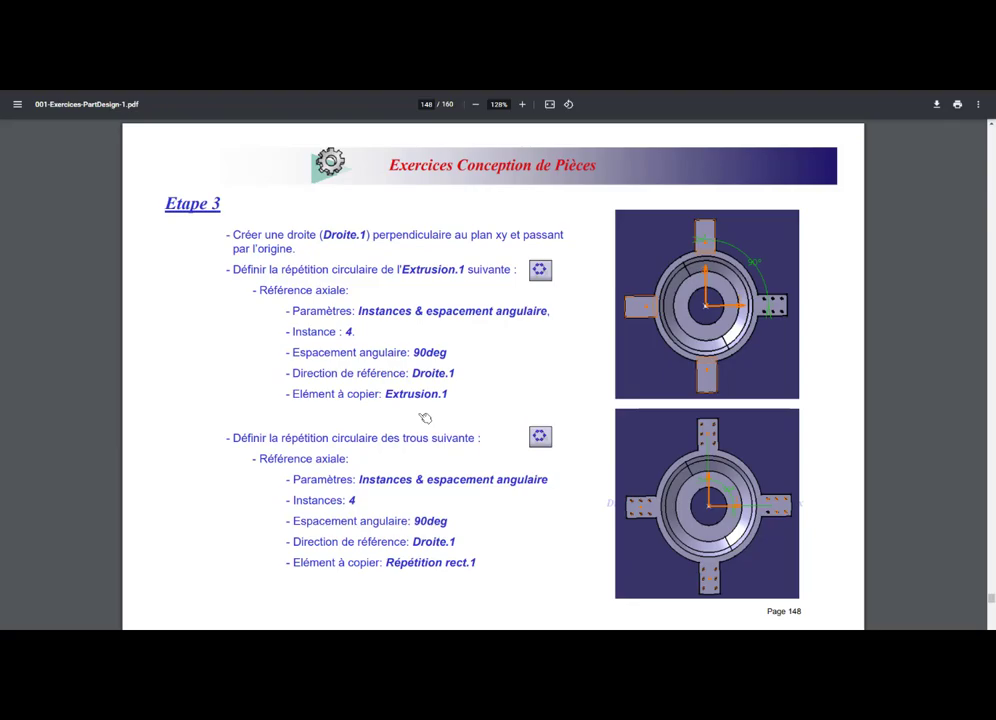
key(alt+Tab)
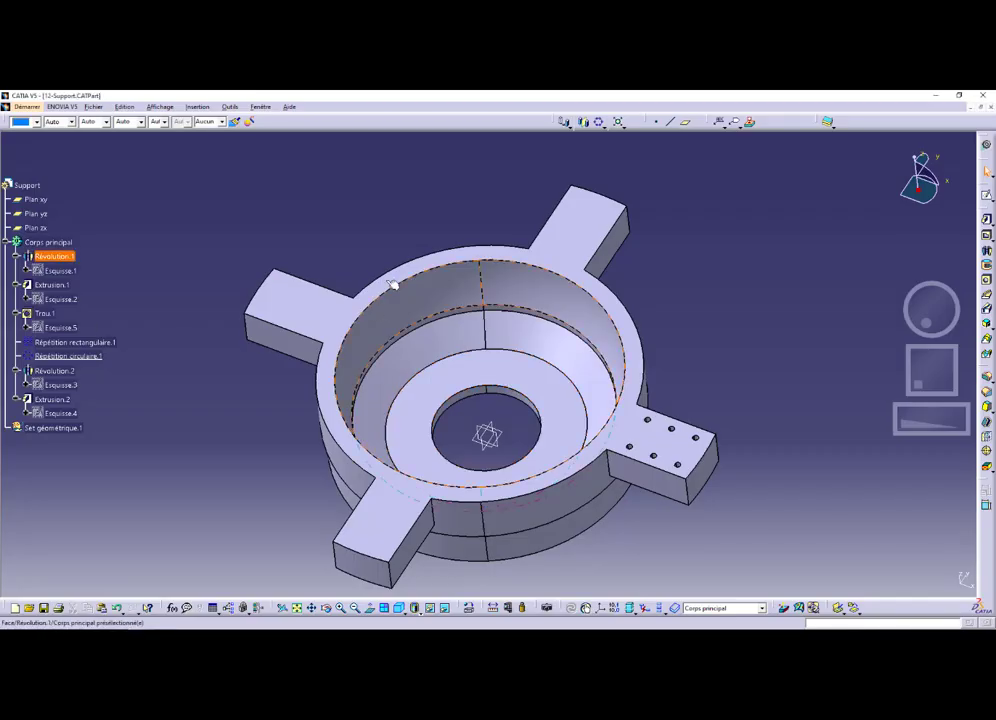
Create a point on Plan xy at the origin, with H and V both set to 0 mm
click(658, 122)
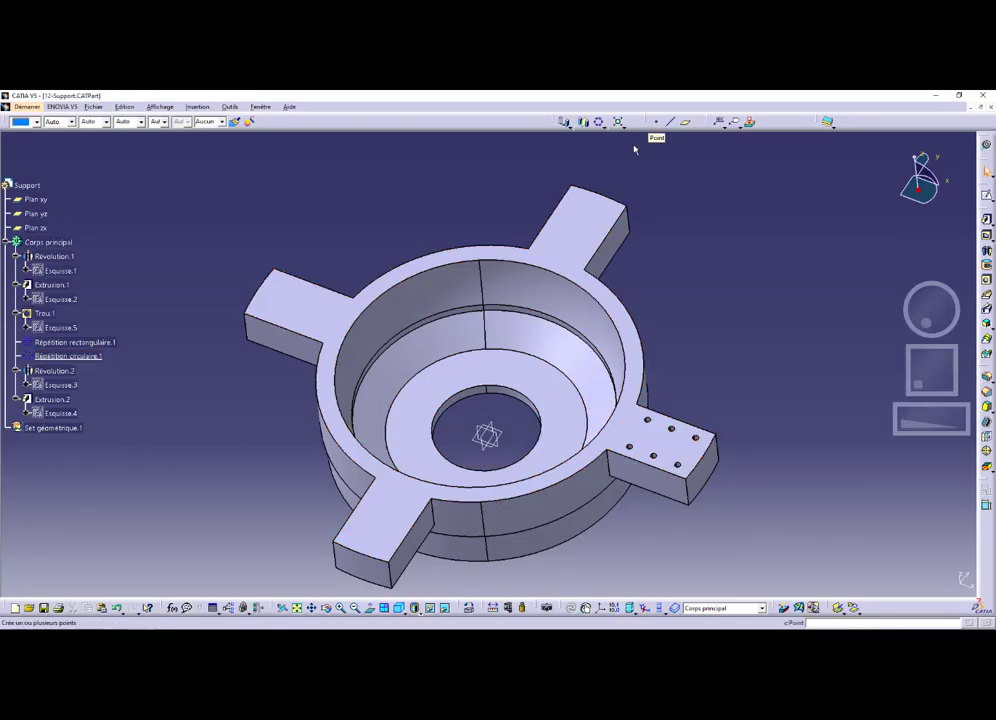
click(658, 122)
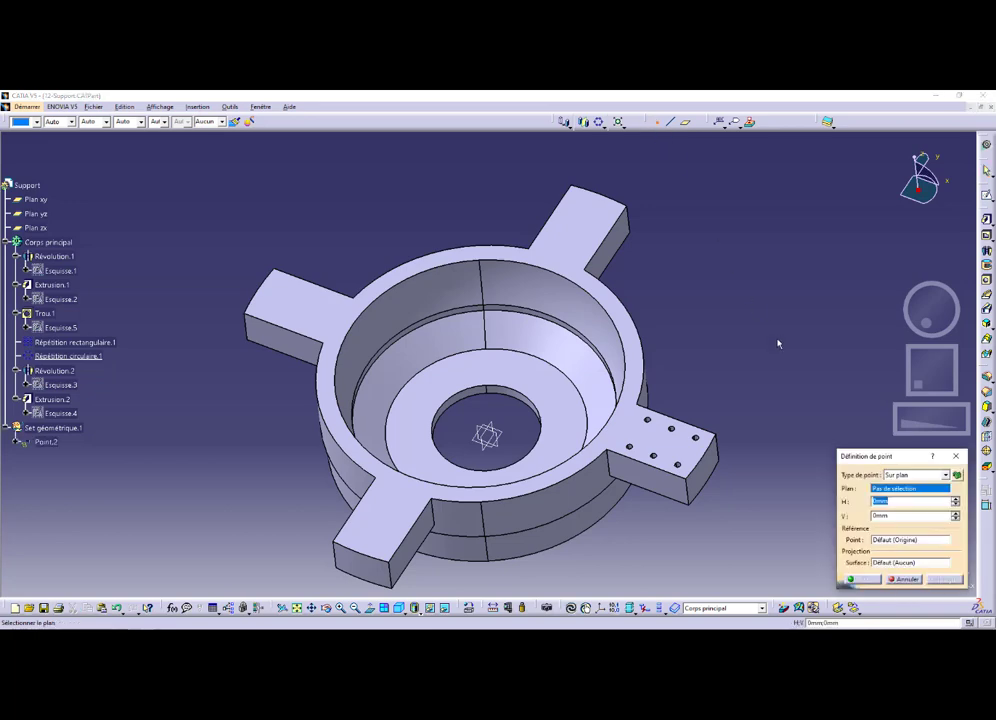
click(506, 433)
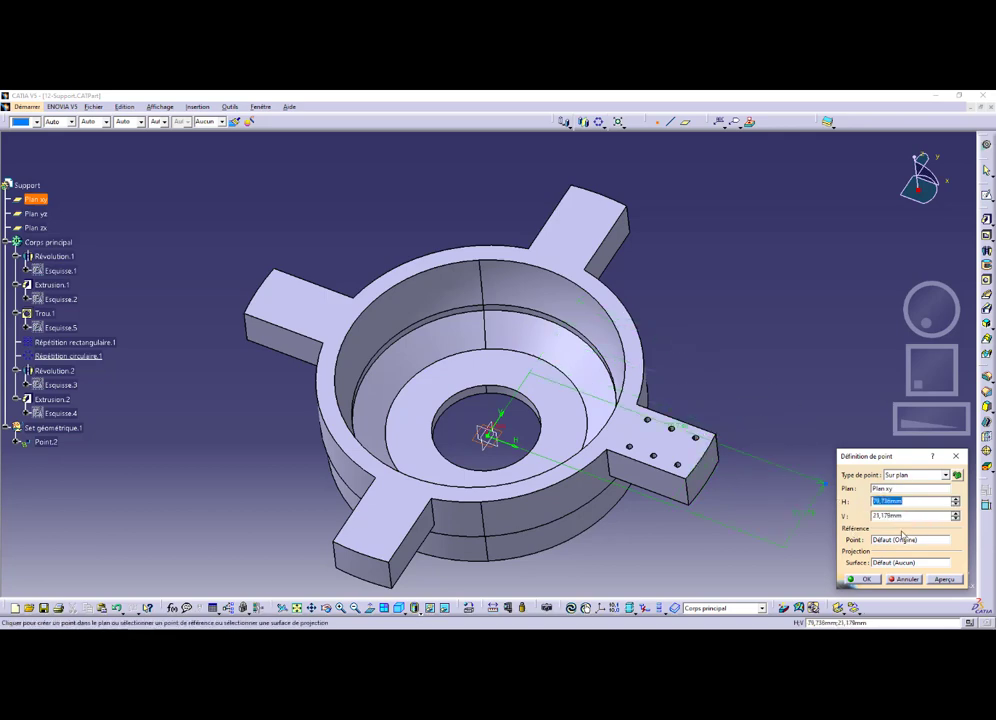
text(0)
key(Tab)
text(0)
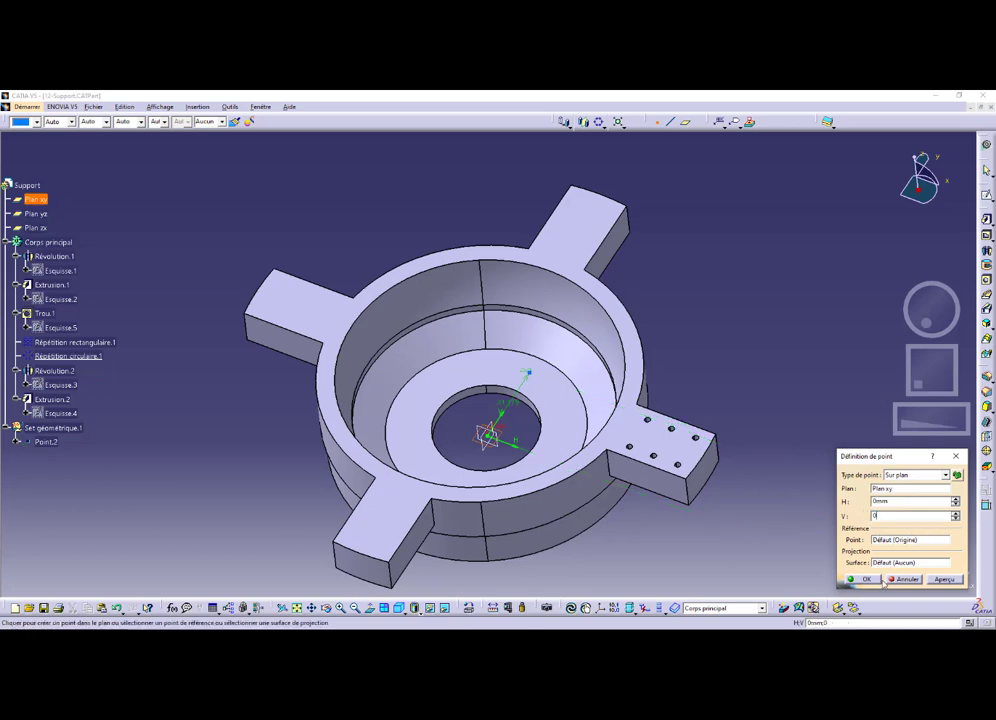
click(943, 580)
click(900, 579)
Create a 20 mm reference line of type Normale à une surface, normal to Plan xy and starting at the origin point
ctrl+middle_drag(490, 454, 471, 320)
middle_drag(470, 451, 527, 216)
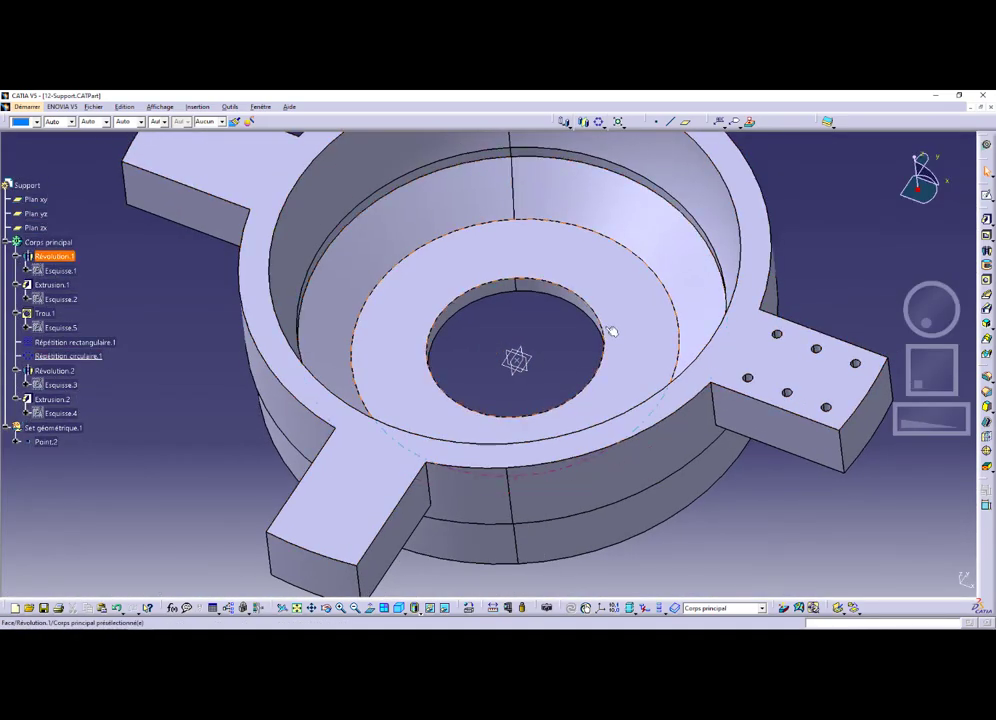
middle_click(513, 347)
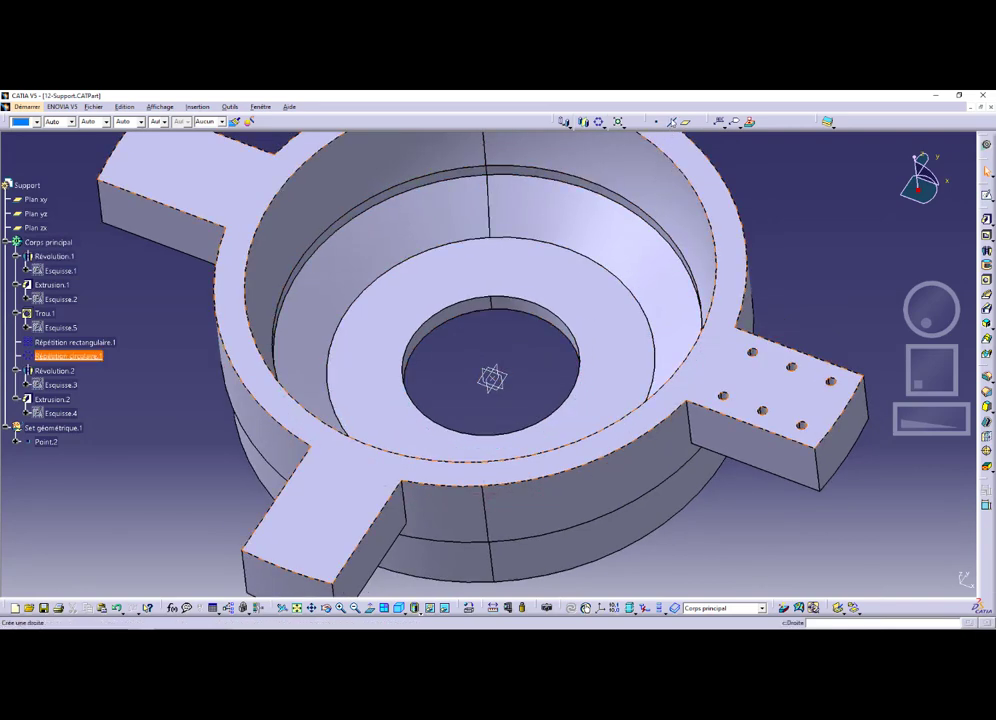
click(672, 121)
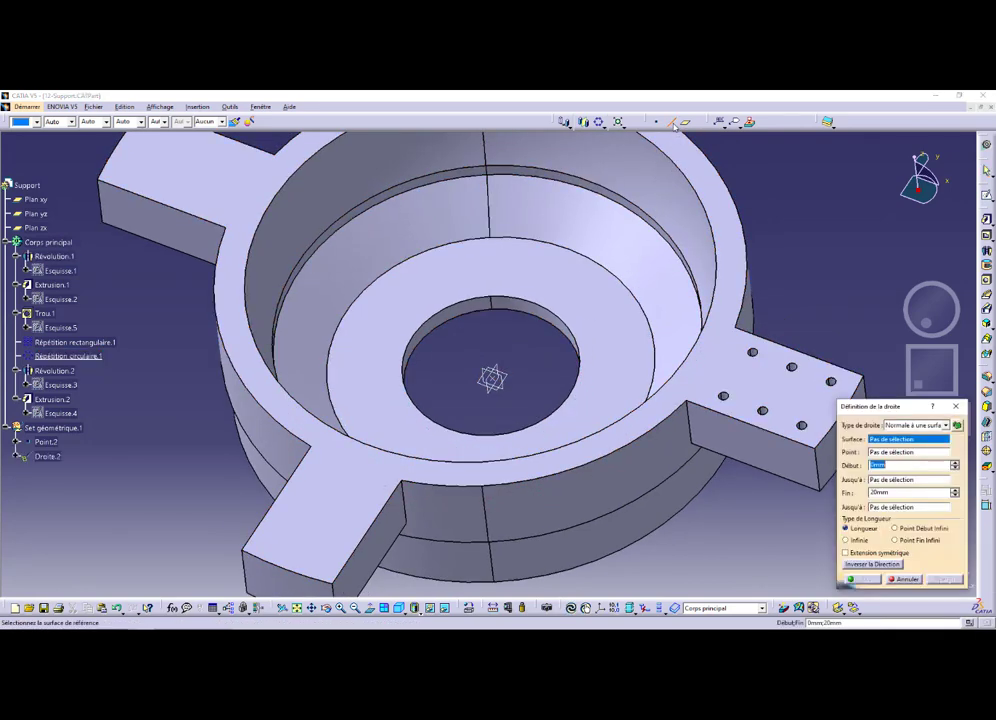
click(918, 425)
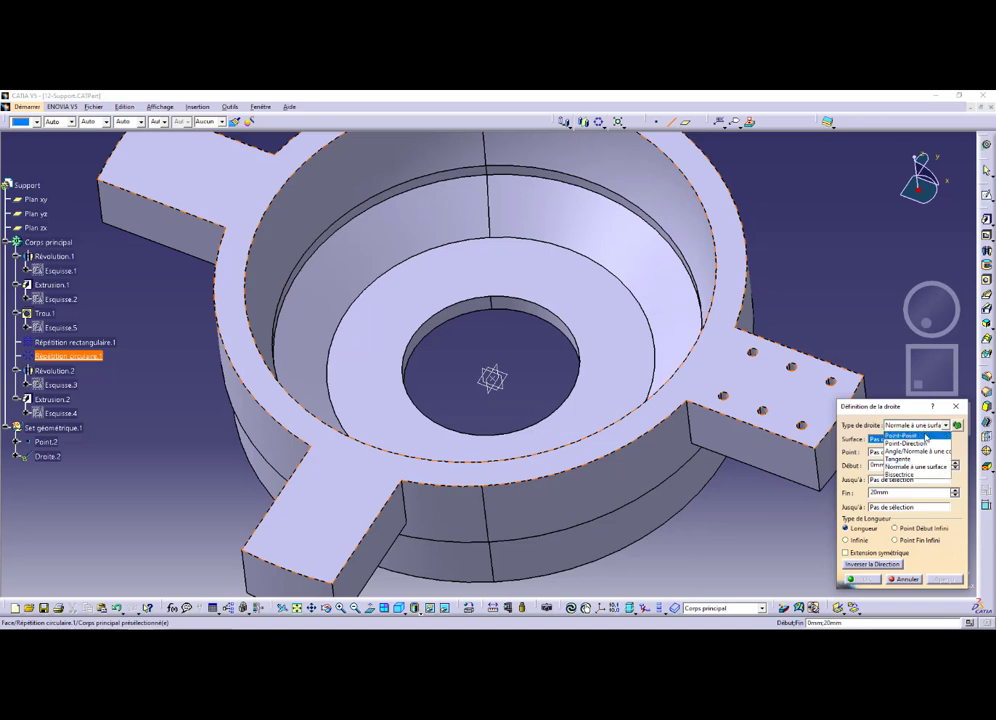
click(926, 444)
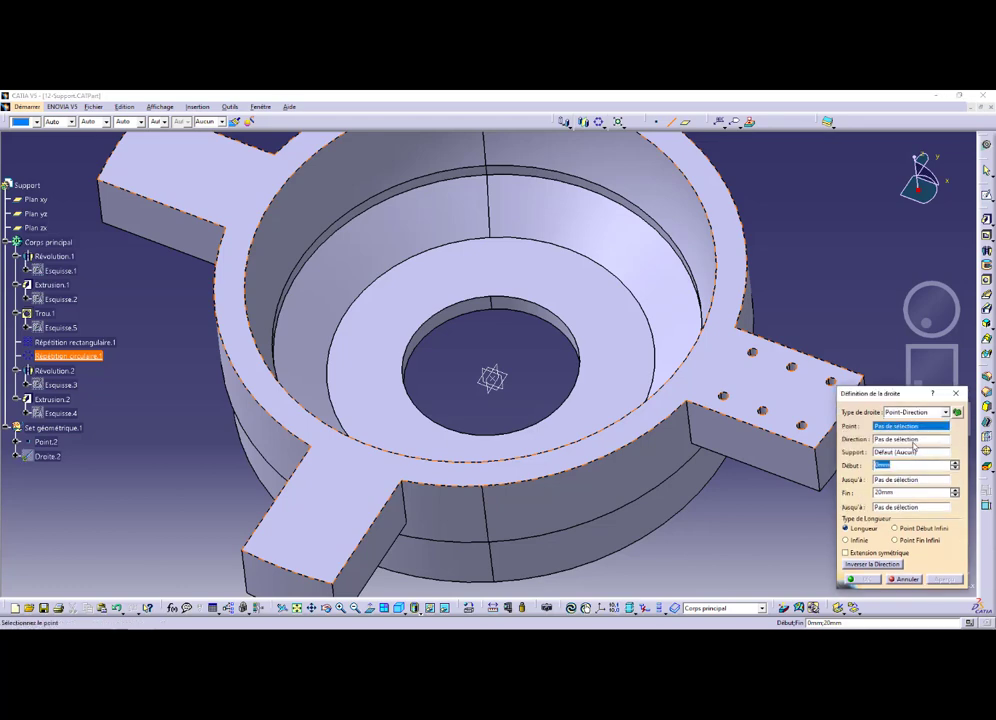
click(908, 440)
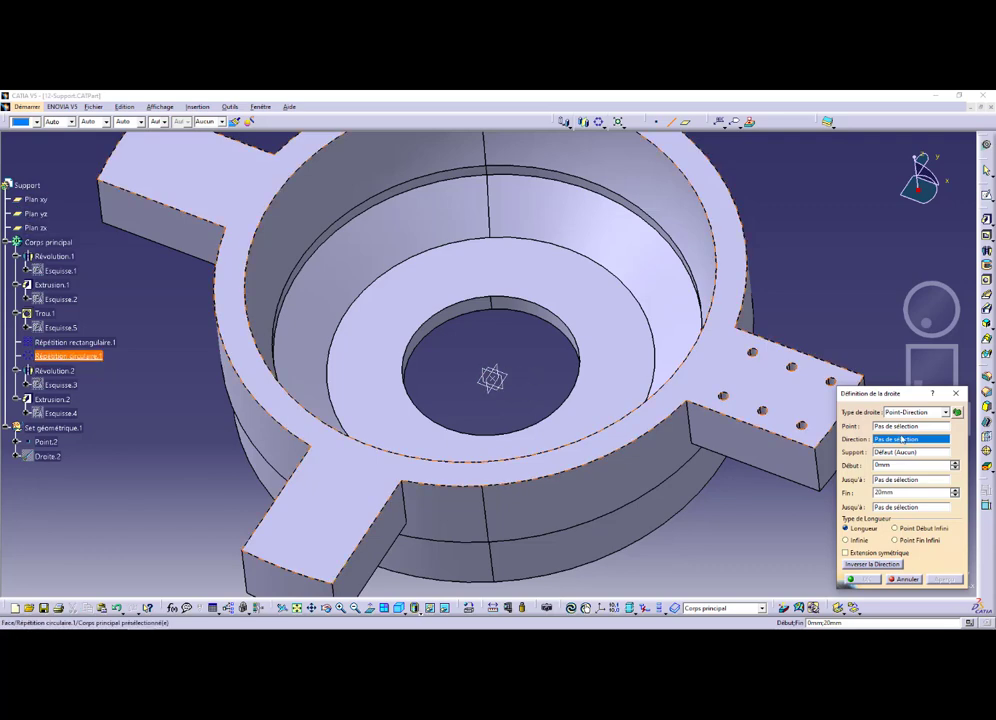
click(905, 413)
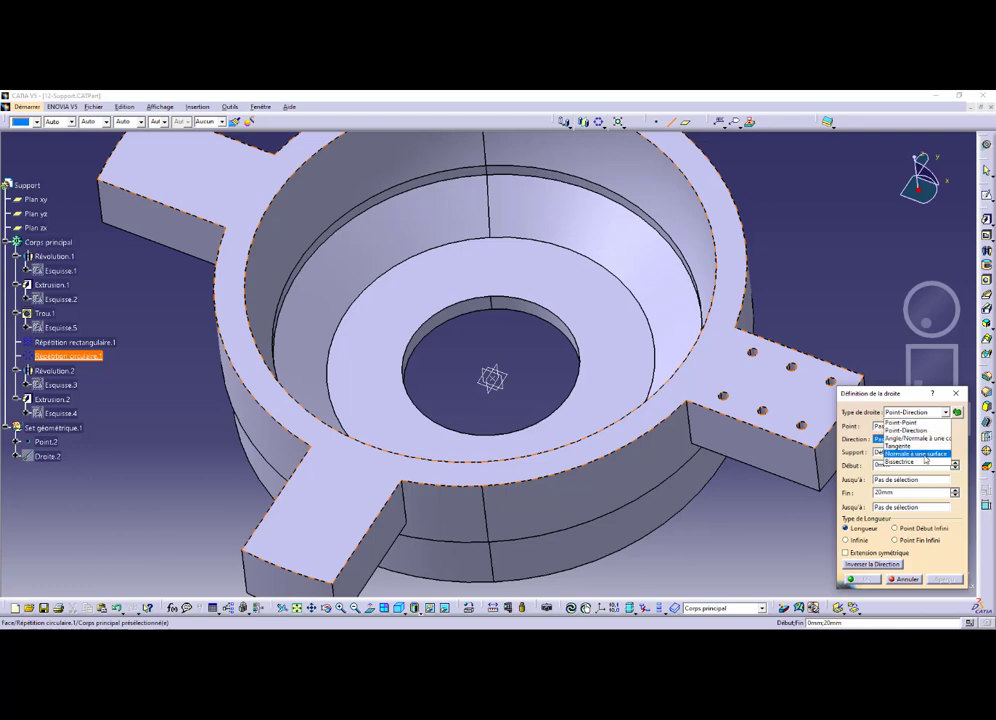
click(924, 455)
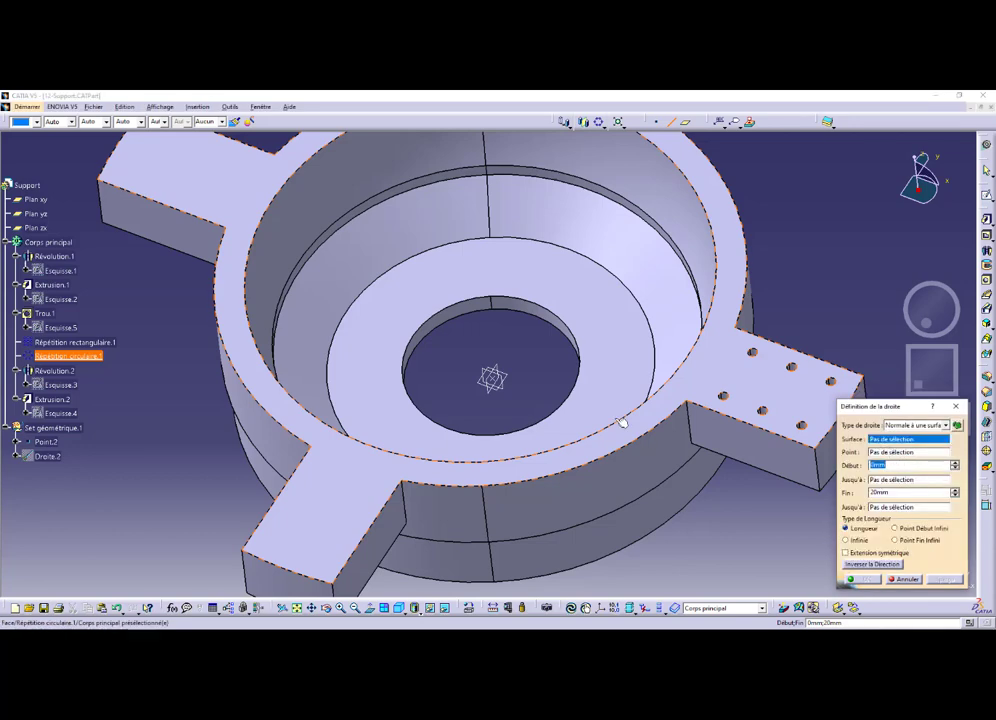
click(512, 378)
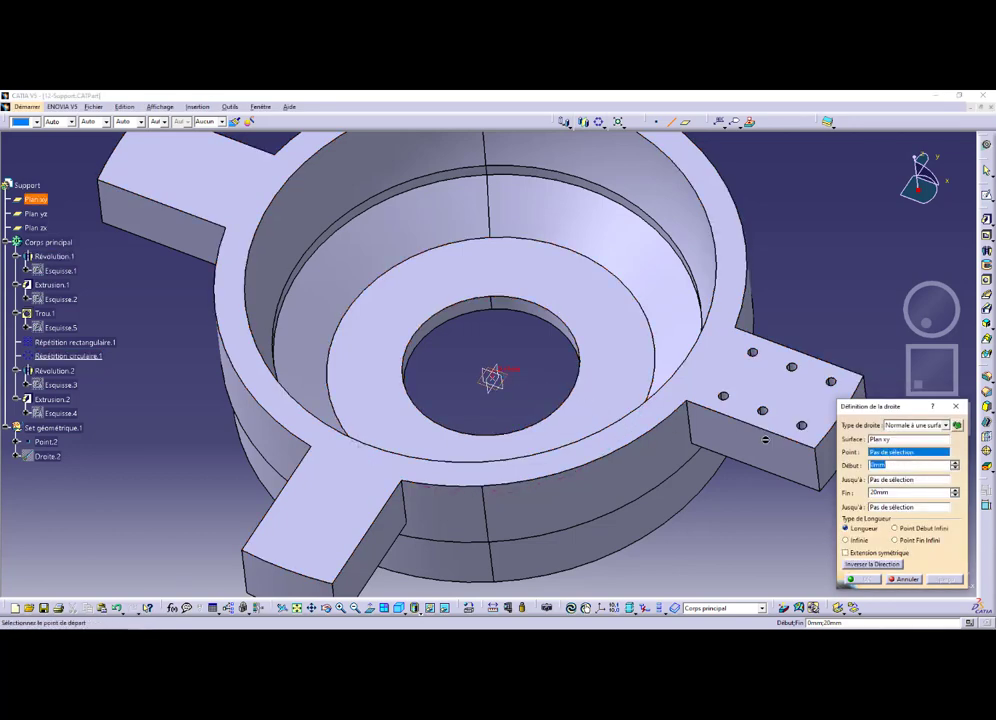
click(497, 383)
middle_drag(502, 295, 386, 474)
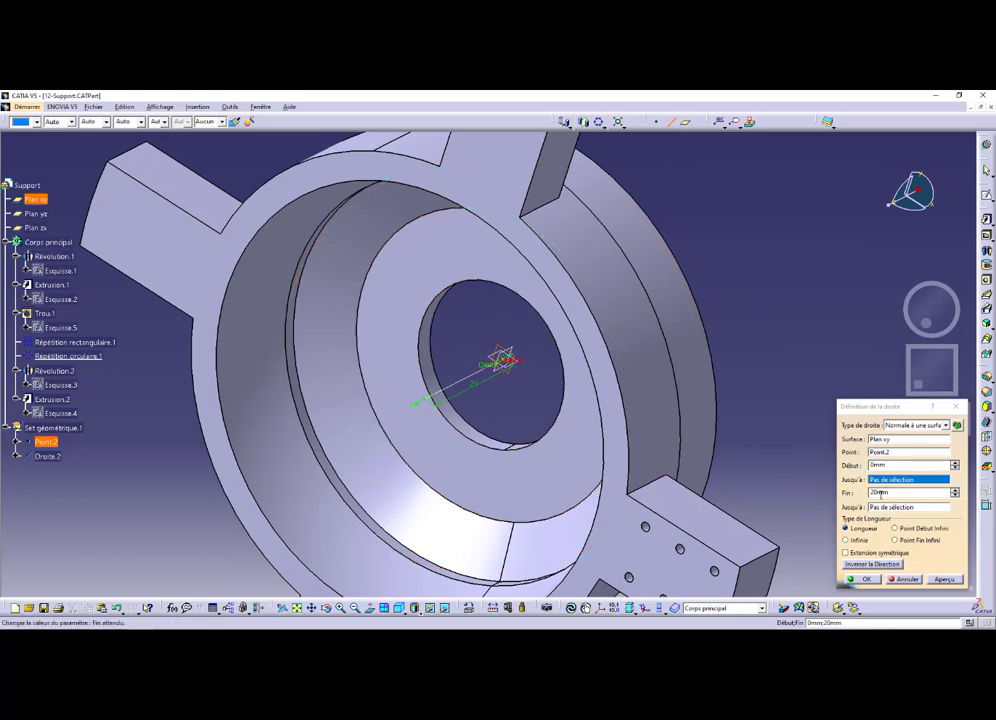
click(864, 580)
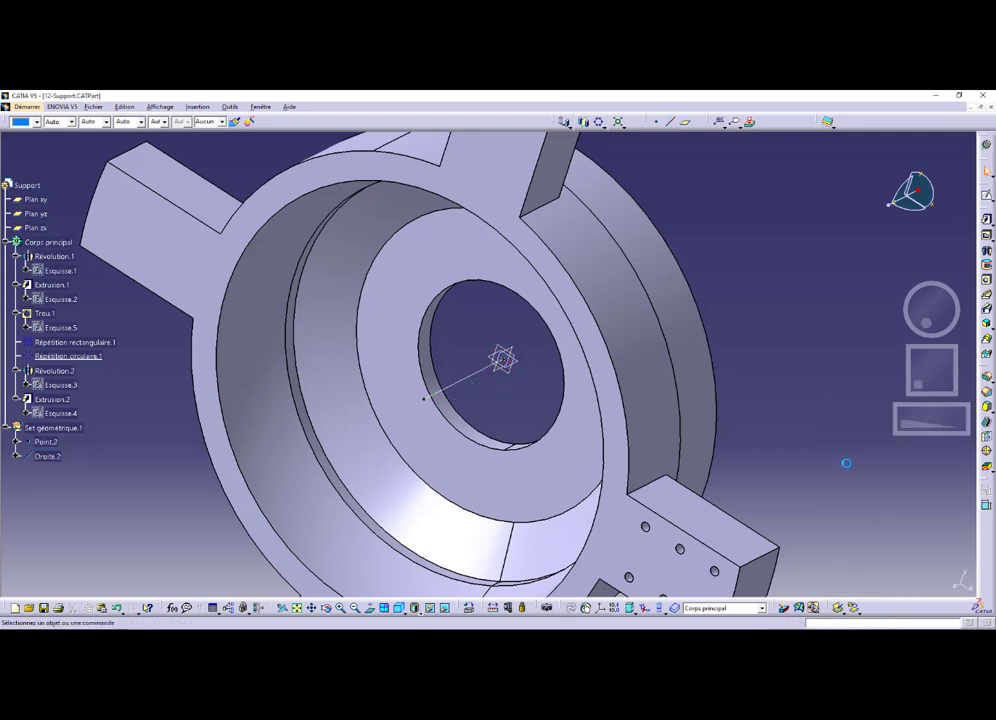
Repeat the arm's rectangular hole pattern around reference line Droite.2 as a circular pattern of 4 instances at 90deg spacing
middle_drag(745, 296, 582, 387)
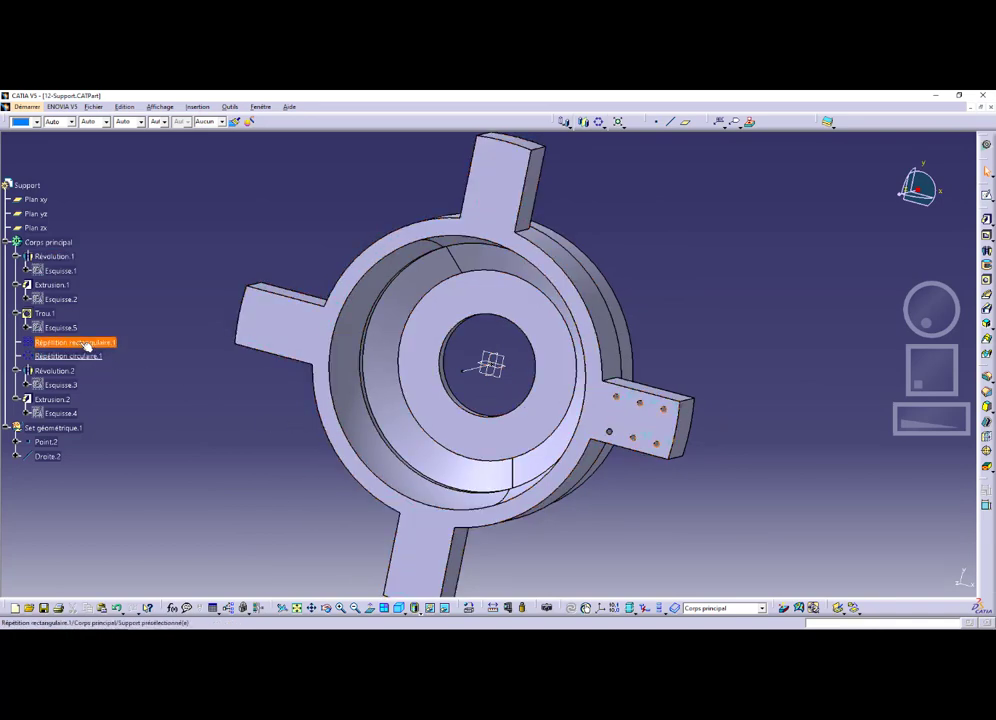
click(599, 122)
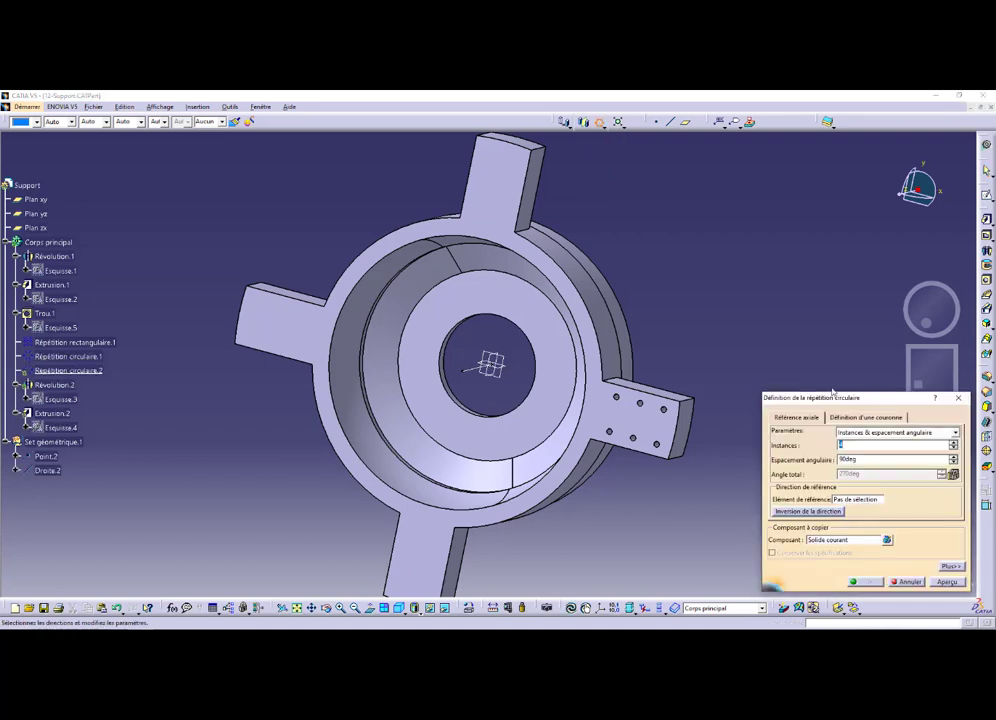
click(854, 502)
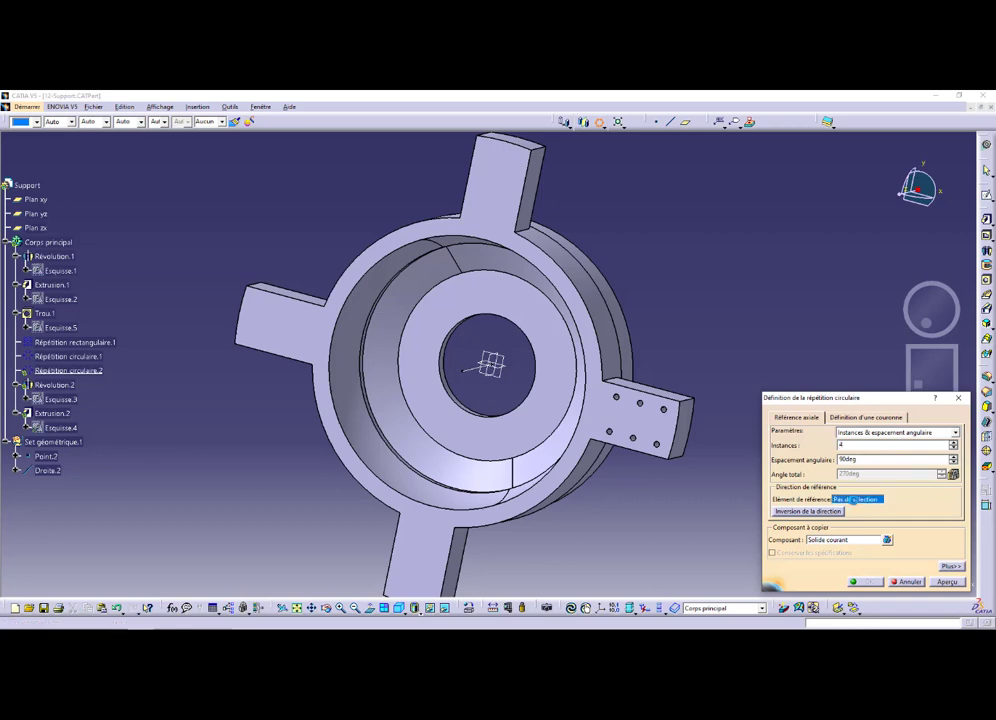
click(472, 370)
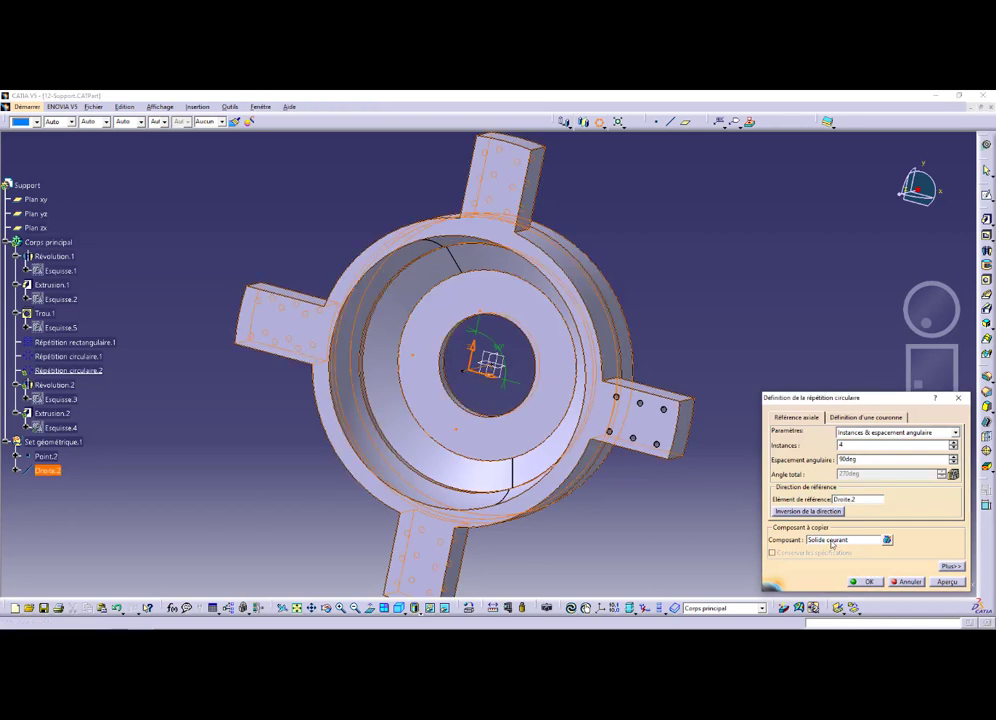
click(838, 544)
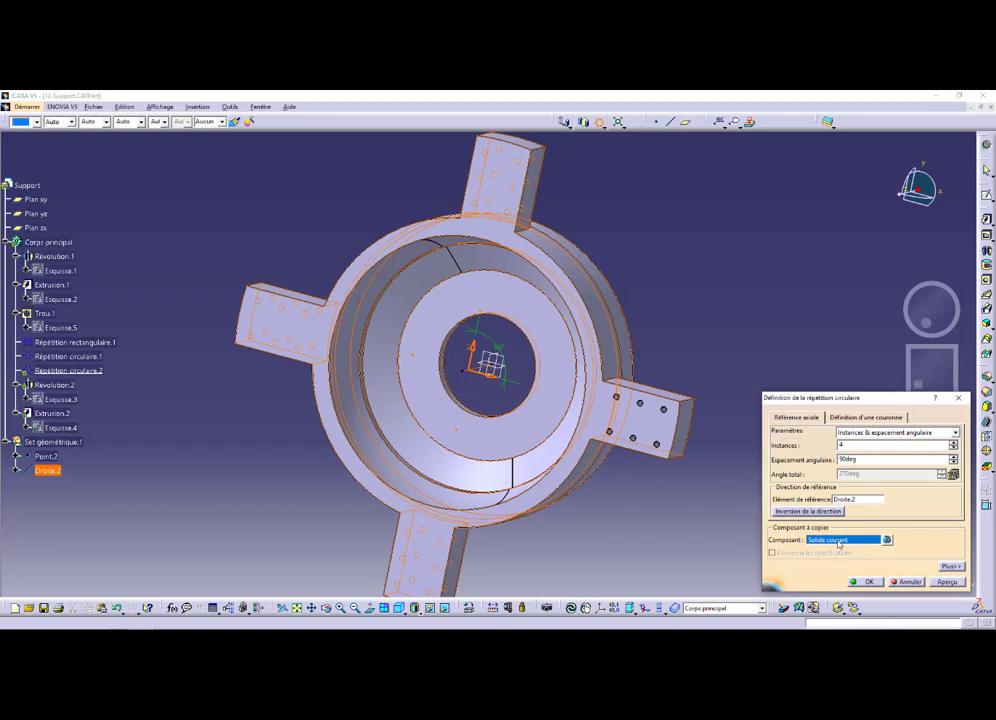
click(90, 344)
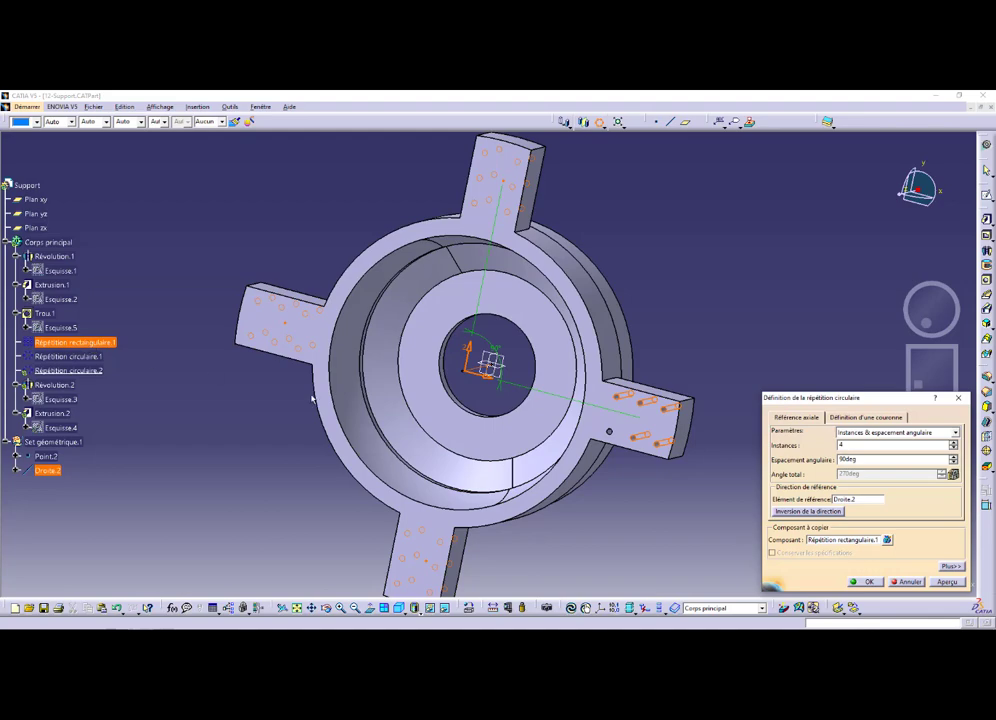
middle_drag(503, 408, 566, 396)
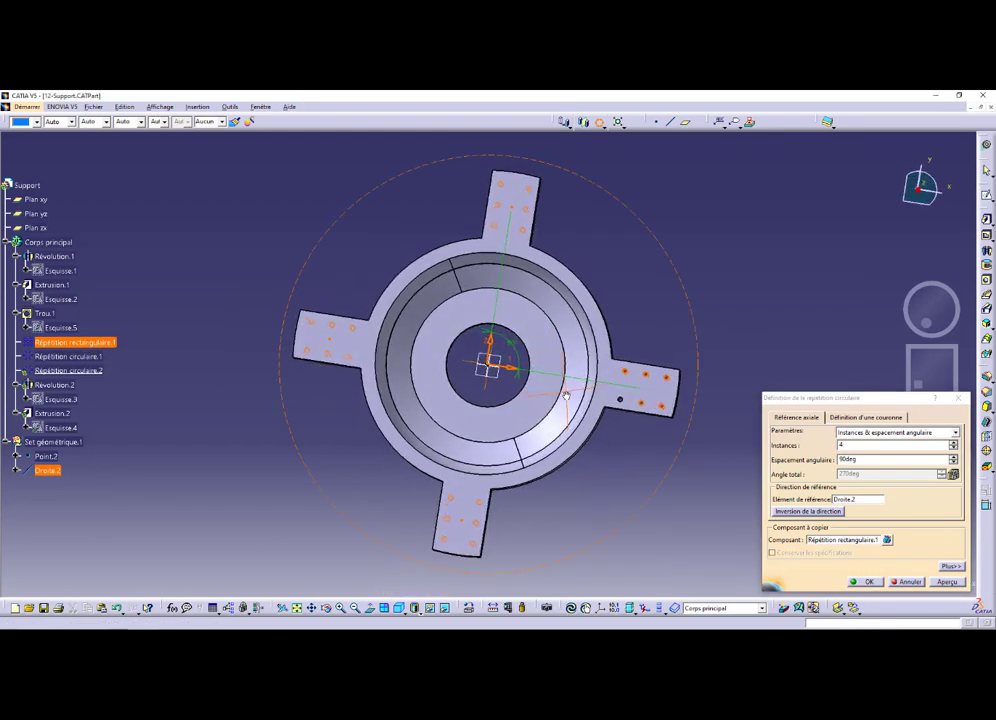
click(864, 581)
click(645, 527)
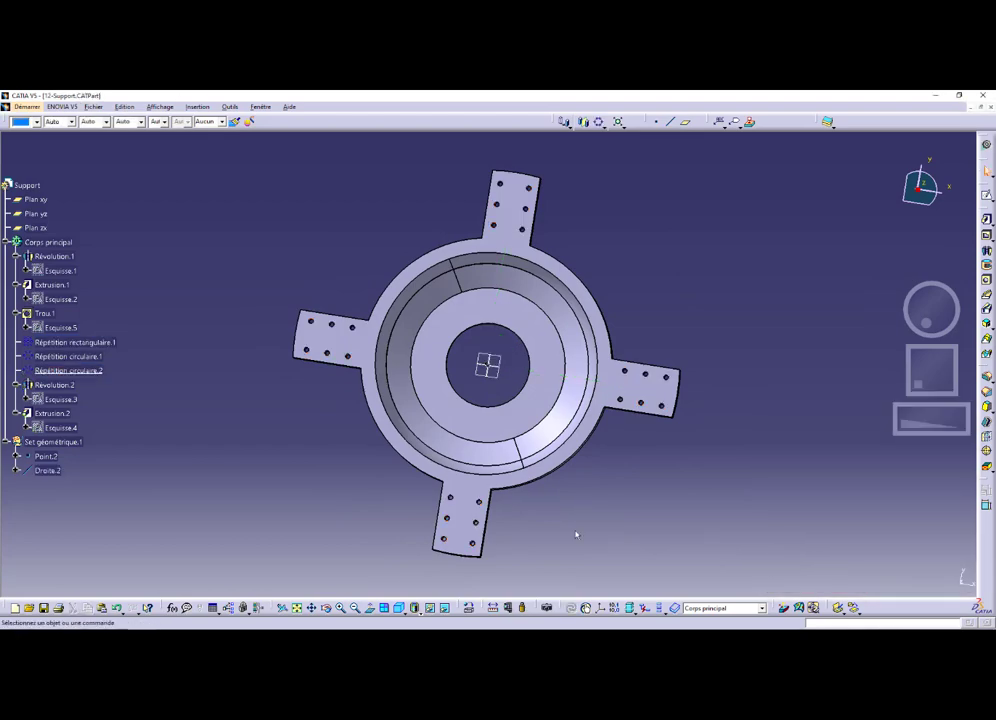
middle_drag(549, 545, 500, 480)
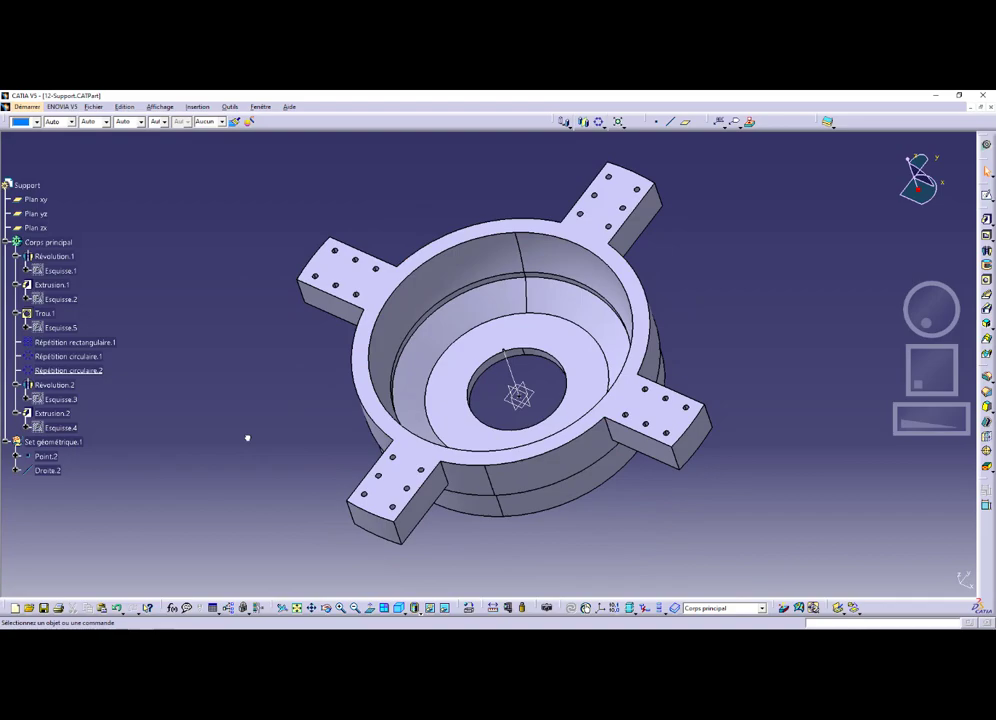
Consult the slot sketch instructions in the exercise PDF and start a sketch on the flat inner face around the central bore
key(alt+Tab)
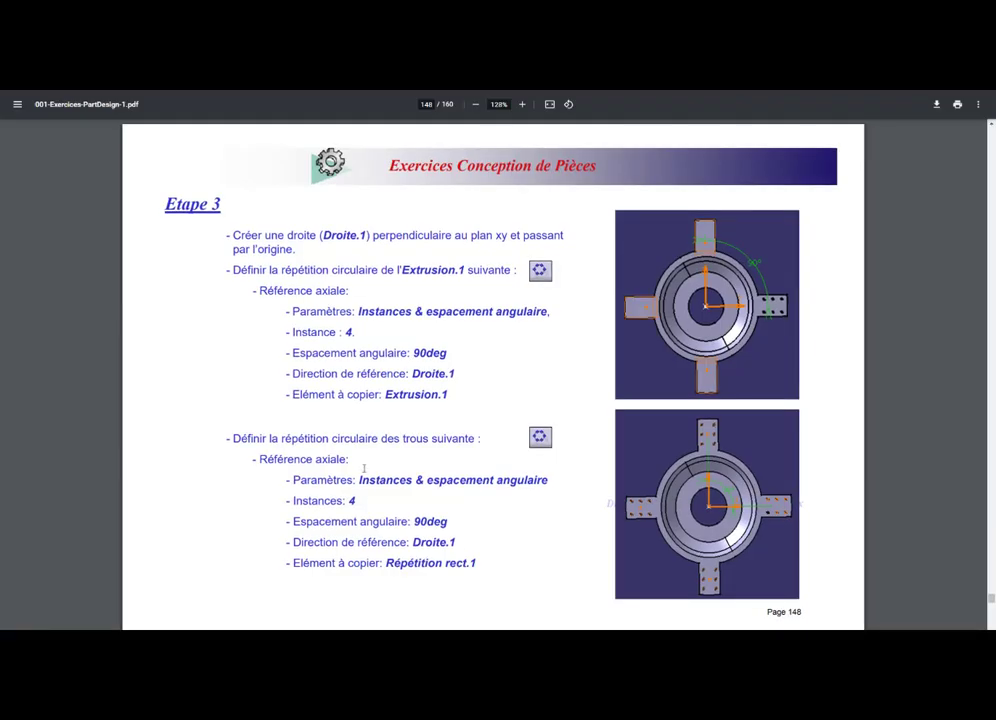
scroll(492, 530, down, 5)
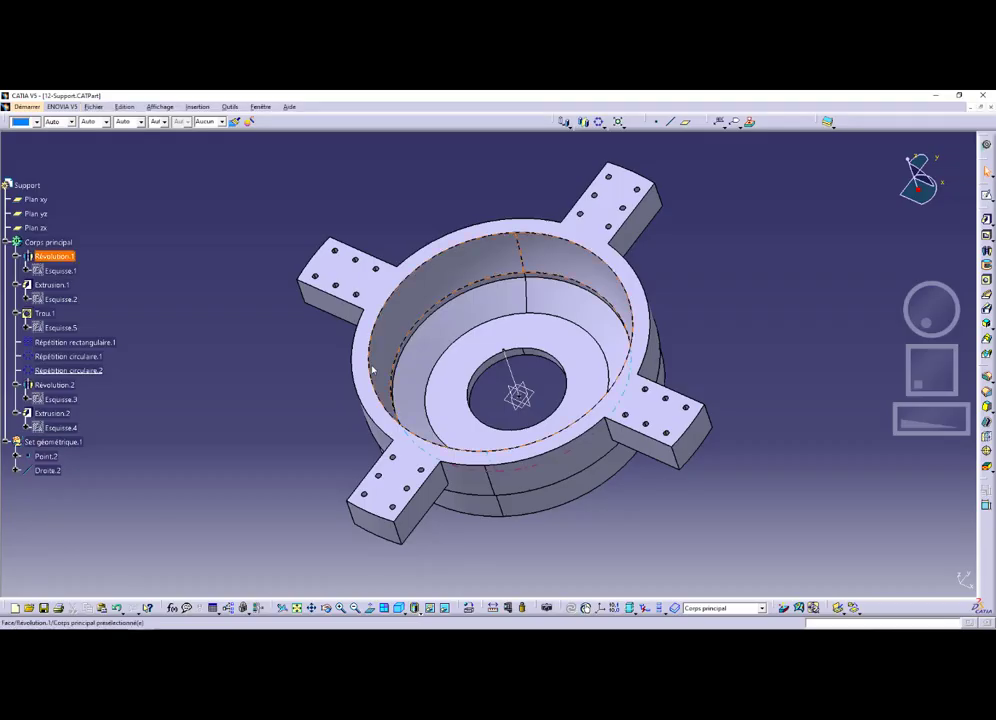
click(556, 337)
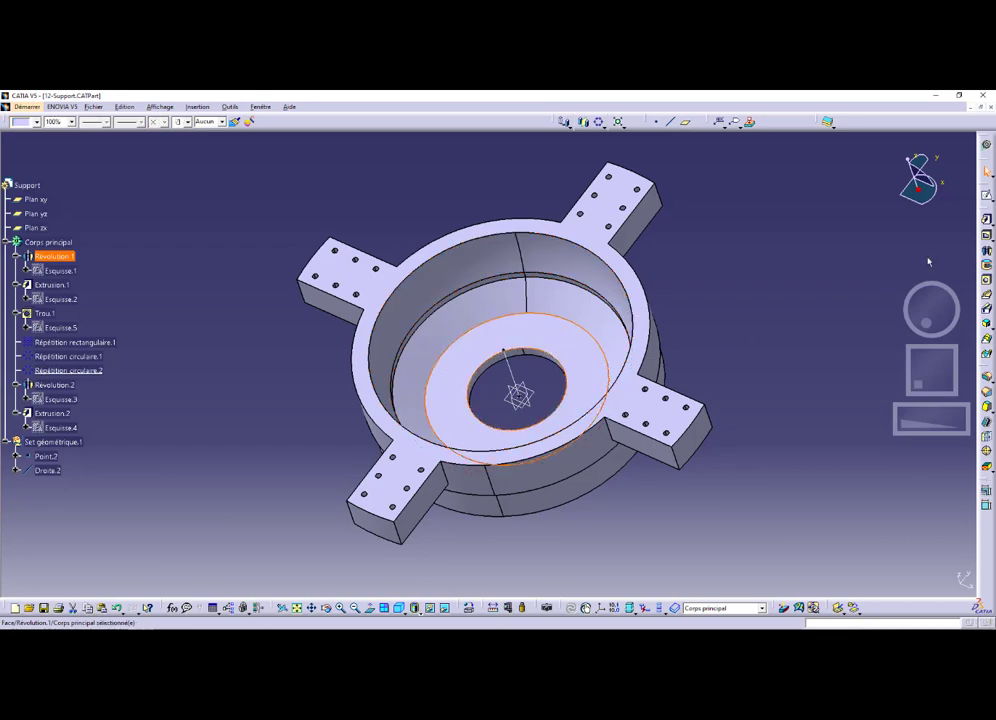
click(986, 195)
Sketch a horizontal oblong slot on the inner face, about 17 mm above the origin
click(988, 309)
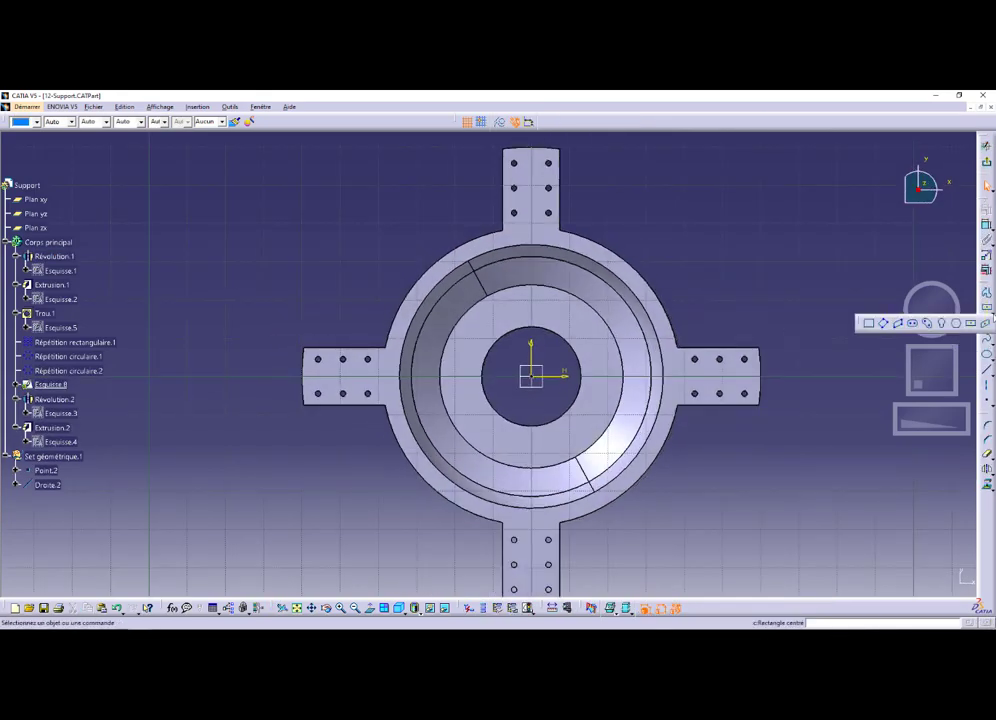
click(912, 323)
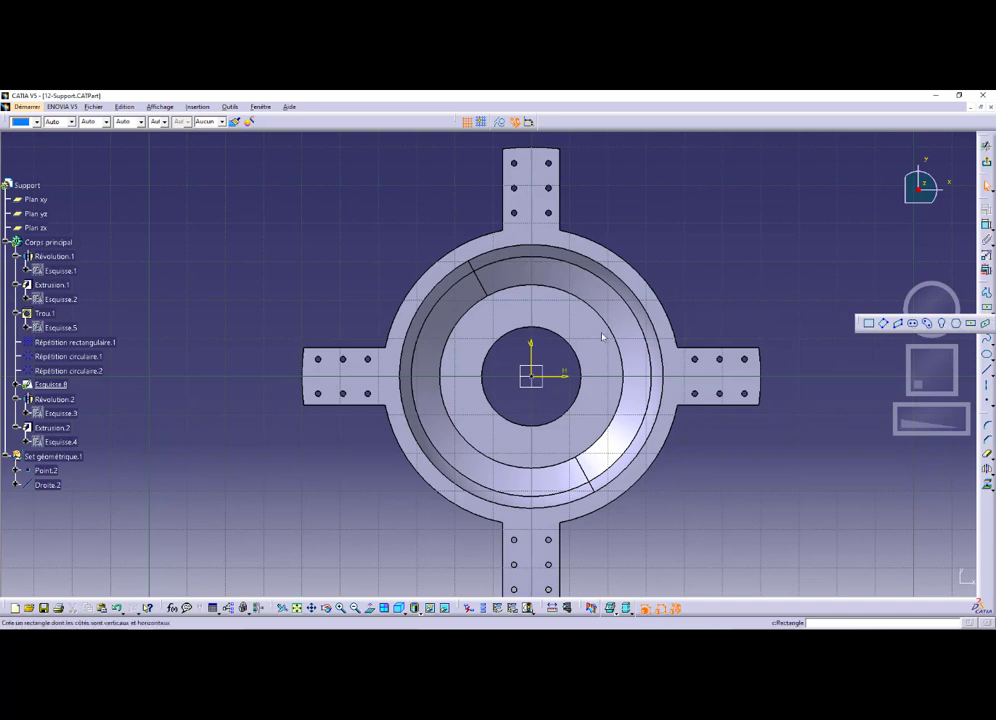
click(530, 316)
click(551, 313)
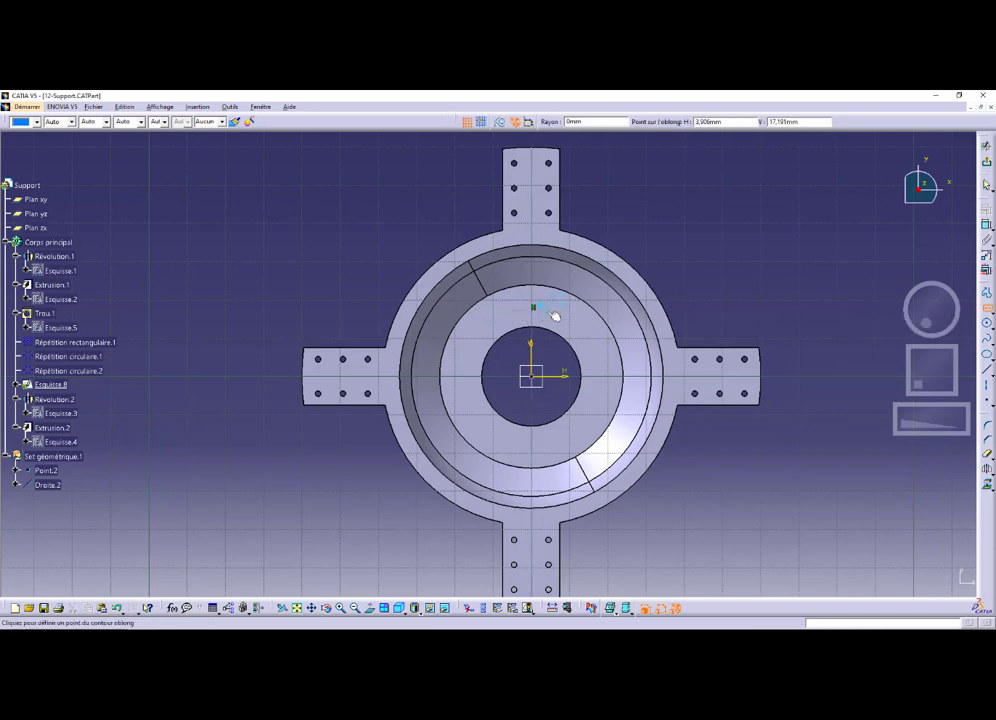
click(554, 319)
click(777, 272)
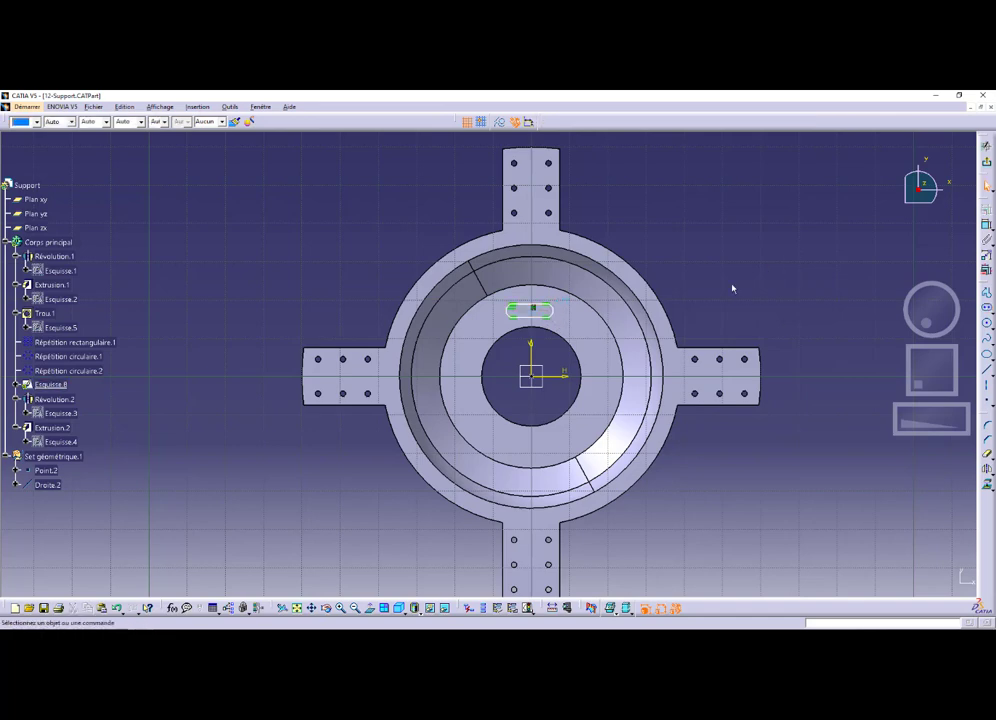
Constrain the slot's straight side to a length of 5 mm
click(986, 226)
click(532, 306)
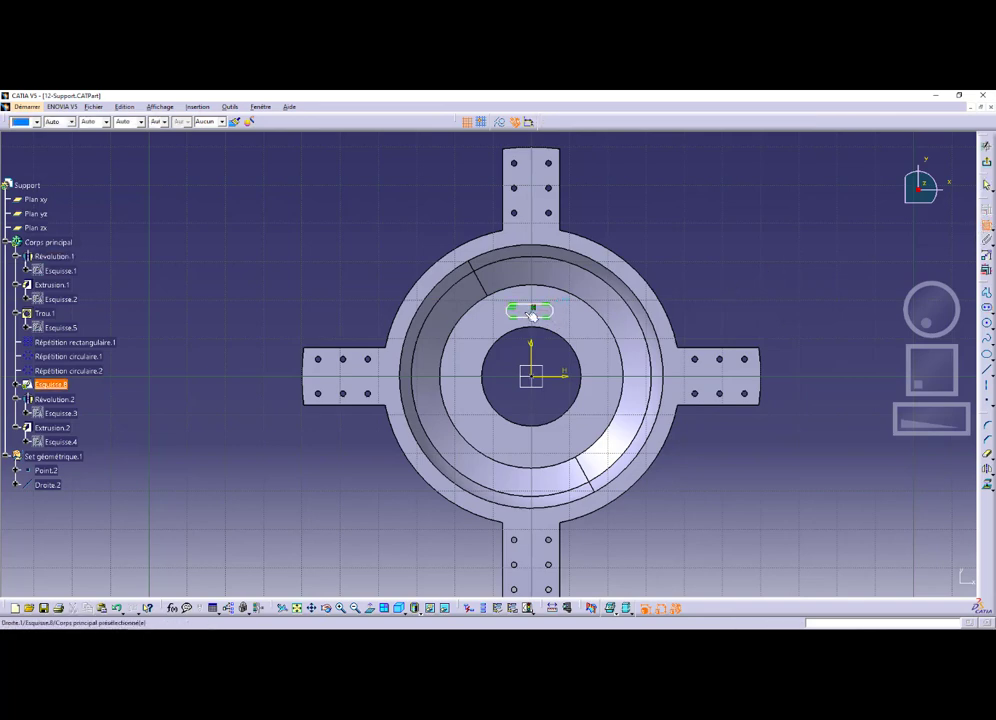
text(5)
key(Return)
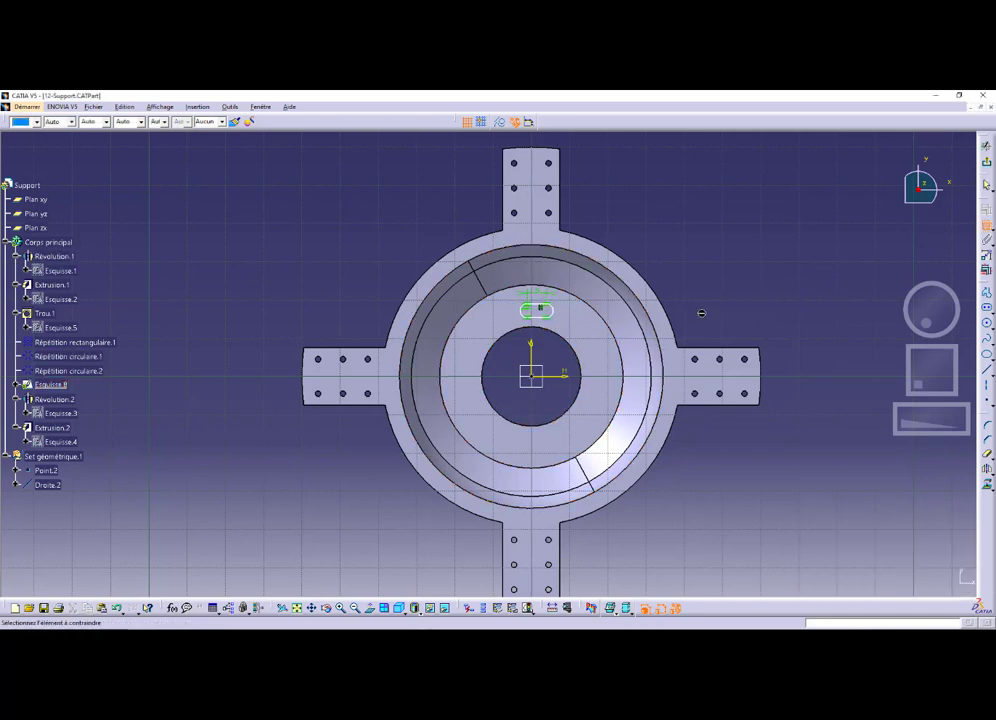
Constrain the slot's rounded end to a radius of 1 mm
click(556, 312)
click(574, 307)
double_click(576, 311)
key(Return)
Constrain the distance between the central bore's edge and the slot's lower side to 1.5 mm
mouse_move(558, 376)
middle_down()
mouse_move(529, 291)
mouse_move(400, 393)
middle_up()
middle_drag(470, 395, 462, 420)
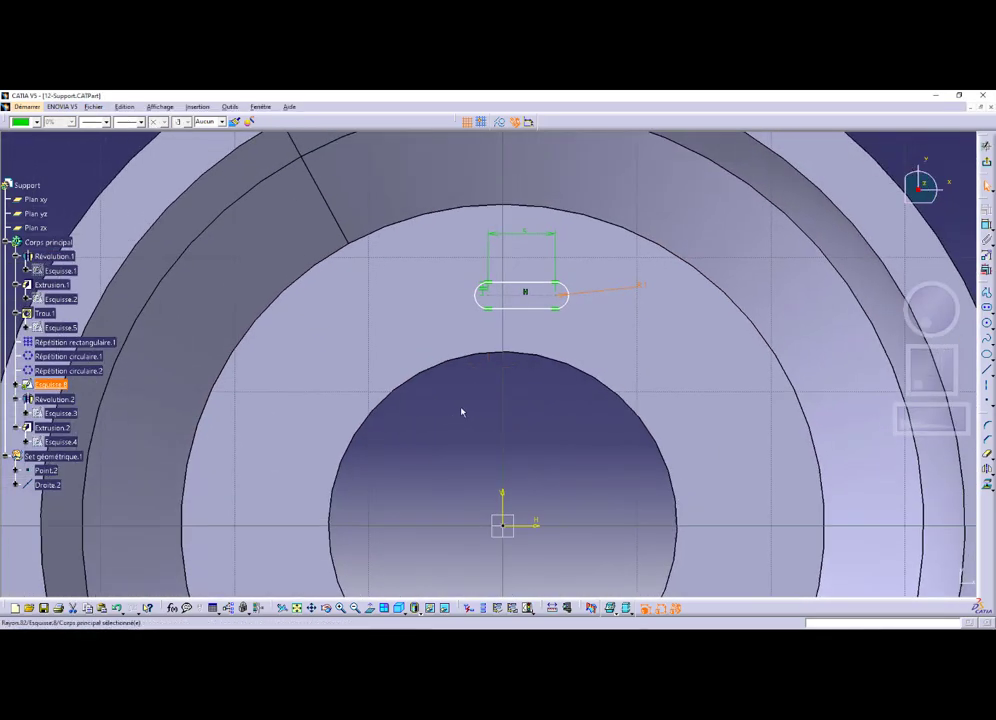
click(986, 226)
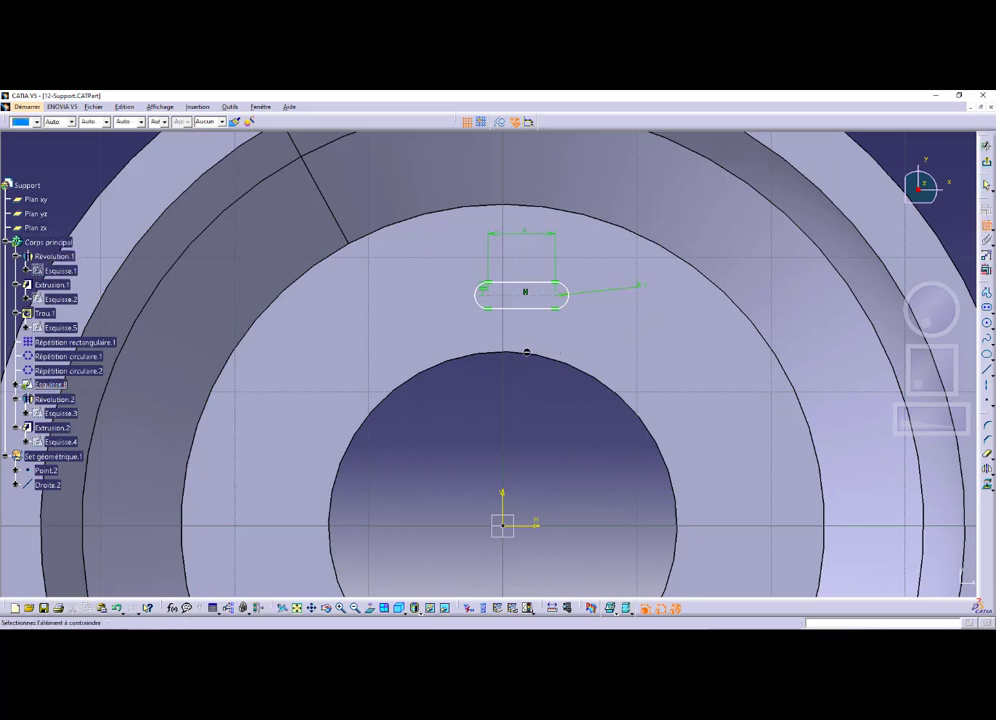
click(516, 352)
click(515, 309)
click(530, 334)
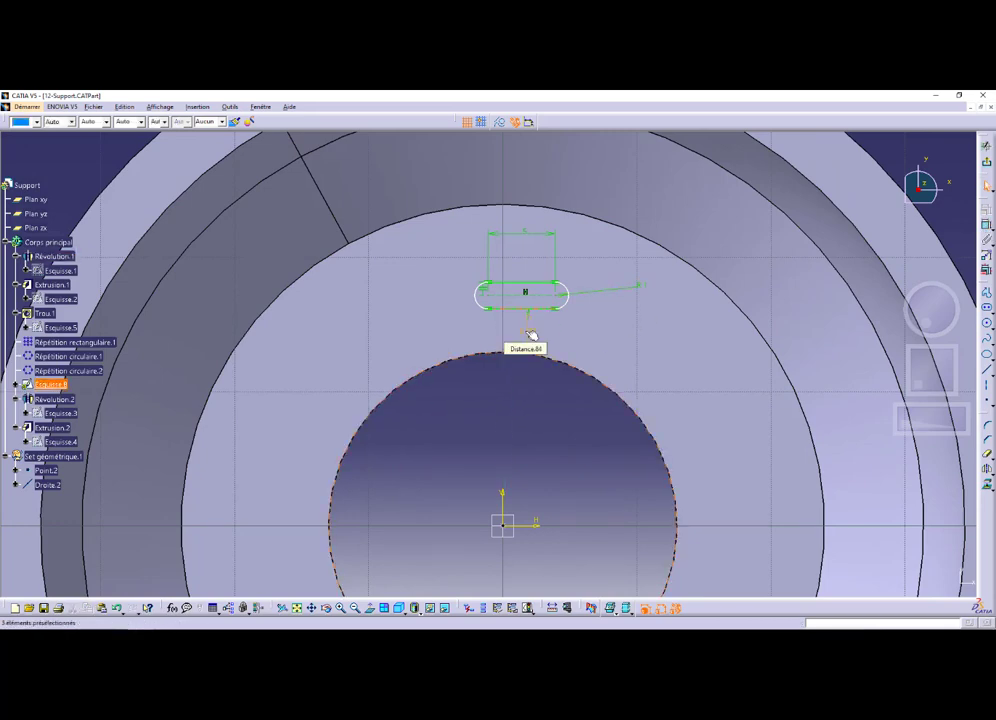
double_click(530, 334)
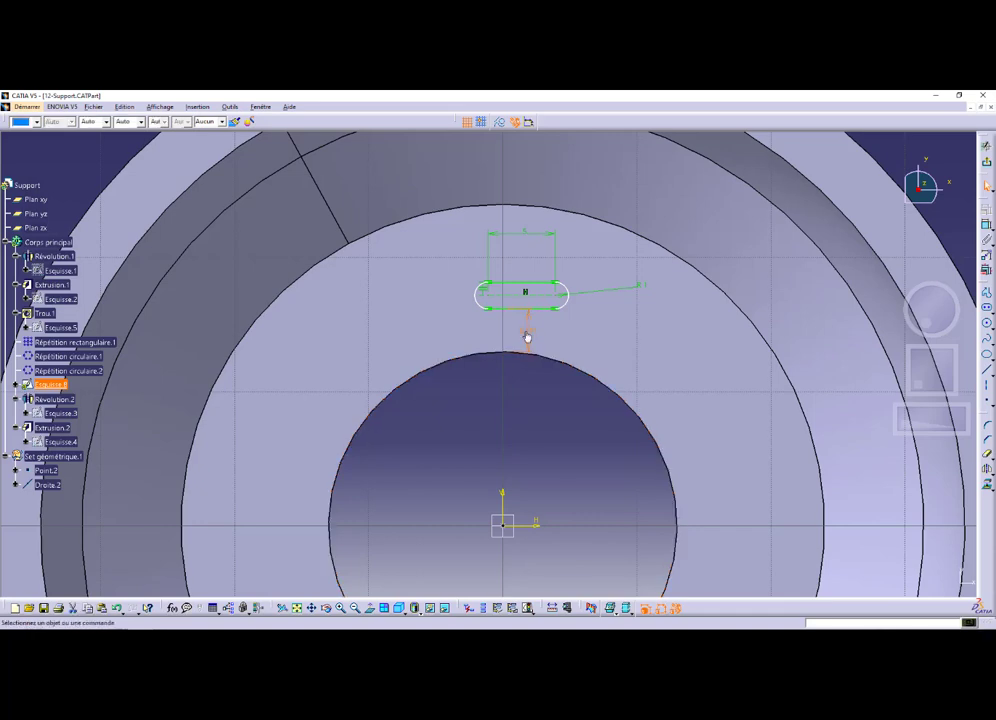
text(1.5)
key(Return)
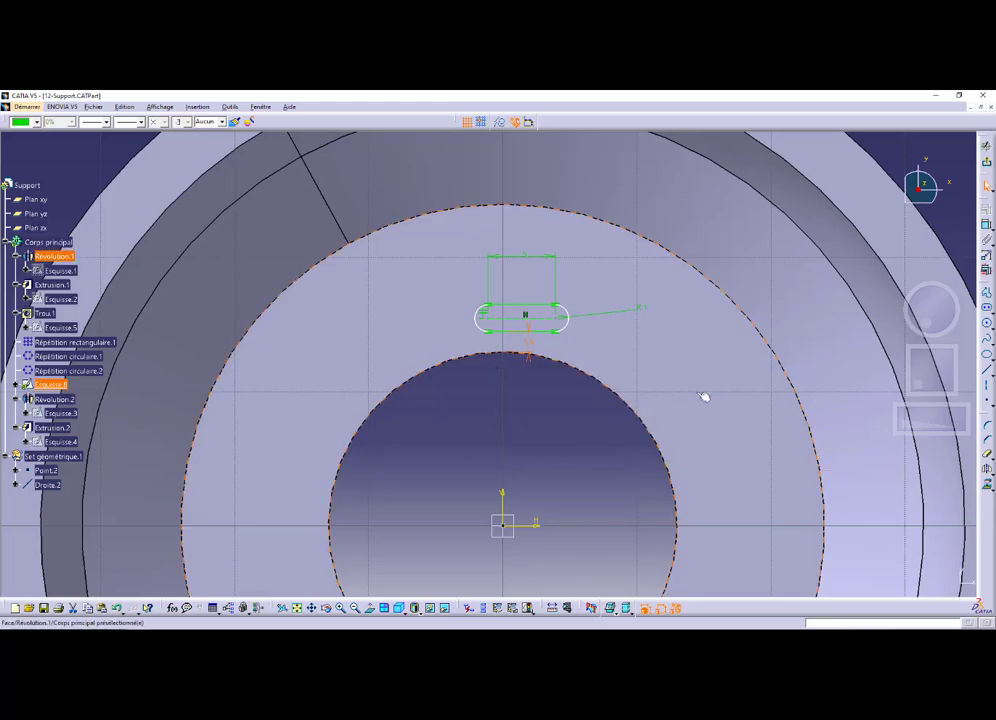
Check the slot's position in the exercise PDF and constrain its two end centres to be symmetric about the vertical axis
key(alt+Tab)
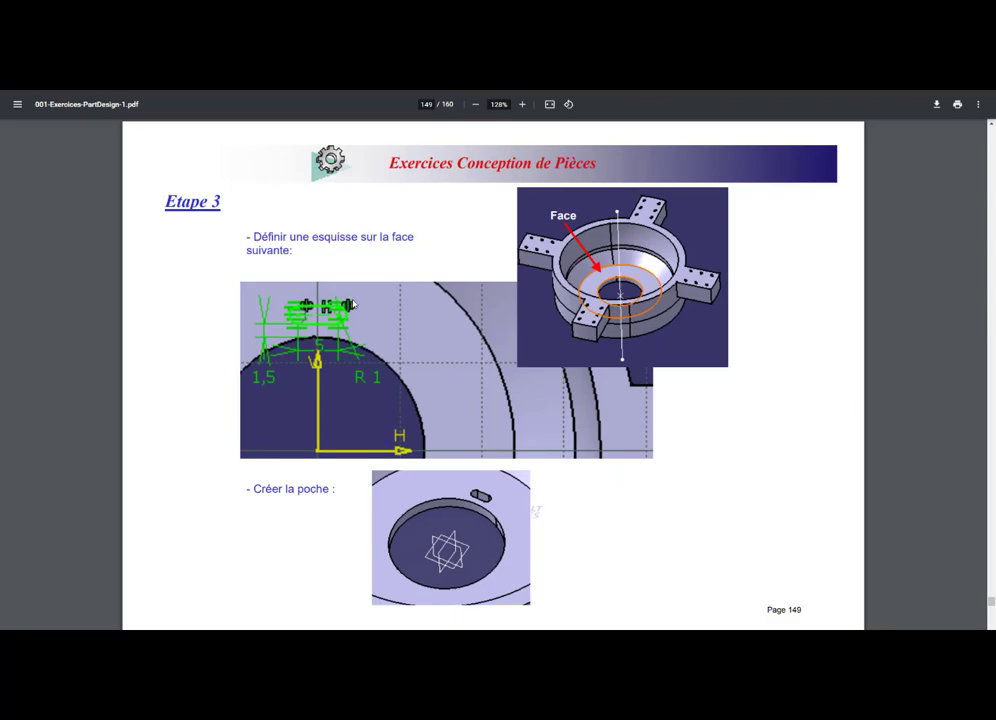
key(alt+Tab)
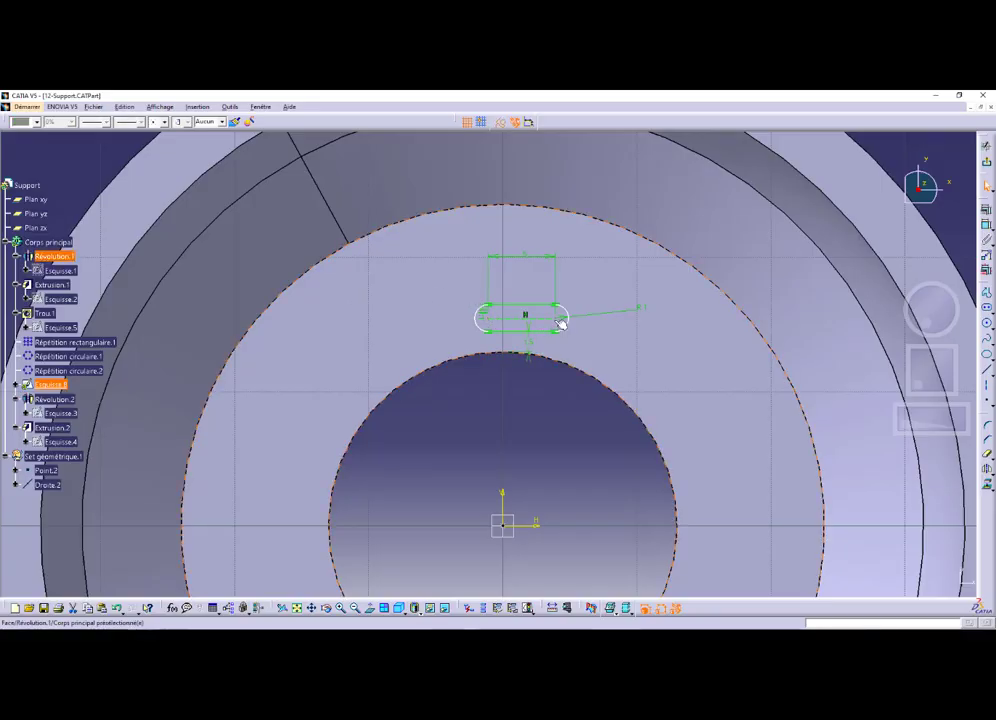
ctrl+click(505, 504)
click(986, 210)
click(854, 541)
click(903, 581)
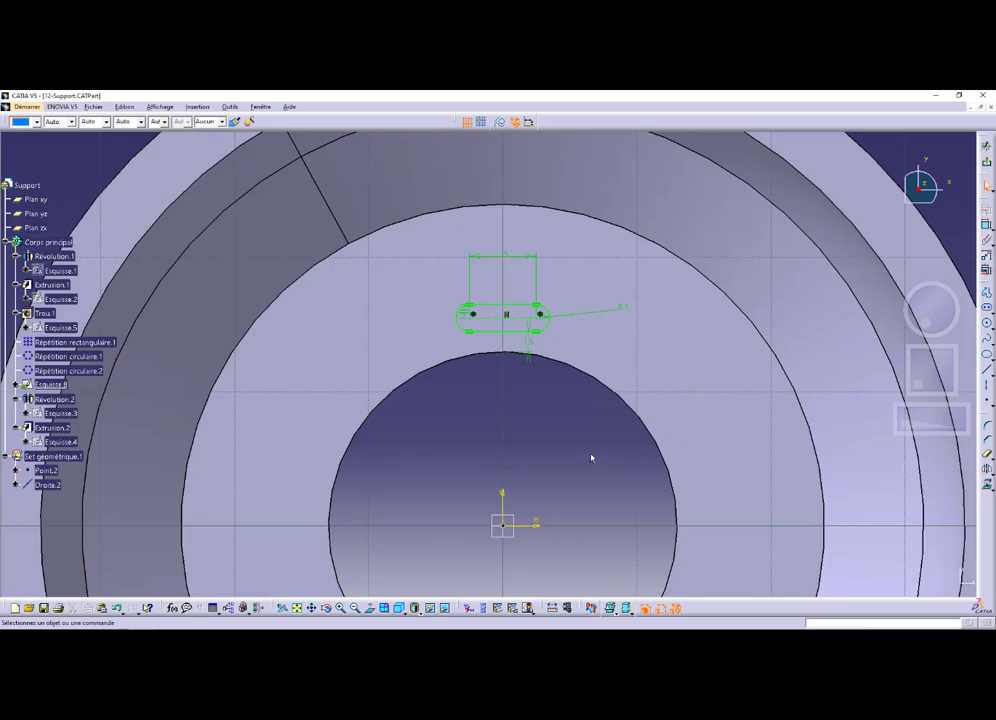
Finish the slot sketch and cut it as a pocket with the limit type Jusqu'au dernier, following the exercise PDF
key(alt+Tab)
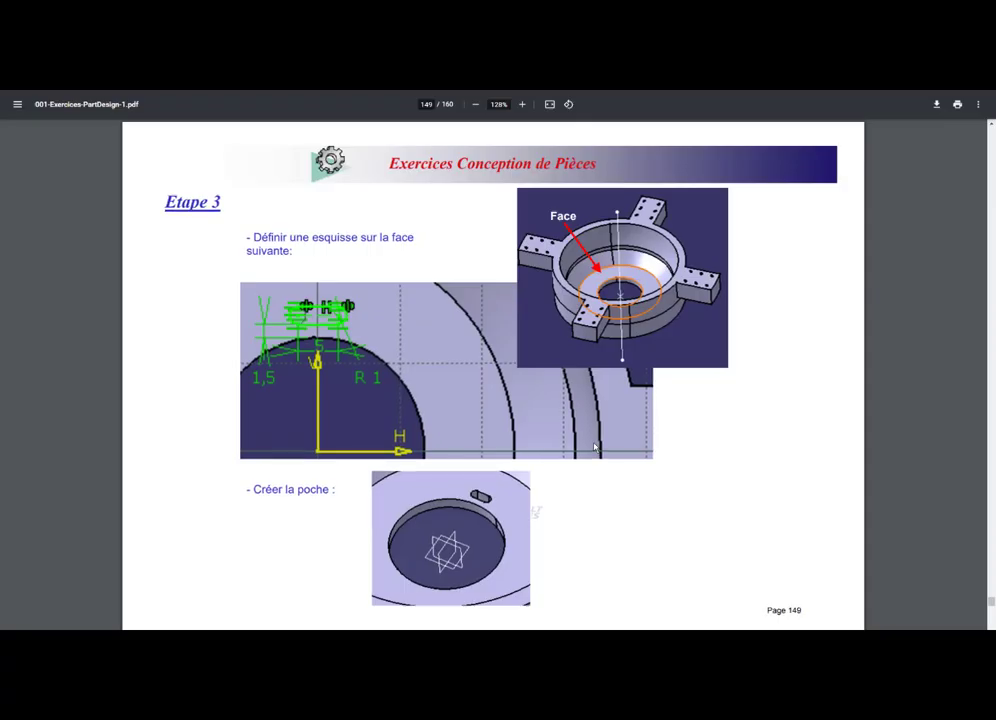
key(alt+Tab)
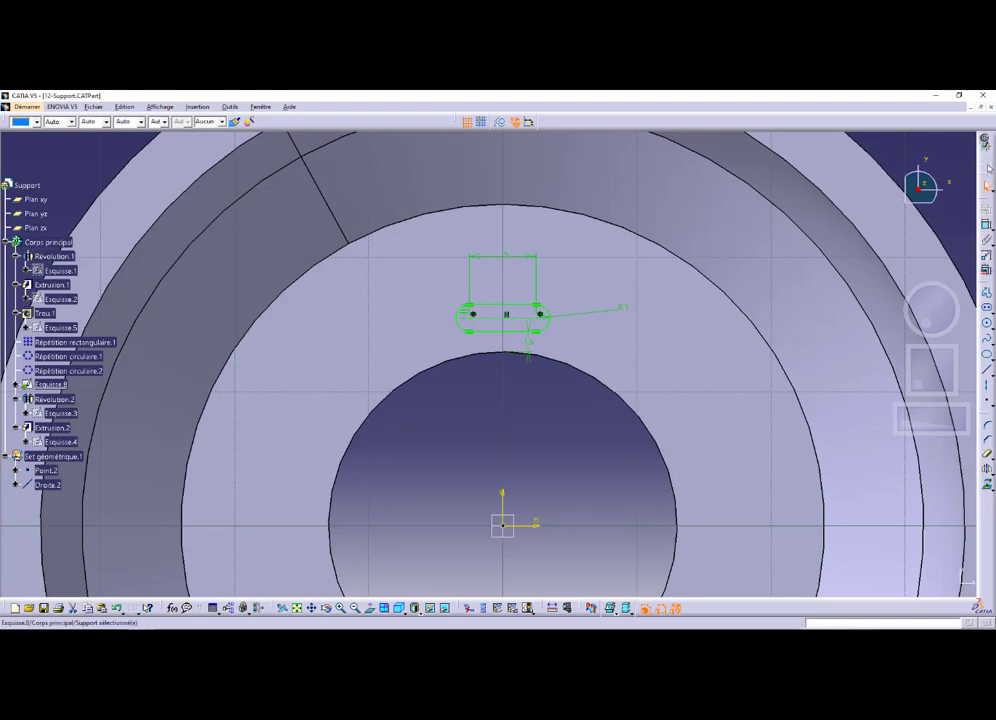
click(986, 146)
click(987, 236)
click(765, 273)
click(760, 303)
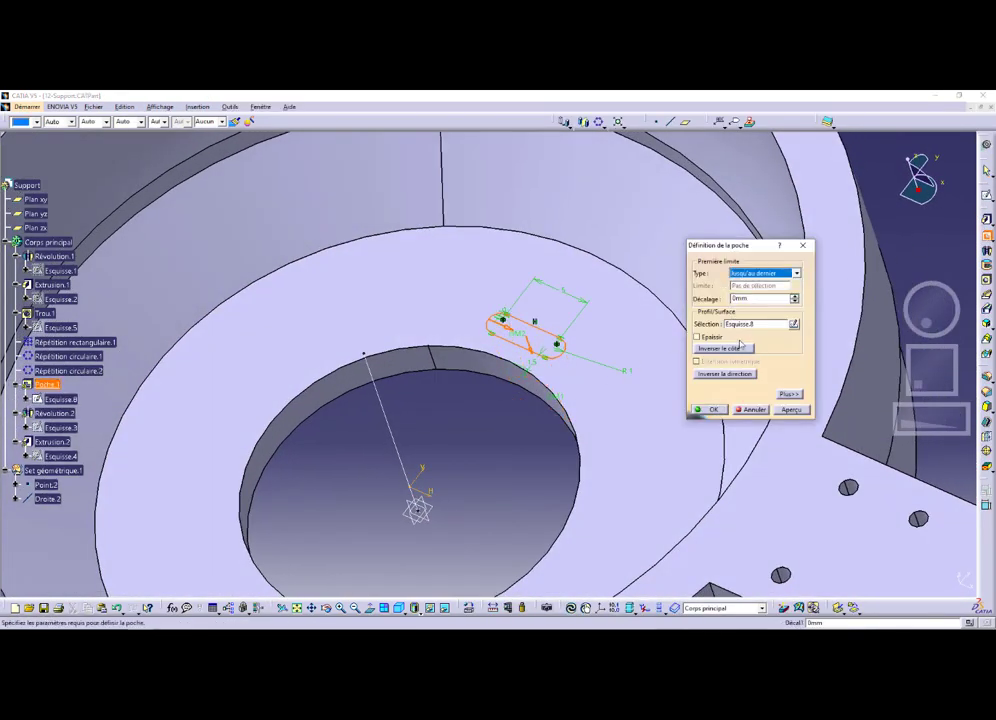
click(710, 409)
middle_drag(447, 445, 444, 514)
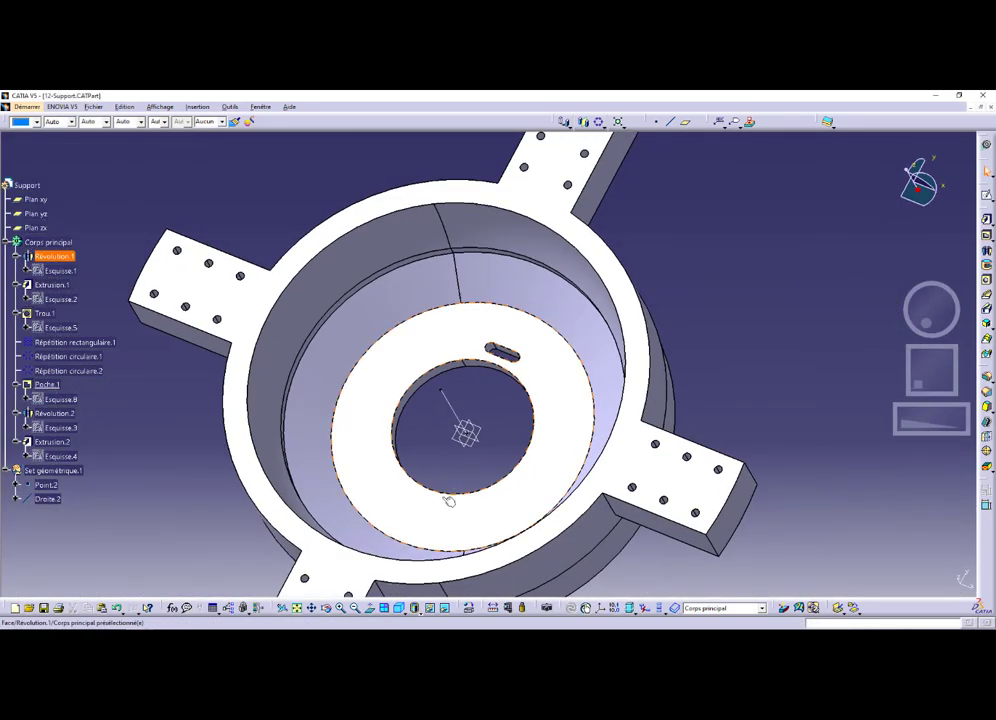
Following the exercise PDF, set up a circular pattern of the slot pocket with 3 instances spaced 120° about Droite.2
key(alt+Tab)
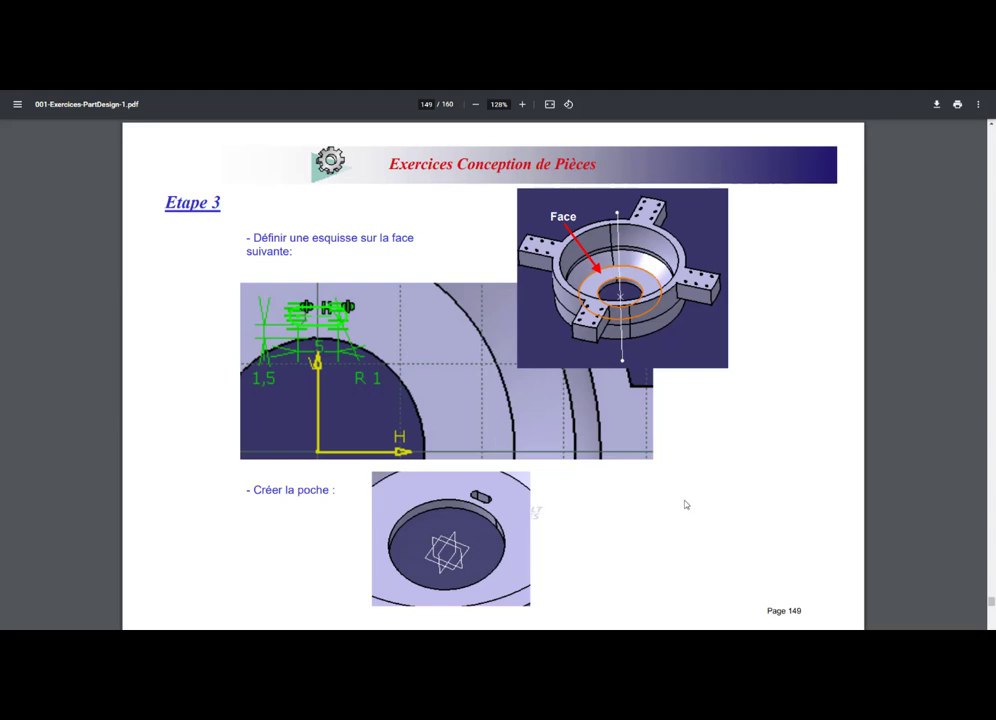
scroll(688, 505, down, 5)
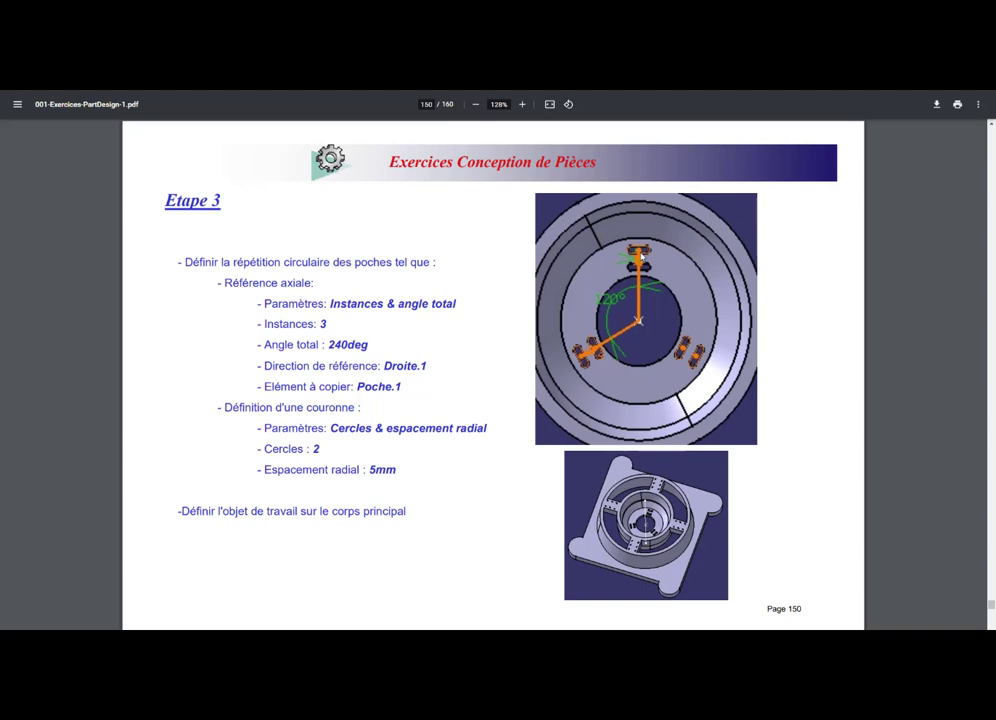
key(alt+Tab)
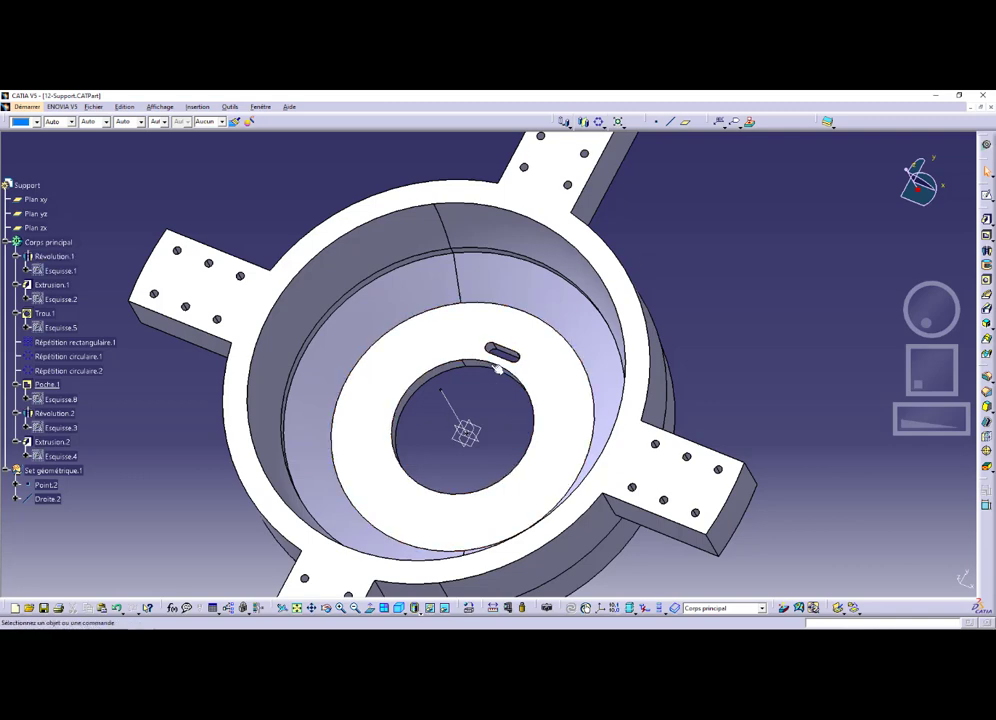
click(47, 385)
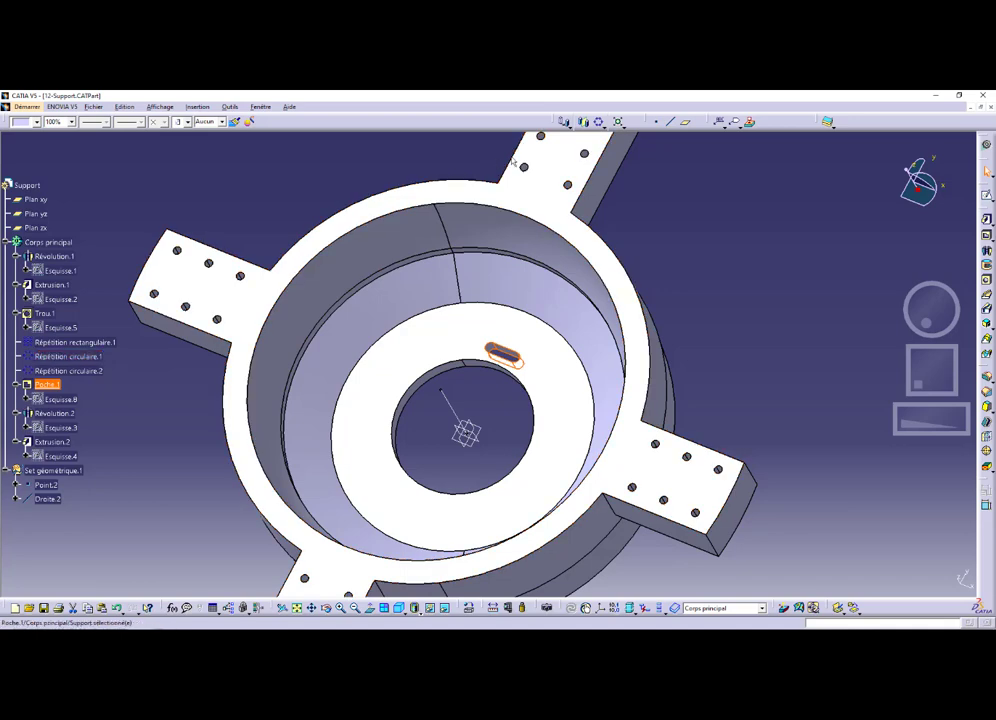
click(599, 122)
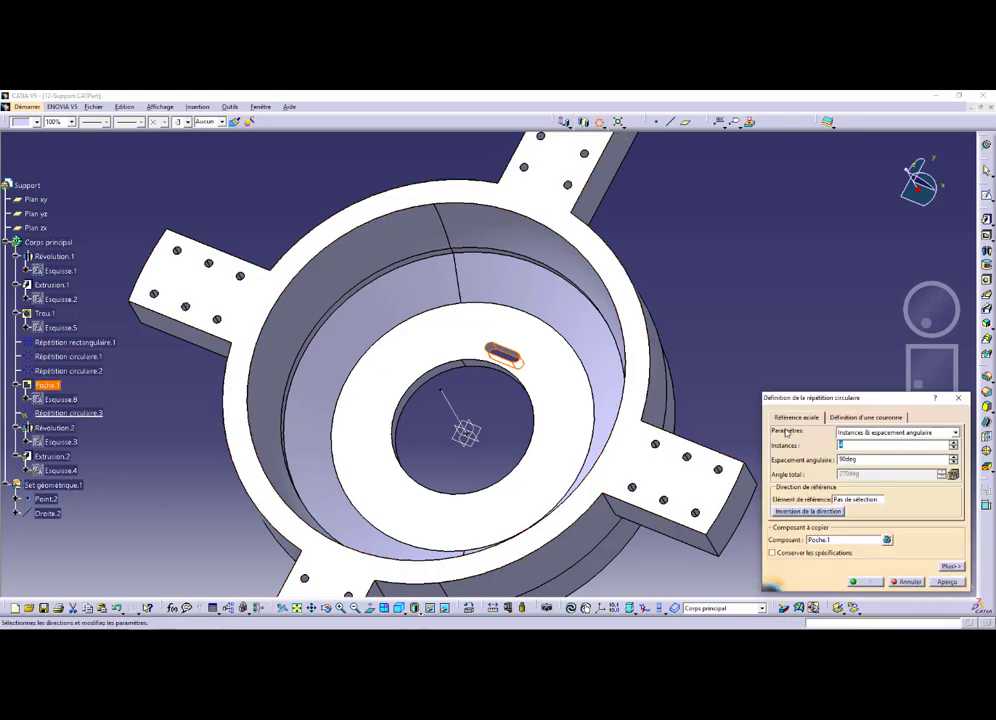
click(953, 448)
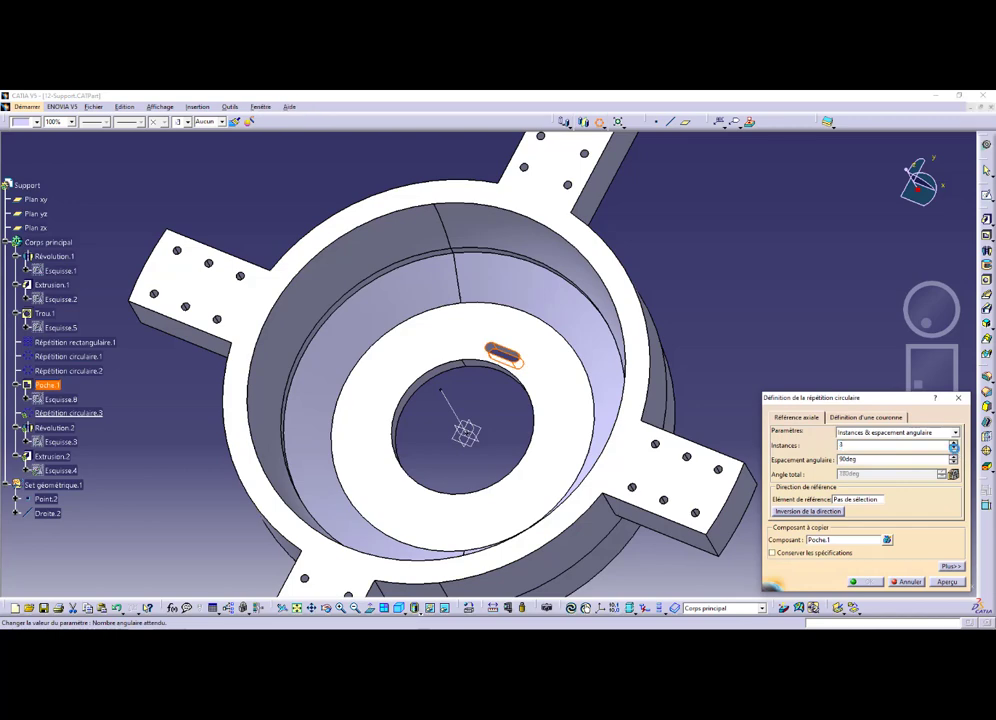
drag(858, 460, 823, 465)
text(120)
click(849, 446)
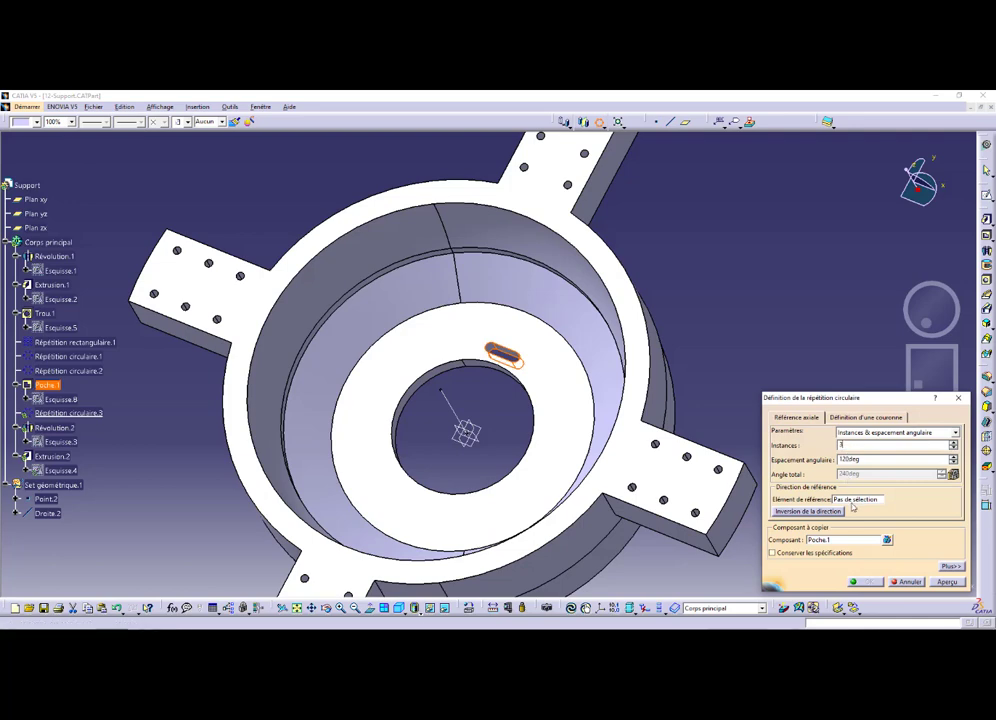
click(856, 501)
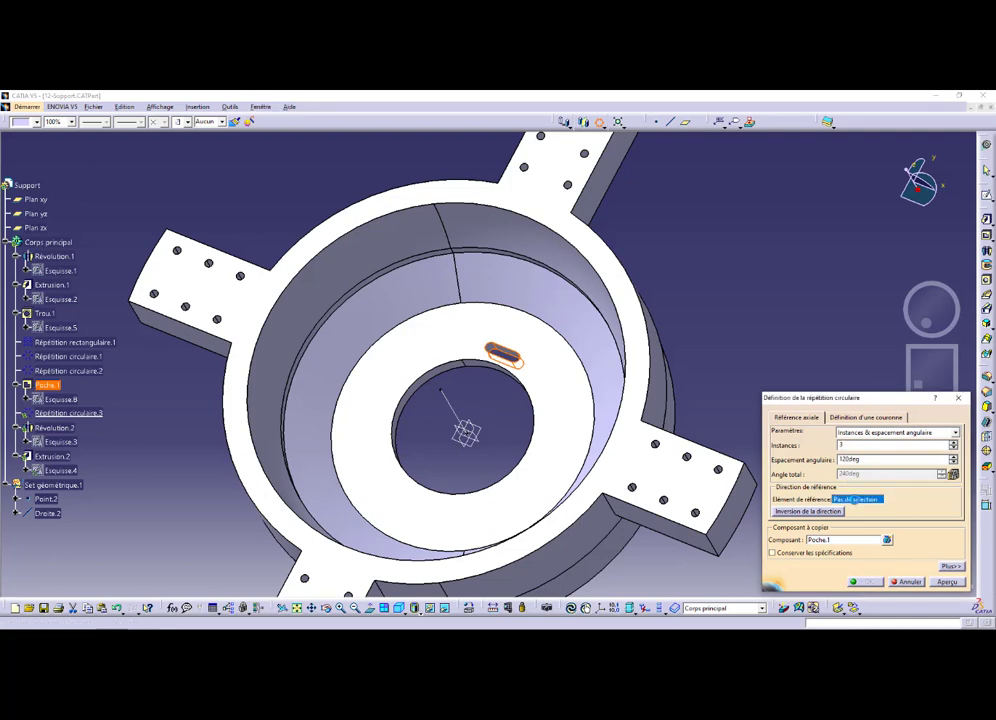
click(455, 408)
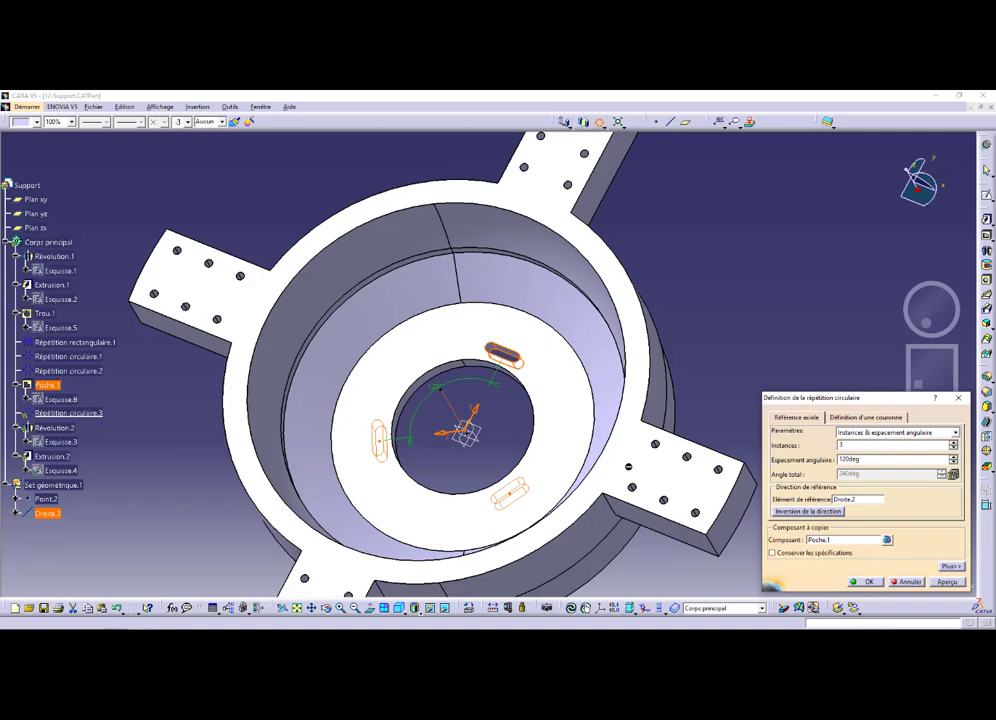
middle_drag(447, 405, 487, 411)
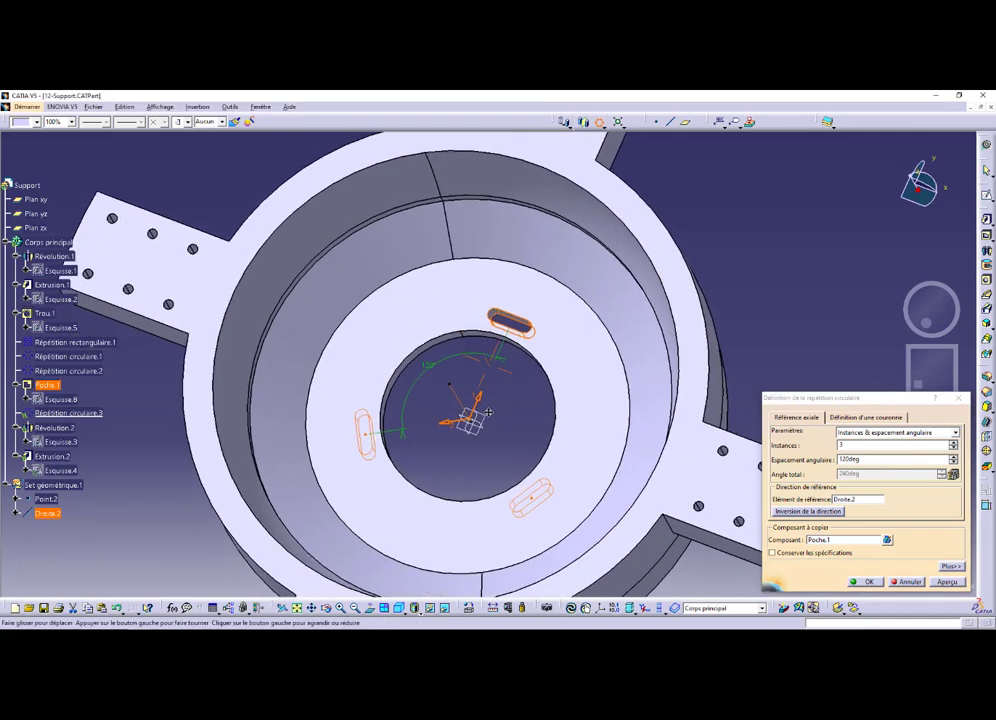
Define the slot pattern's crown with 2 circles and a radial spacing of 5 mm, and create the pattern
click(866, 417)
click(954, 443)
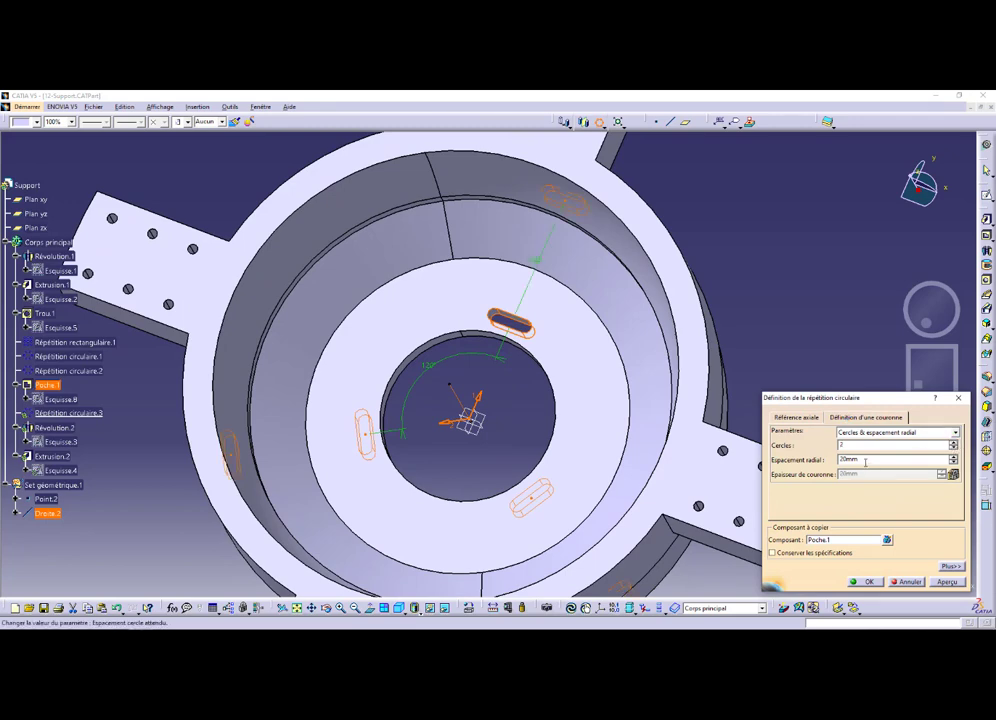
click(954, 462)
click(954, 462)
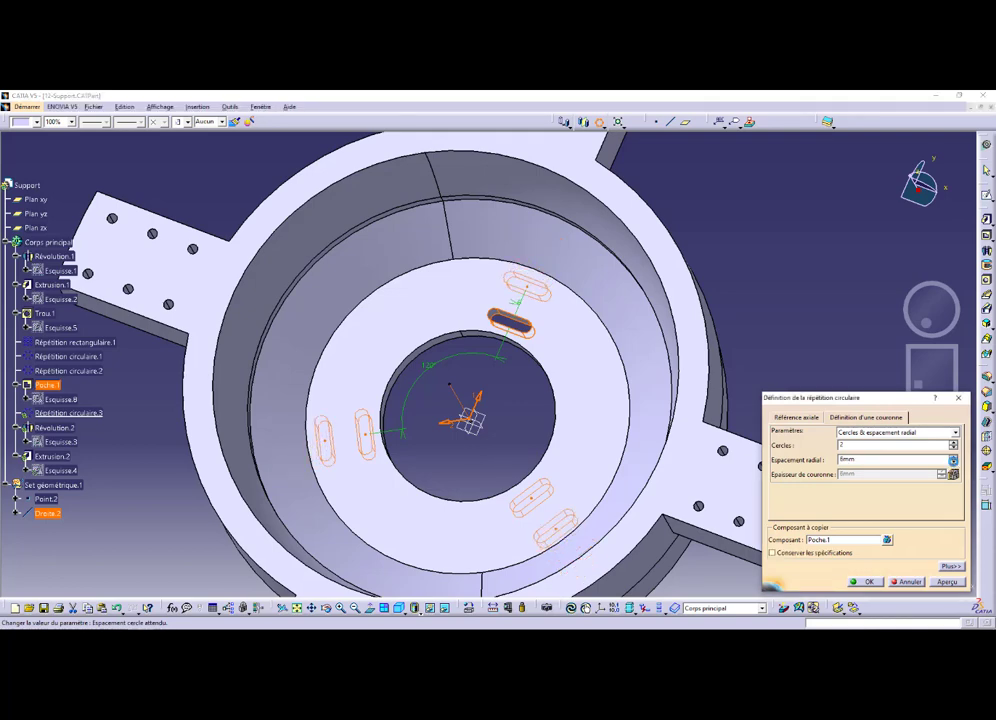
click(954, 462)
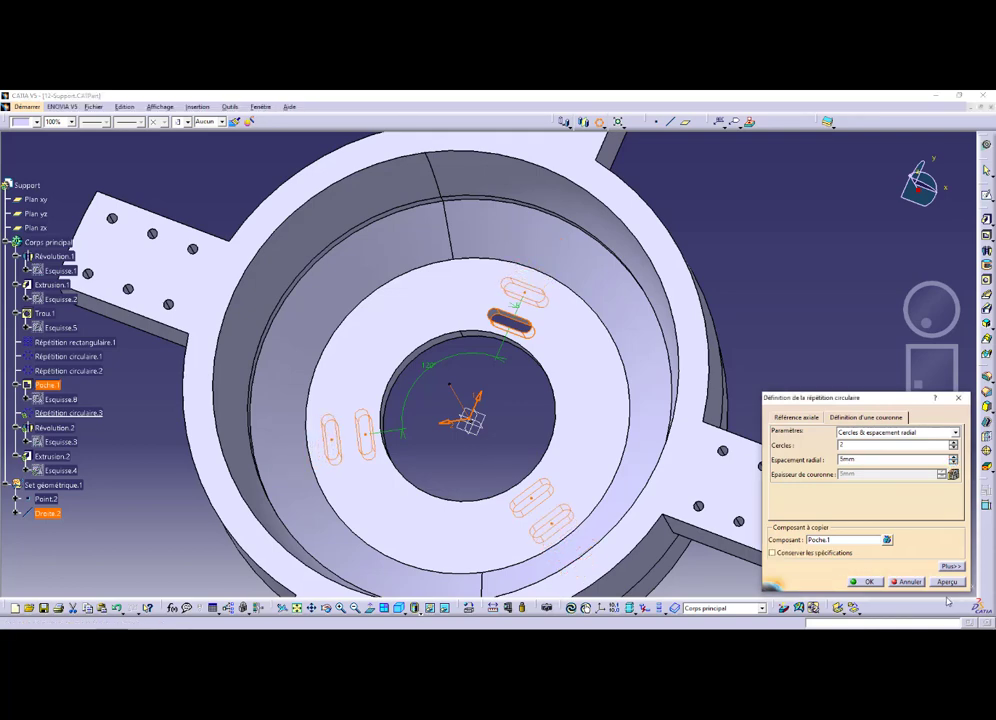
click(862, 583)
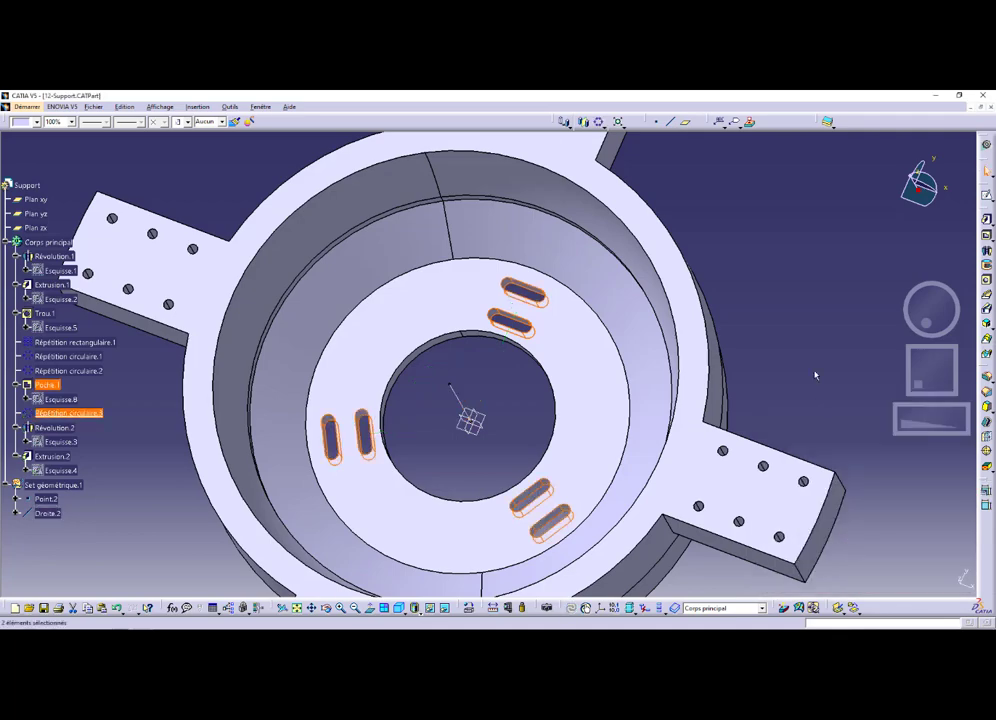
middle_drag(607, 344, 548, 400)
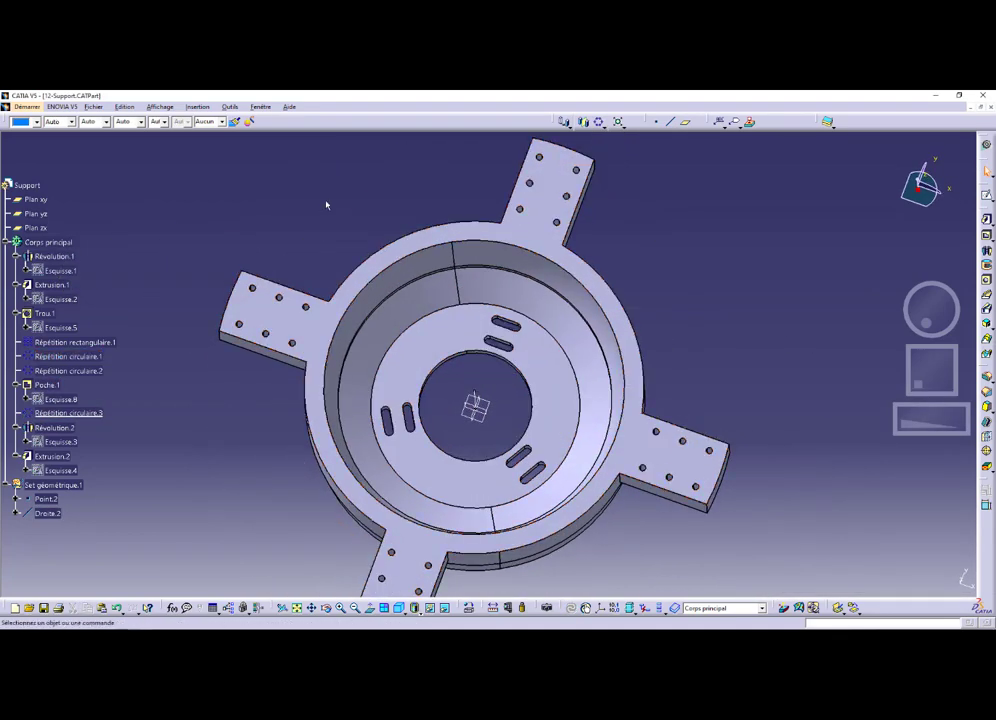
Check the last instruction of stage 3 in the exercise PDF and define the main body Corps principal as the work object
key(alt+Tab)
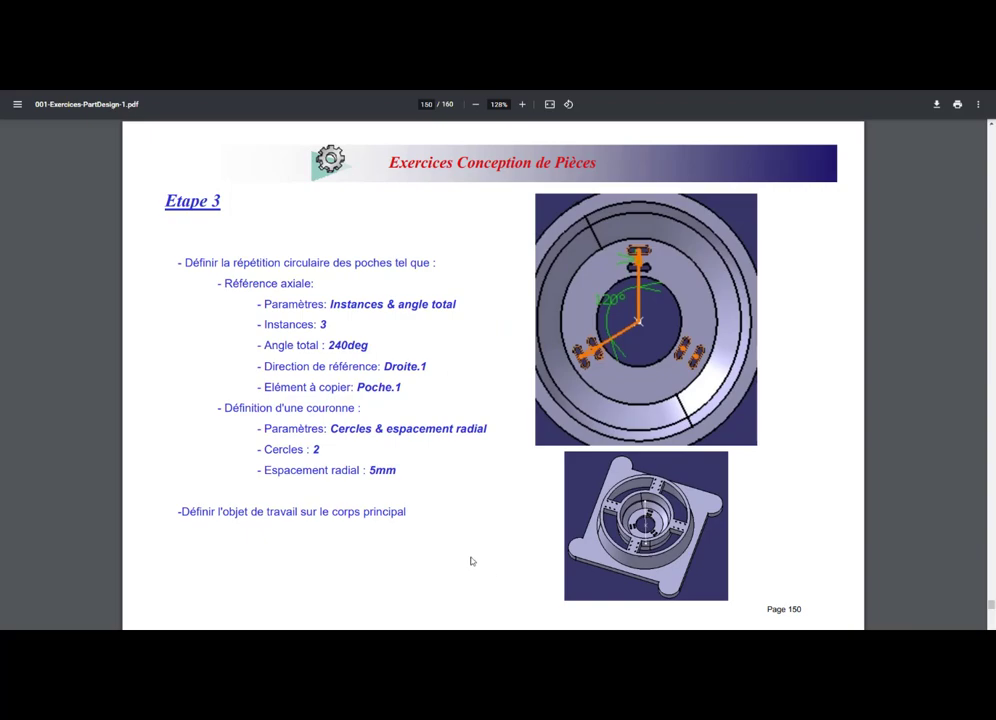
key(alt+Tab)
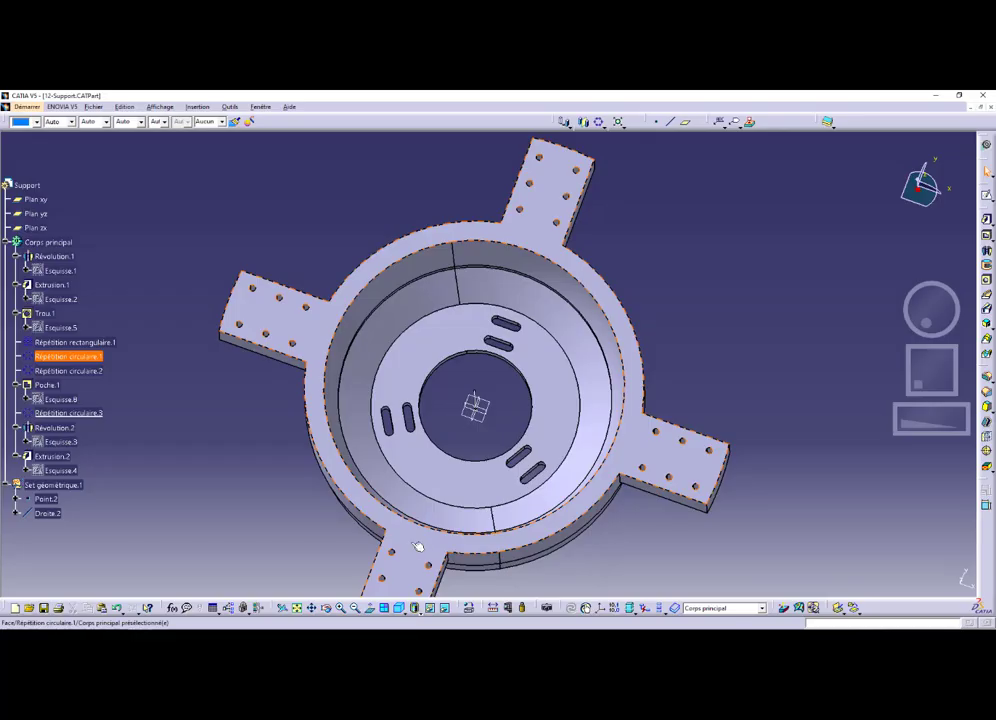
right_click(42, 245)
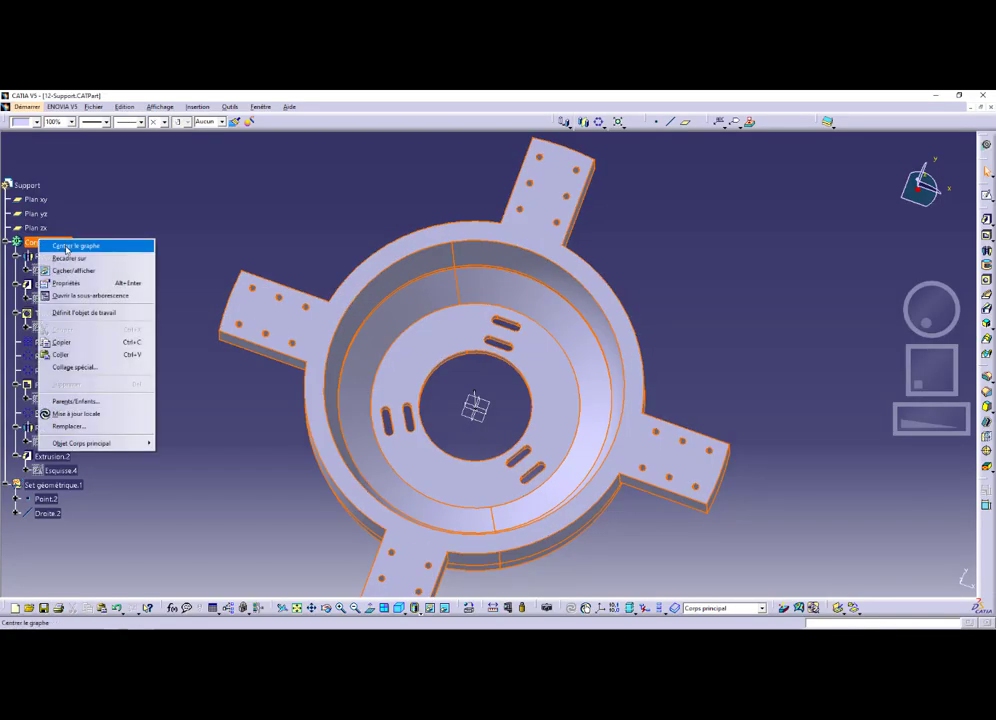
click(84, 315)
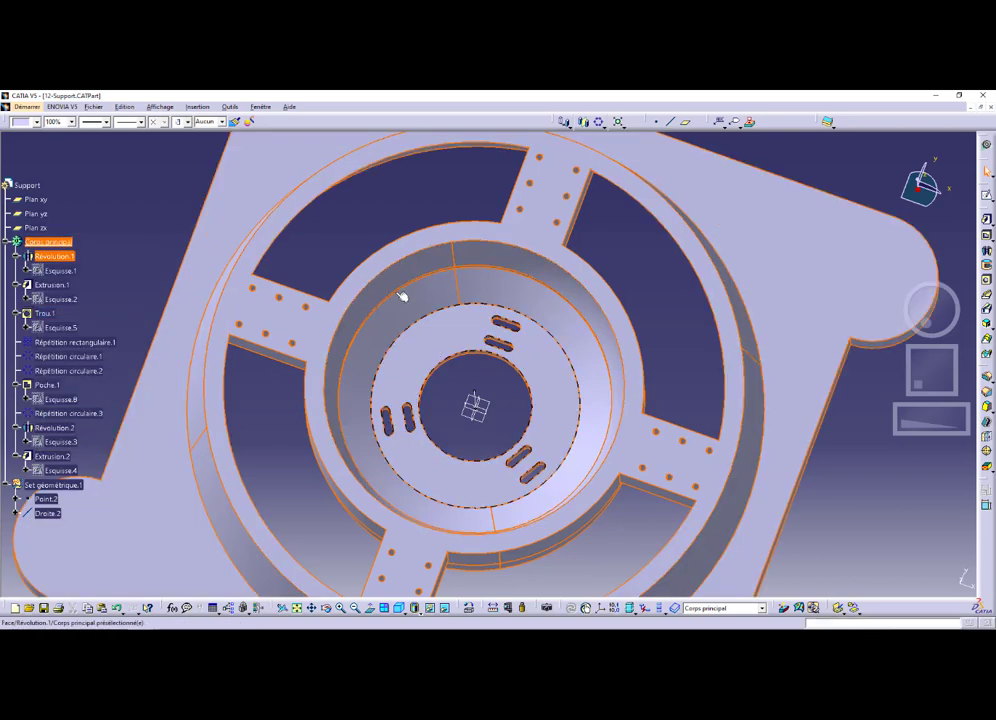
ctrl+middle_drag(362, 238, 351, 291)
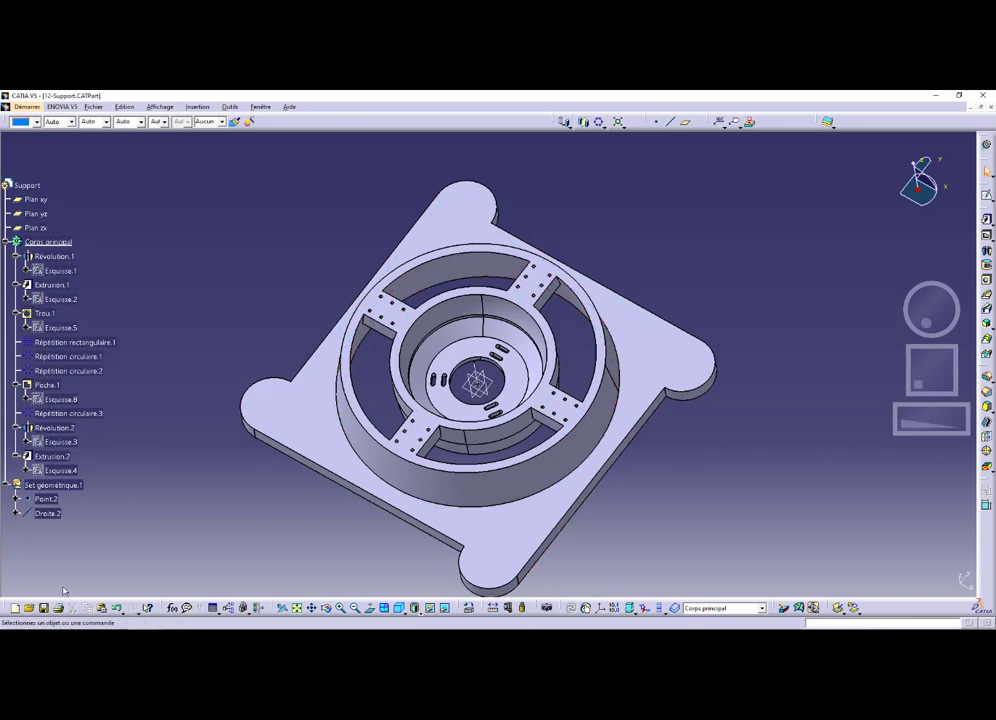
Consult stage 4 in the exercise PDF and start a hole on the base plate's upper face, centred on the front lobe's rounded edge
key(alt+Tab)
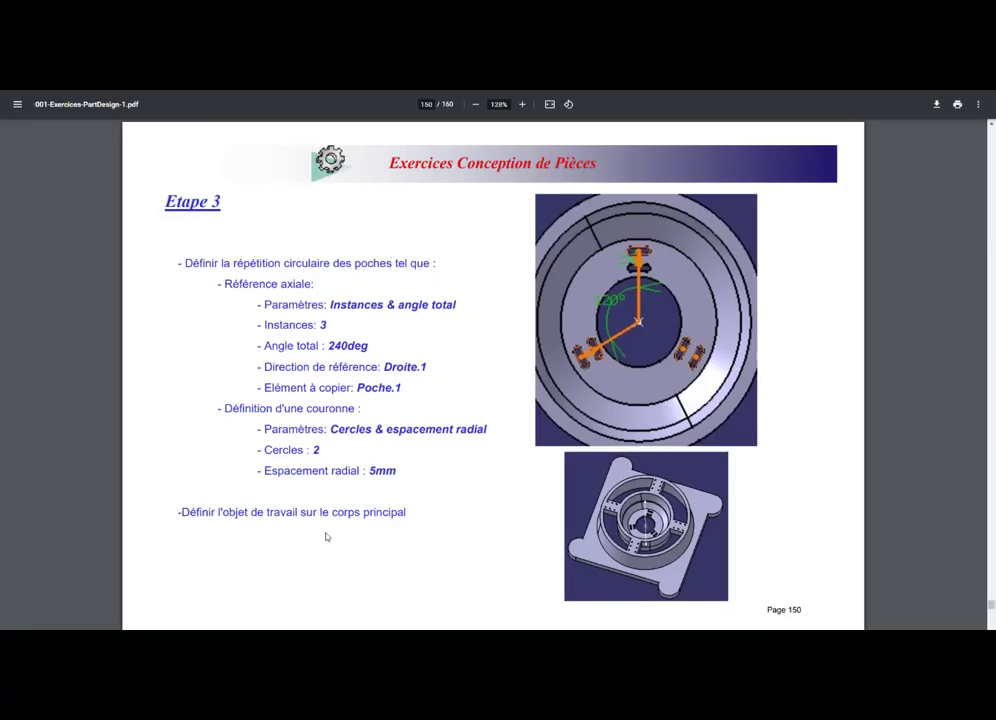
key(Page_Down)
key(Page_Down)
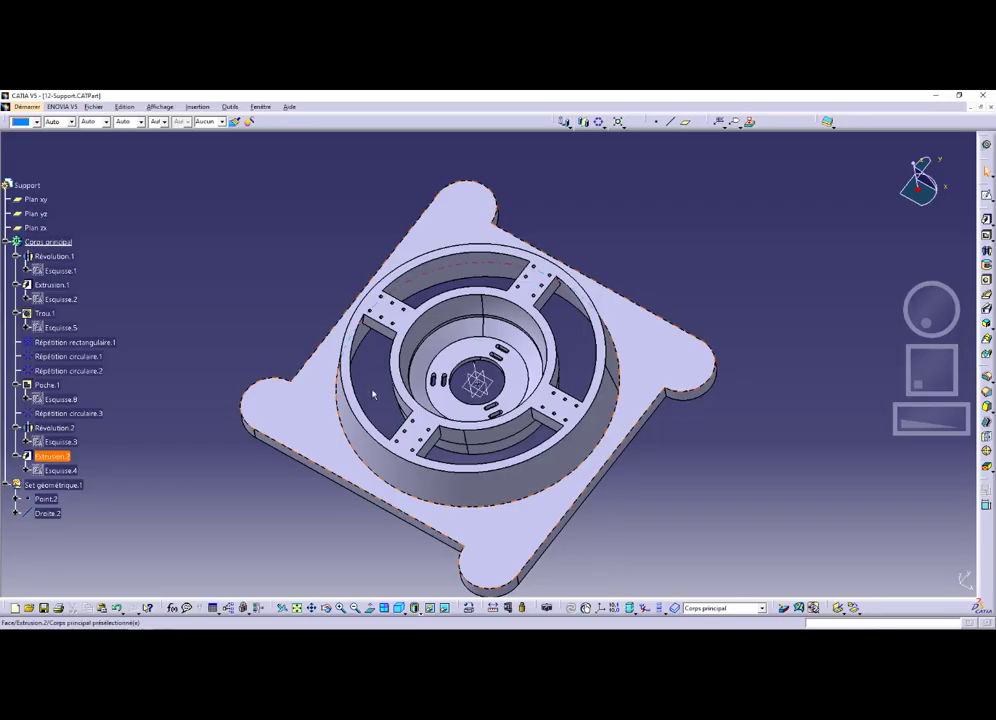
middle_drag(484, 541, 498, 485)
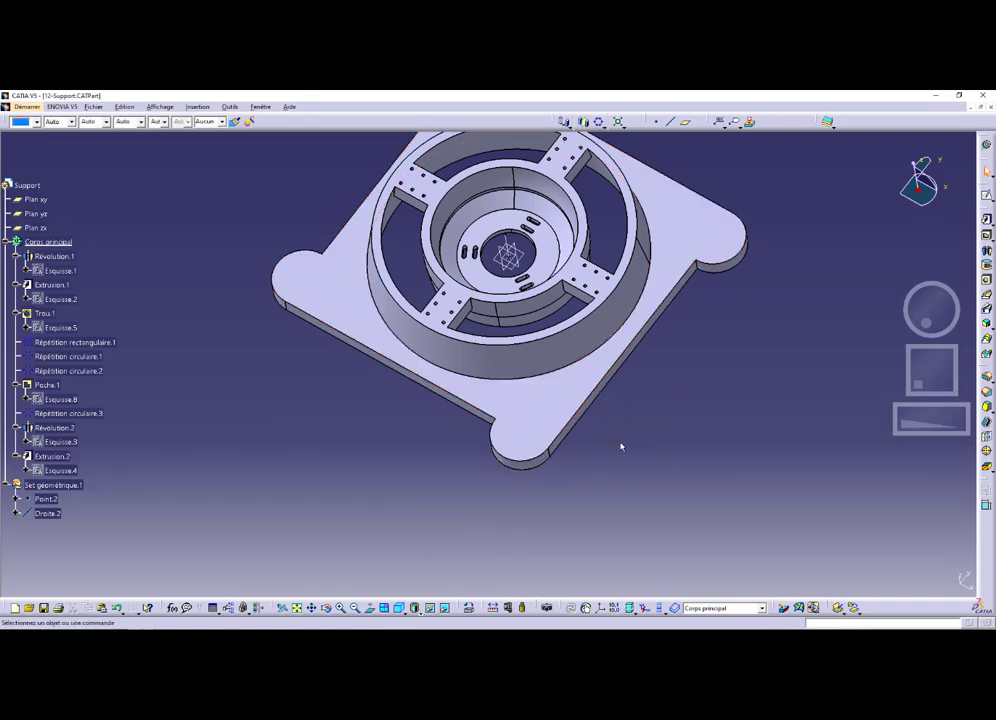
click(522, 463)
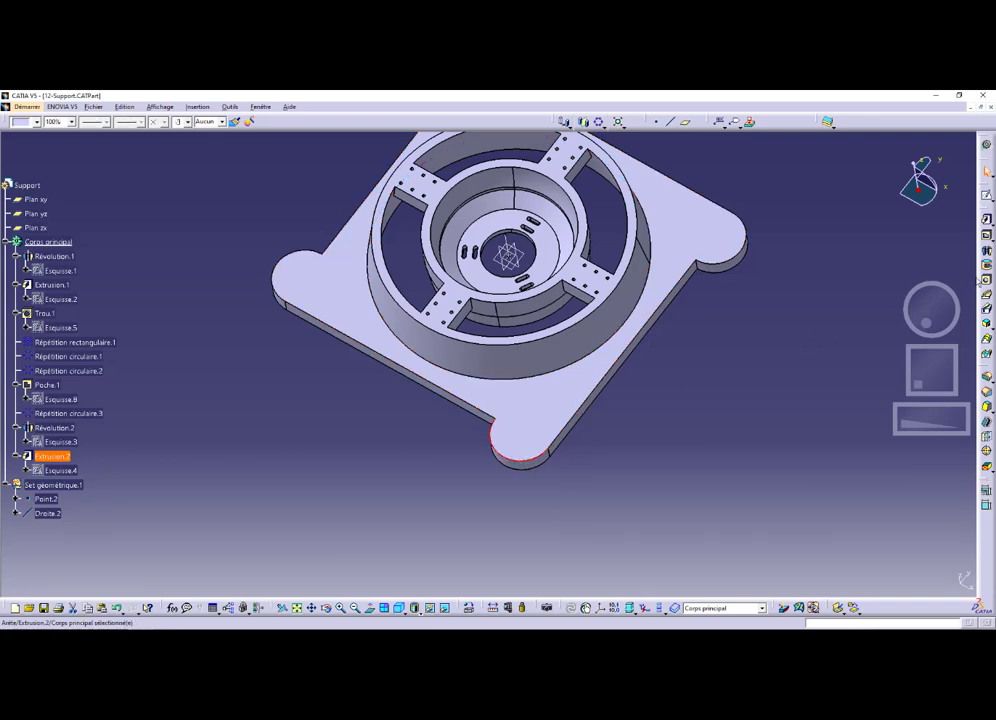
click(986, 266)
click(527, 418)
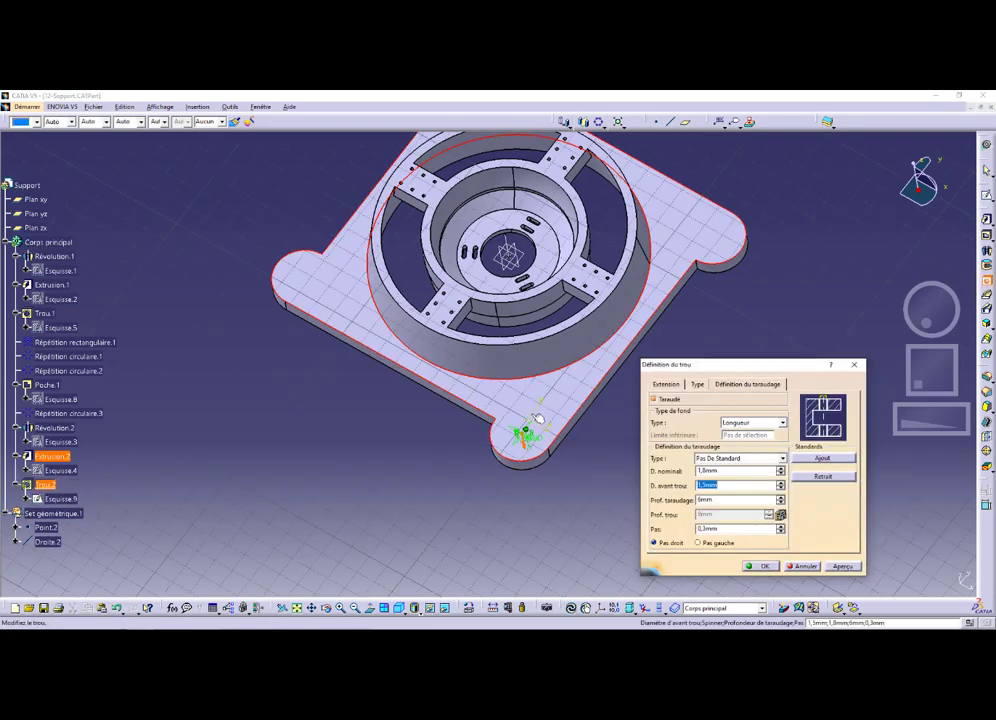
Make the hole counterbored (Lamé) with a counterbore diameter of 8 mm and a depth of 3 mm
click(699, 387)
click(689, 400)
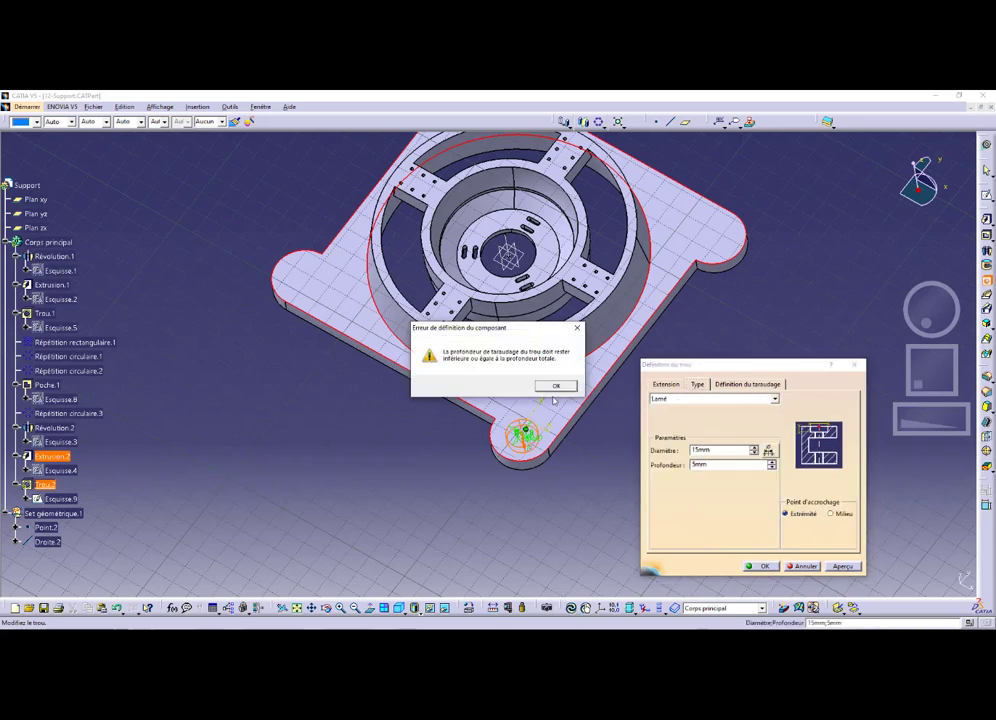
click(555, 387)
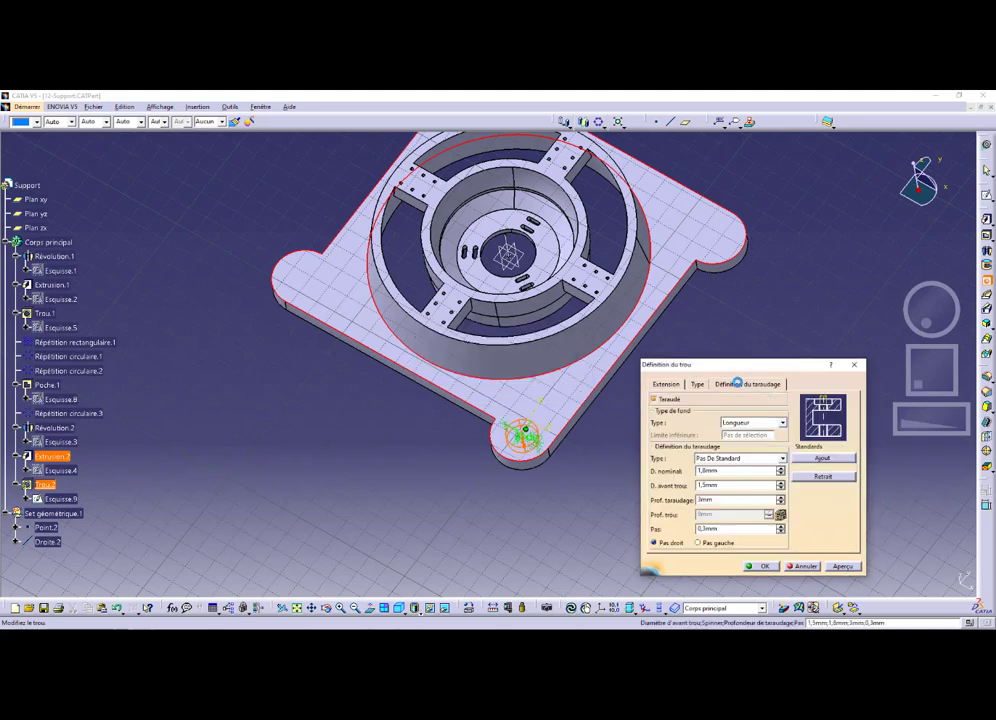
click(697, 384)
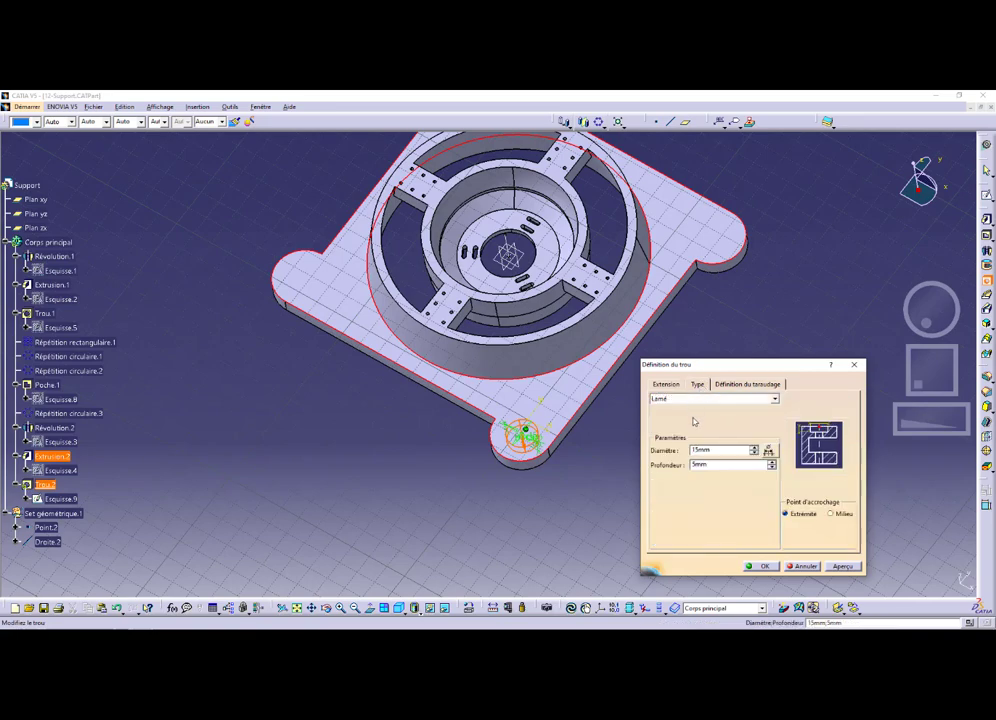
text(8)
key(Tab)
text(3)
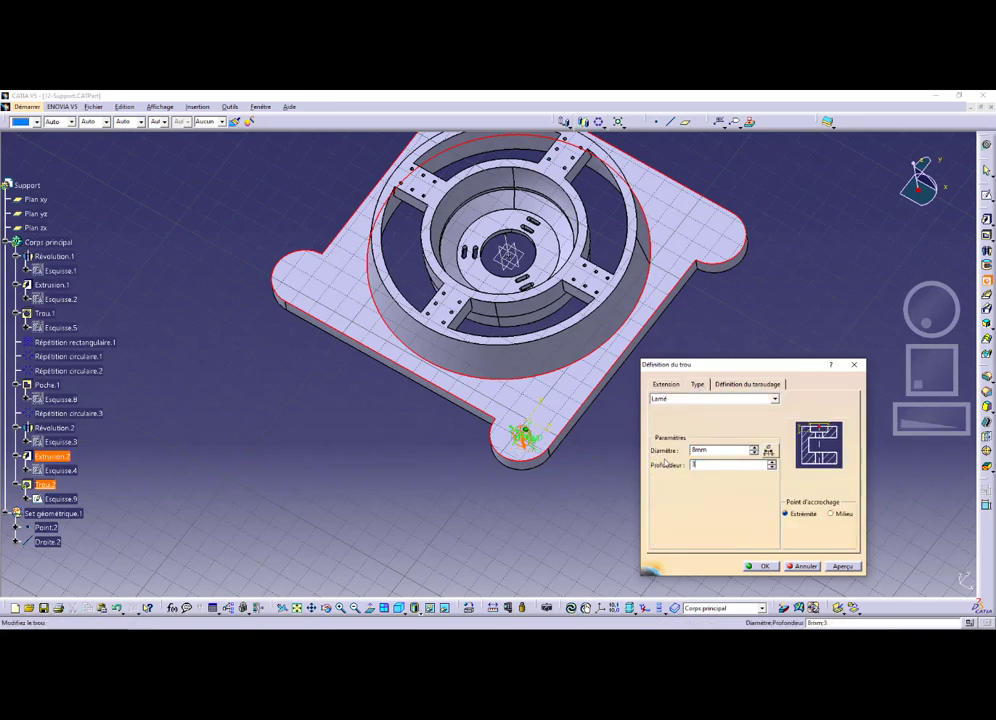
Set the counterbored hole's diameter to 5 mm with the extension Jusqu'au dernier
click(666, 386)
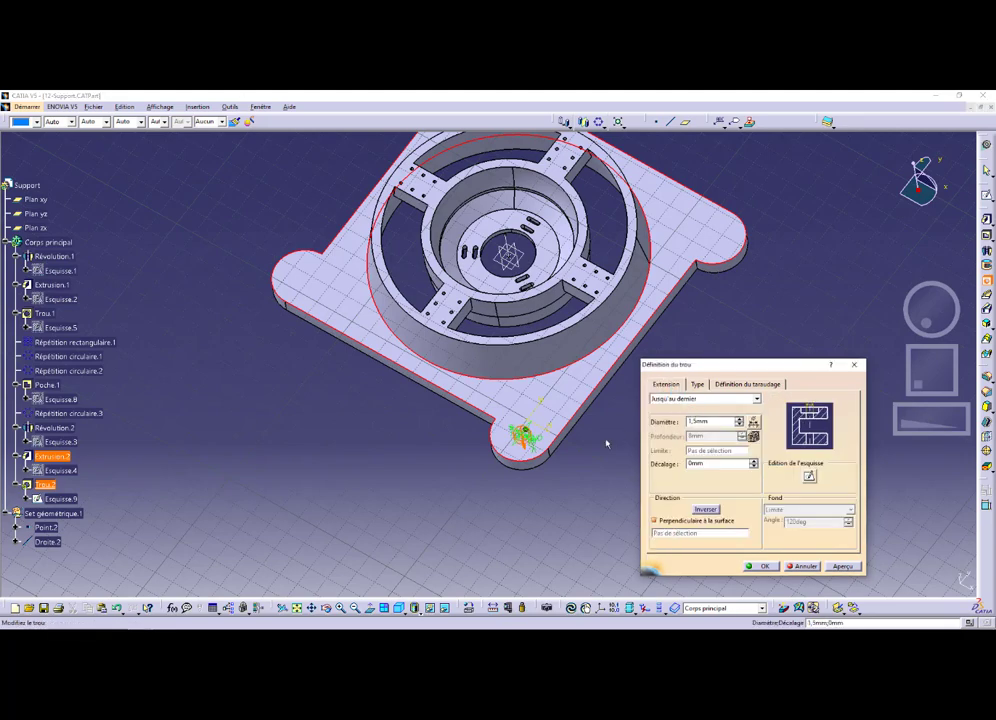
middle_drag(550, 456, 448, 267)
click(714, 422)
double_click(714, 422)
text(5)
click(716, 467)
Check the hole's specifications against the exercise PDF and create the counterbored hole in the corner lobe
key(alt+Tab)
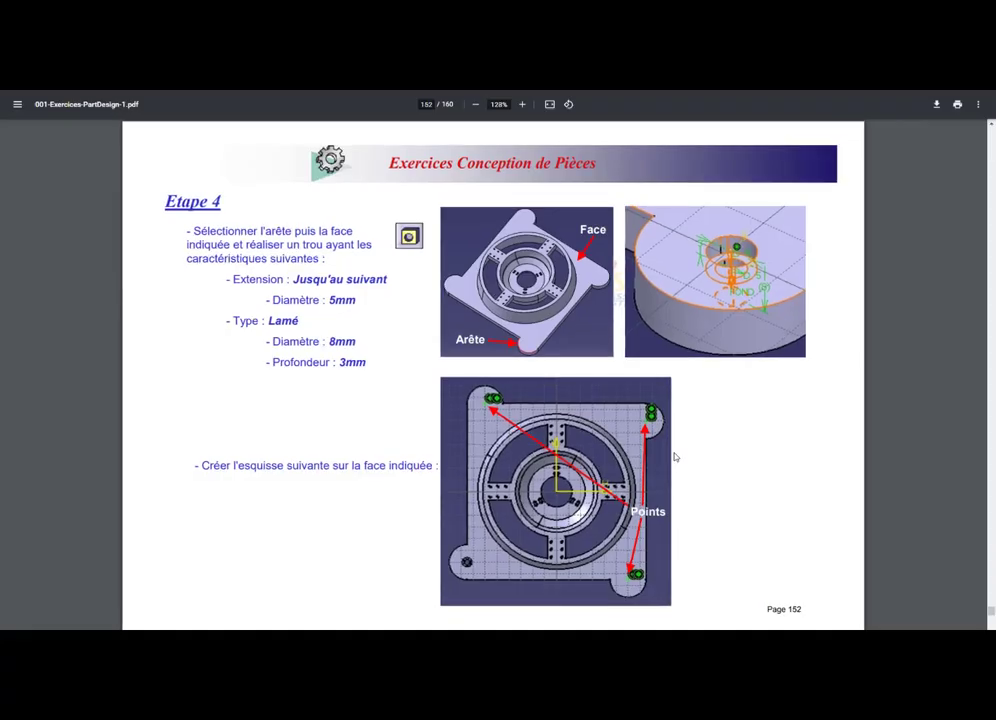
key(alt+Tab)
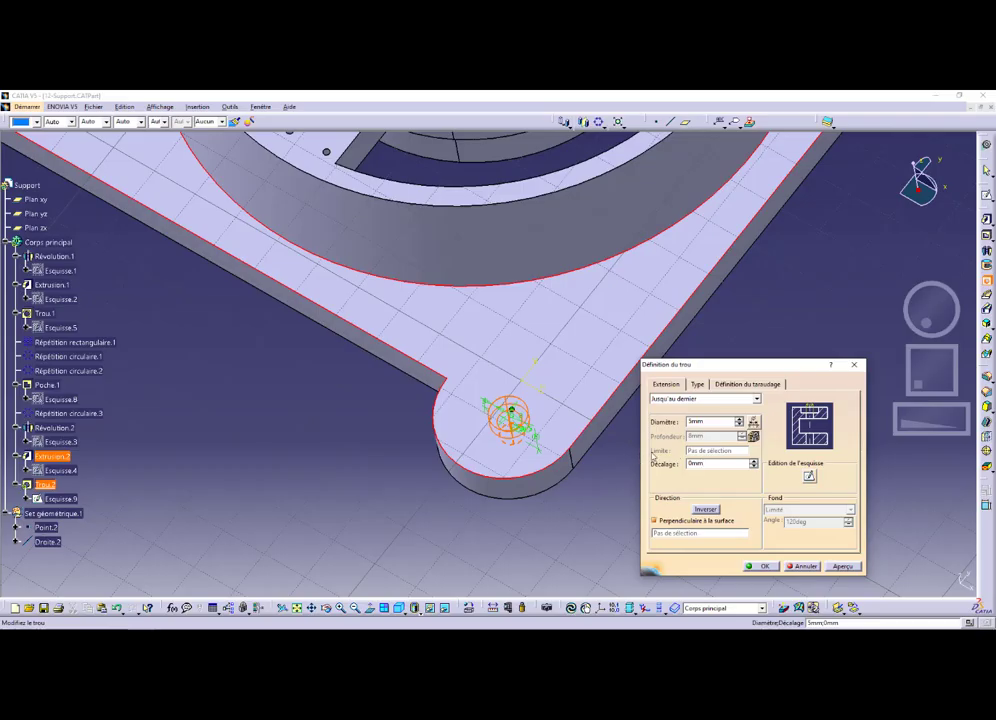
middle_drag(580, 436, 489, 407)
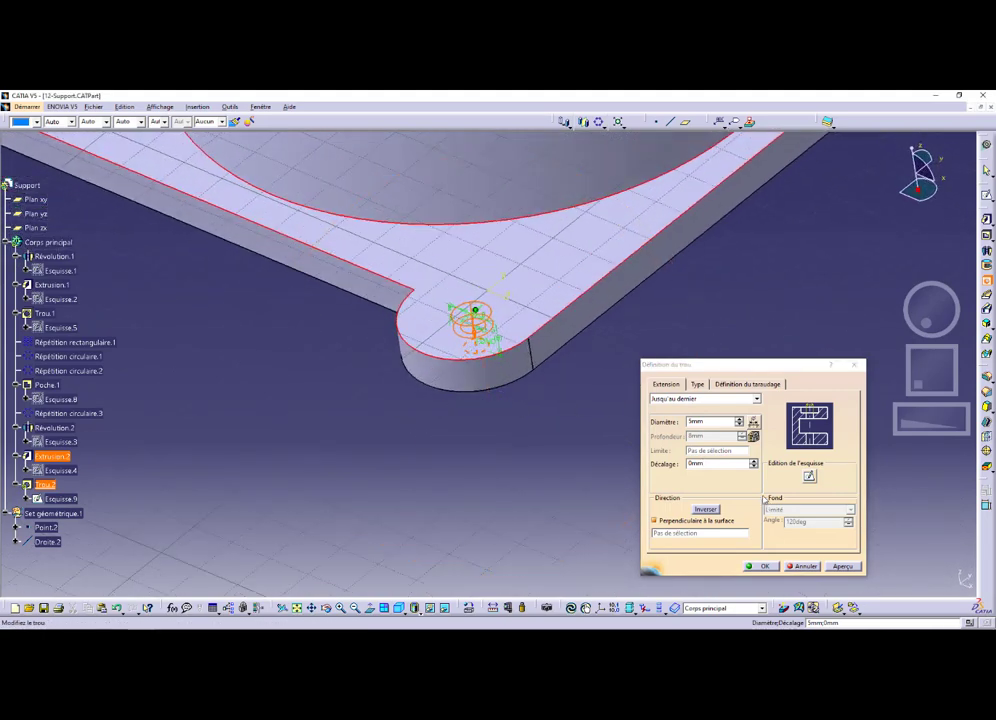
middle_drag(442, 364, 477, 440)
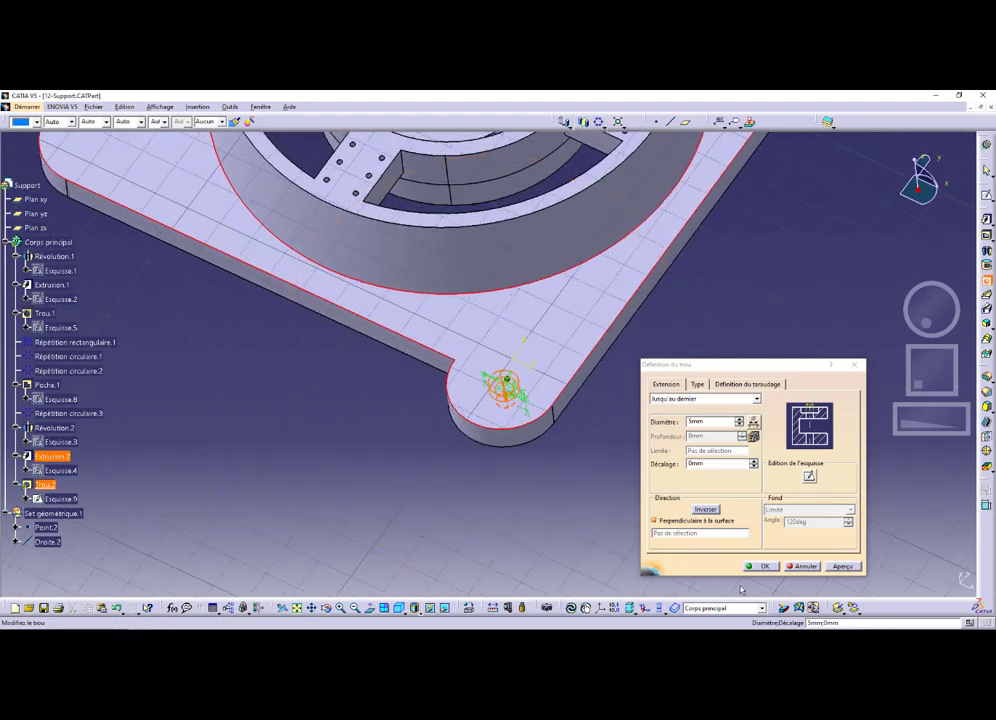
click(763, 566)
middle_drag(549, 474, 479, 516)
key(alt+Tab)
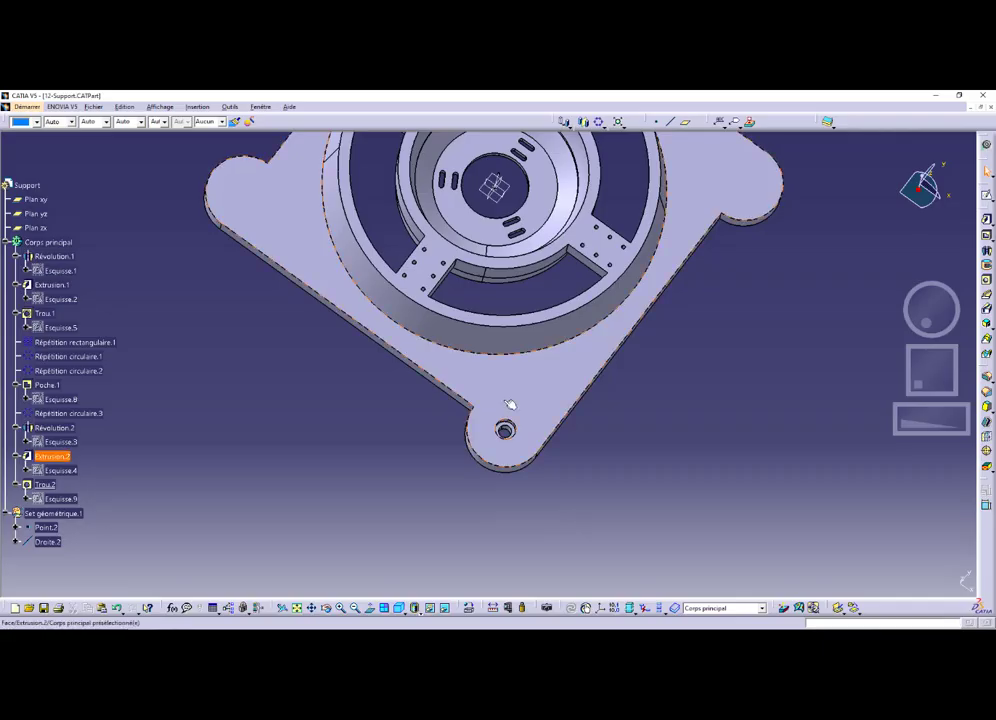
Sketch on the base plate's upper face and place one point in each of the three corner lobes without a hole
middle_drag(511, 407, 705, 258)
click(715, 241)
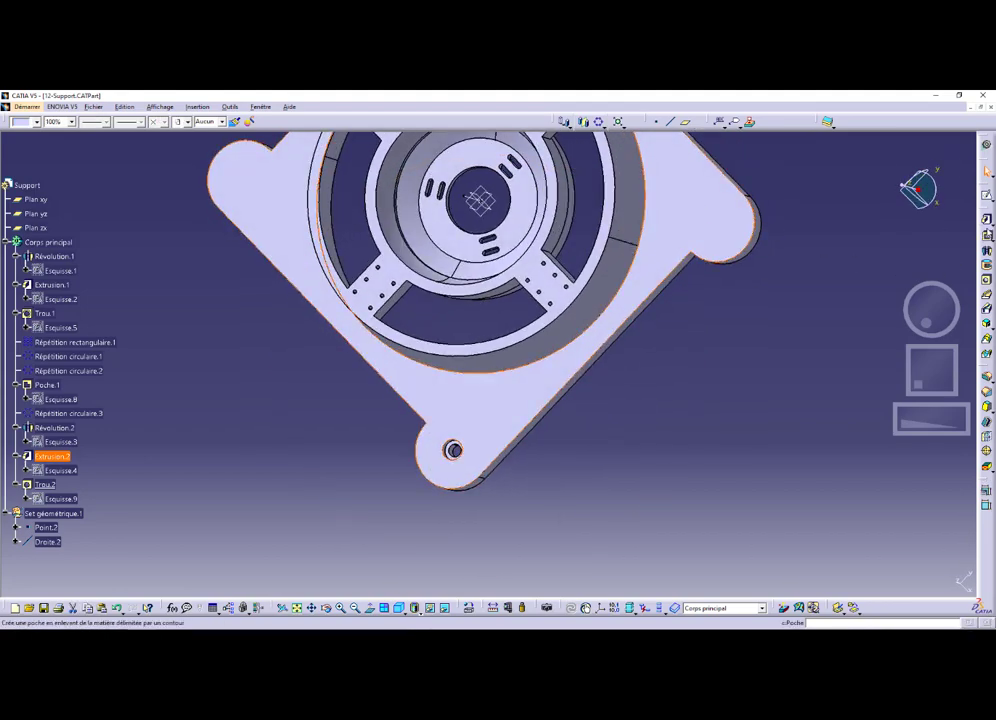
click(987, 195)
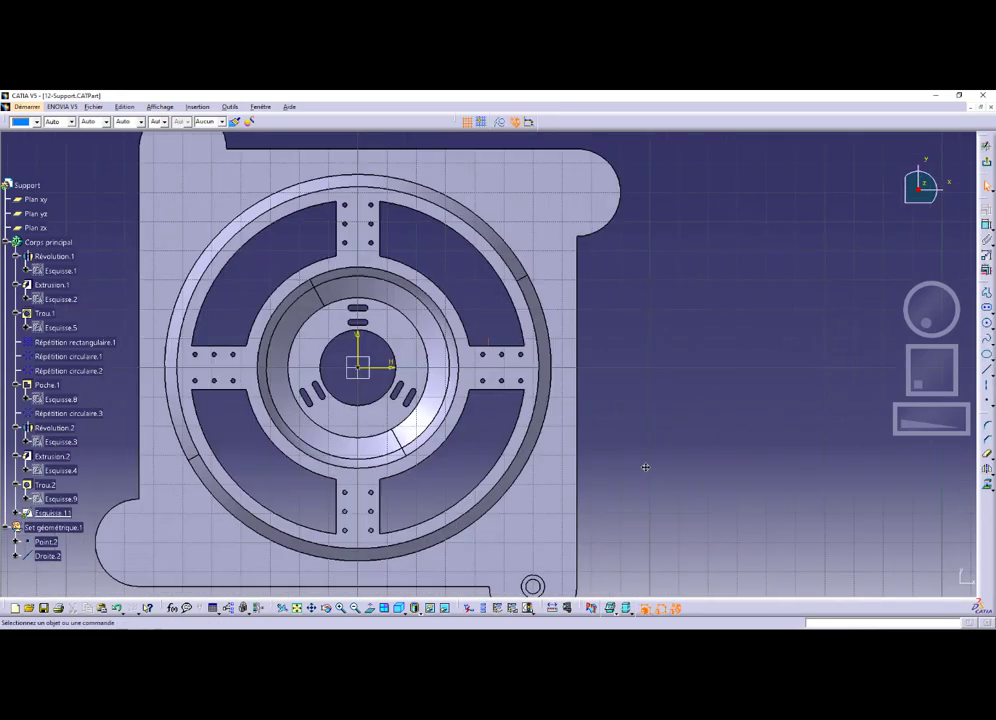
mouse_move(787, 371)
ctrl+middle_down()
mouse_move(780, 405)
mouse_move(802, 377)
ctrl+middle_up()
click(987, 401)
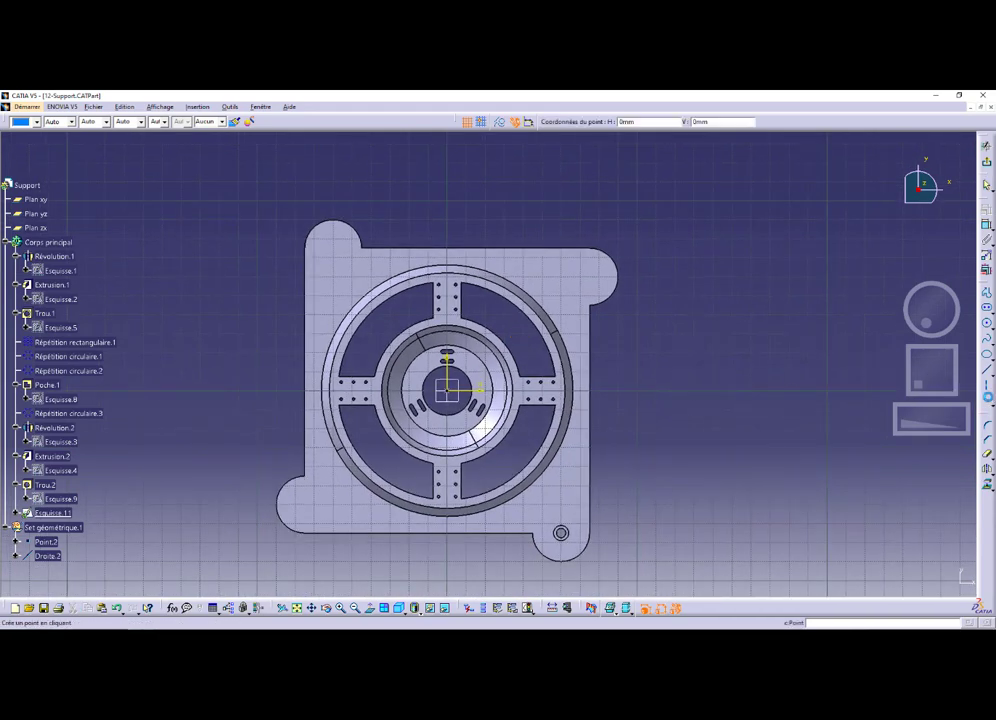
click(589, 278)
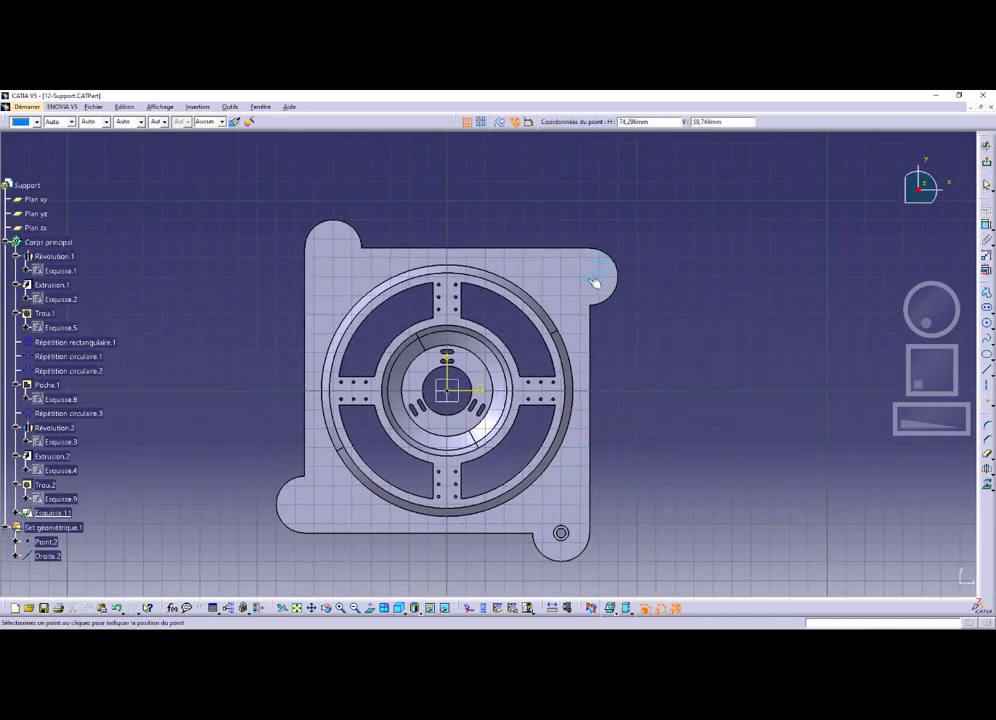
click(328, 246)
click(297, 507)
key(Escape)
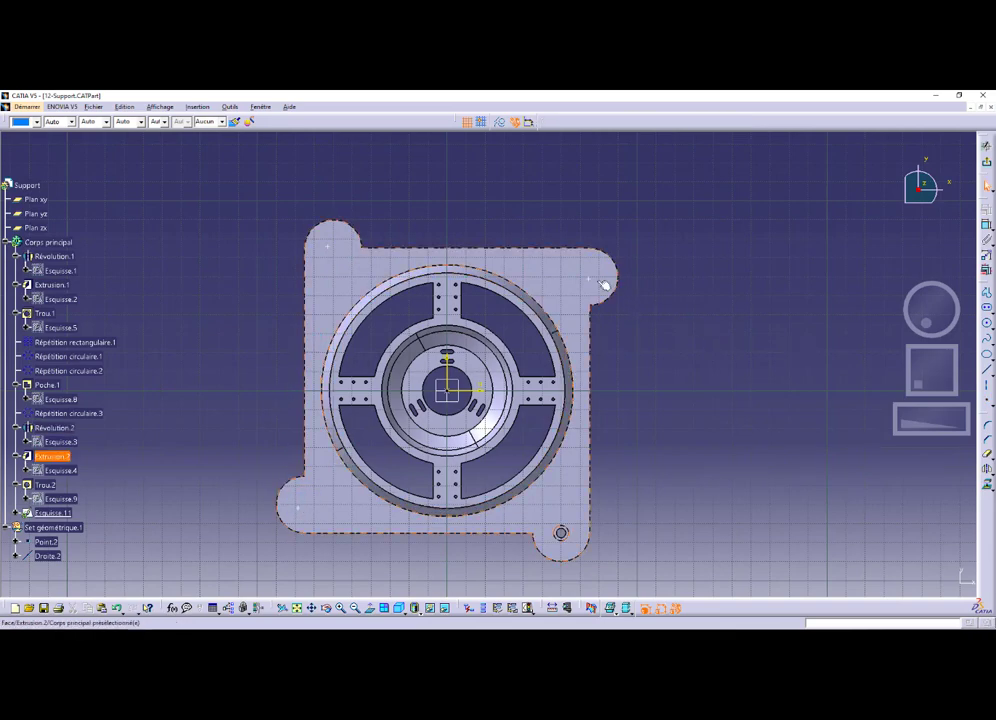
Constrain the upper-right and upper-left lobes' points to be concentric with their lobes' rounded edges (Concentricité)
ctrl+click(618, 284)
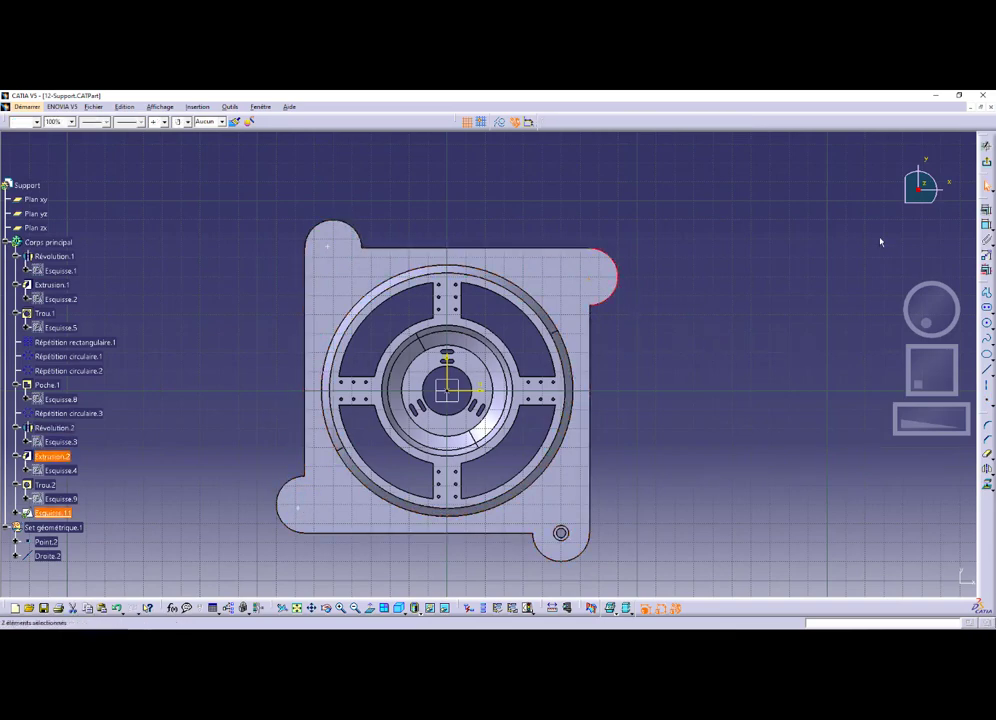
click(986, 210)
click(912, 493)
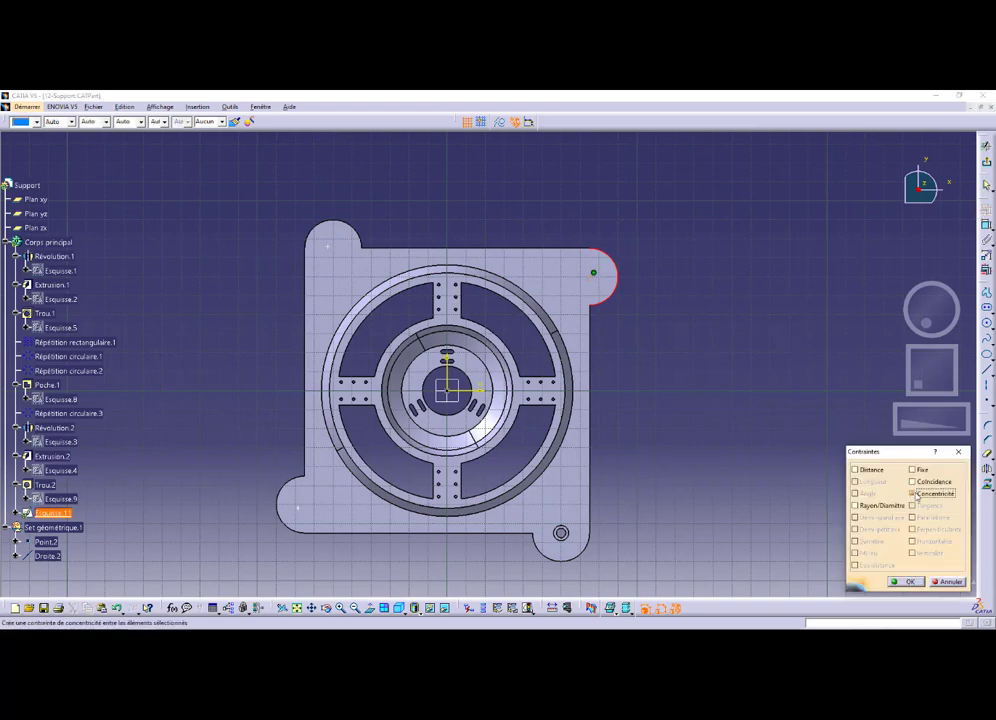
click(907, 582)
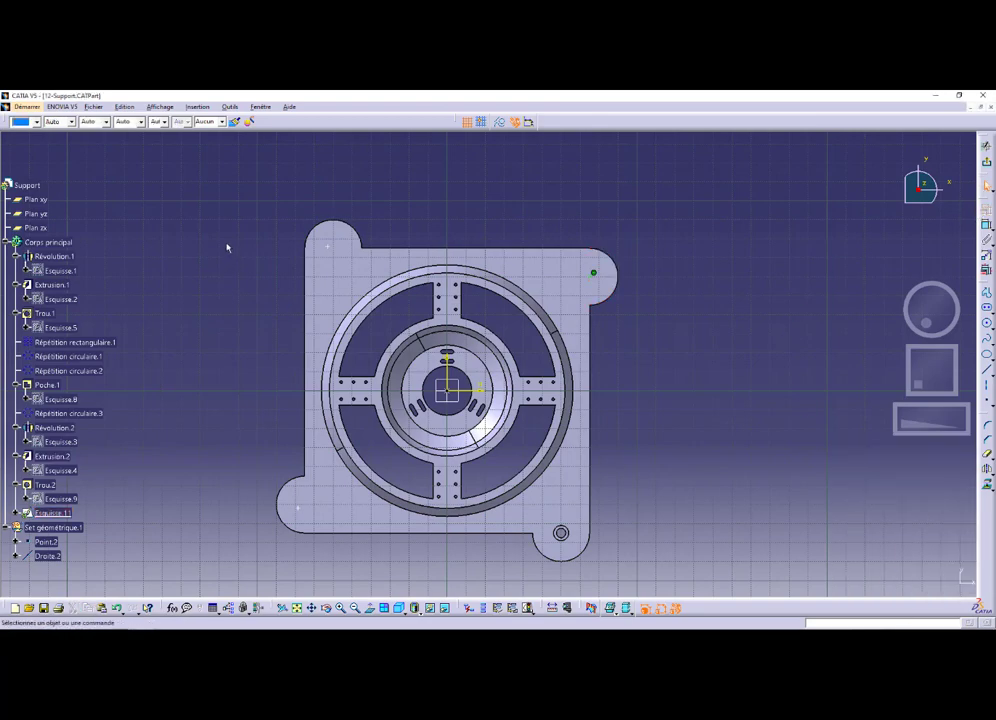
click(316, 233)
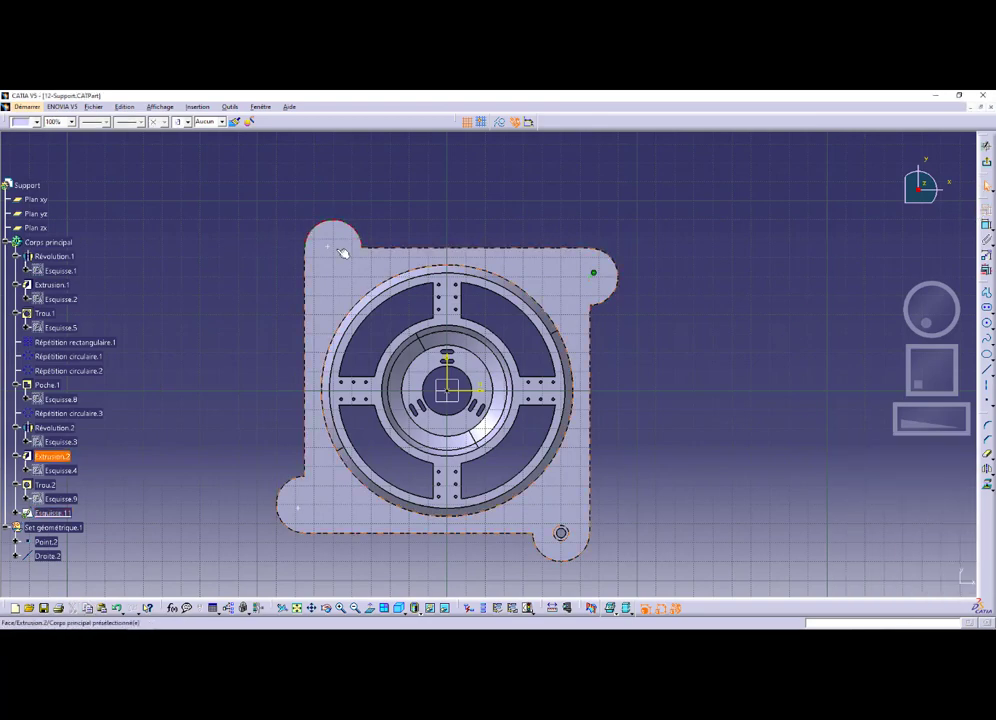
click(986, 212)
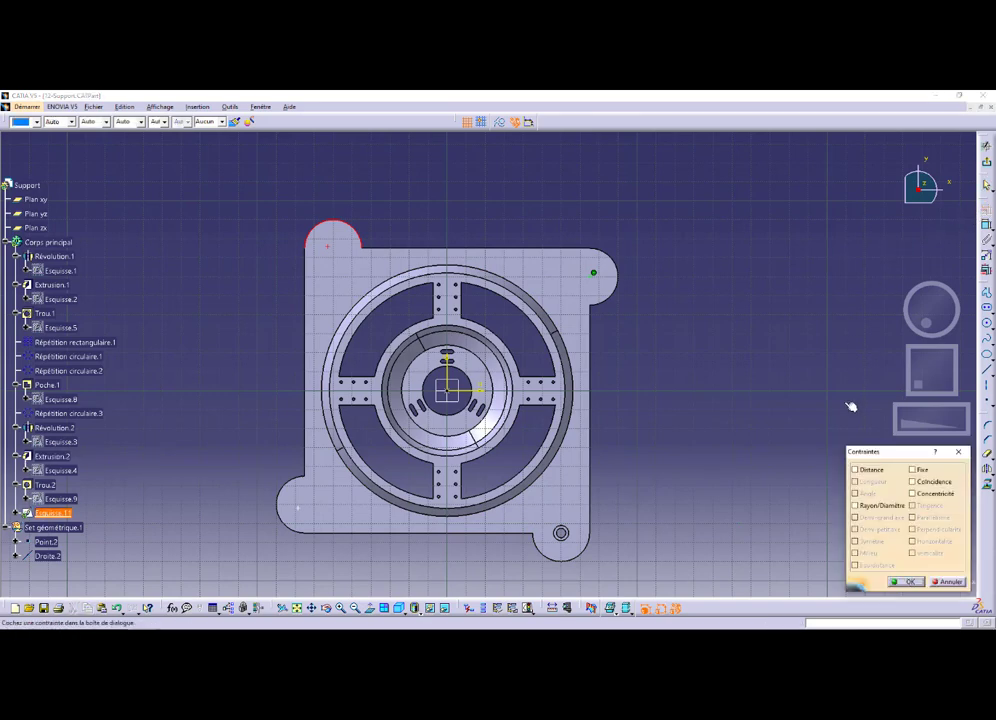
click(918, 494)
click(919, 581)
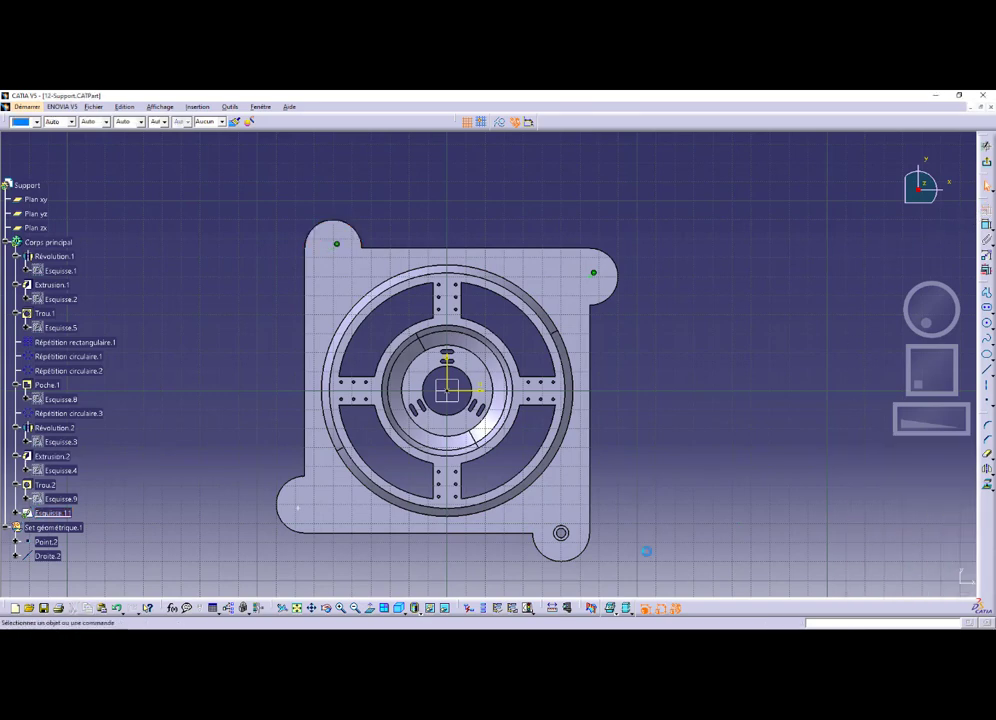
Constrain the lower-left lobe's point to be concentric with its rounded edge and exit the sketch
click(280, 503)
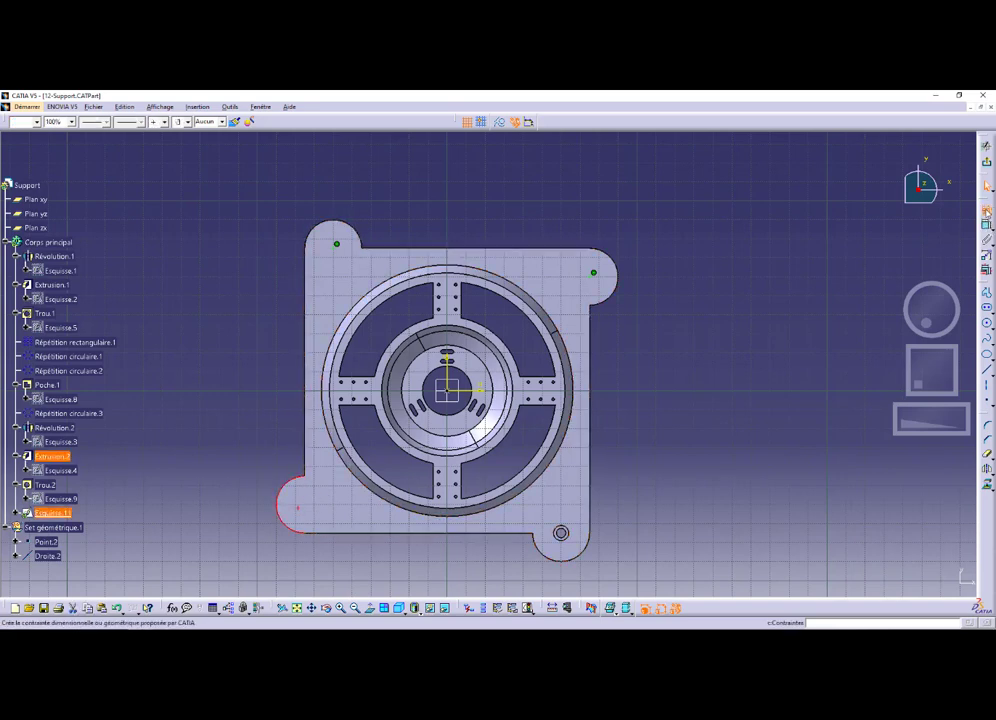
click(987, 212)
click(912, 494)
click(906, 581)
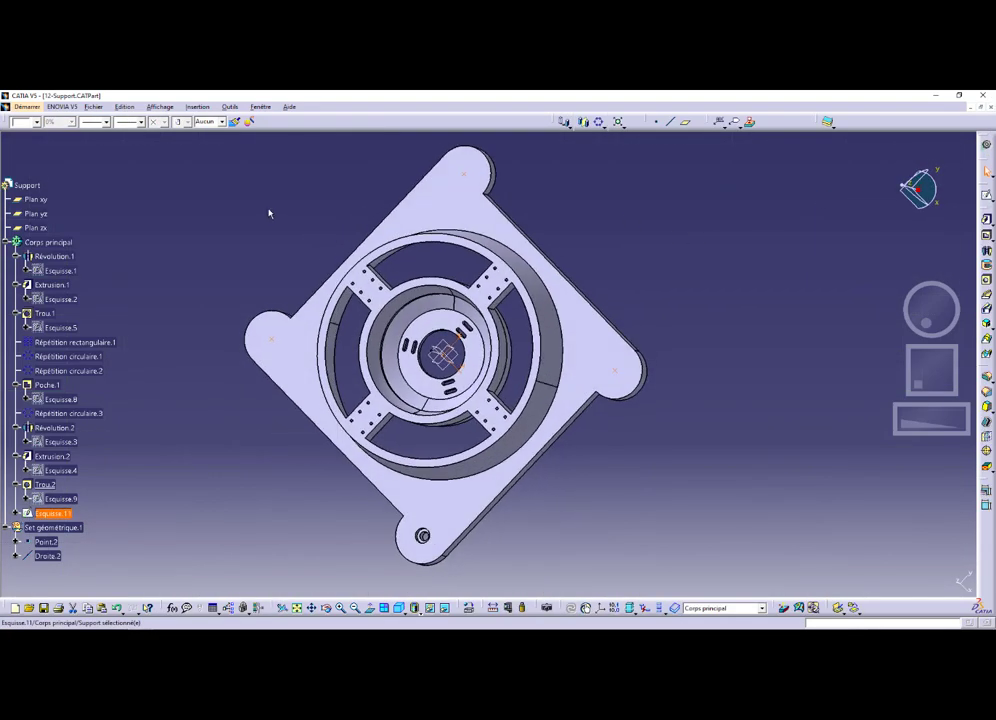
click(270, 213)
Check the exercise PDF and start a Répétition personnalisée that uses the three-point sketch Esquisse.11 for its positions
mouse_move(307, 276)
middle_down()
mouse_move(336, 239)
mouse_move(278, 240)
middle_up()
key(alt+Tab)
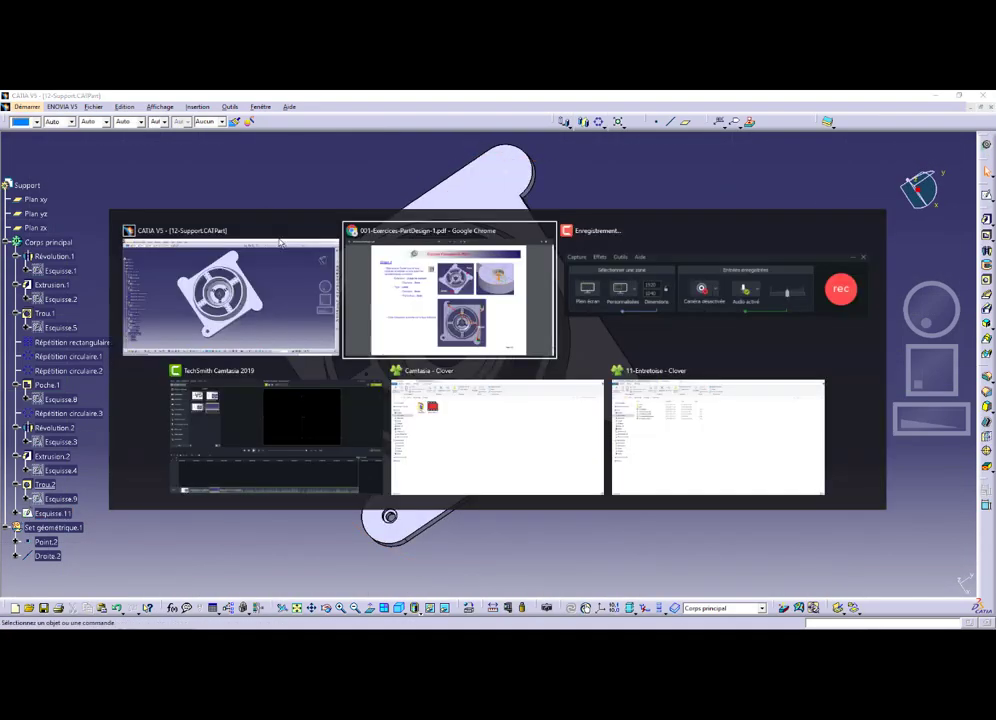
key(Right)
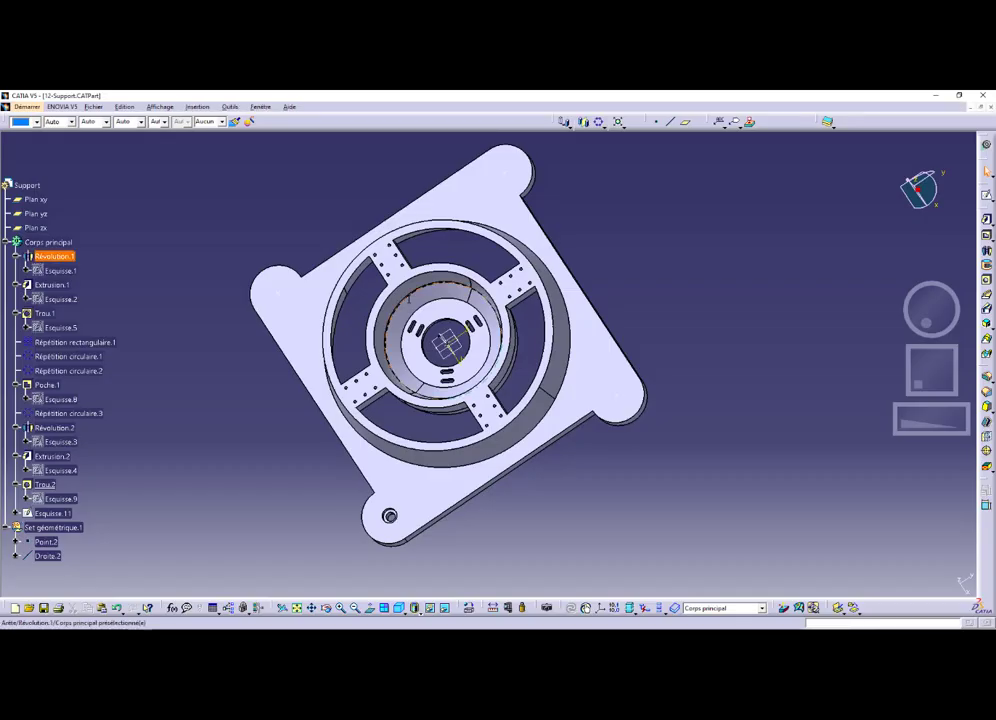
click(625, 128)
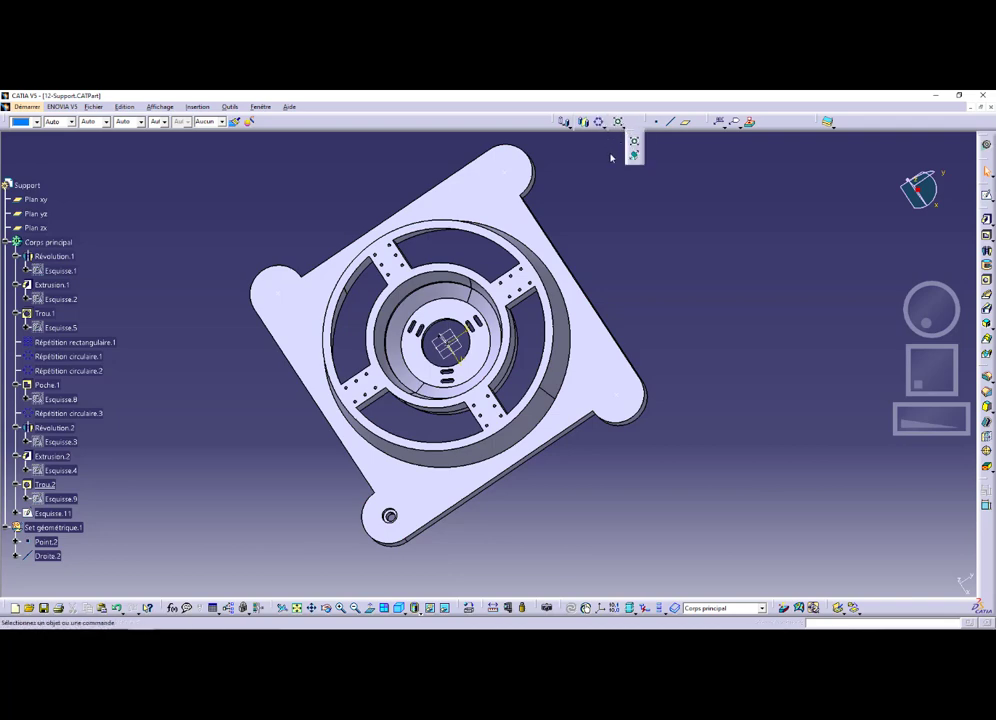
click(605, 127)
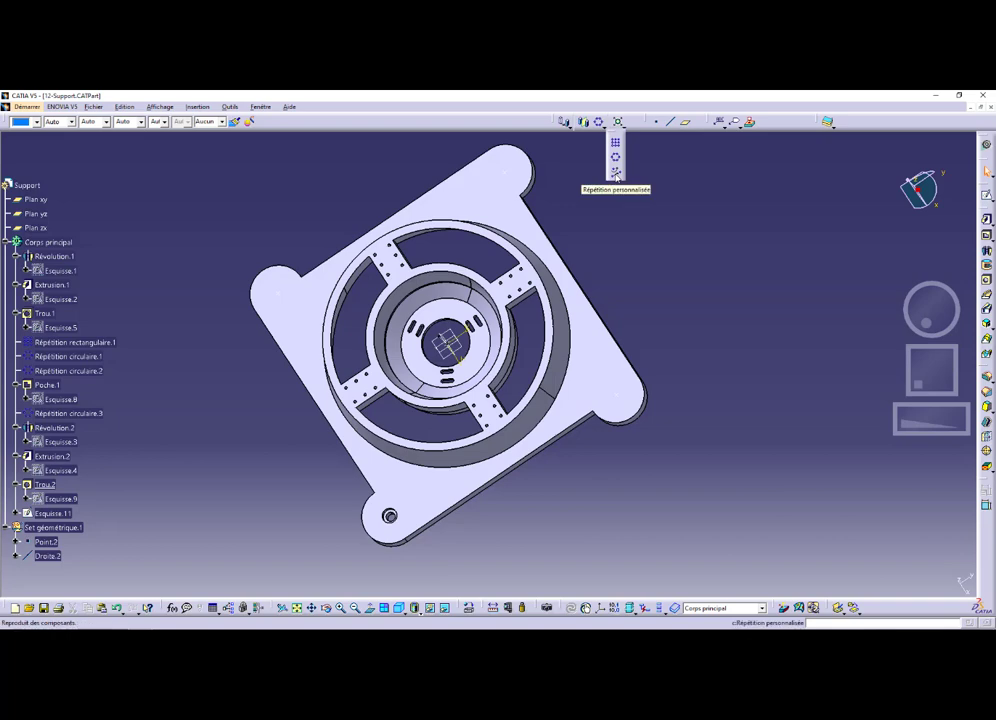
click(616, 173)
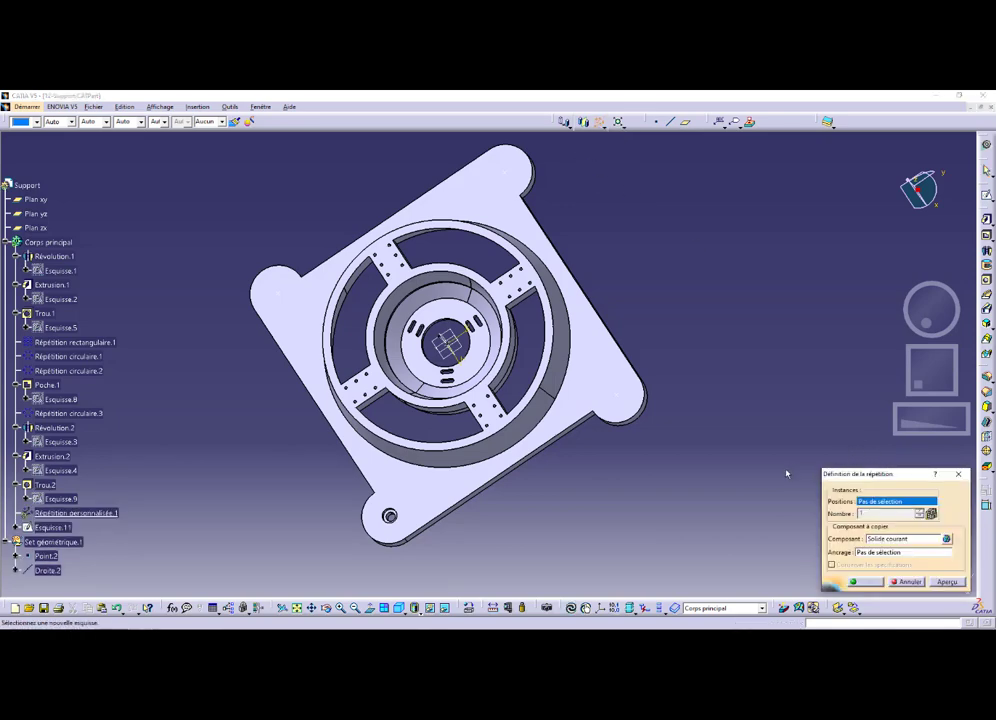
middle_drag(311, 538, 285, 433)
middle_drag(427, 523, 434, 421)
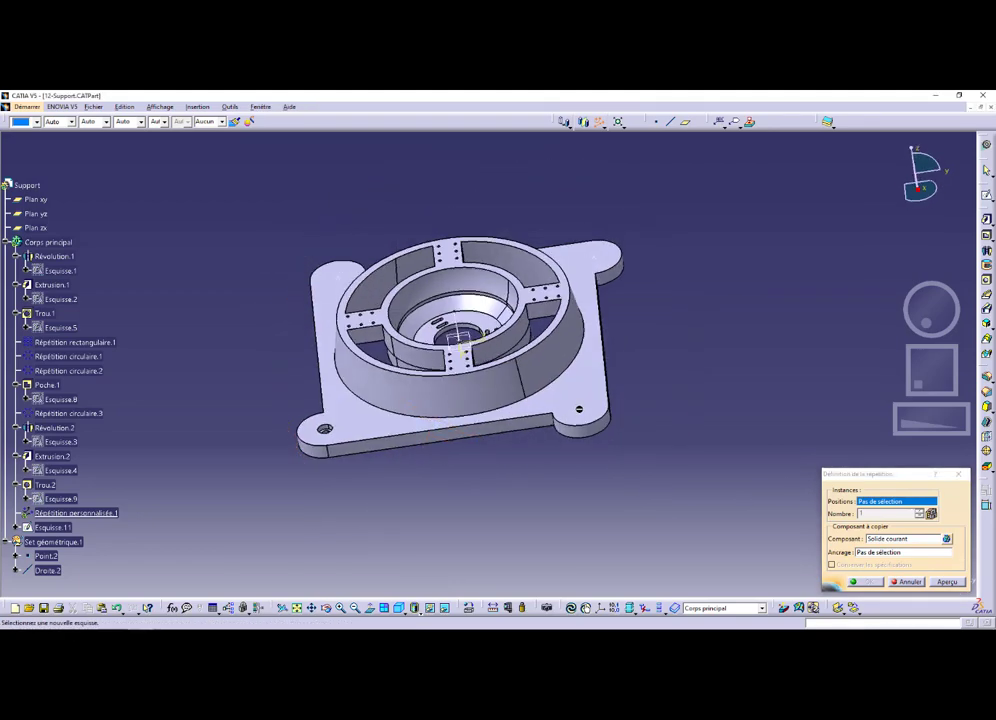
click(588, 412)
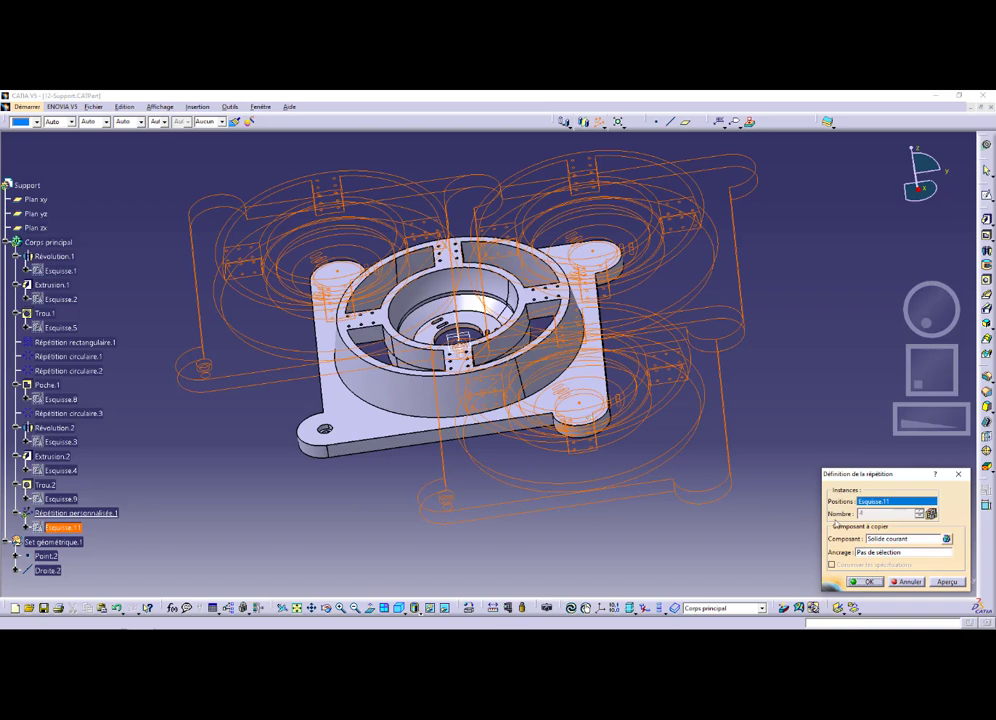
Set the counterbored hole Trou.2 as the component to copy, preview the pattern and create it
click(873, 543)
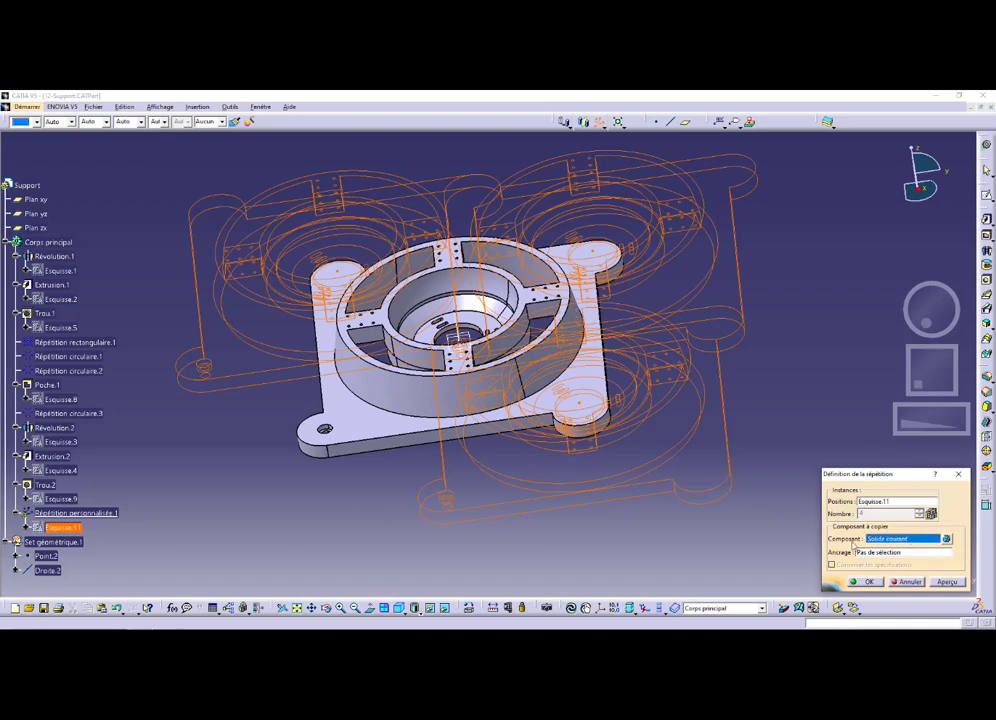
click(44, 484)
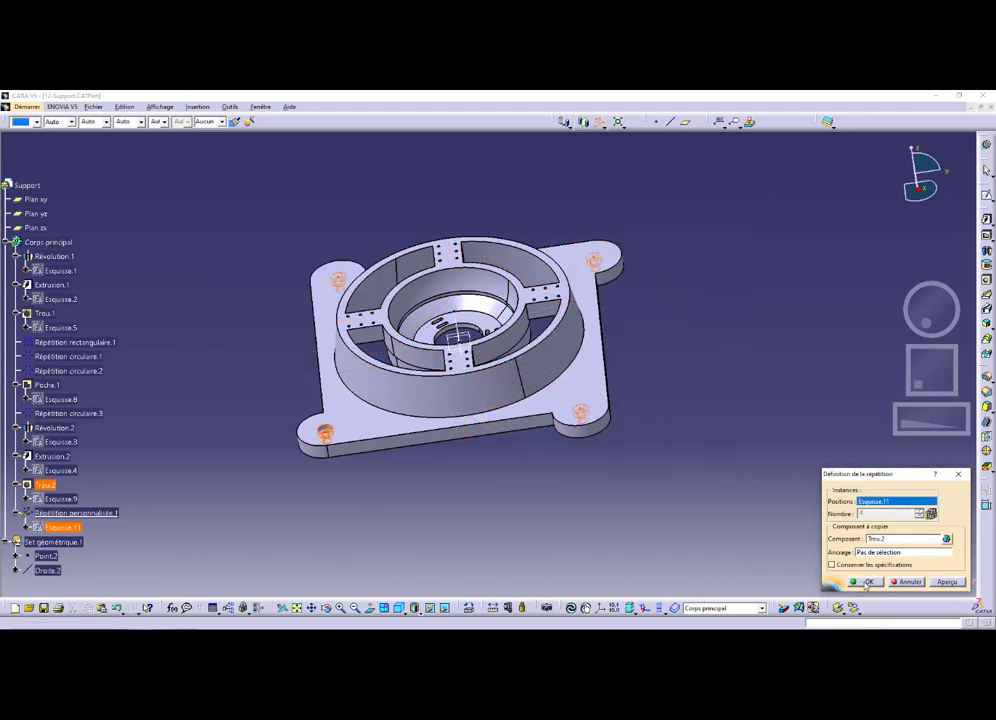
click(941, 584)
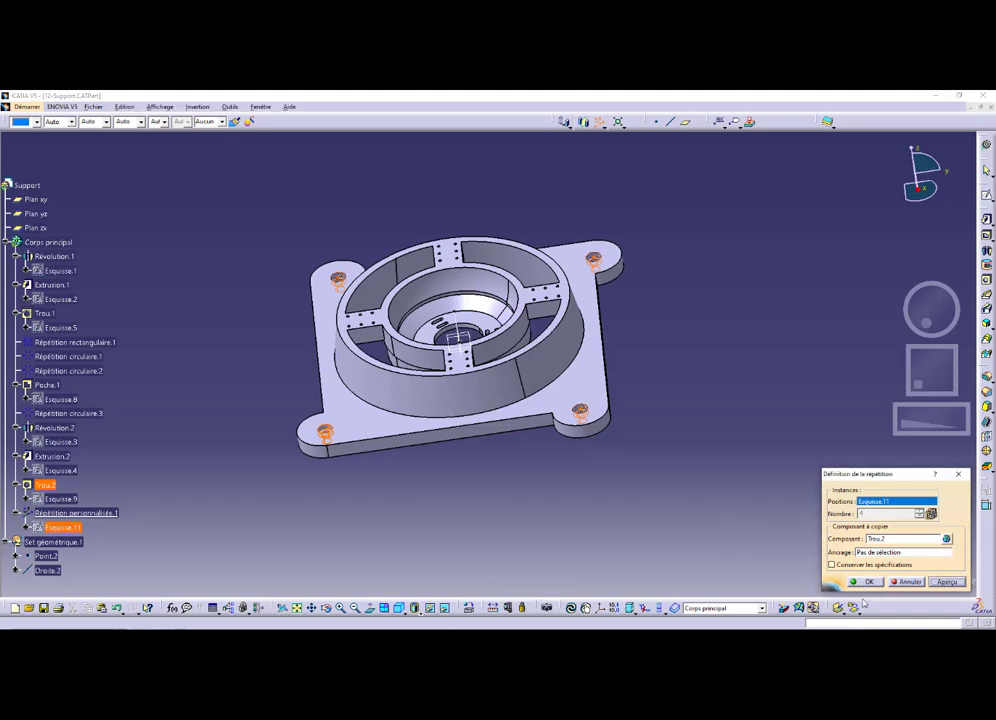
click(865, 582)
middle_drag(576, 493, 558, 526)
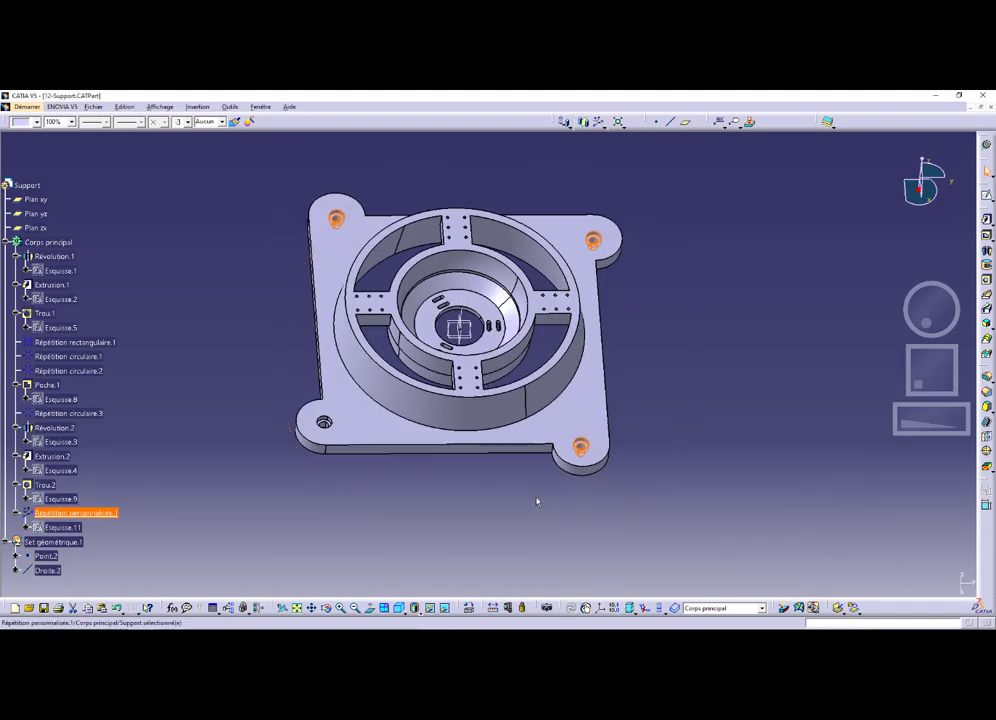
middle_drag(265, 340, 250, 386)
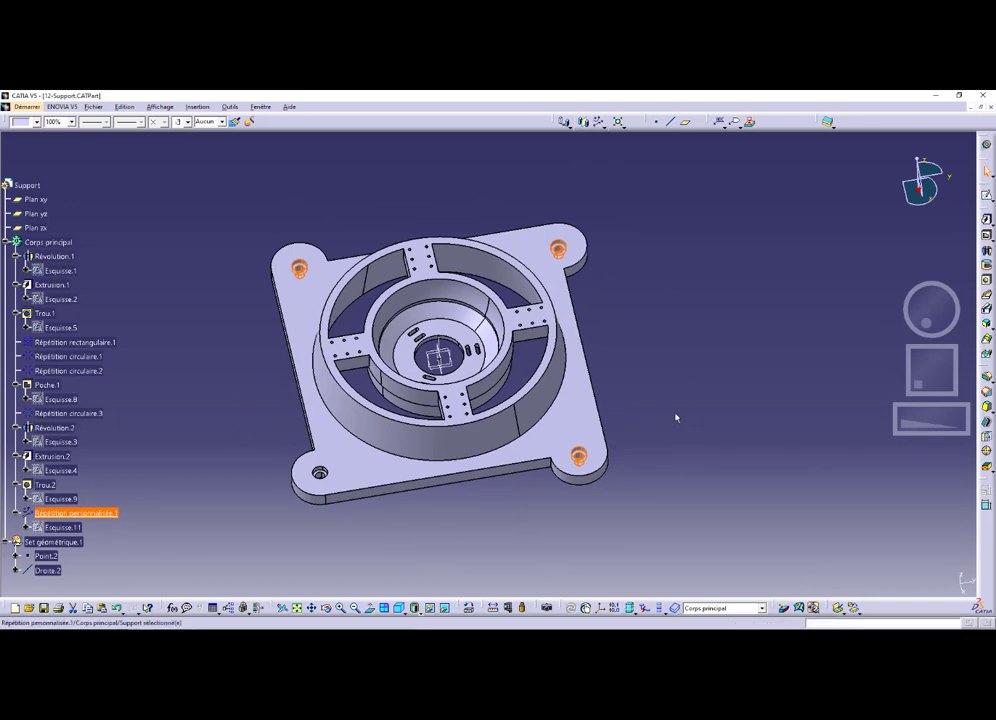
click(714, 397)
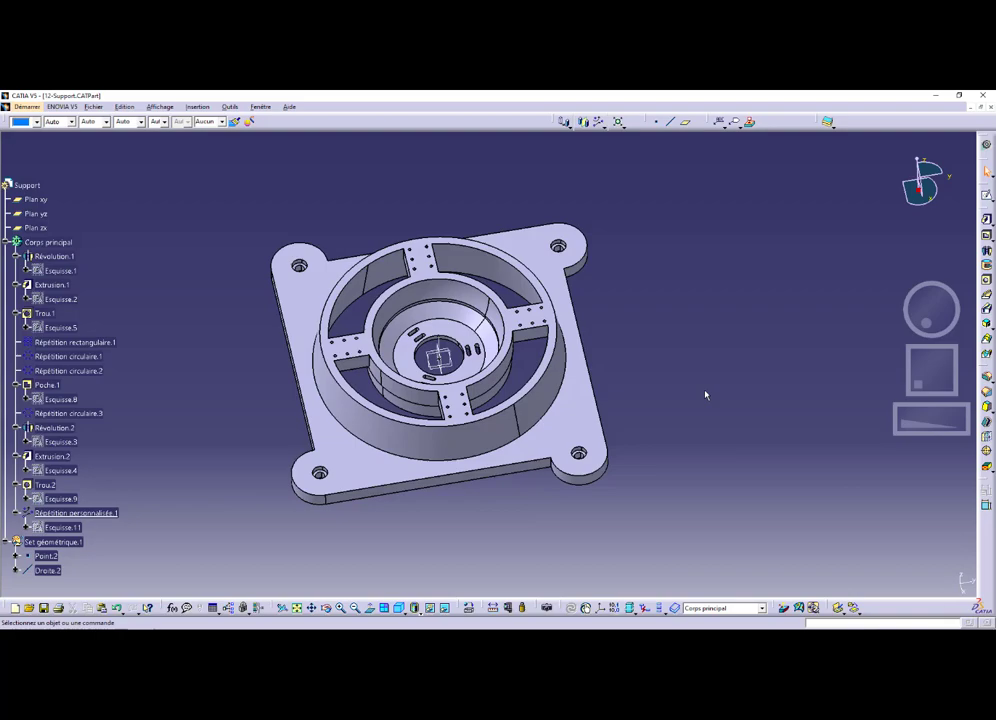
Consult the edge fillet specifications for stage 5 in the exercise PDF
key(alt+Tab)
key(Page_Down)
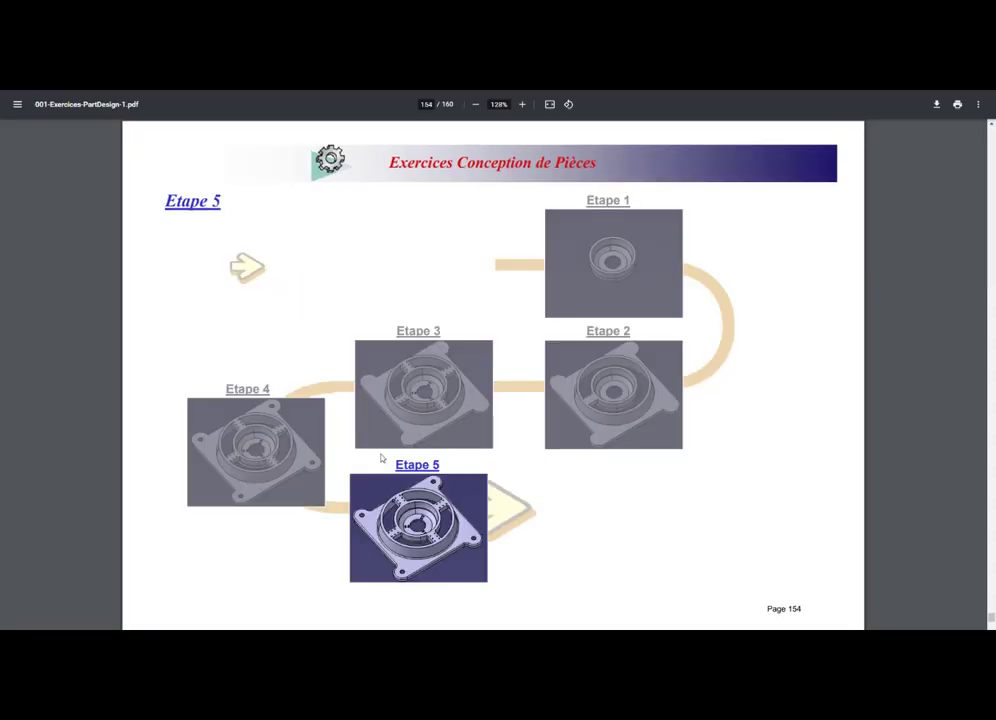
key(Page_Down)
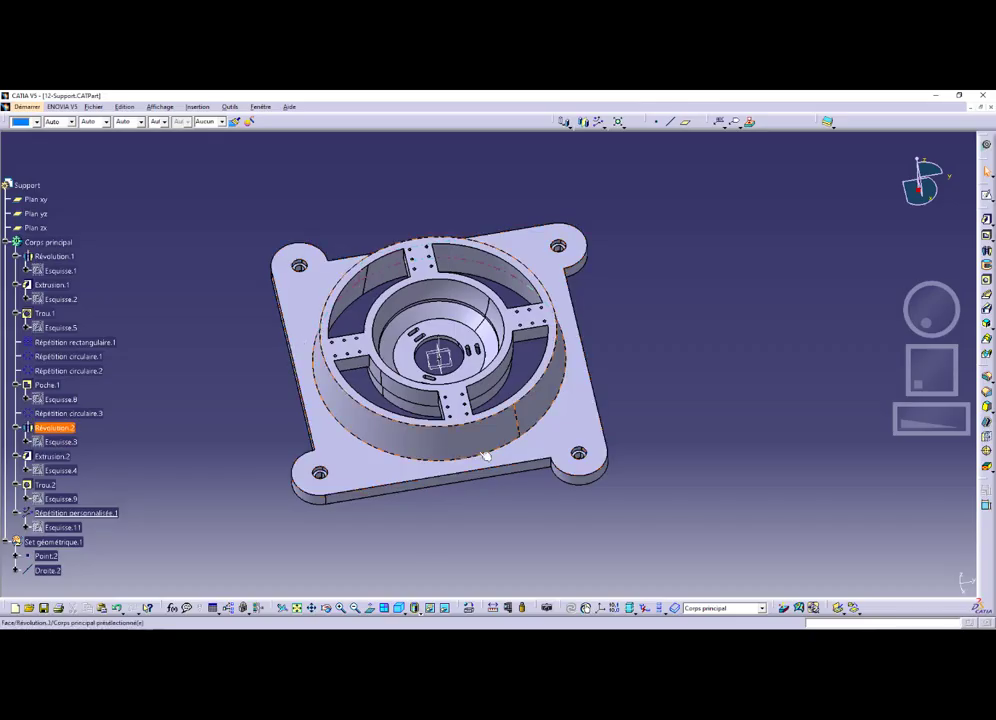
Fillet the four vertical inner corner edges where the lobes meet the base plate's sides with a 5 mm radius
middle_drag(473, 497, 494, 370)
click(617, 483)
middle_drag(382, 525, 453, 411)
ctrl+click(743, 354)
middle_drag(263, 412, 547, 362)
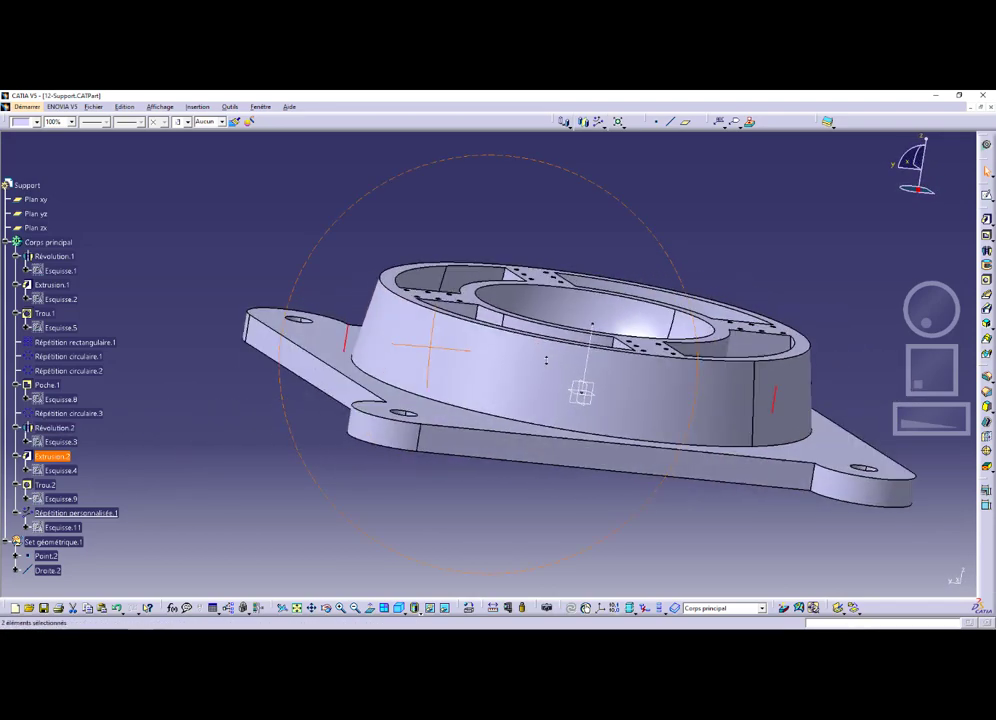
ctrl+click(815, 478)
middle_drag(284, 420, 501, 469)
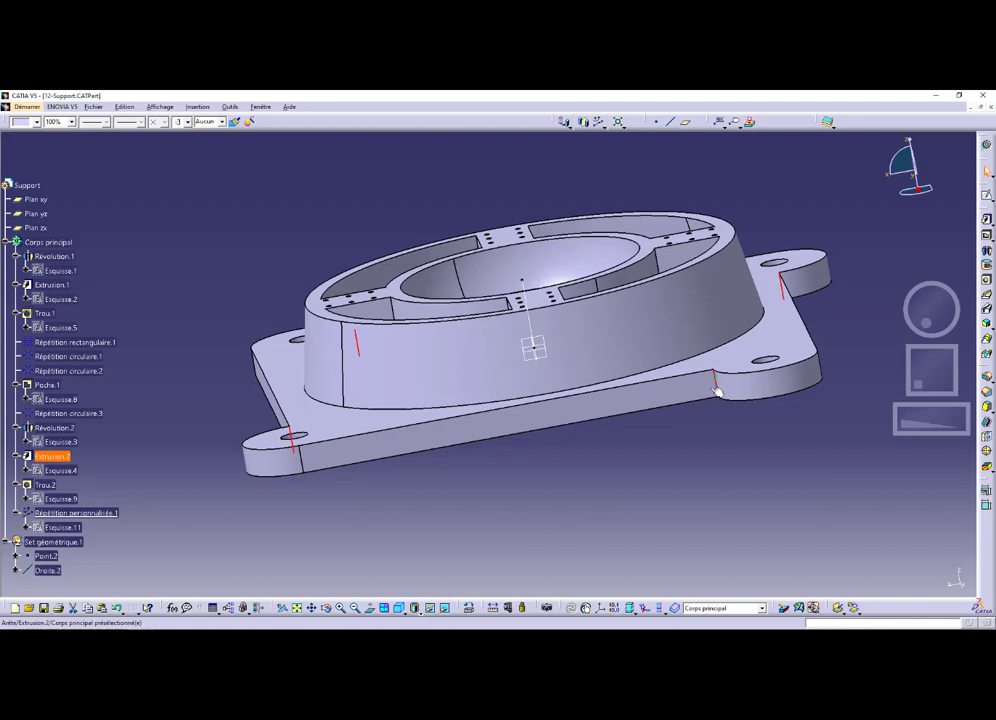
middle_drag(734, 256, 591, 452)
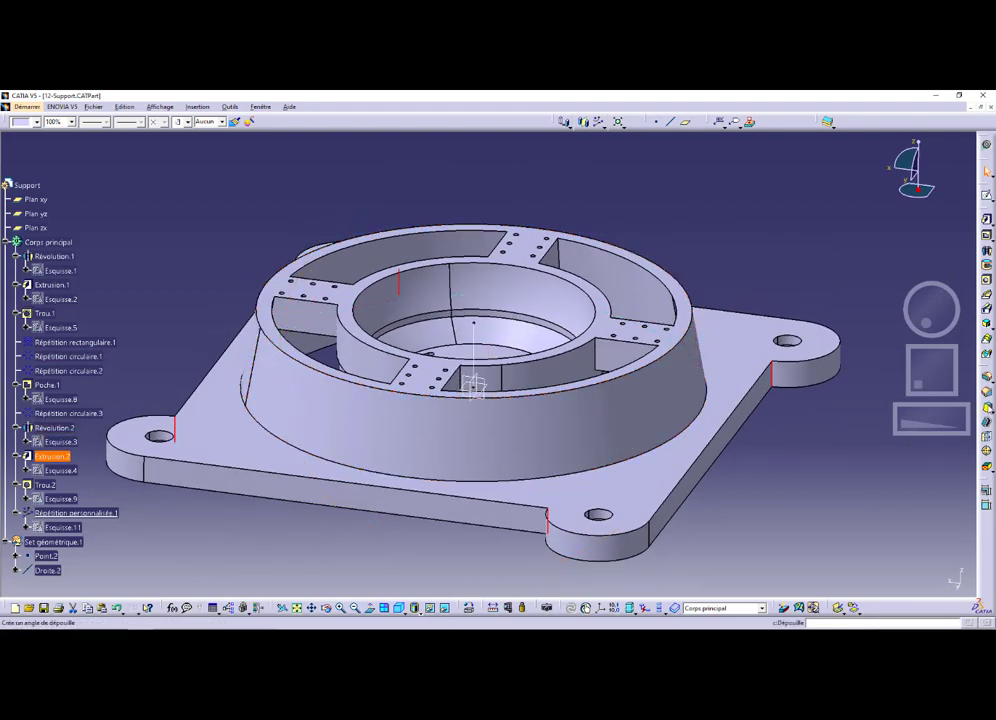
click(987, 376)
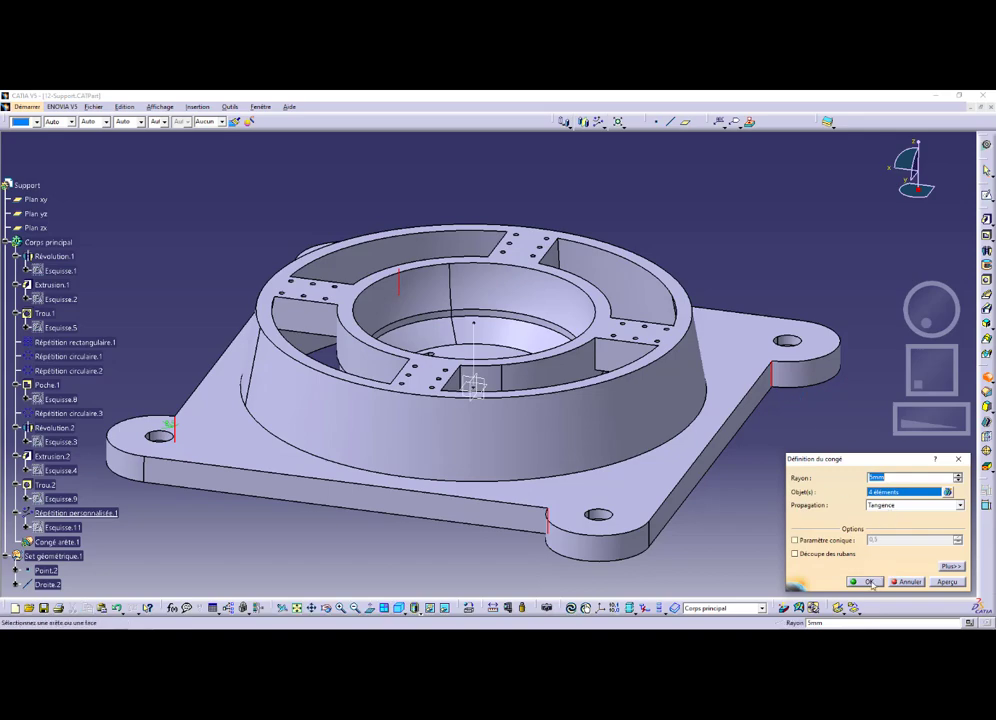
click(905, 577)
click(782, 504)
Examine the 2 mm edge fillet specification under Etape 5 in the exercise PDF and compare its highlighted edges with the model
key(alt+Tab)
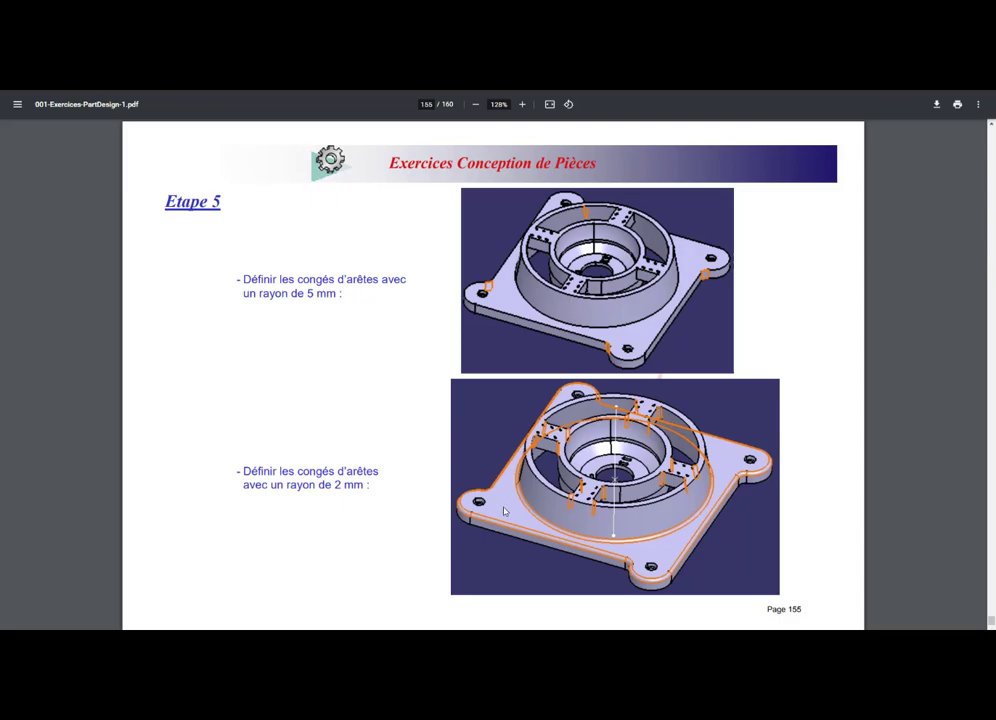
key(alt+Tab)
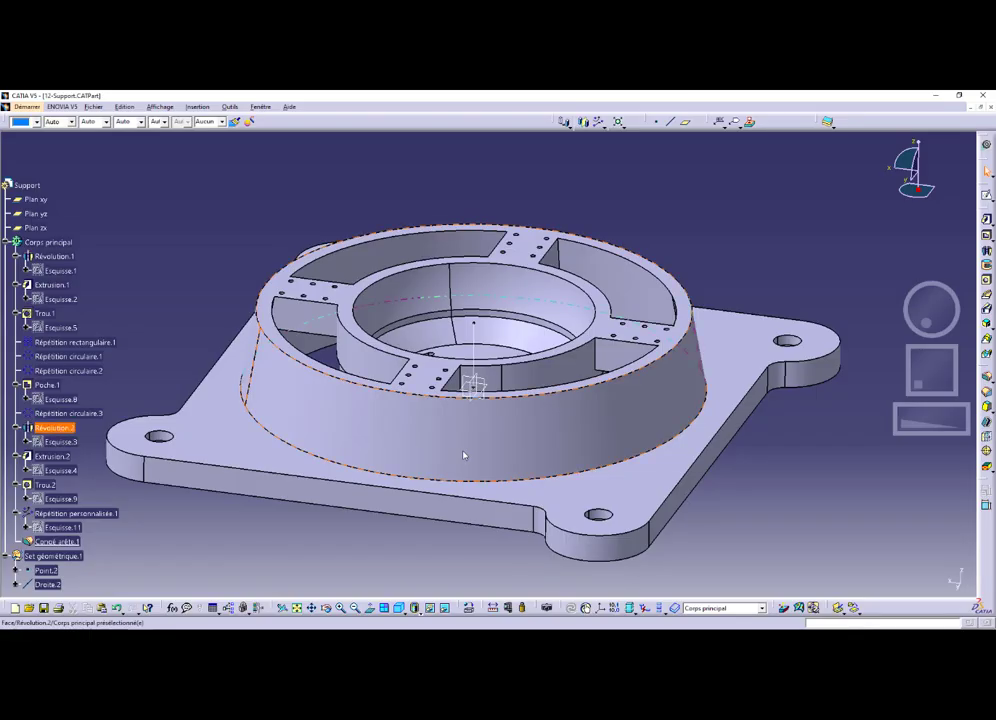
click(230, 440)
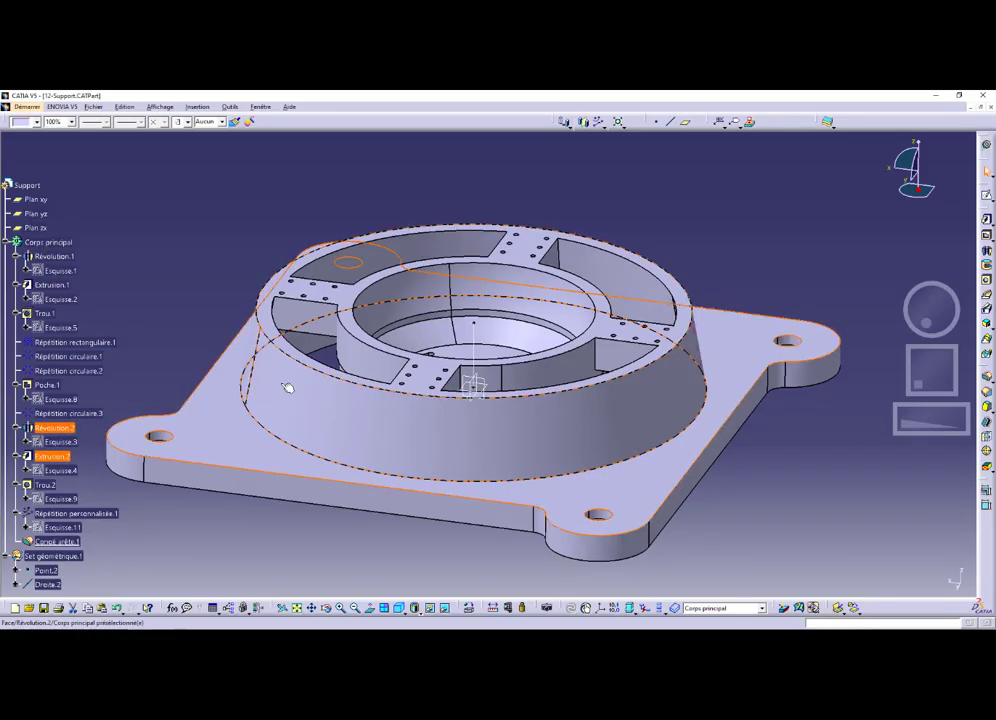
key(alt+Tab)
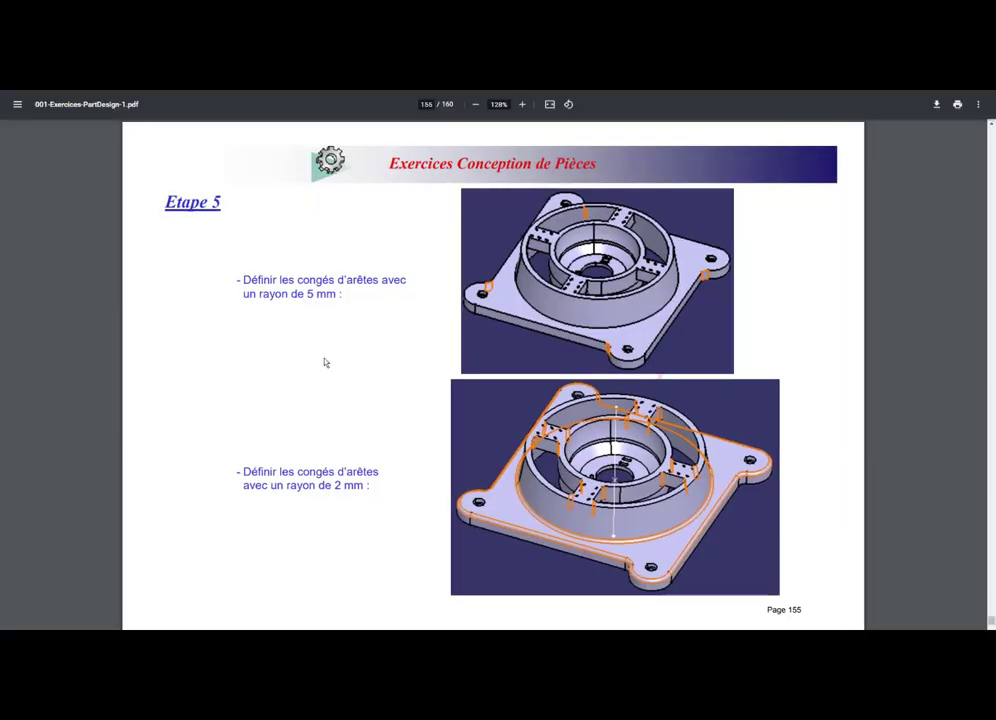
key(alt+Tab)
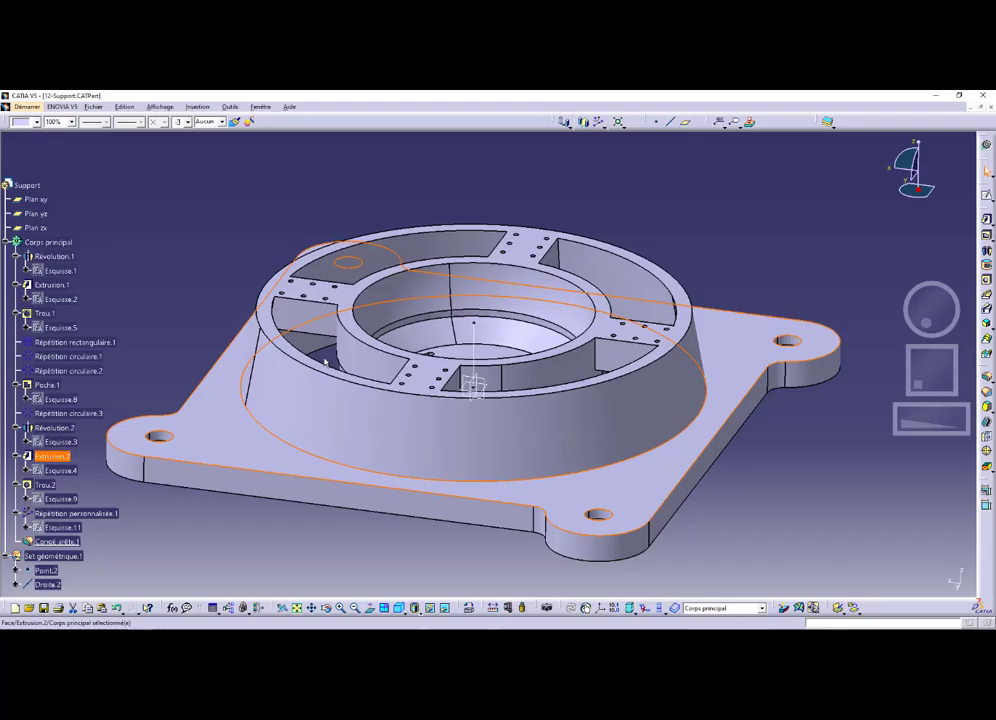
middle_drag(598, 289, 512, 365)
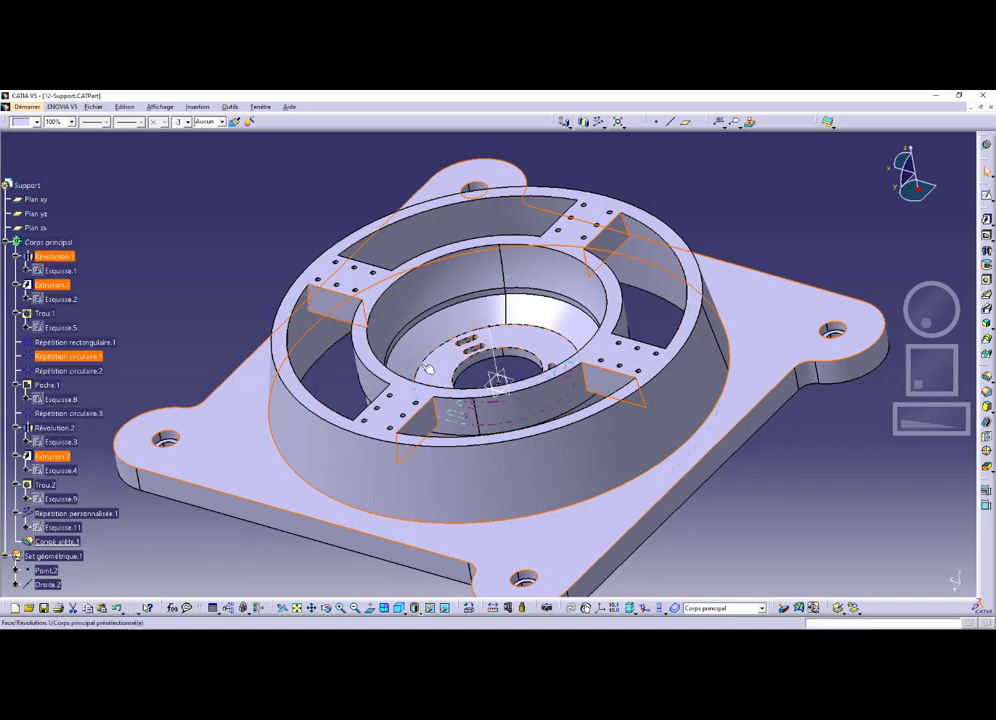
key(alt+Tab)
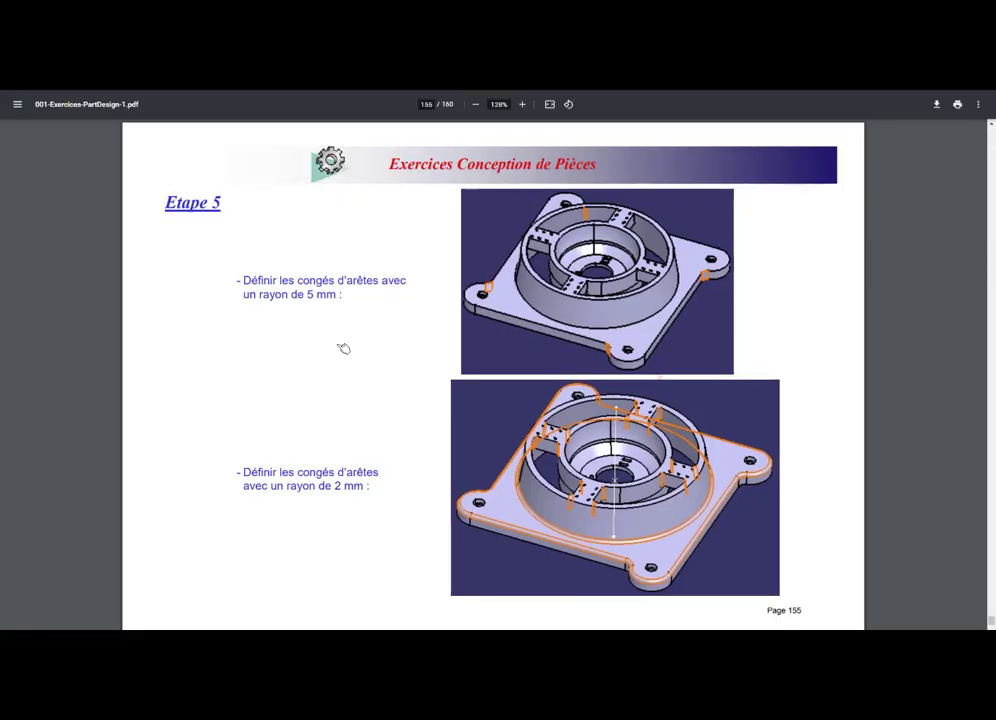
key(alt+Tab)
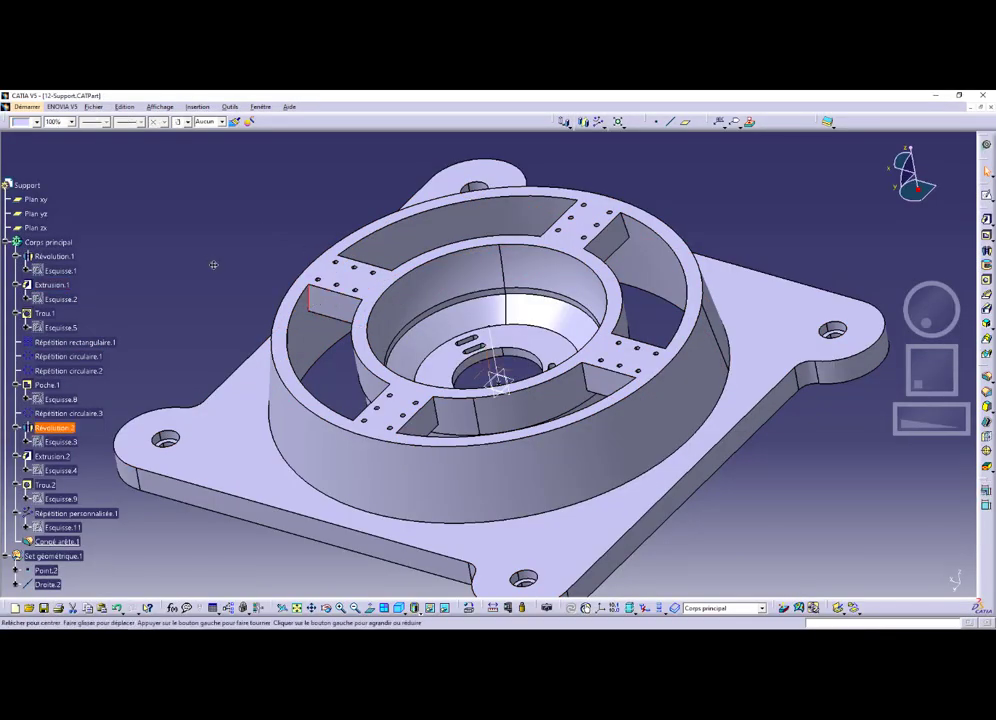
middle_drag(207, 260, 330, 306)
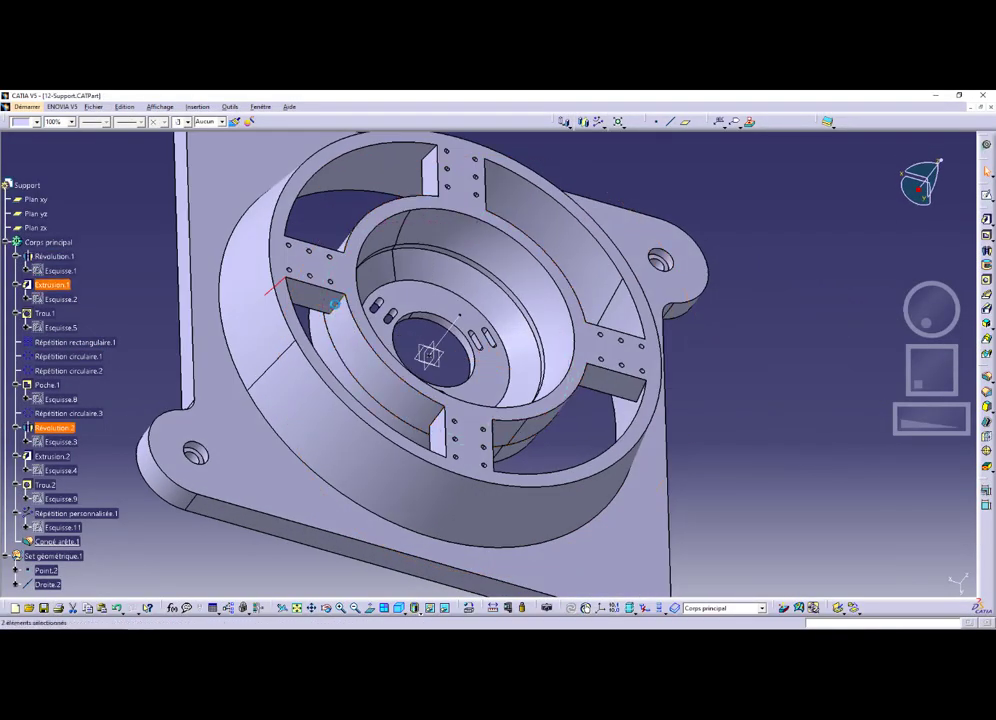
middle_drag(290, 195, 433, 384)
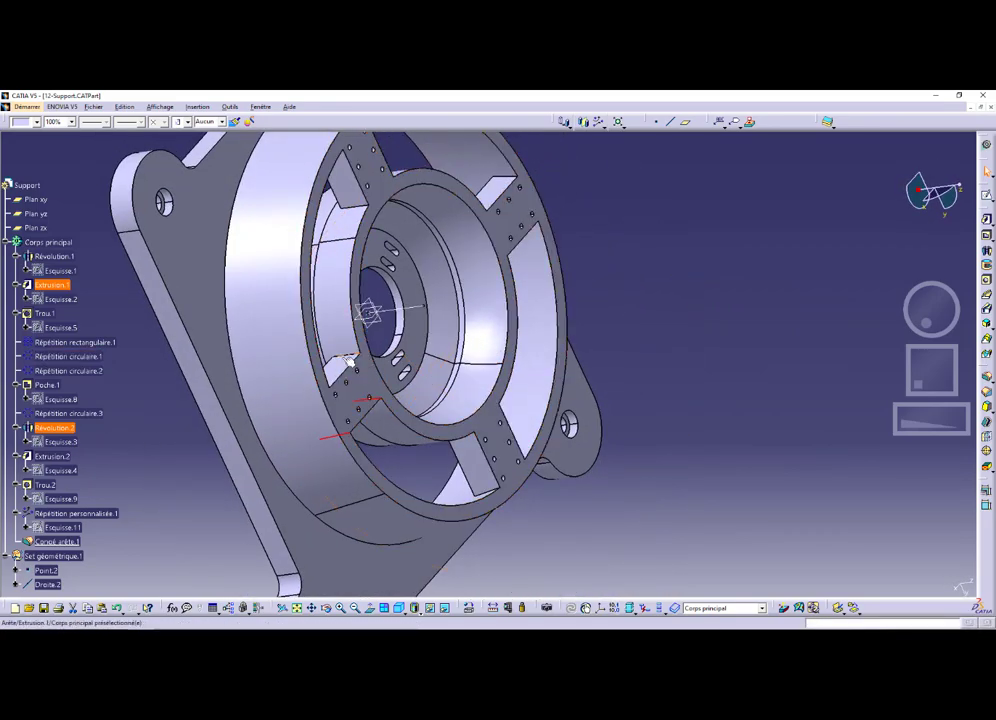
middle_drag(347, 357, 320, 400)
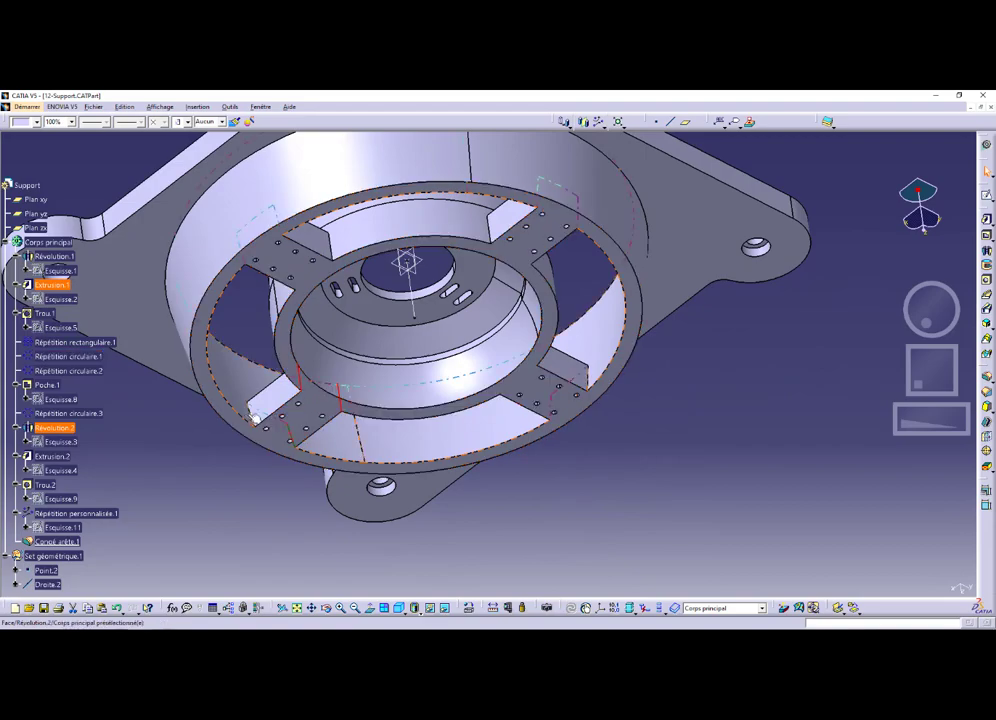
ctrl+click(255, 414)
middle_drag(285, 356, 571, 244)
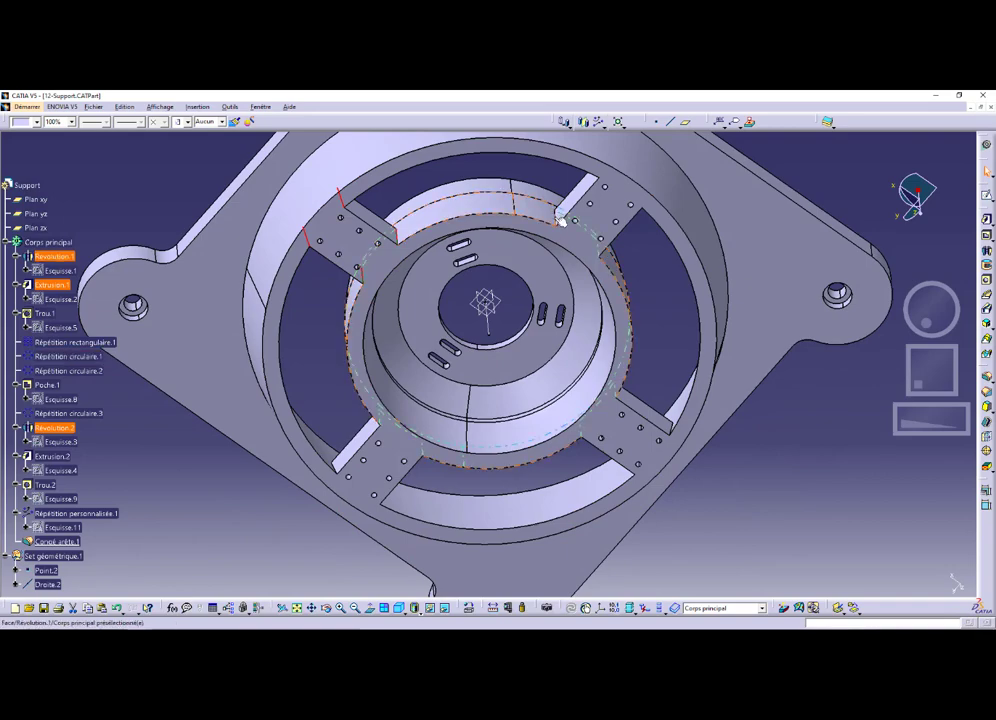
middle_drag(559, 221, 535, 277)
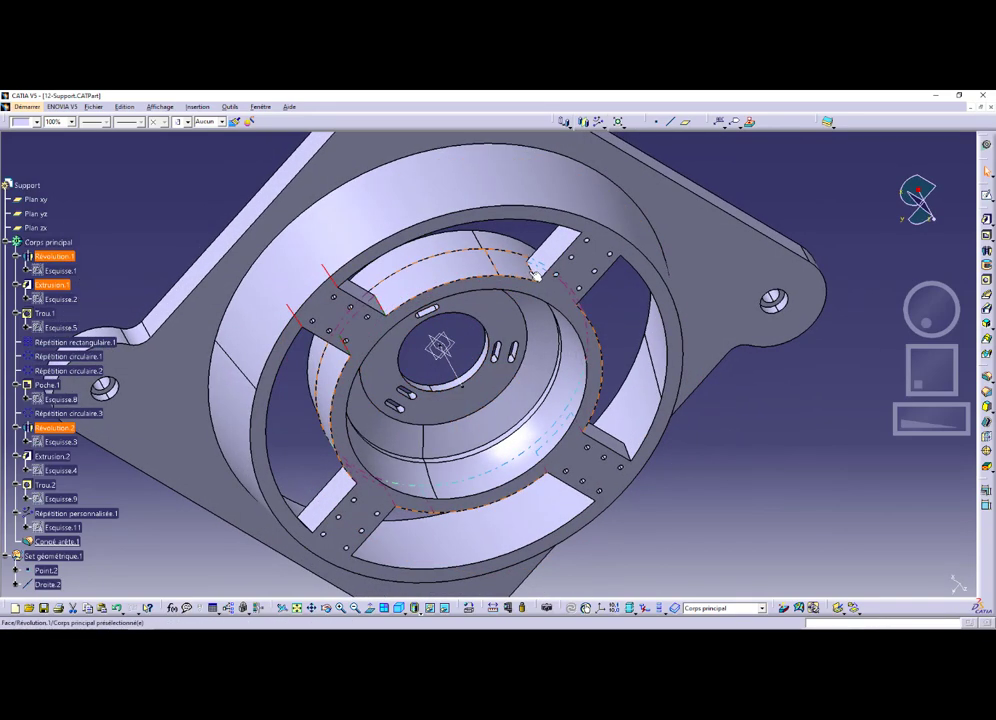
middle_drag(534, 285, 512, 316)
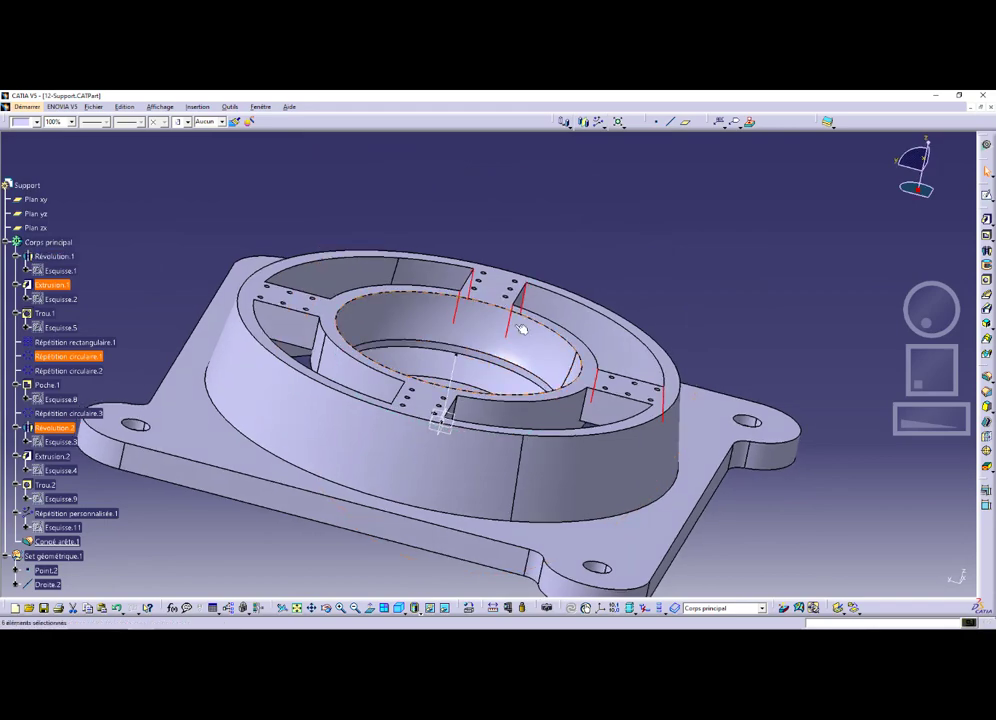
middle_drag(590, 395, 522, 409)
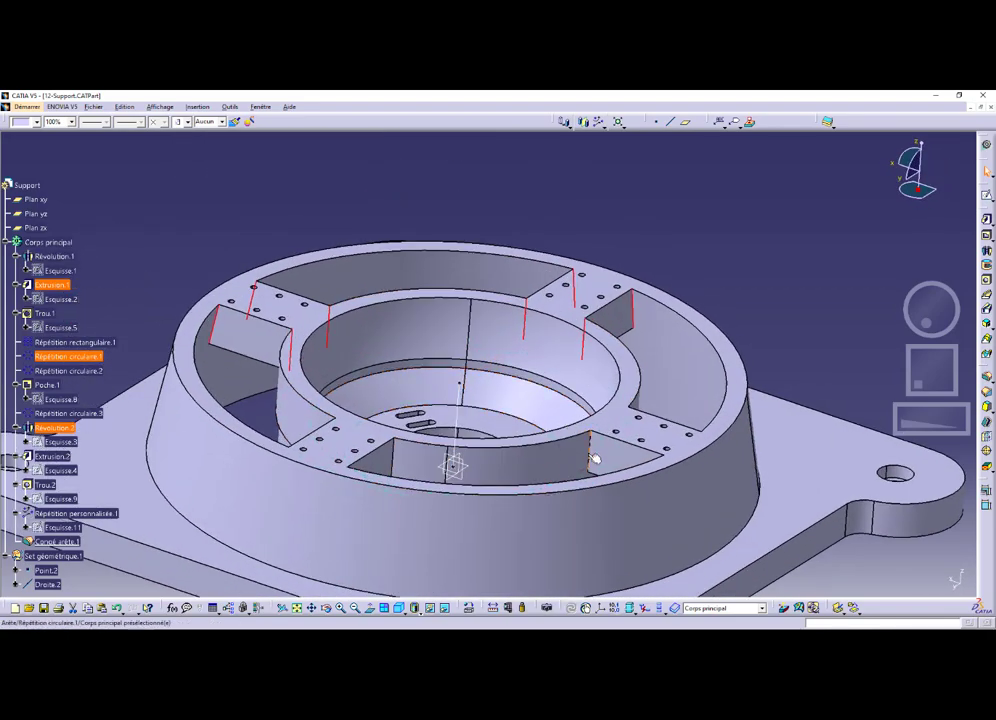
middle_drag(587, 413, 268, 323)
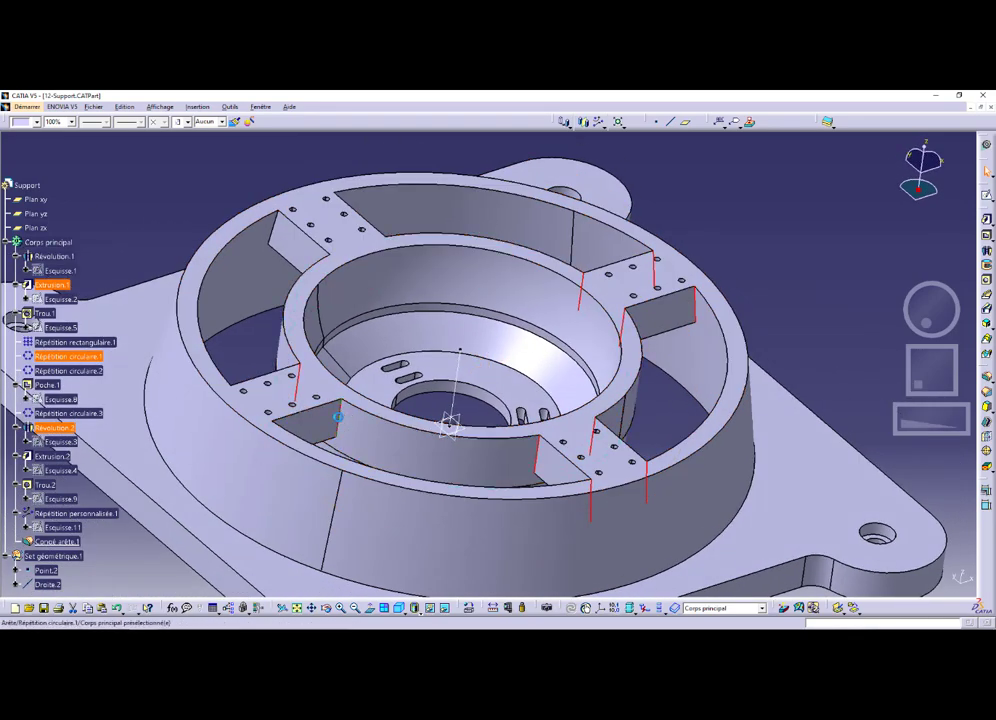
click(286, 305)
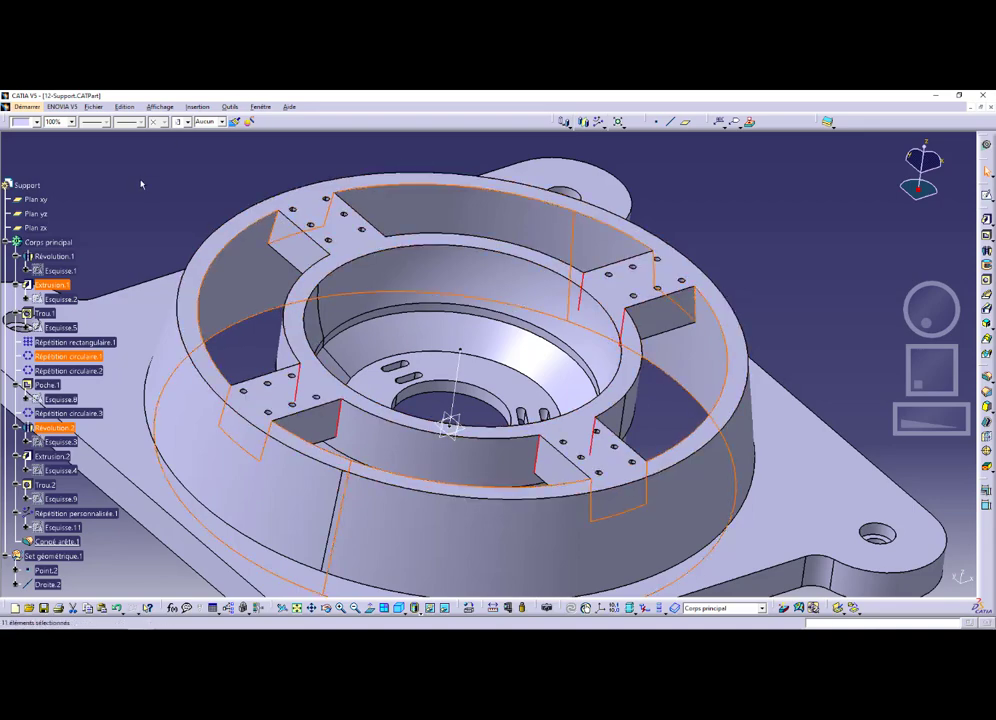
click(196, 178)
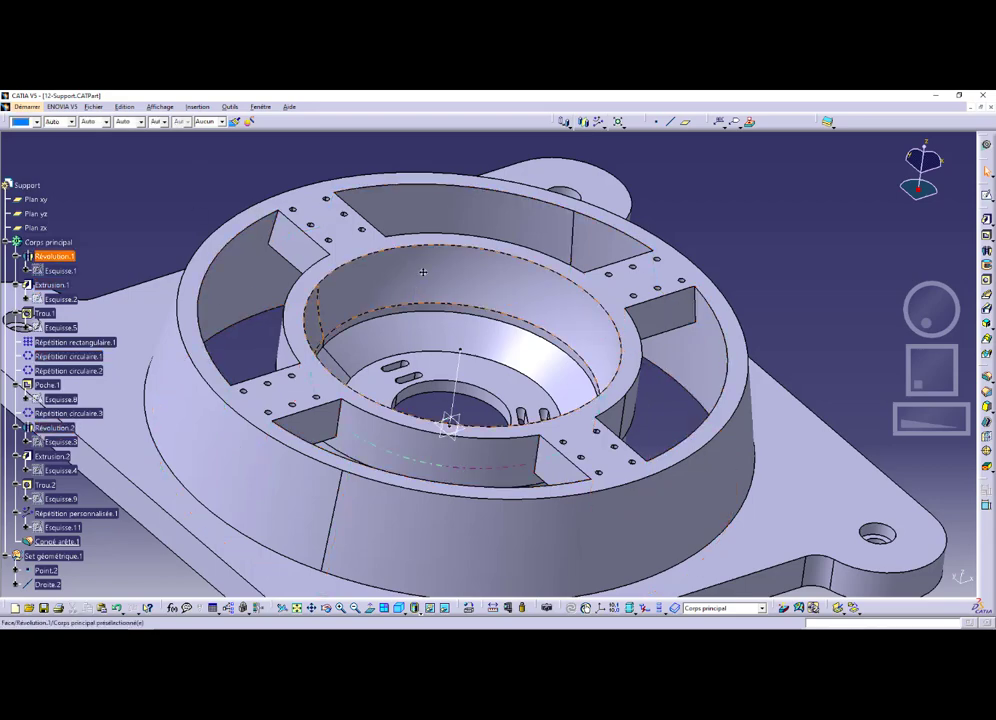
Fillet all edges of the base plate's upper face with a 2 mm radius
middle_drag(413, 283, 566, 260)
click(252, 336)
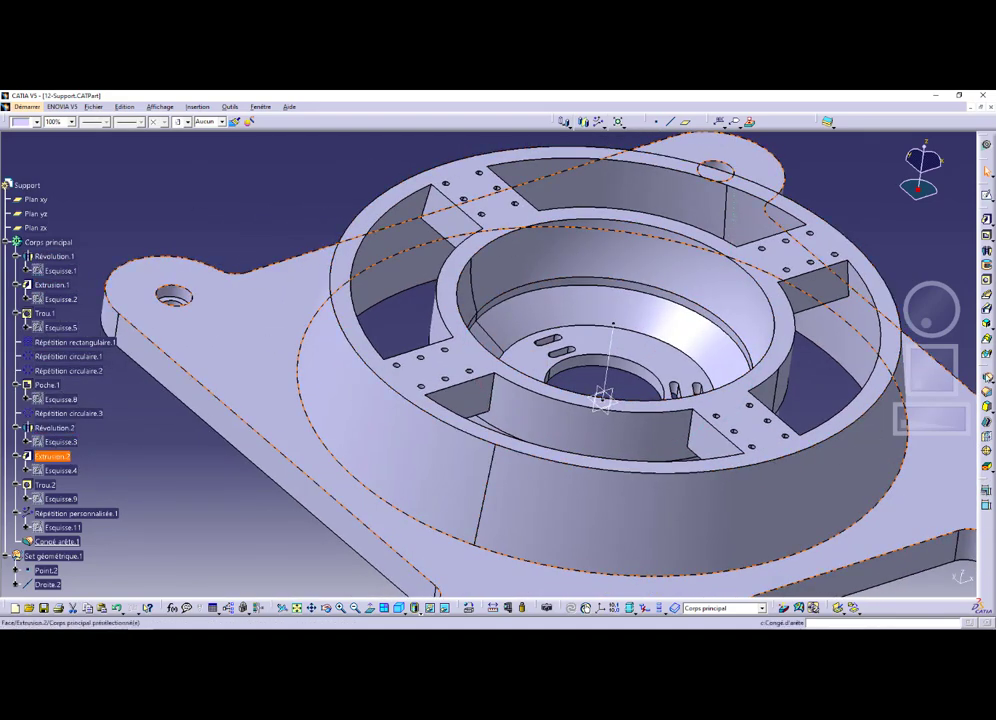
click(986, 377)
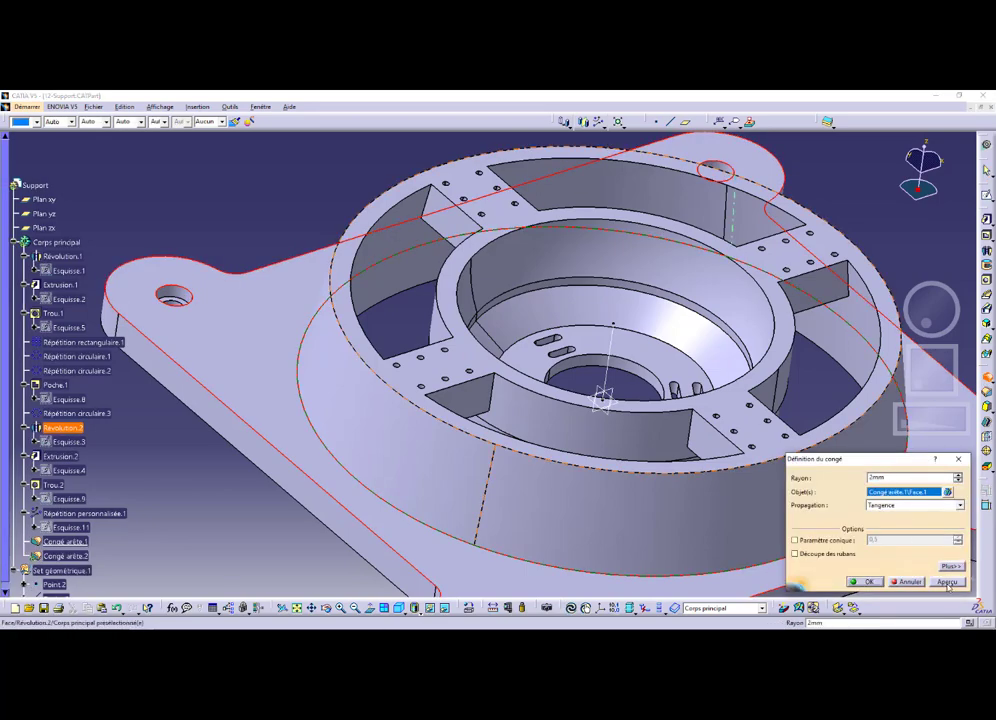
click(867, 582)
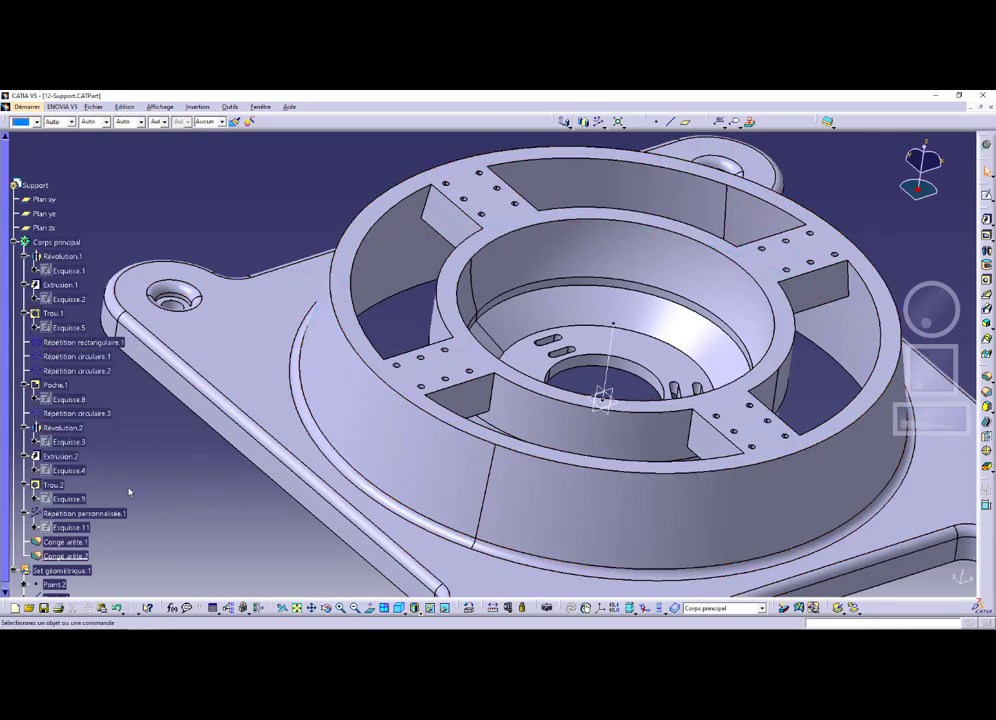
Try adding the inner wall face of the outer ring to the base plate's 2 mm fillet
scroll(127, 493, down, 3)
double_click(65, 402)
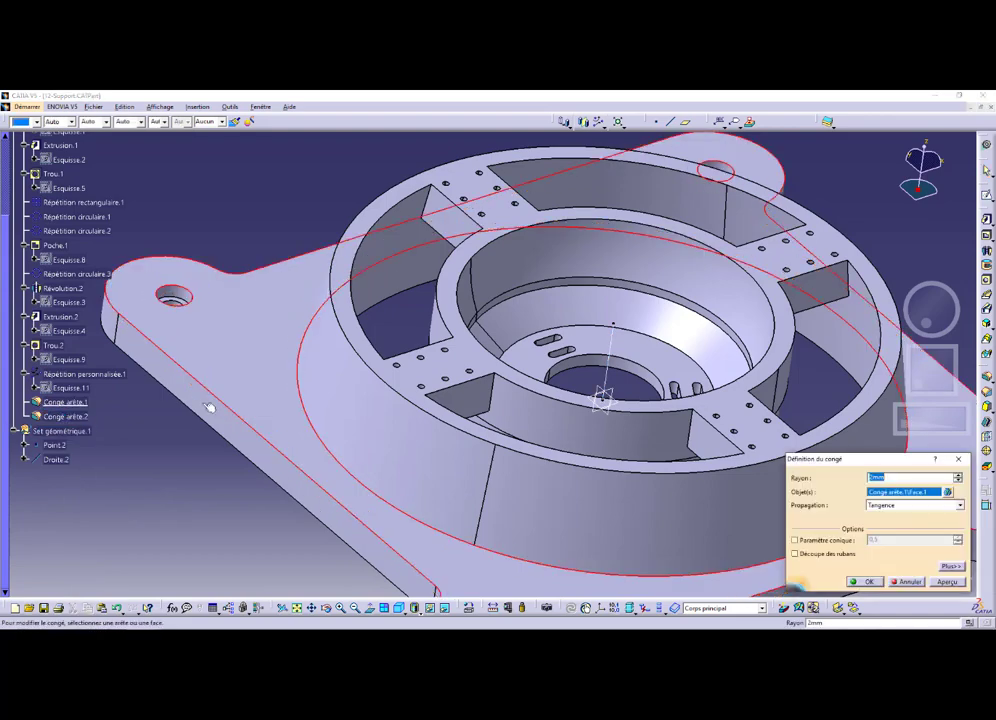
click(432, 207)
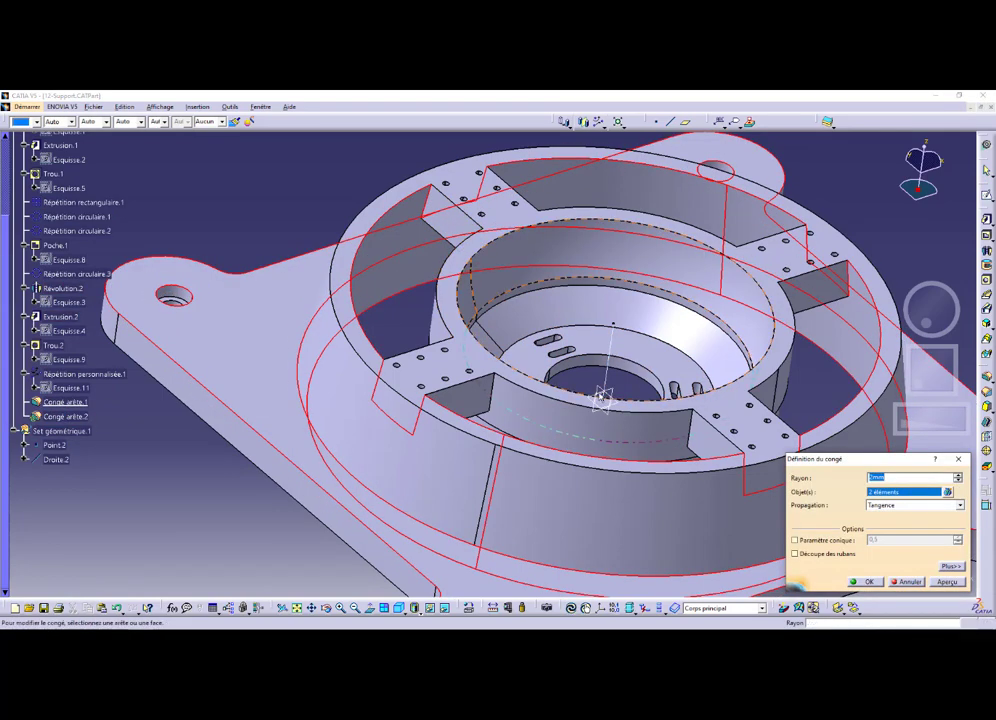
click(869, 582)
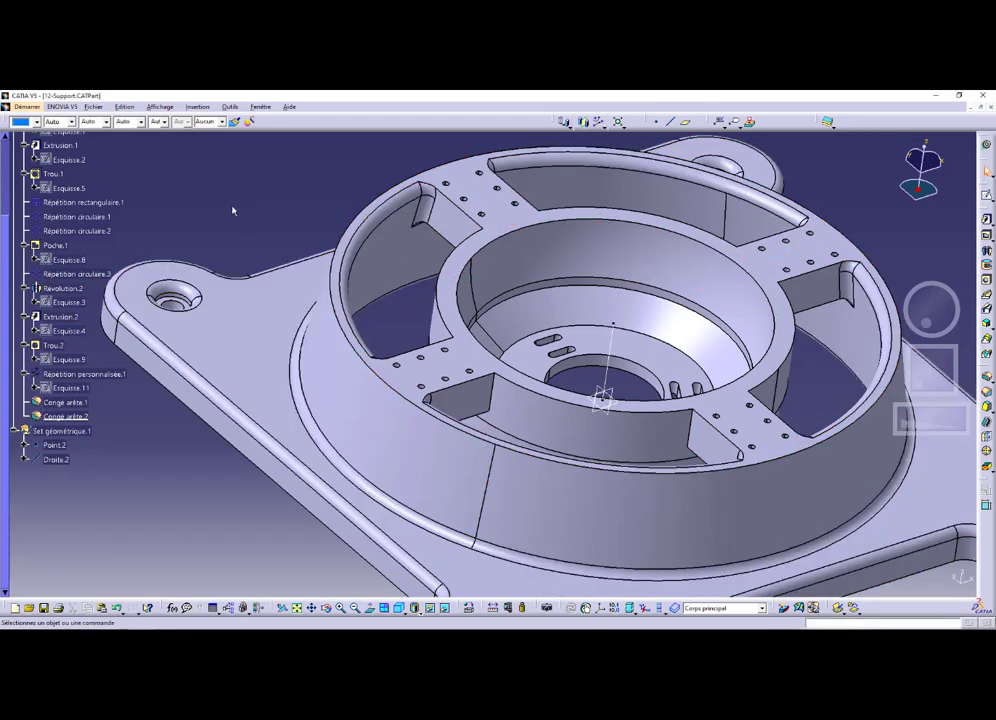
Consult the Etape 5 fillet and chamfer pages and the part drawing in the exercise PDF, and return to the model in CATIA
key(alt+Tab)
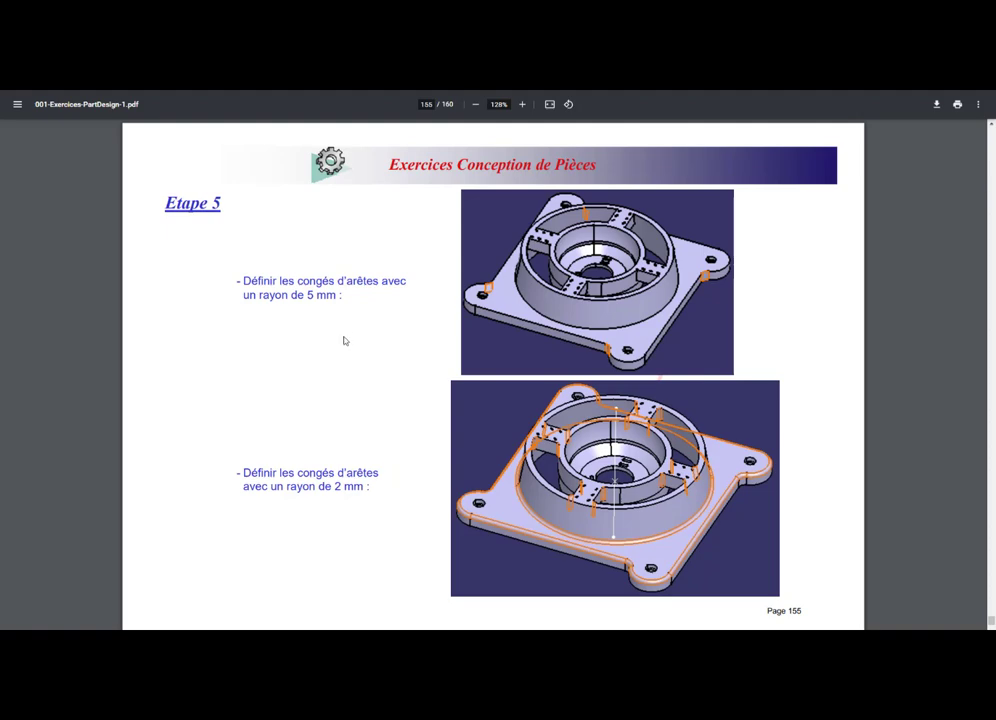
scroll(344, 341, down, 1)
scroll(344, 341, up, 1)
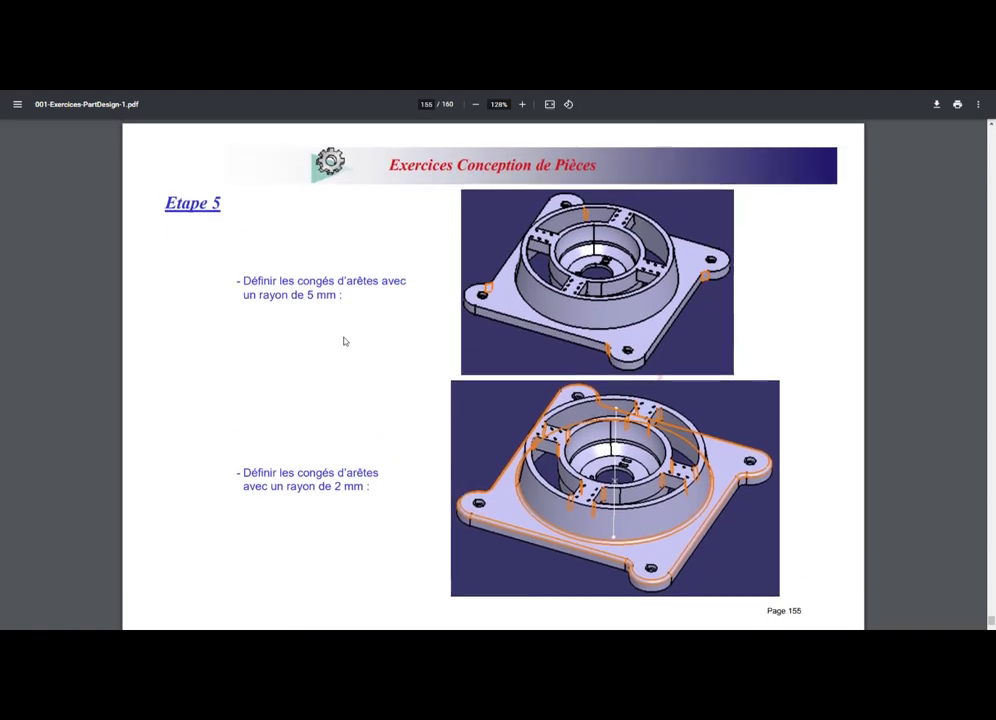
scroll(344, 341, down, 10)
scroll(459, 345, down, 5)
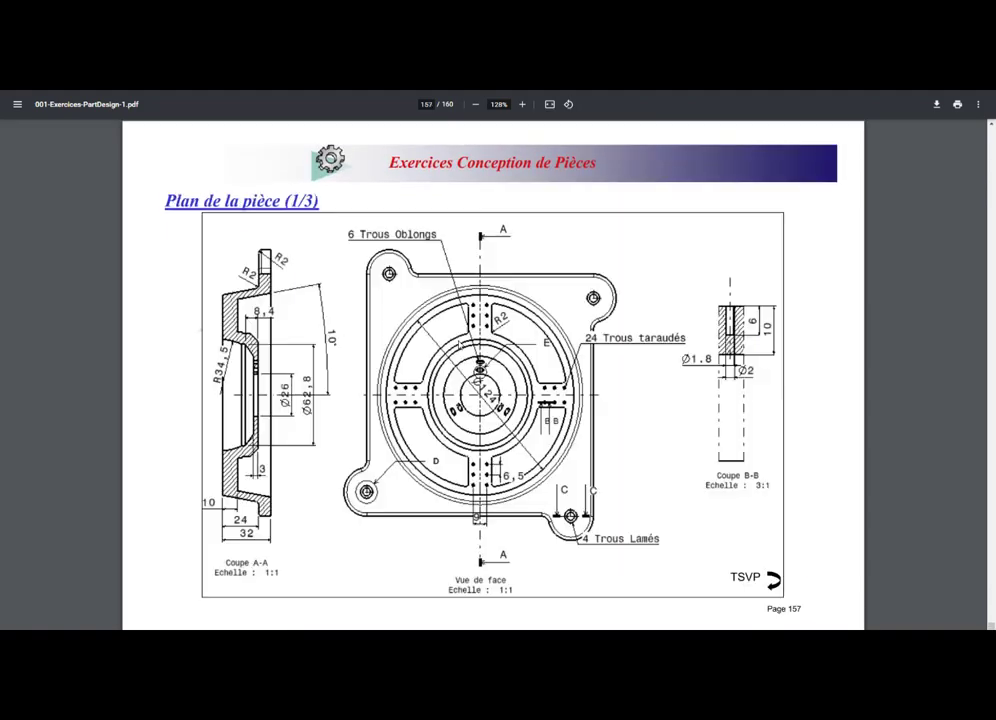
scroll(459, 345, up, 5)
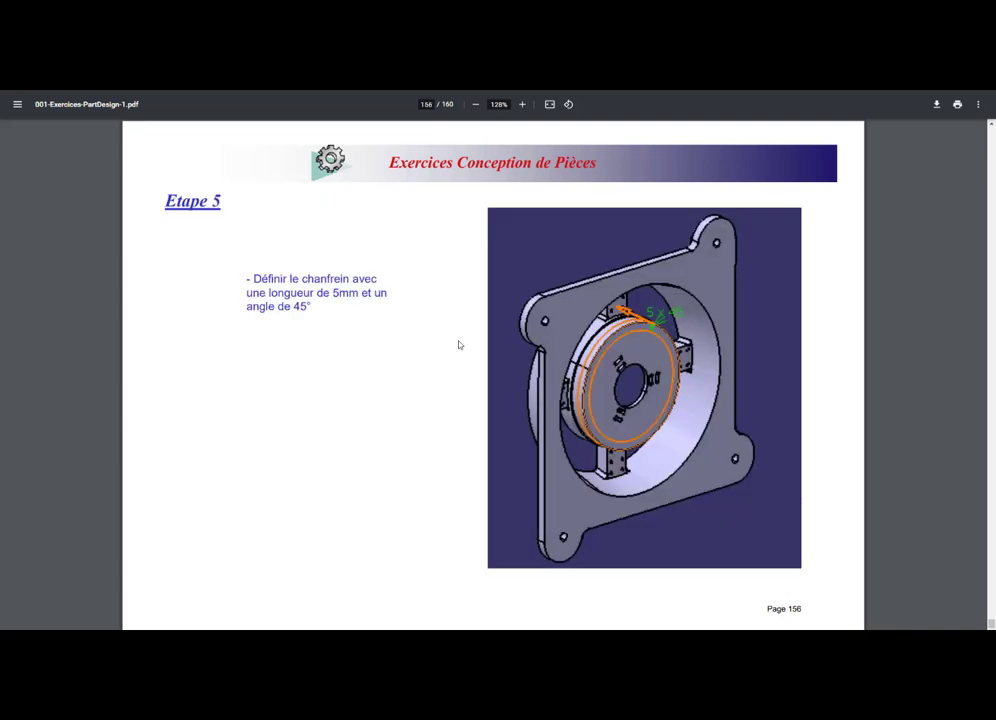
scroll(459, 345, down, 5)
scroll(459, 345, up, 10)
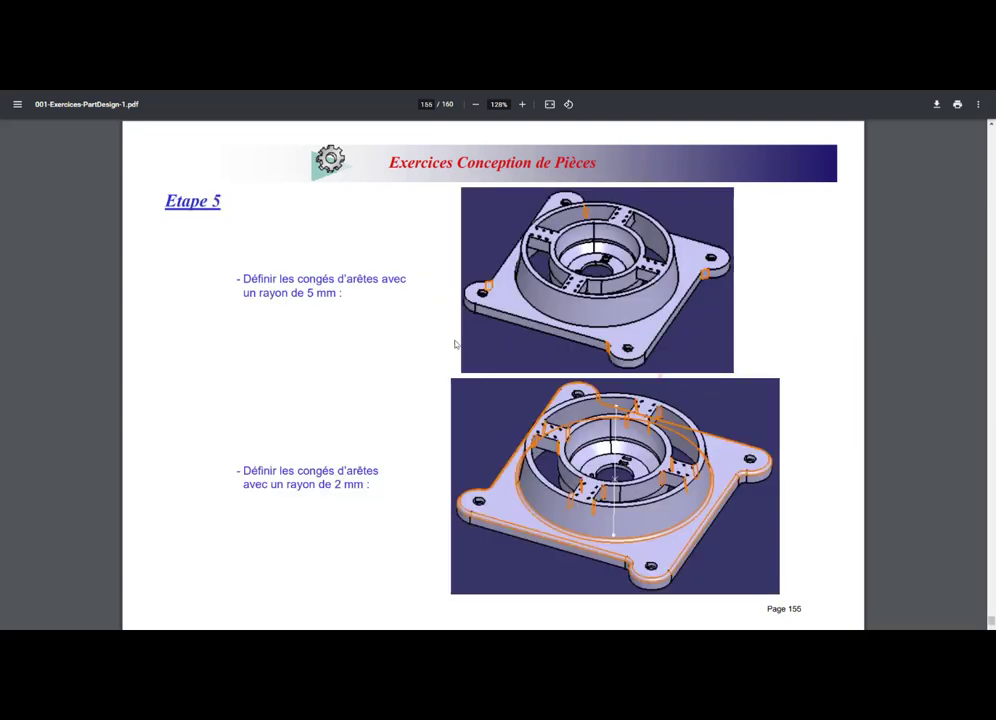
key(alt+Tab)
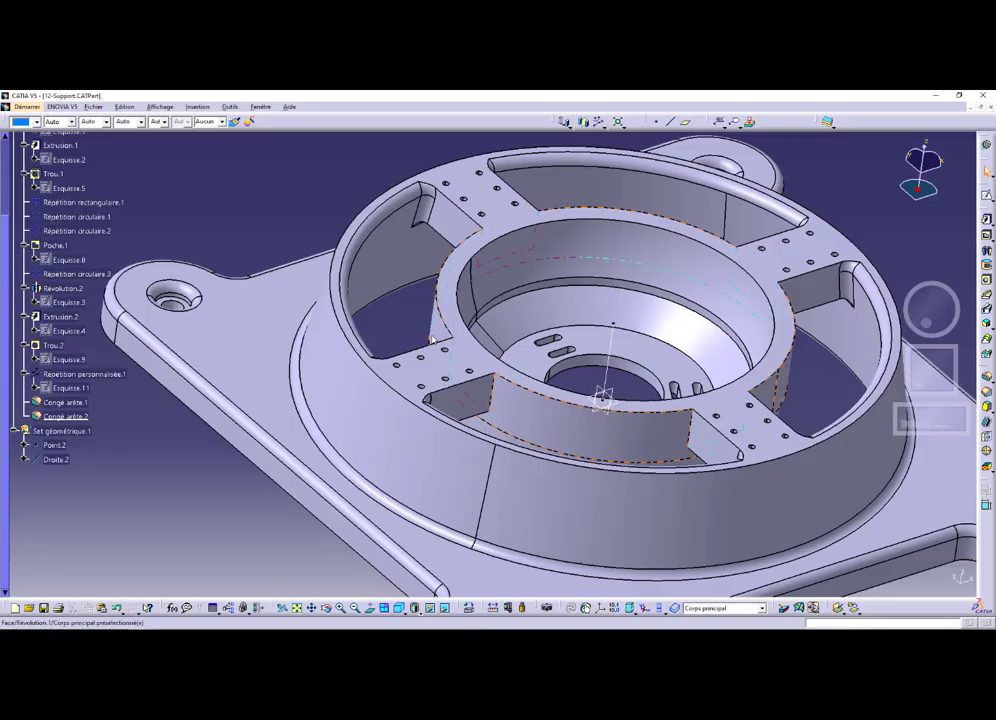
Reopen the 2 mm fillet Congé arête.2 and remove the outer ring's inner wall face, Face.2, from its objects
double_click(67, 417)
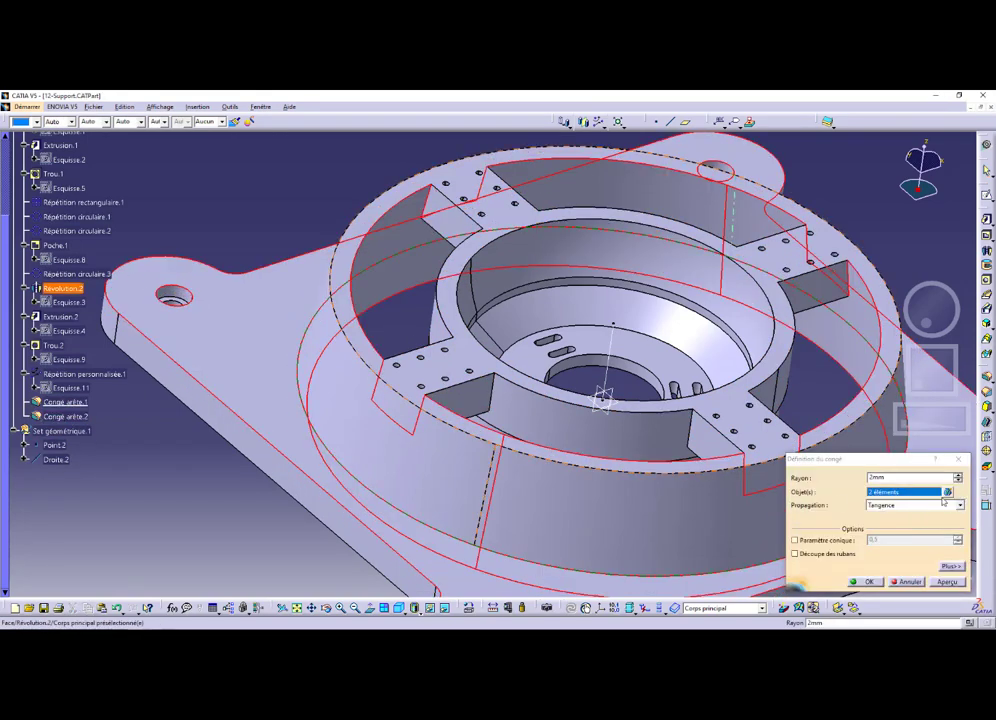
click(946, 493)
click(927, 529)
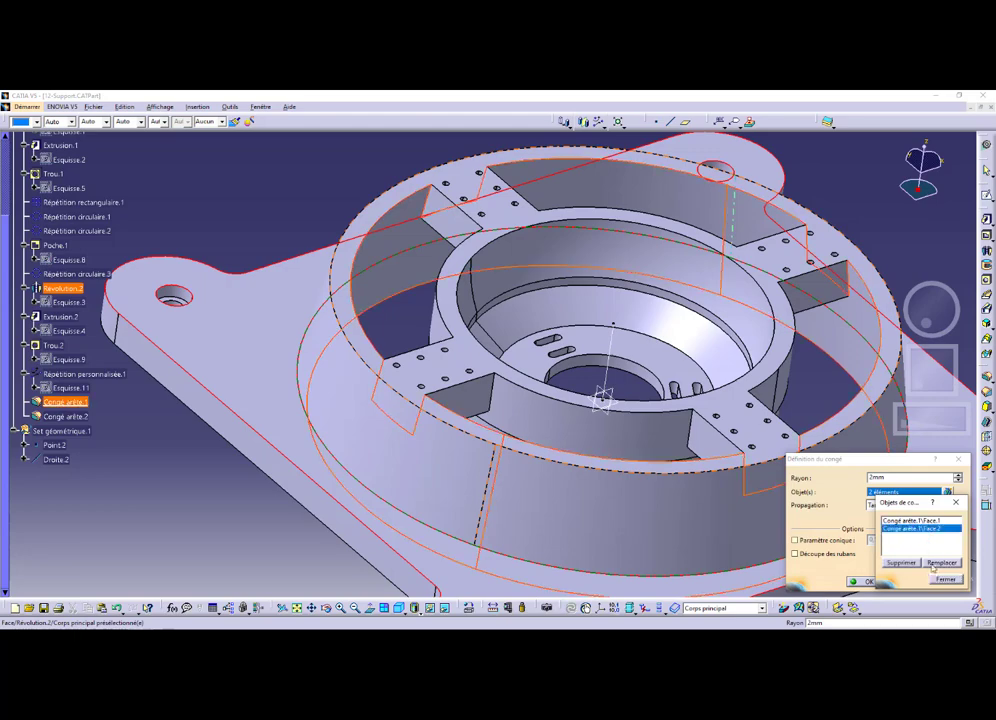
click(900, 563)
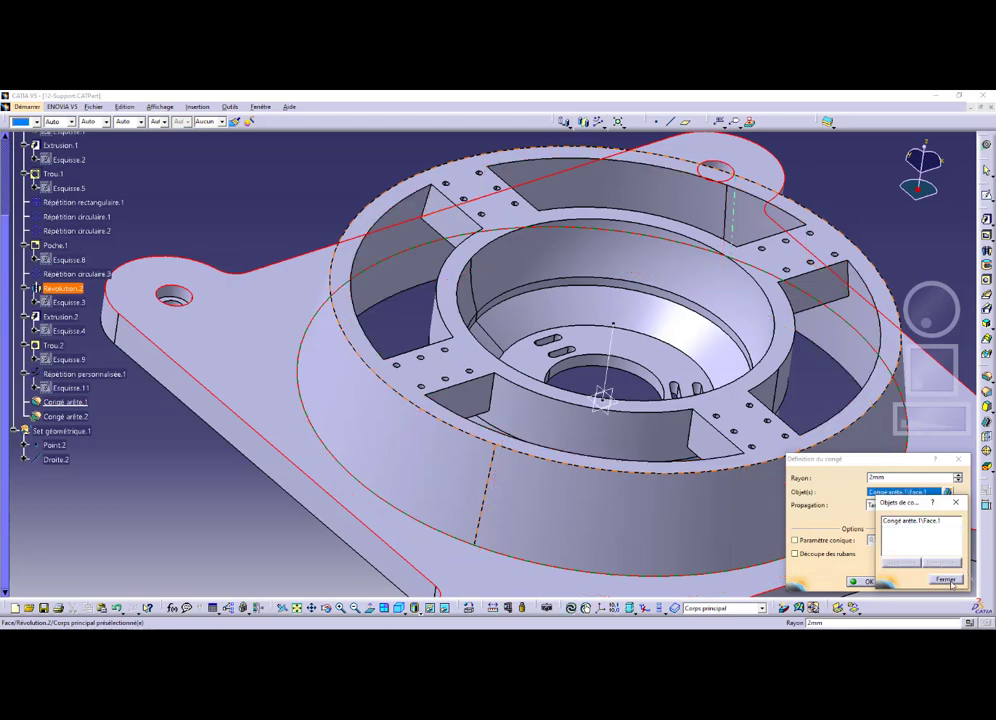
click(946, 580)
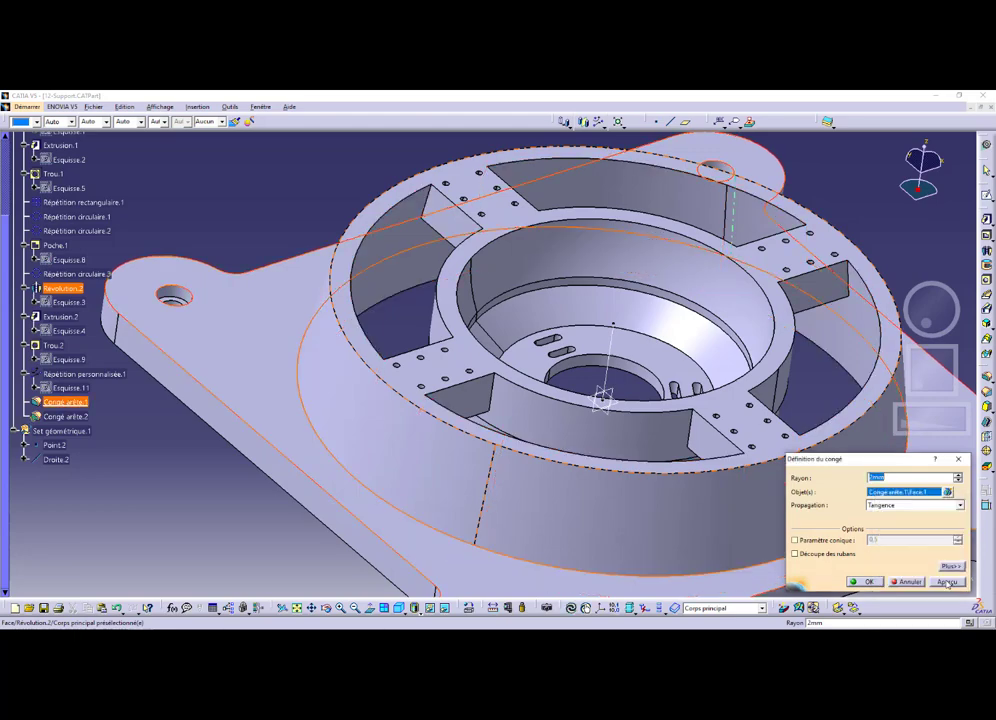
Add the first eight corner edges of the windows between the outer and inner rings to the 2 mm fillet
click(431, 203)
middle_drag(438, 322, 451, 249)
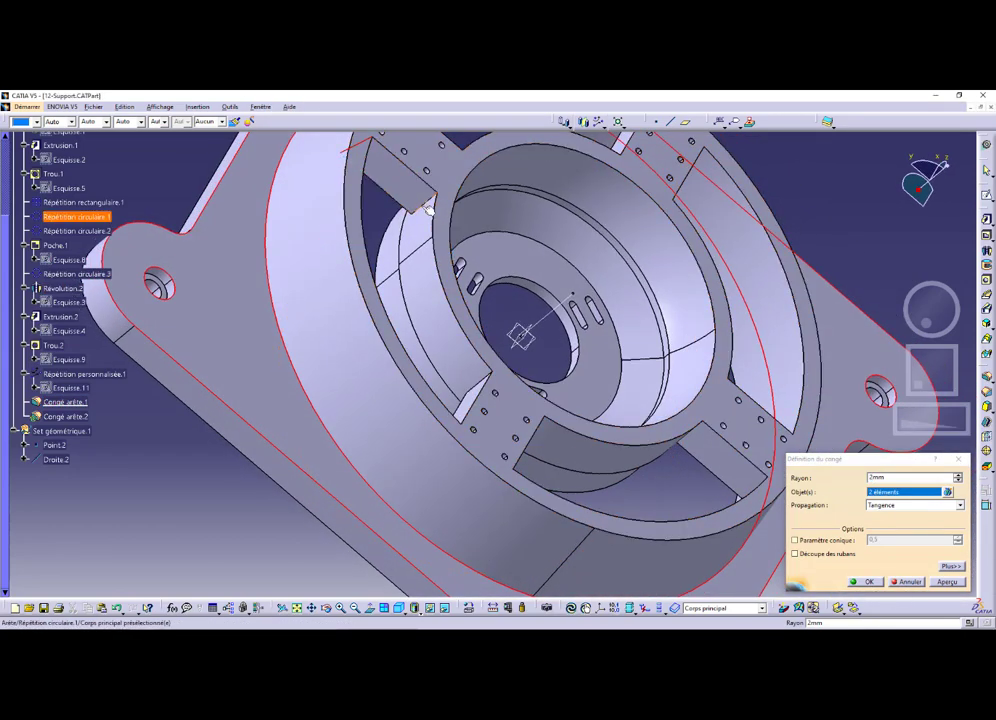
click(487, 381)
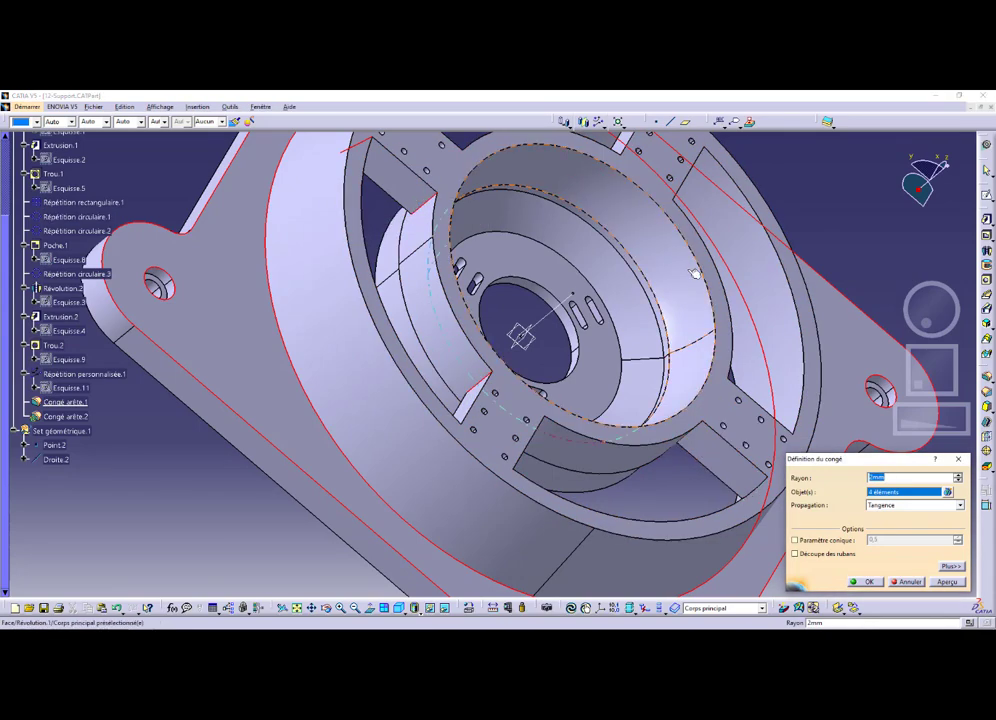
middle_drag(483, 294, 315, 302)
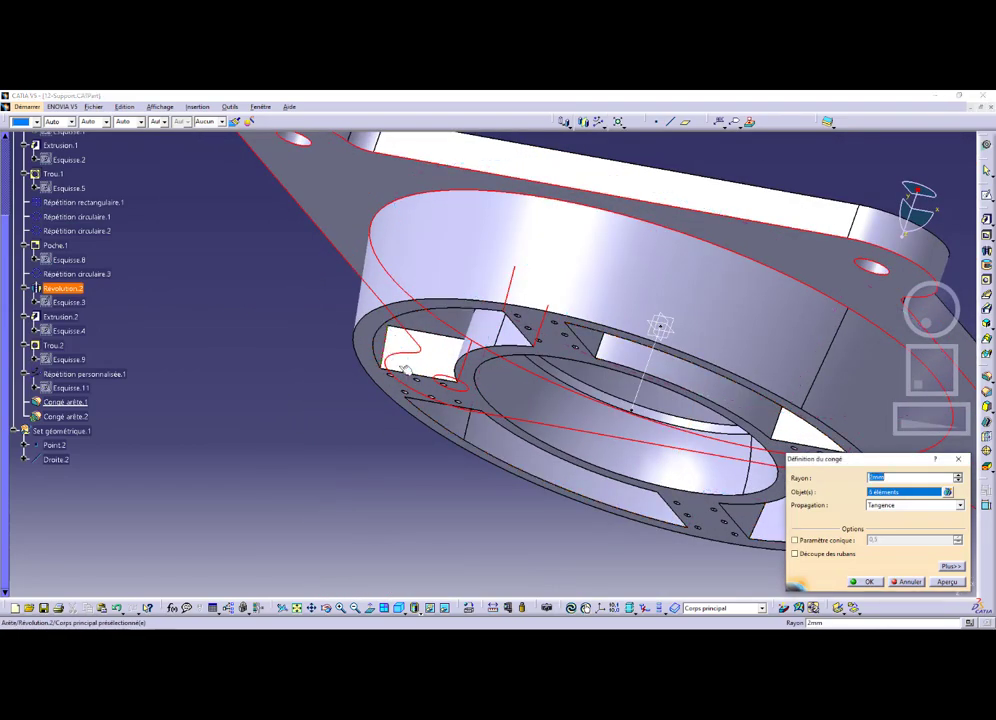
middle_drag(392, 350, 360, 245)
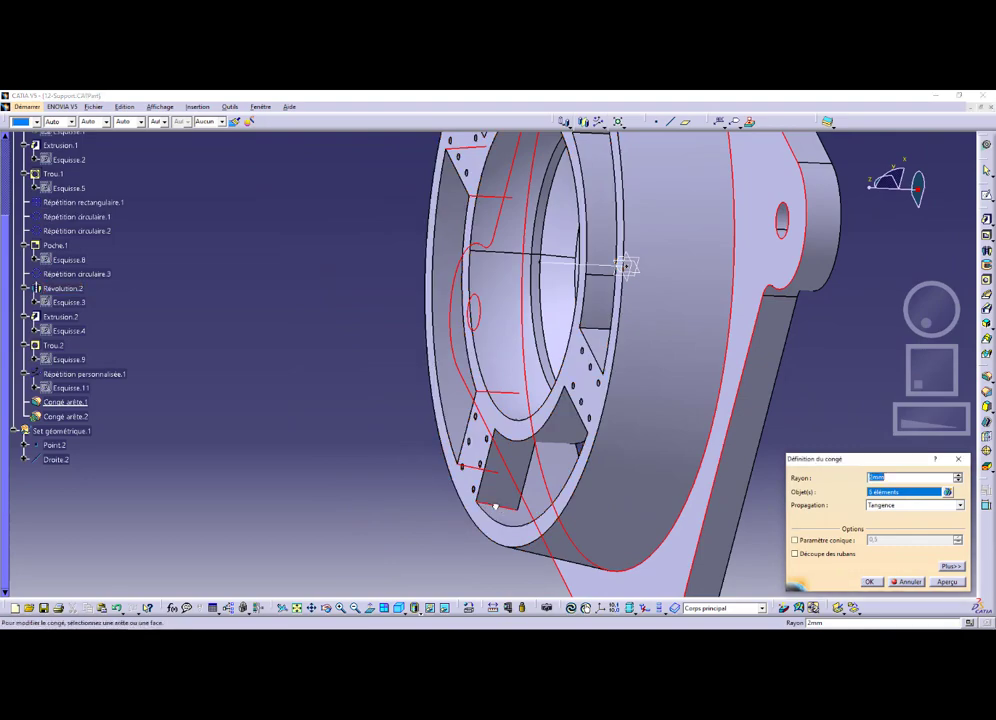
middle_drag(496, 506, 533, 376)
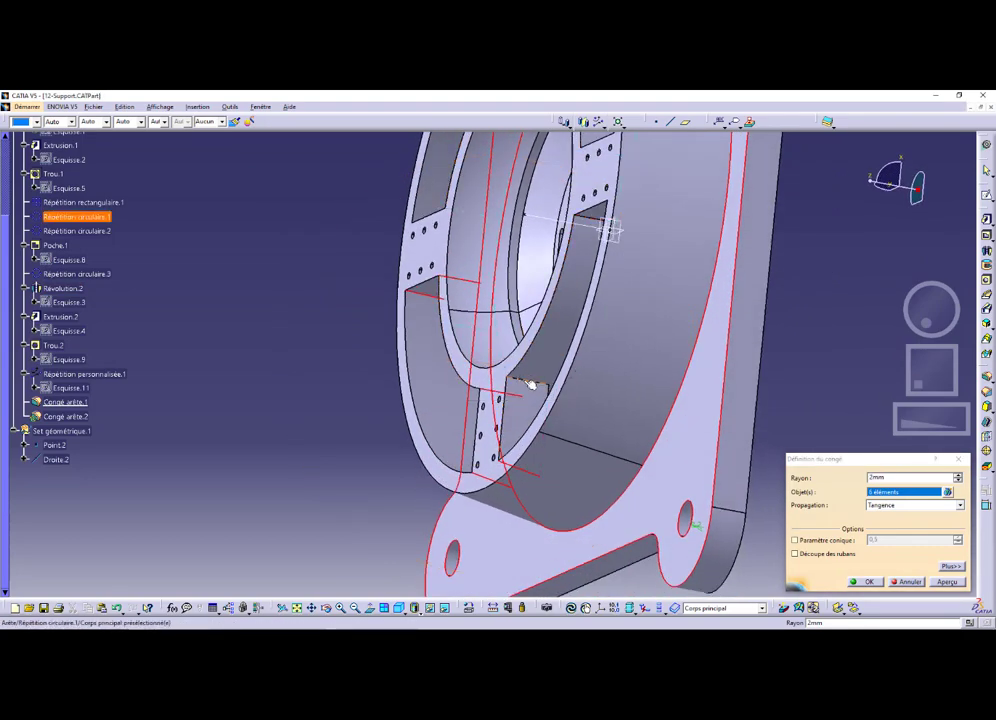
click(533, 385)
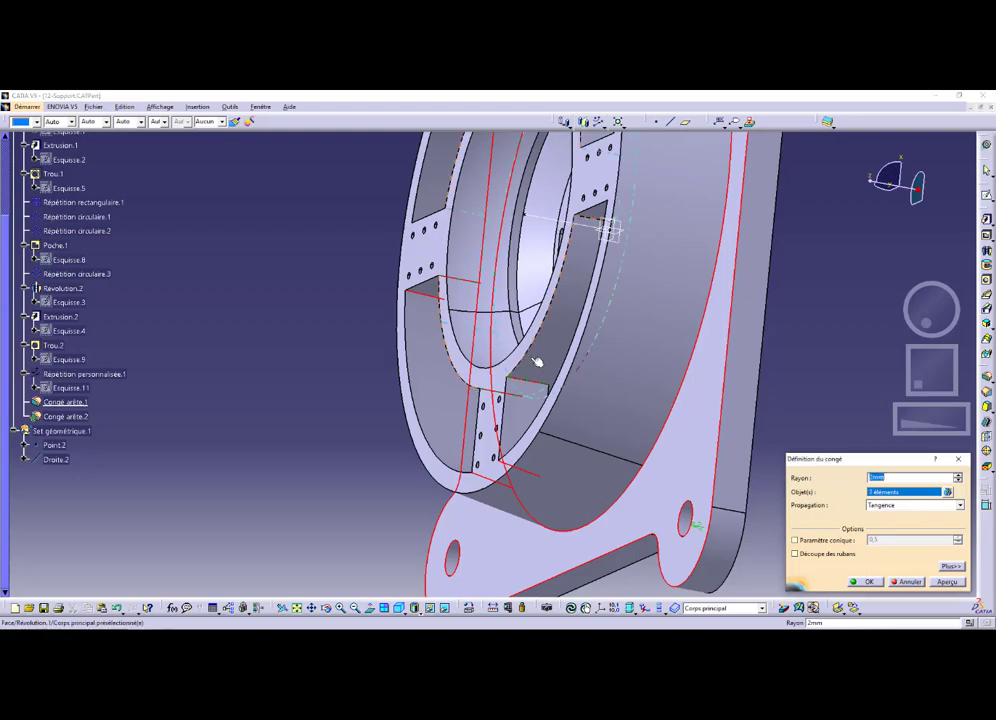
click(589, 218)
middle_drag(524, 255, 765, 352)
middle_drag(710, 415, 625, 356)
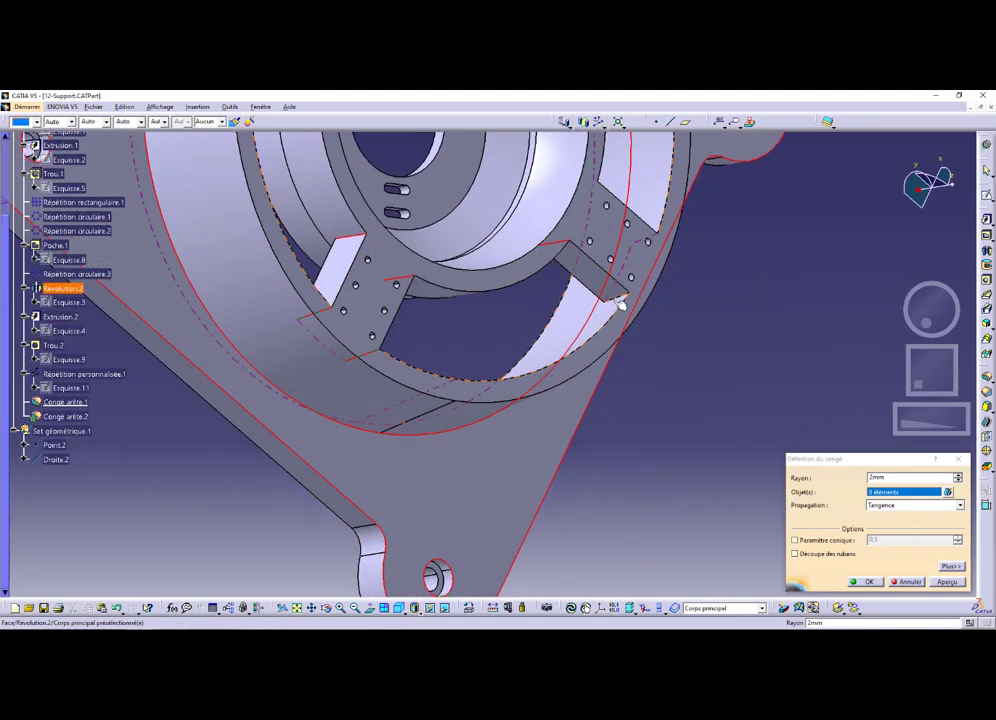
middle_drag(600, 280, 390, 410)
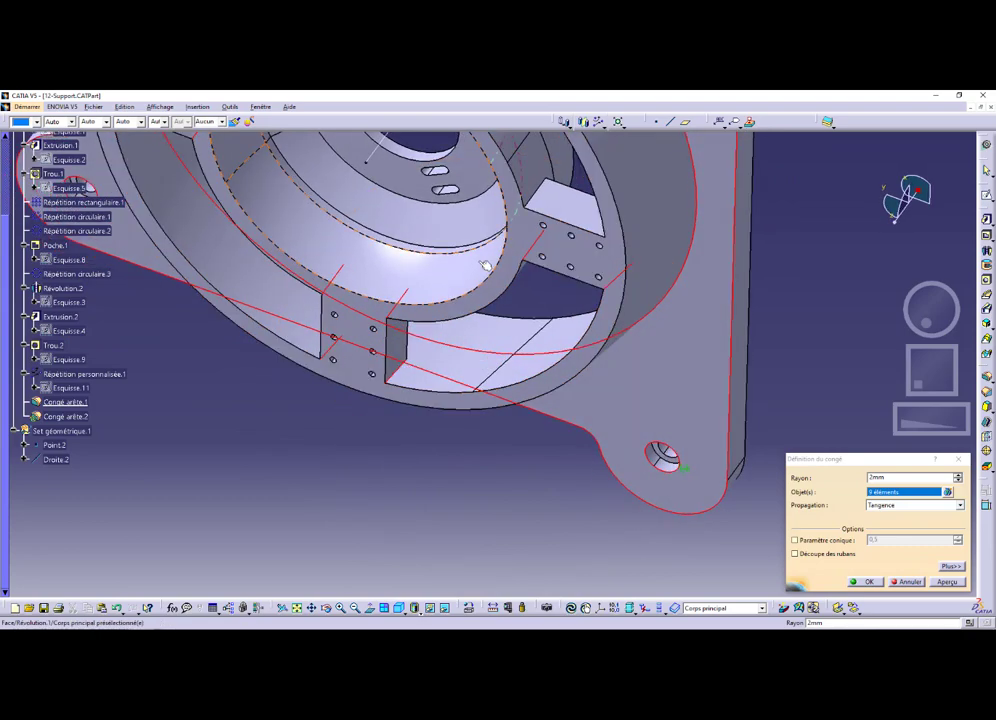
Add the remaining eight window corner edges to the 2 mm fillet, preview it and apply it
click(541, 200)
middle_drag(541, 200, 643, 430)
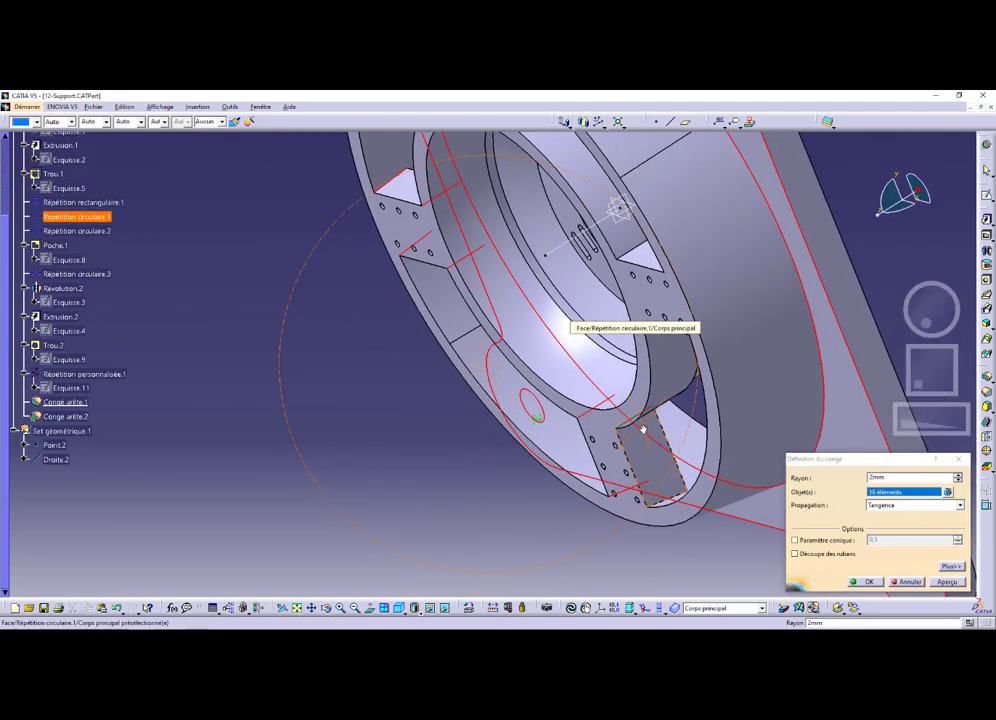
click(656, 502)
middle_drag(611, 449, 467, 199)
click(525, 346)
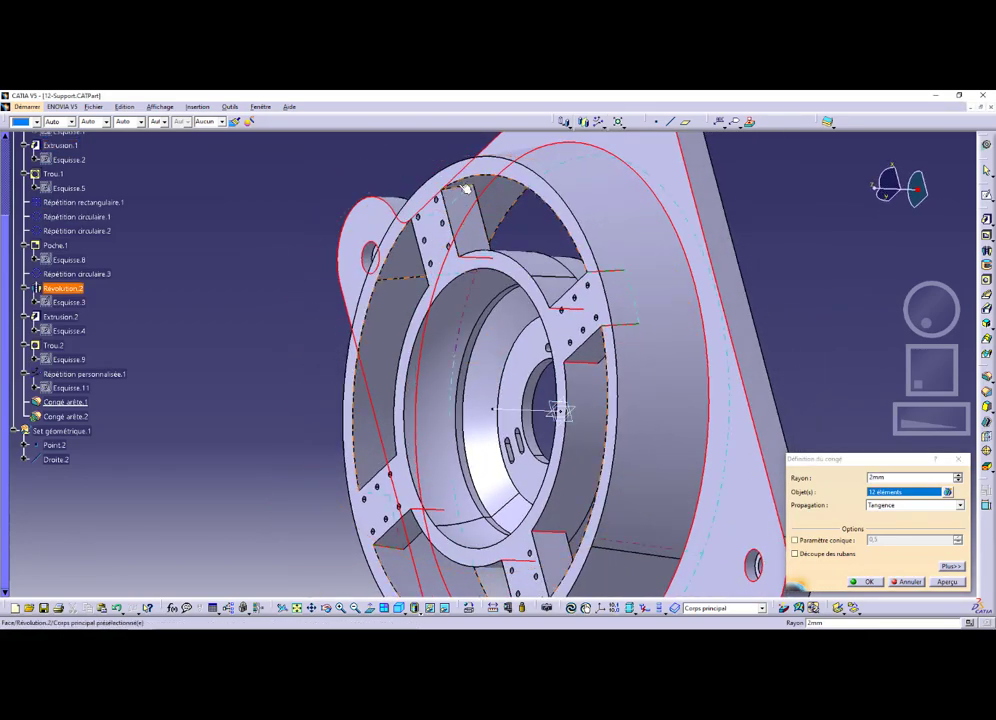
click(429, 231)
middle_drag(445, 264, 689, 371)
middle_drag(549, 340, 536, 219)
click(550, 298)
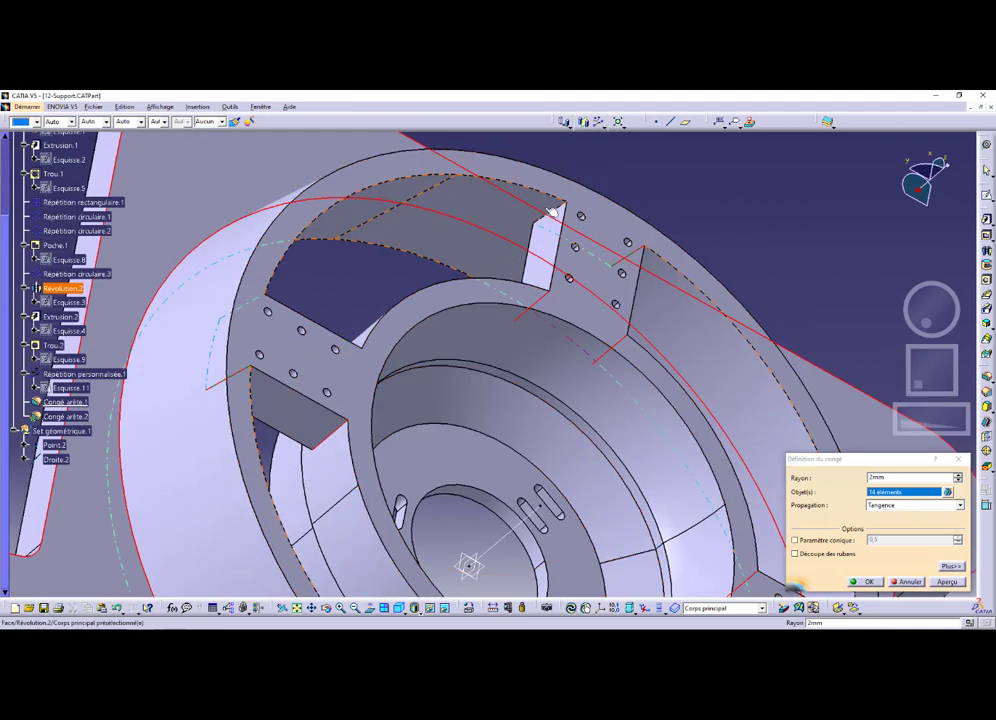
click(561, 210)
middle_drag(561, 212, 331, 526)
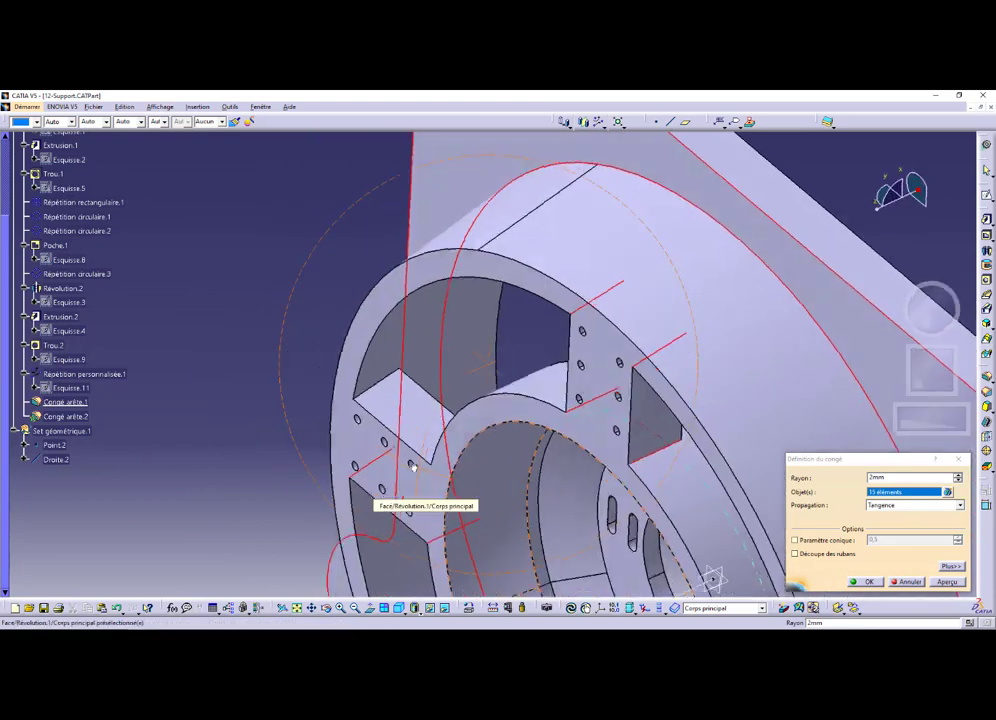
click(391, 391)
middle_drag(391, 391, 420, 436)
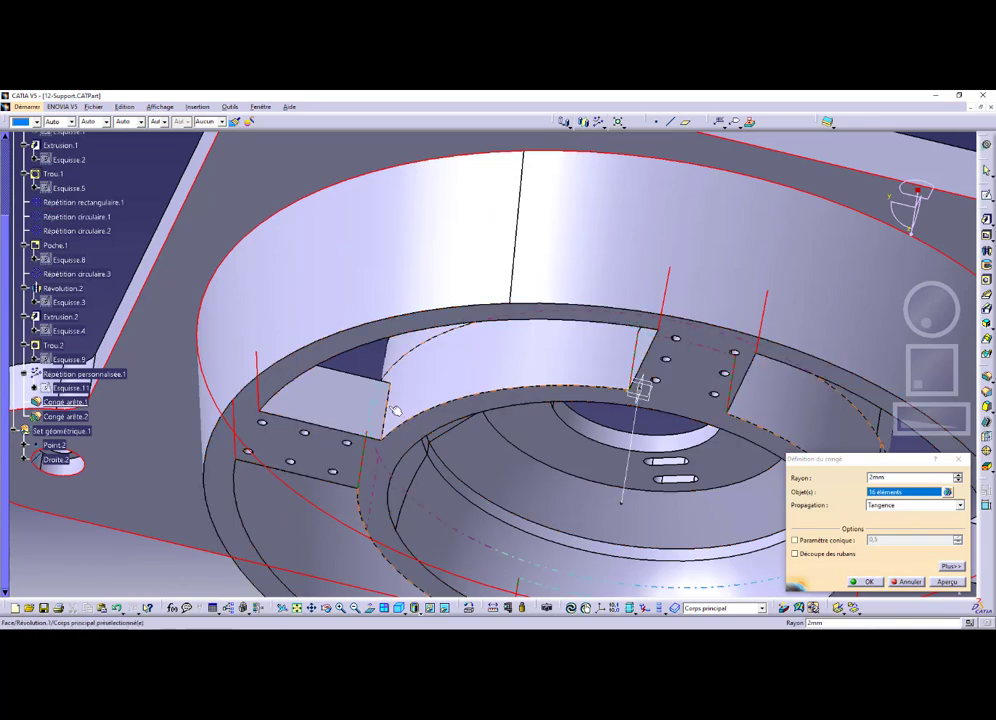
click(745, 475)
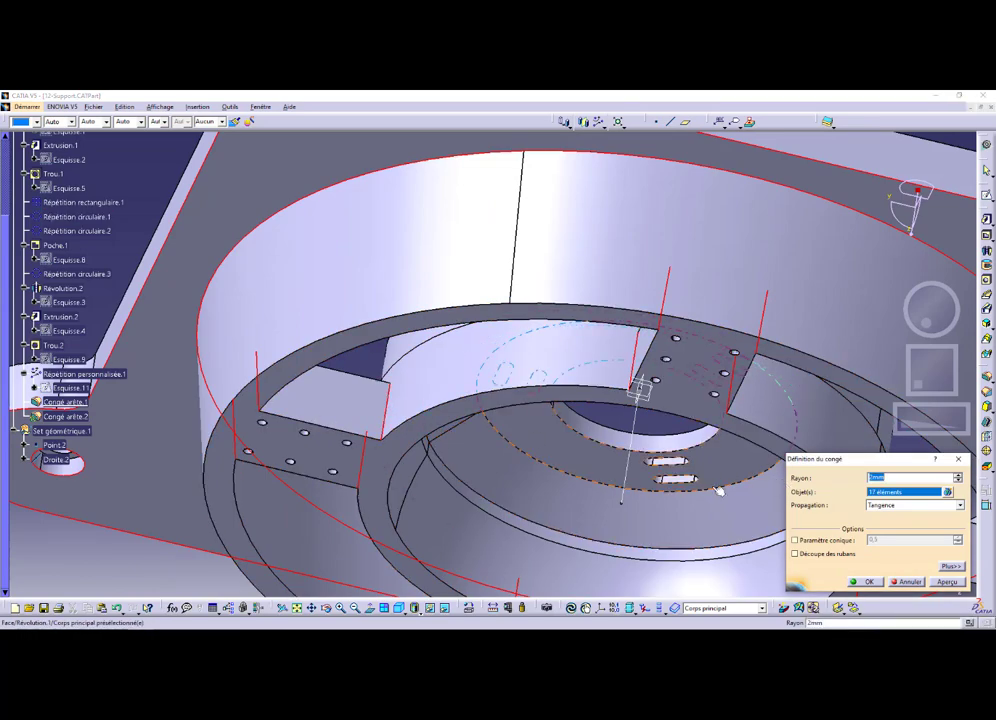
click(945, 584)
click(868, 582)
middle_drag(610, 470, 434, 175)
middle_drag(409, 511, 372, 482)
middle_drag(762, 386, 425, 477)
click(341, 228)
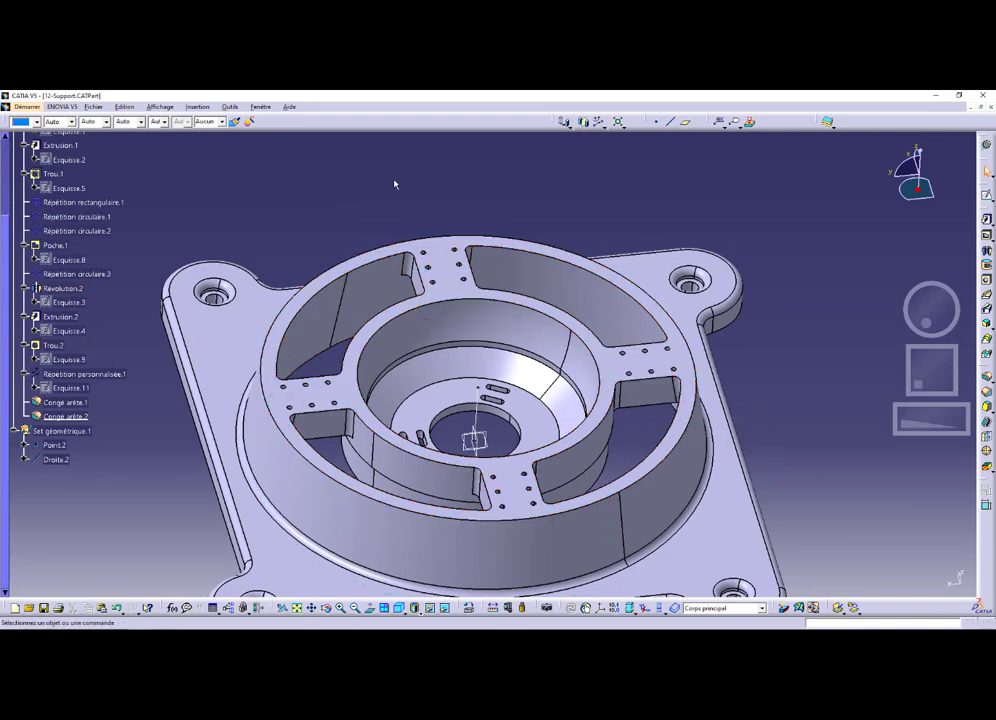
middle_drag(466, 311, 507, 251)
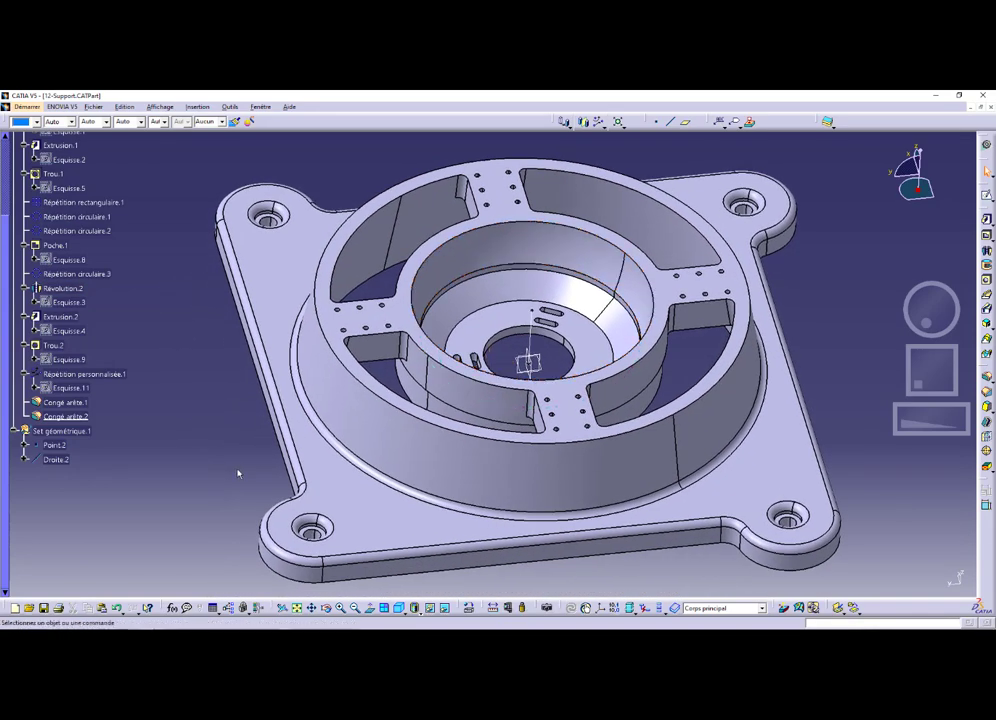
Consult the Etape 5 chamfer page in the exercise PDF and return to the model in CATIA
key(alt+Tab)
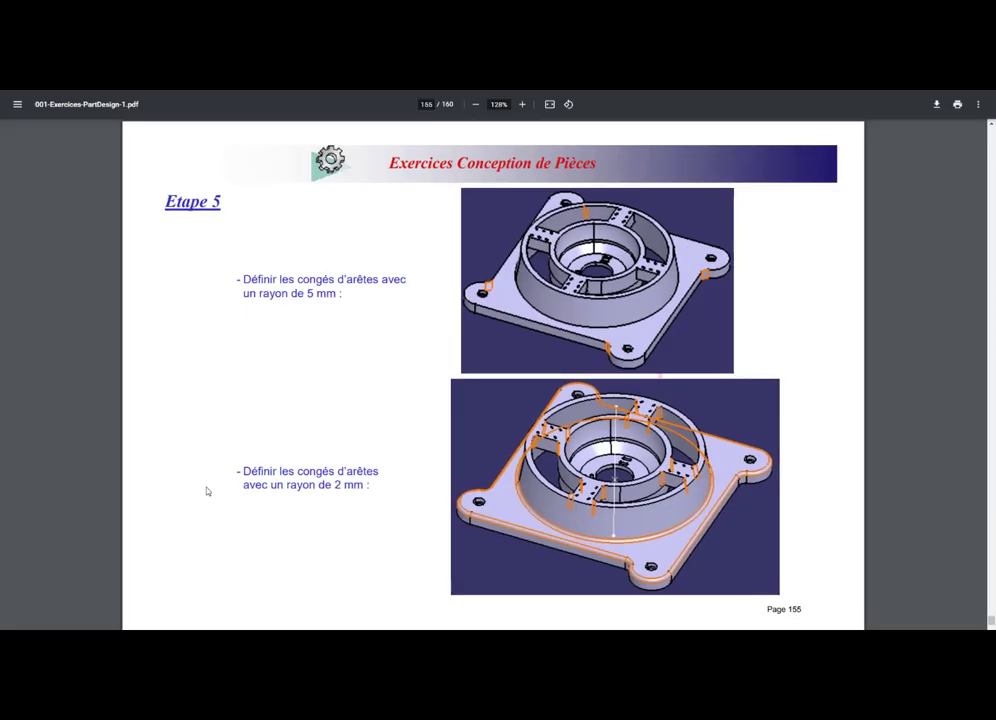
key(Right)
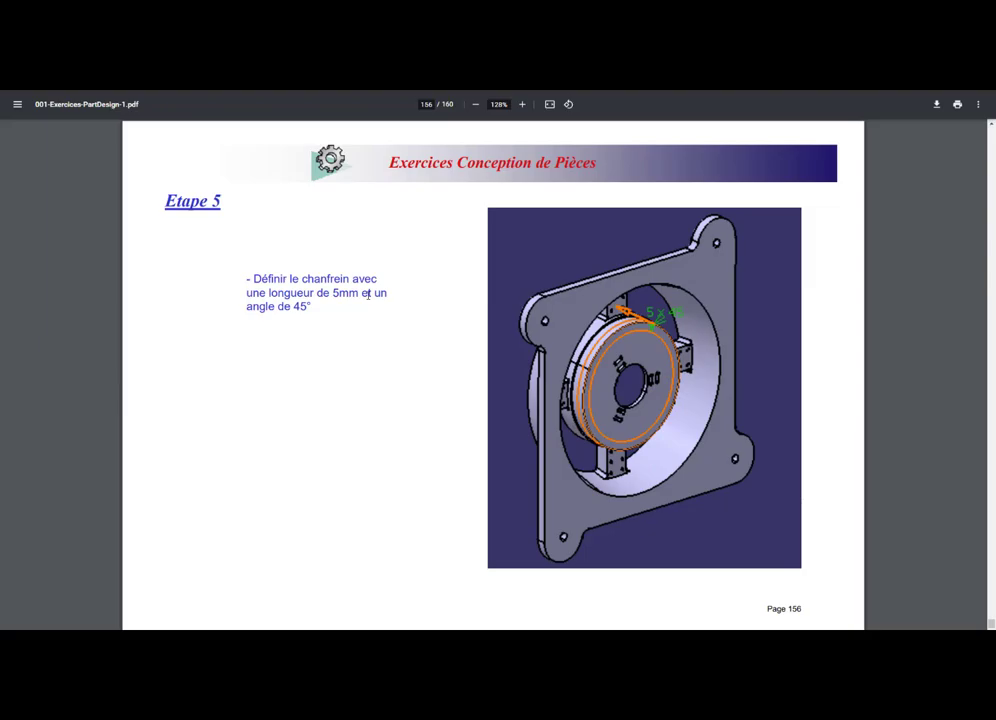
key(alt+Tab)
Chamfer the outer circular edge of the central hub's underside with a 5 mm length and a 45° angle
middle_drag(600, 513, 539, 267)
click(536, 230)
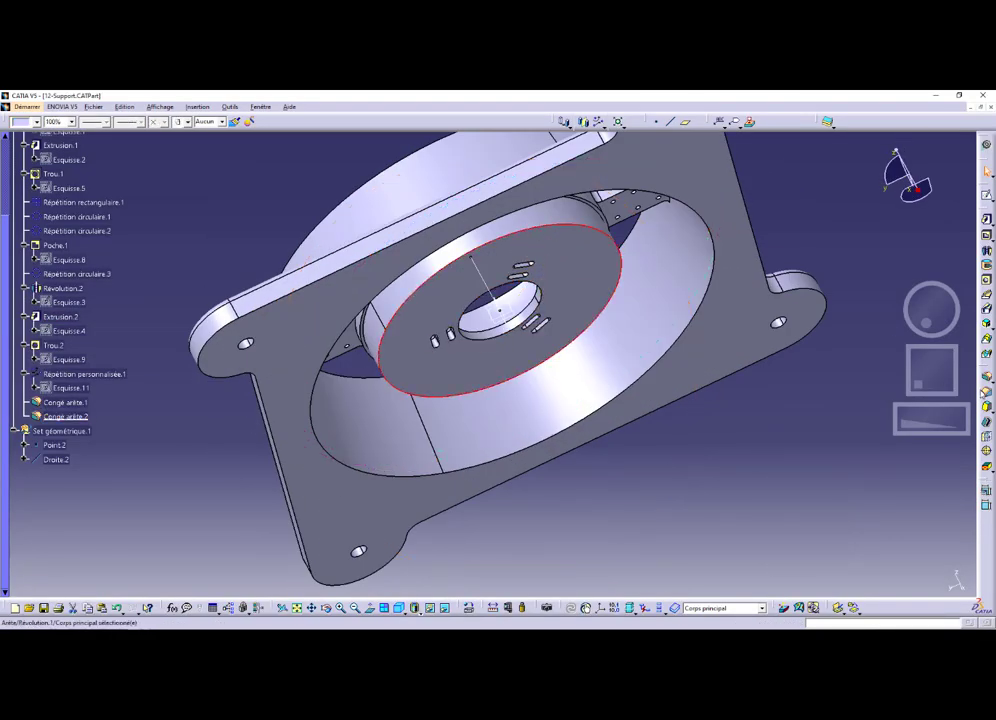
click(985, 393)
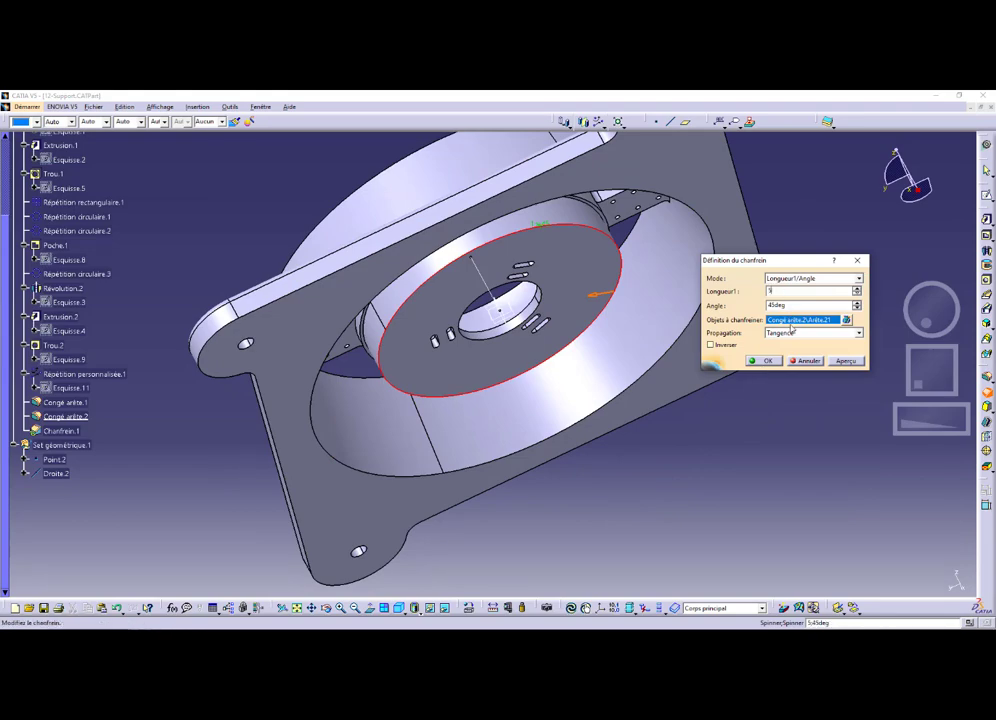
click(762, 361)
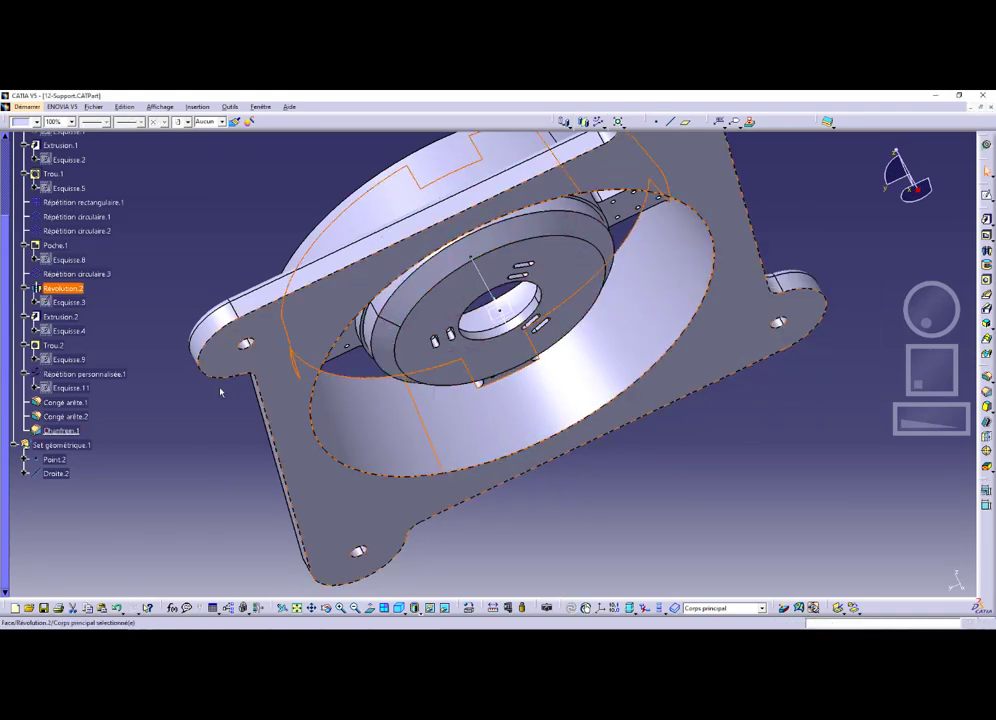
Check the model against the chamfer page and the part drawing in the exercise PDF, and return to CATIA
middle_drag(286, 239, 456, 356)
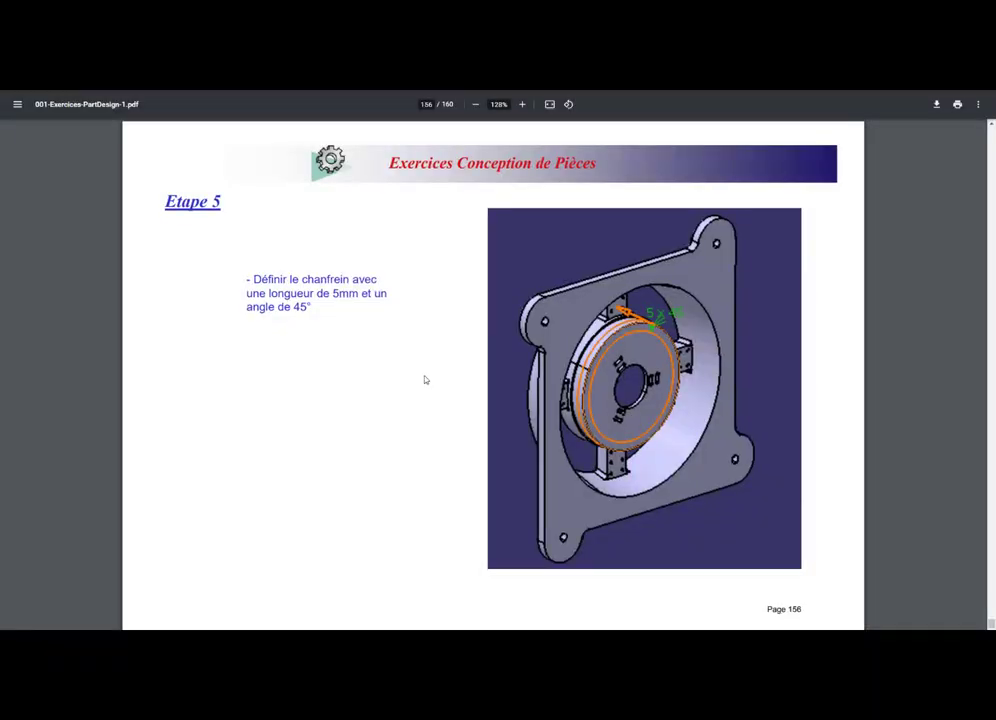
key(Right)
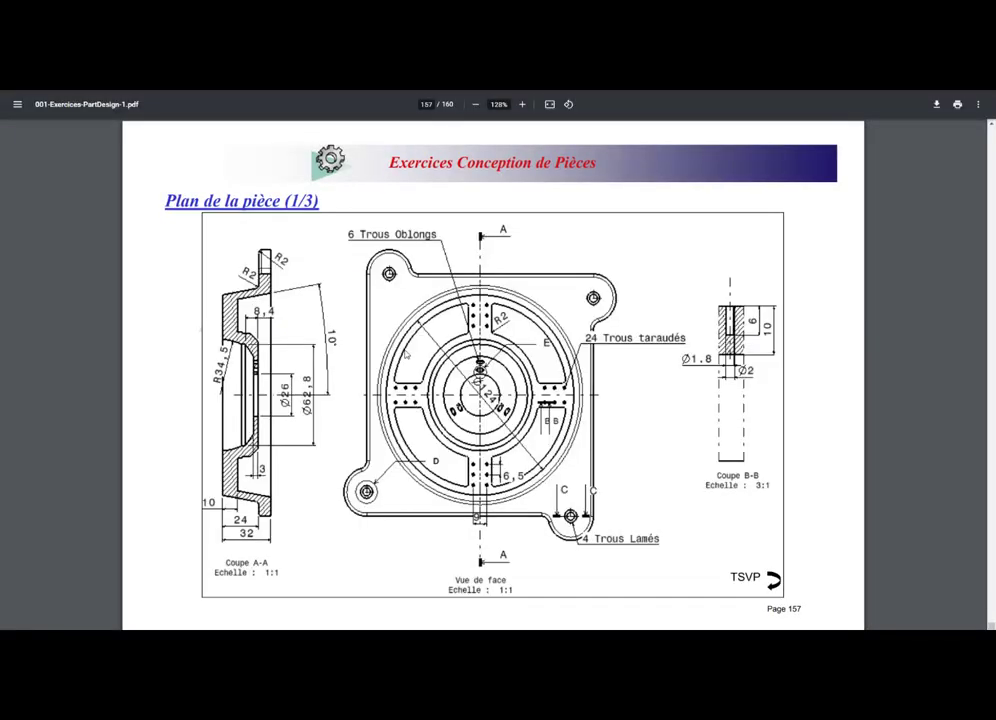
key(alt+Tab)
middle_drag(411, 356, 198, 306)
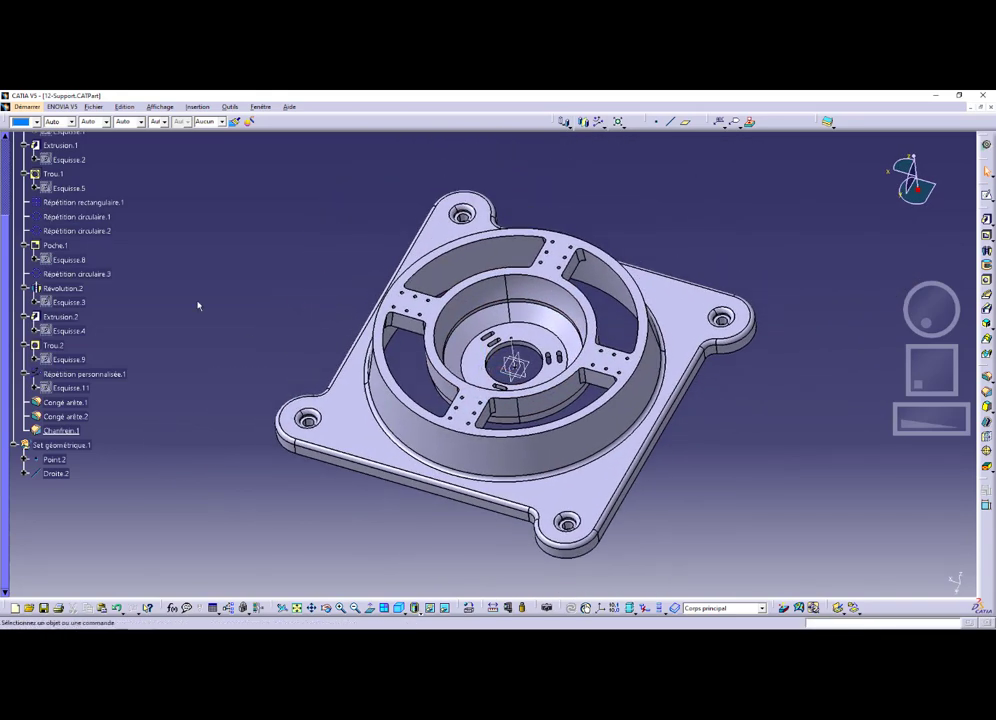
Hide the geometrical set Set géométrique.1 containing the construction point and line
click(58, 474)
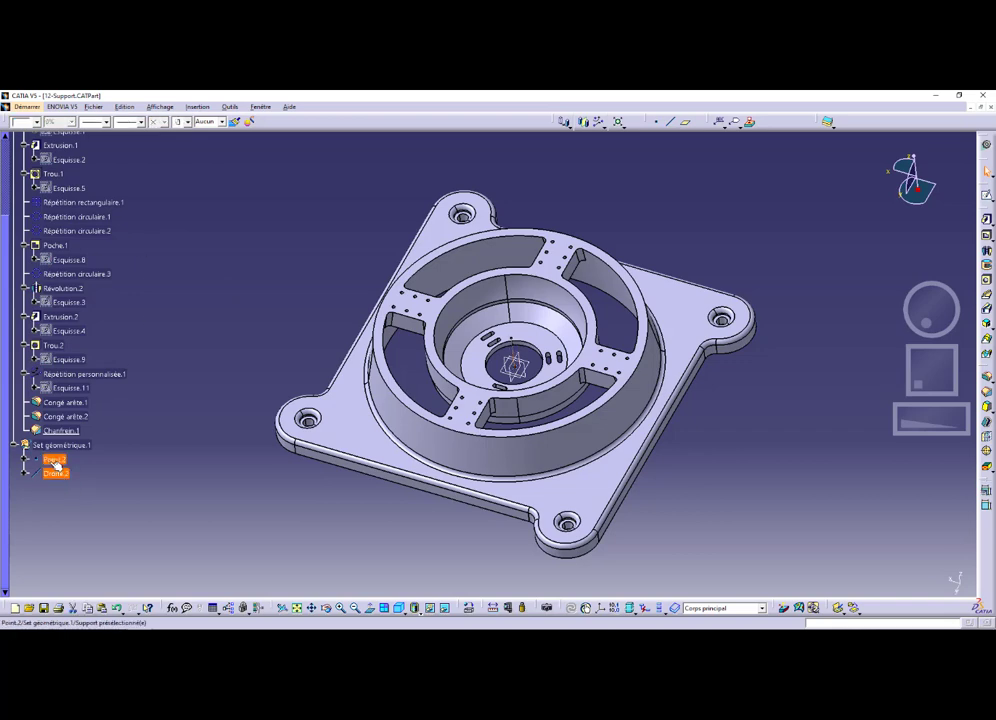
click(55, 445)
right_click(55, 445)
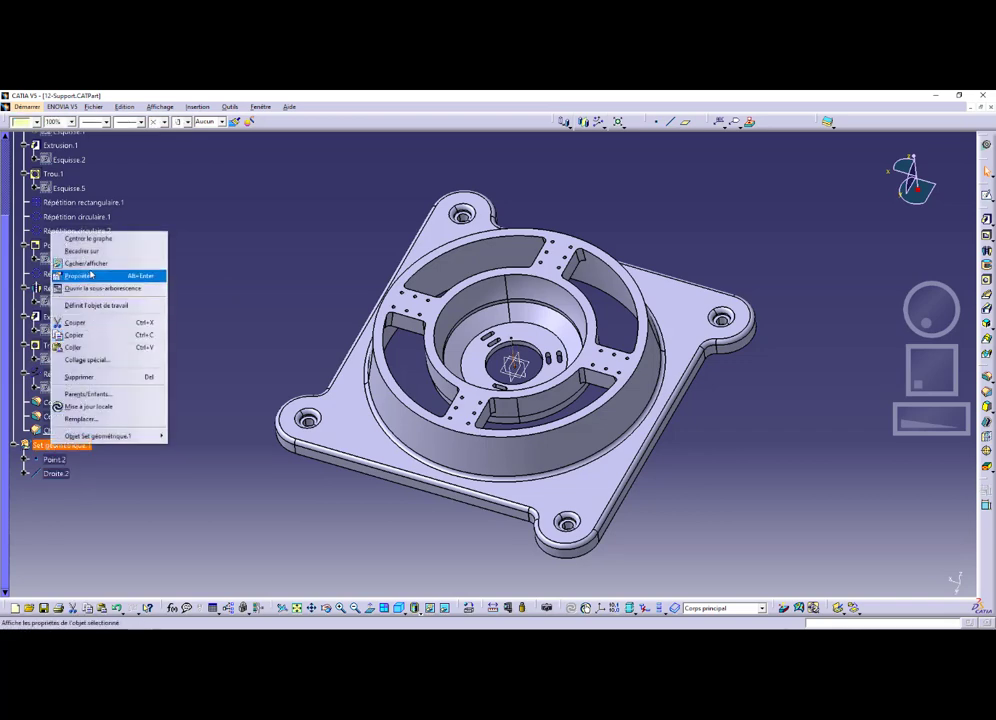
click(89, 265)
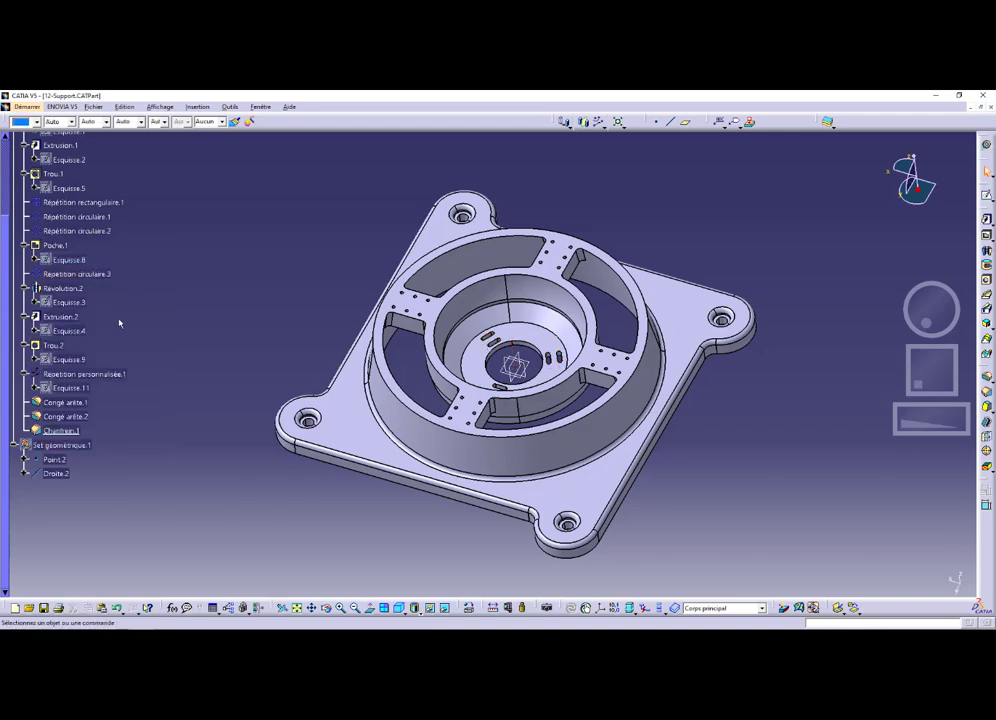
Hide the xy, yz and zx reference planes and save the part
scroll(91, 251, up, 3)
click(50, 182)
ctrl+click(51, 167)
ctrl+click(48, 154)
right_click(48, 154)
click(83, 186)
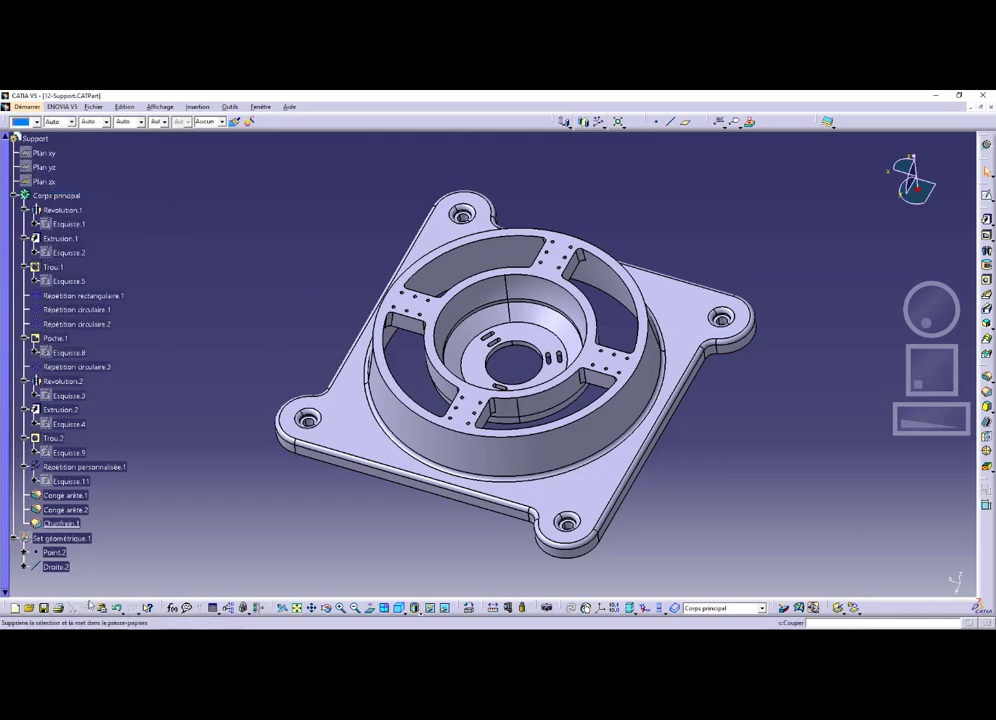
key(ctrl+s)
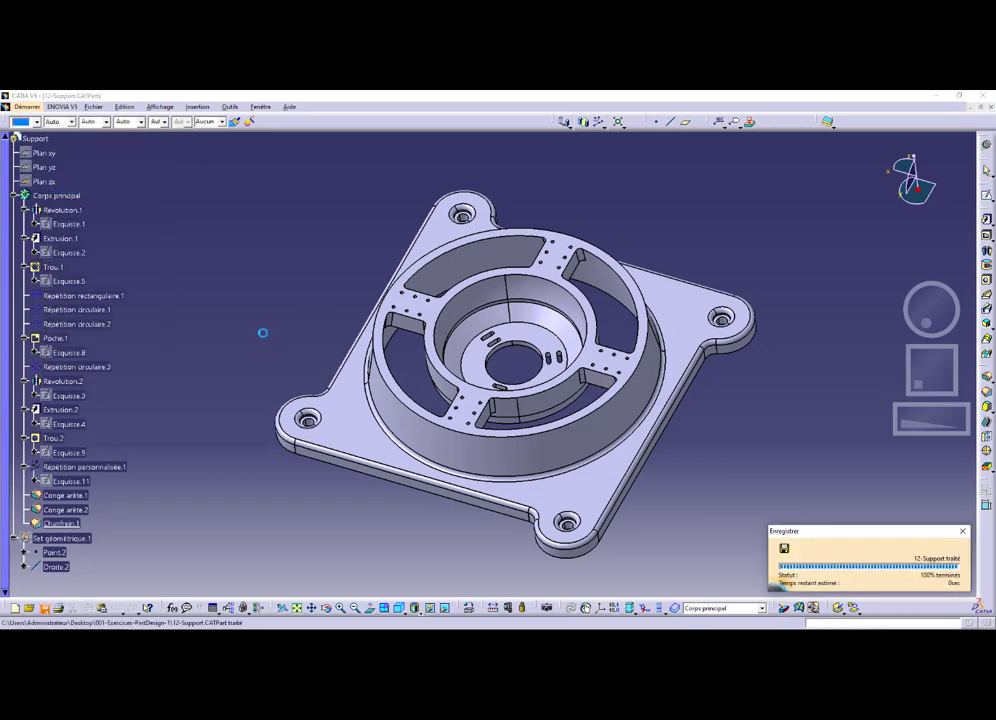